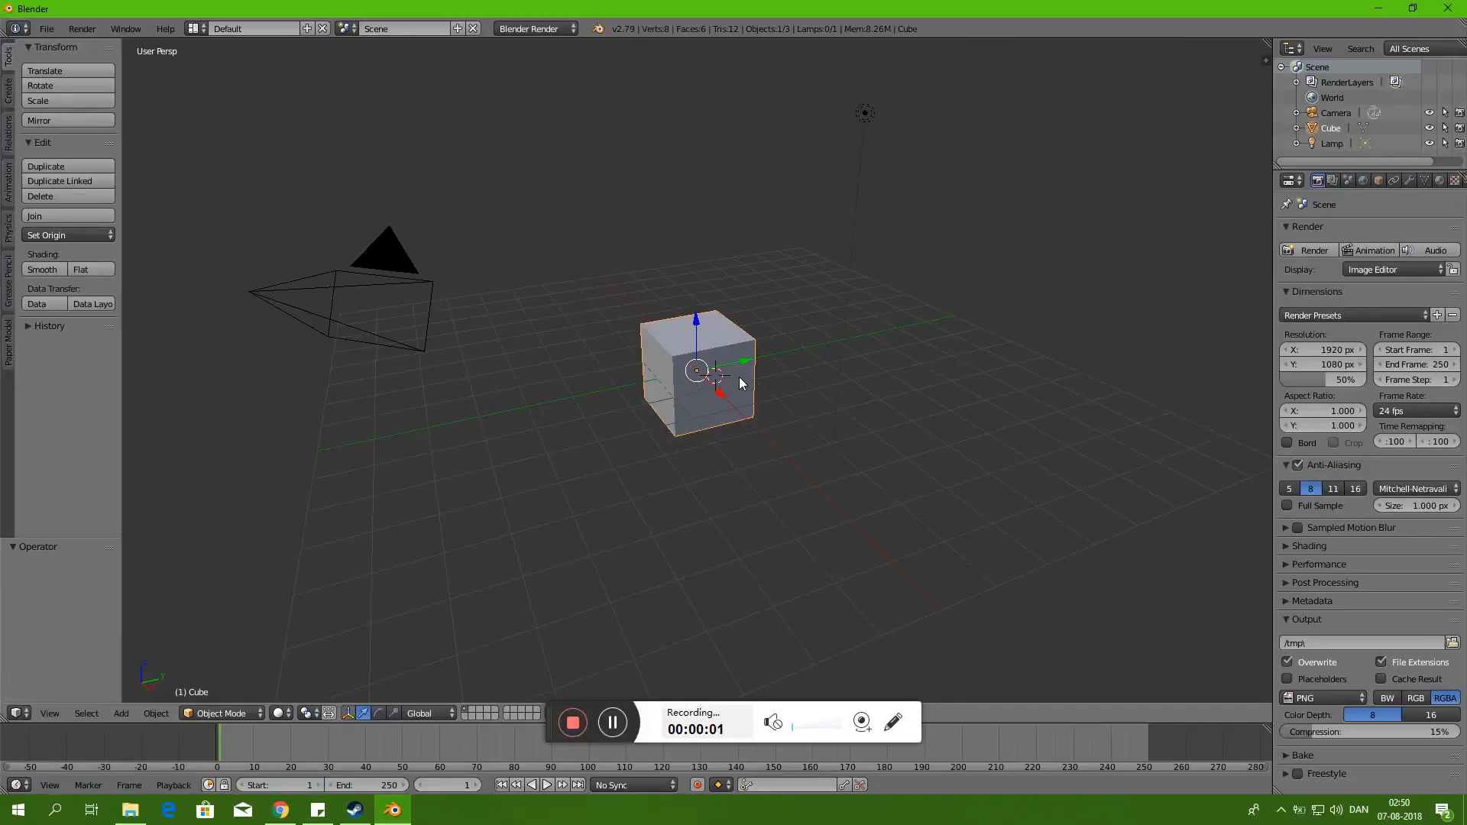
- Delete the default cube, leaving only the camera and lamp
key(Delete)
- Load Kitchen_Knife.png as the viewport background reference image
key(n)
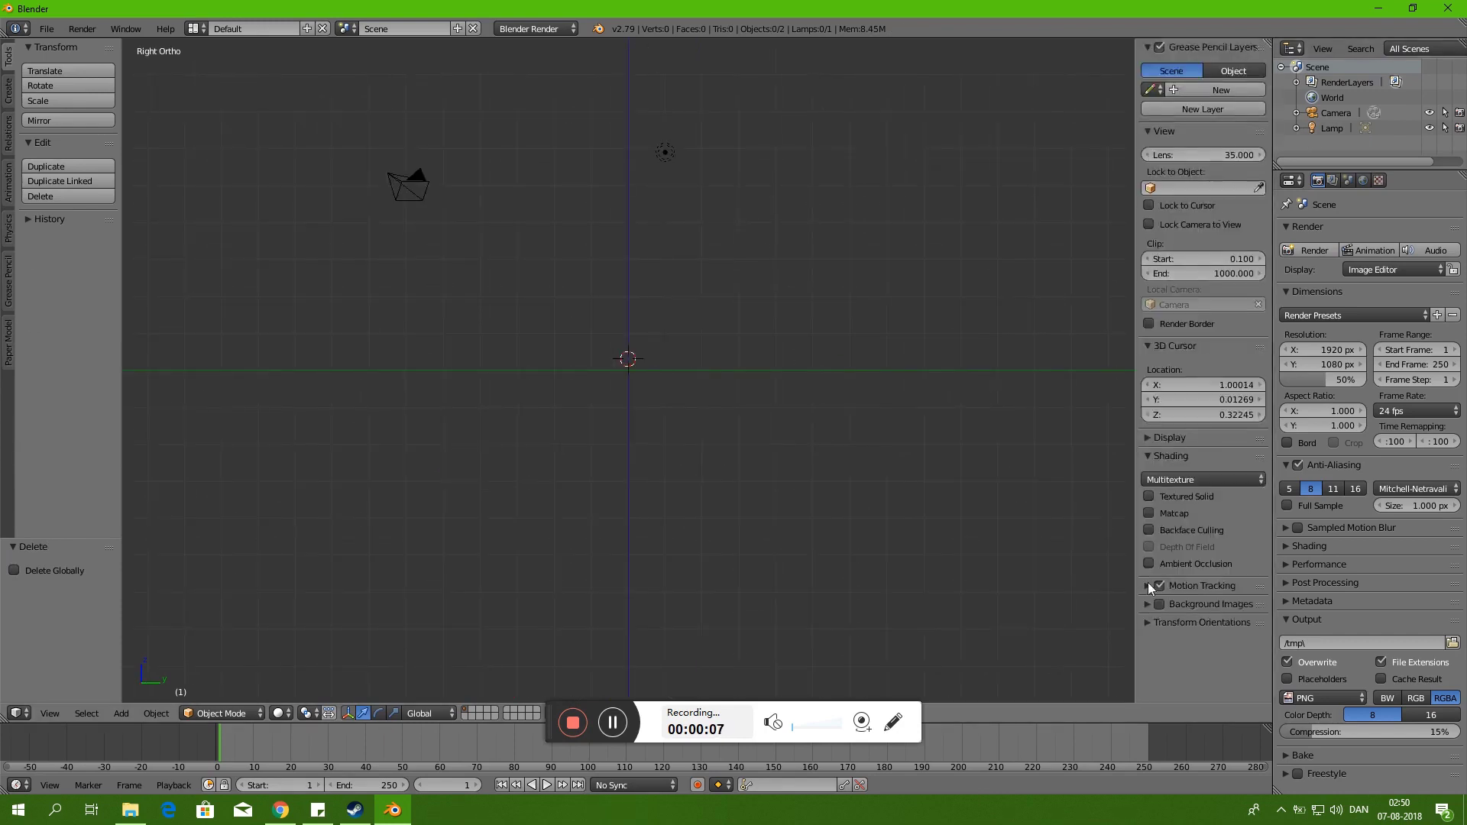
click(1203, 550)
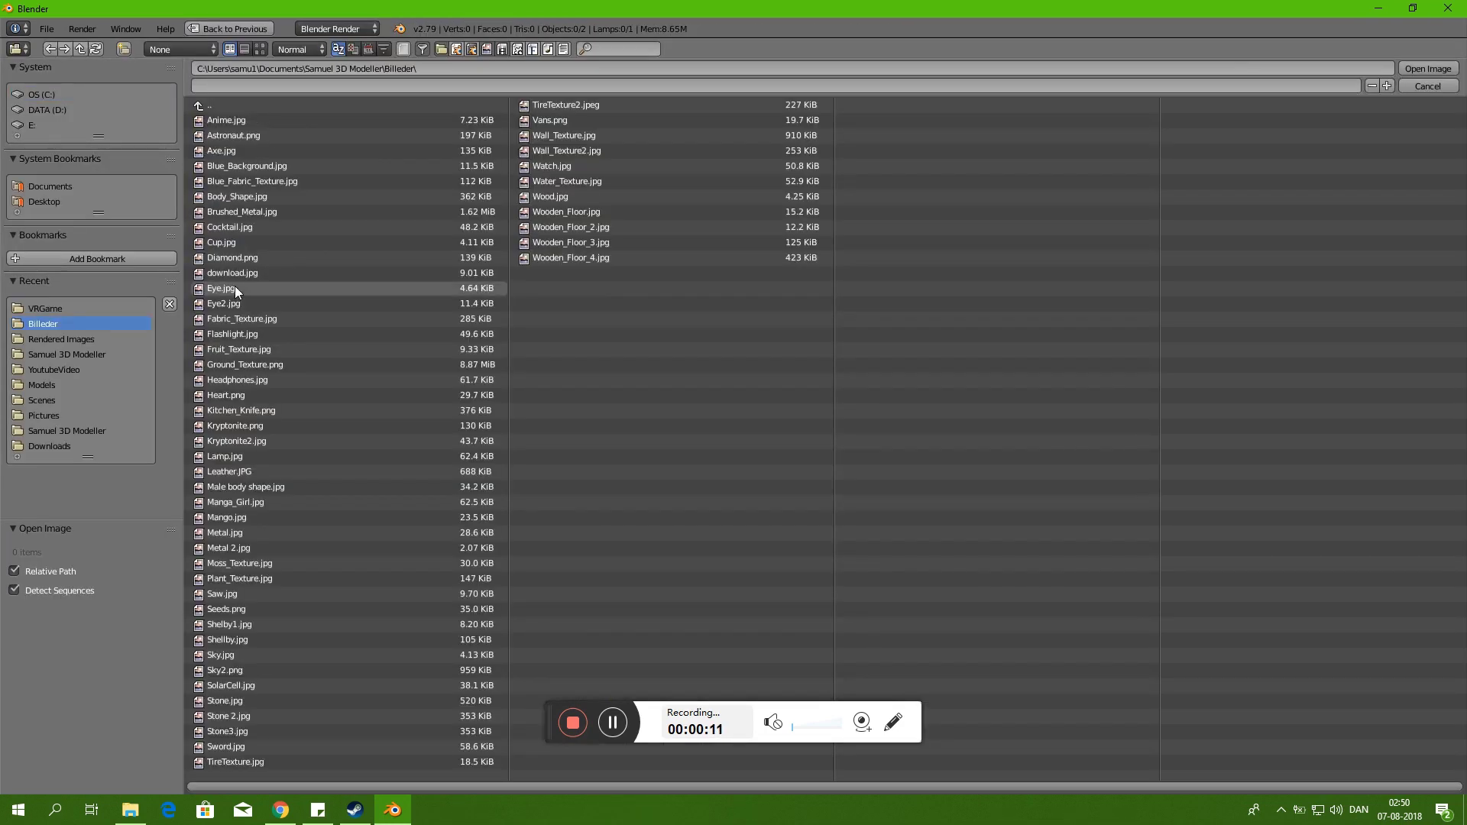
double_click(252, 413)
- Add a circle, rotate it upright, shrink it, and move it along Z to the handle end
click(9, 90)
click(66, 116)
key(r)
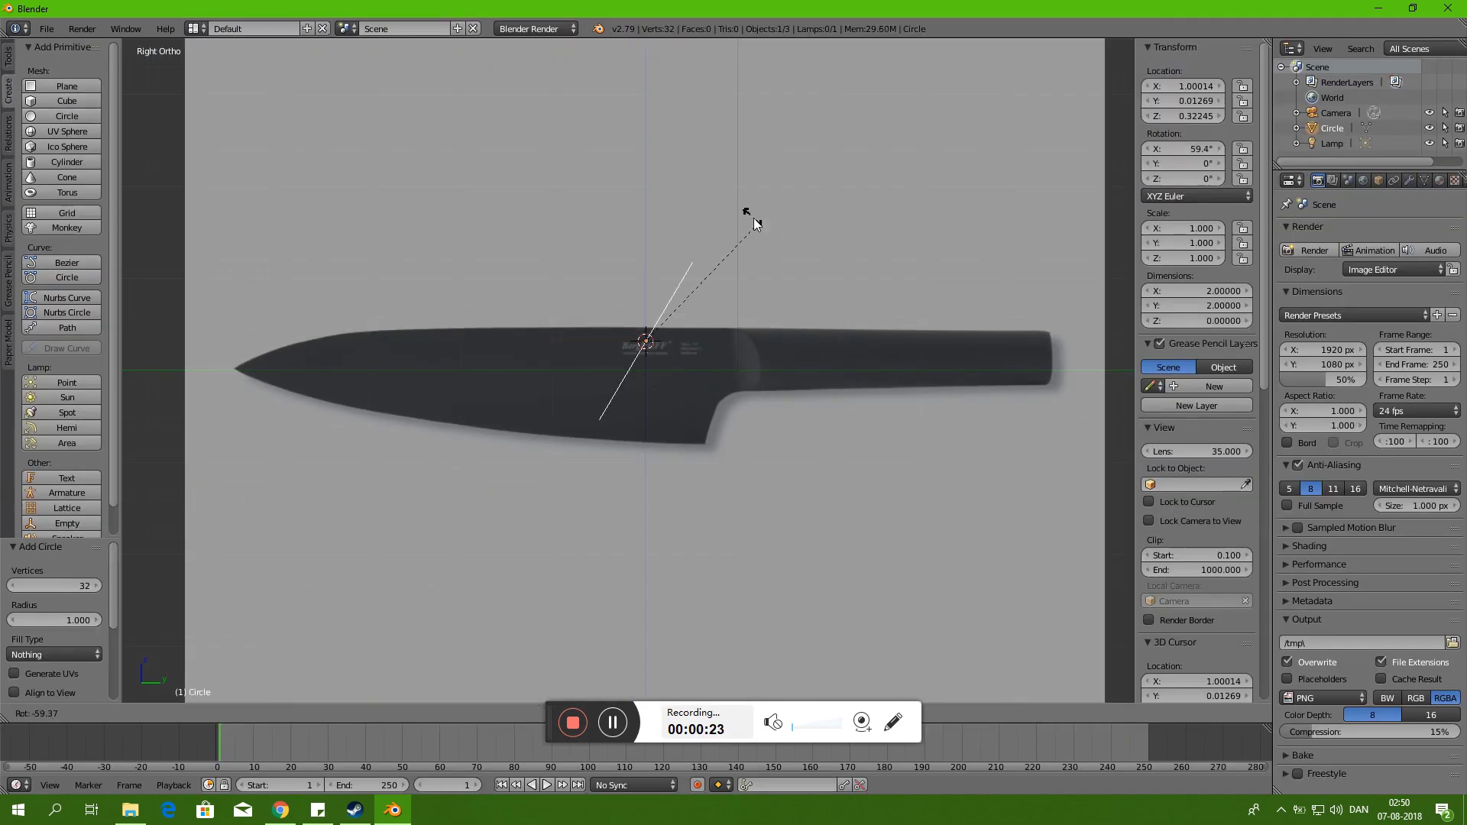
click(1105, 376)
key(s)
click(1070, 344)
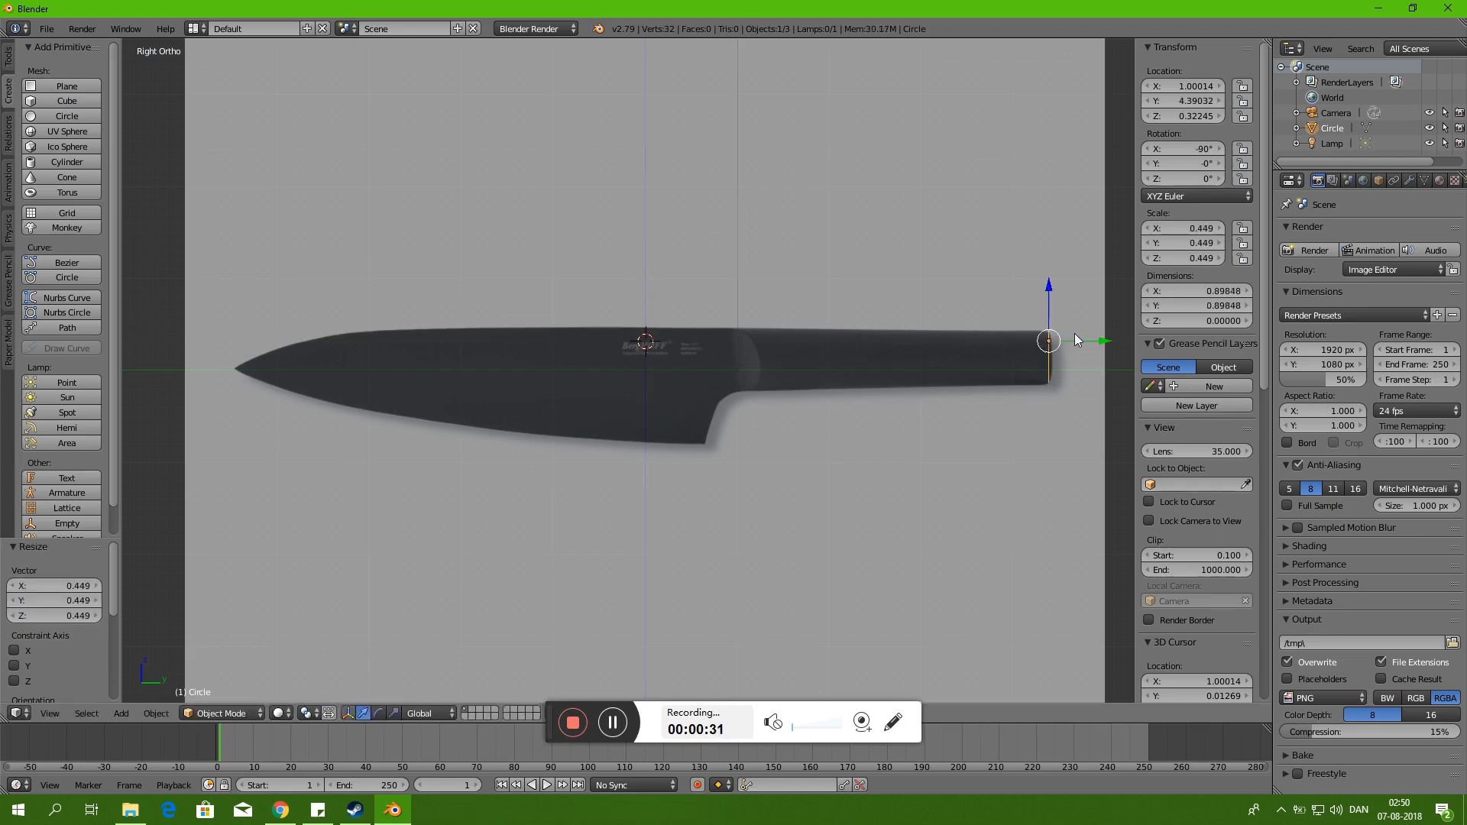
key(g)
key(z)
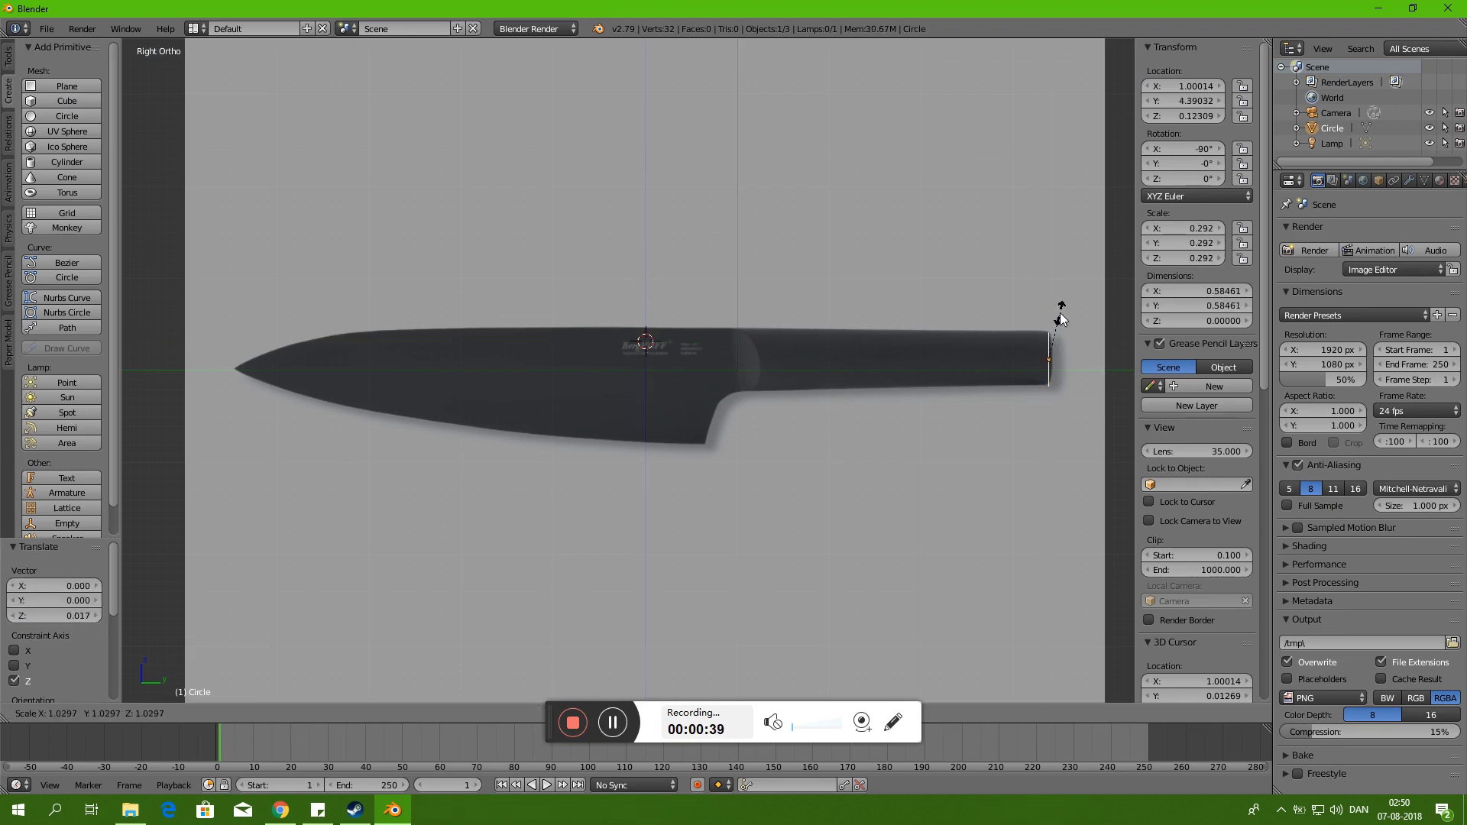
click(1047, 308)
scroll(1034, 355, up, 4)
- Extrude the circle along the handle and tilt the end loop to the handle's slant
key(Tab)
key(e)
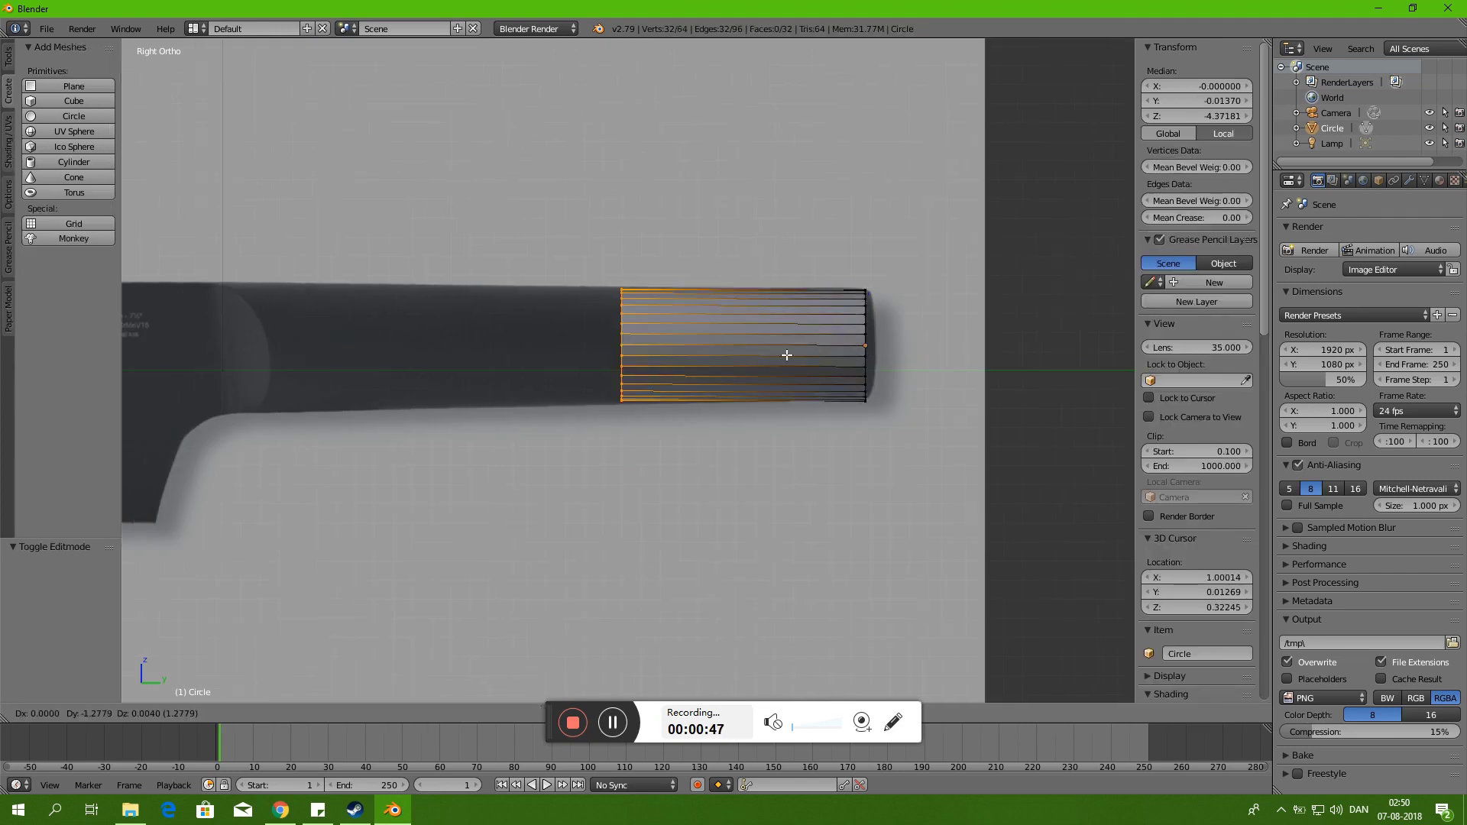
click(496, 390)
key(r)
scroll(844, 400, up, 5)
key(g)
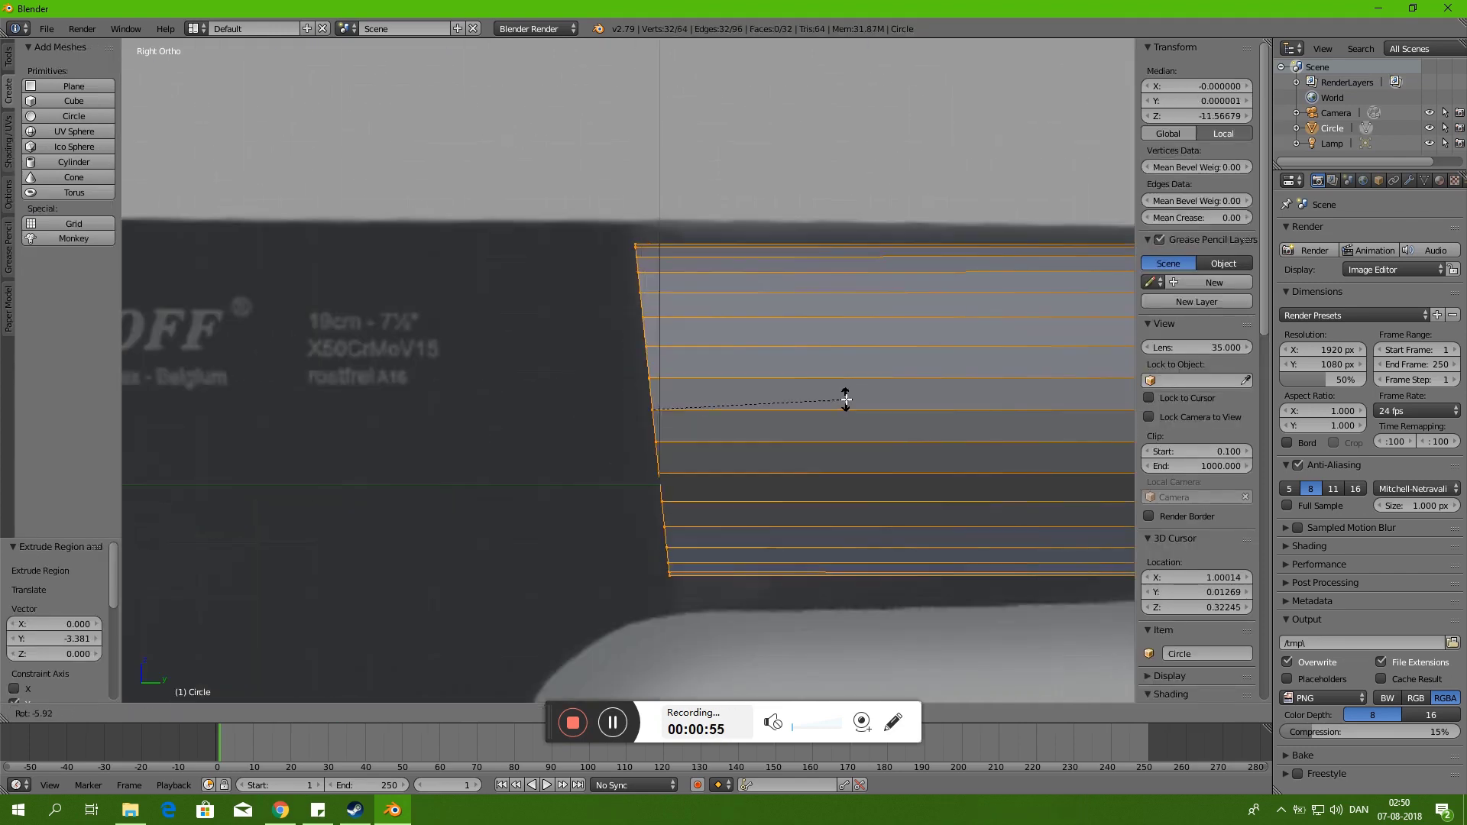
click(938, 435)
key(r)
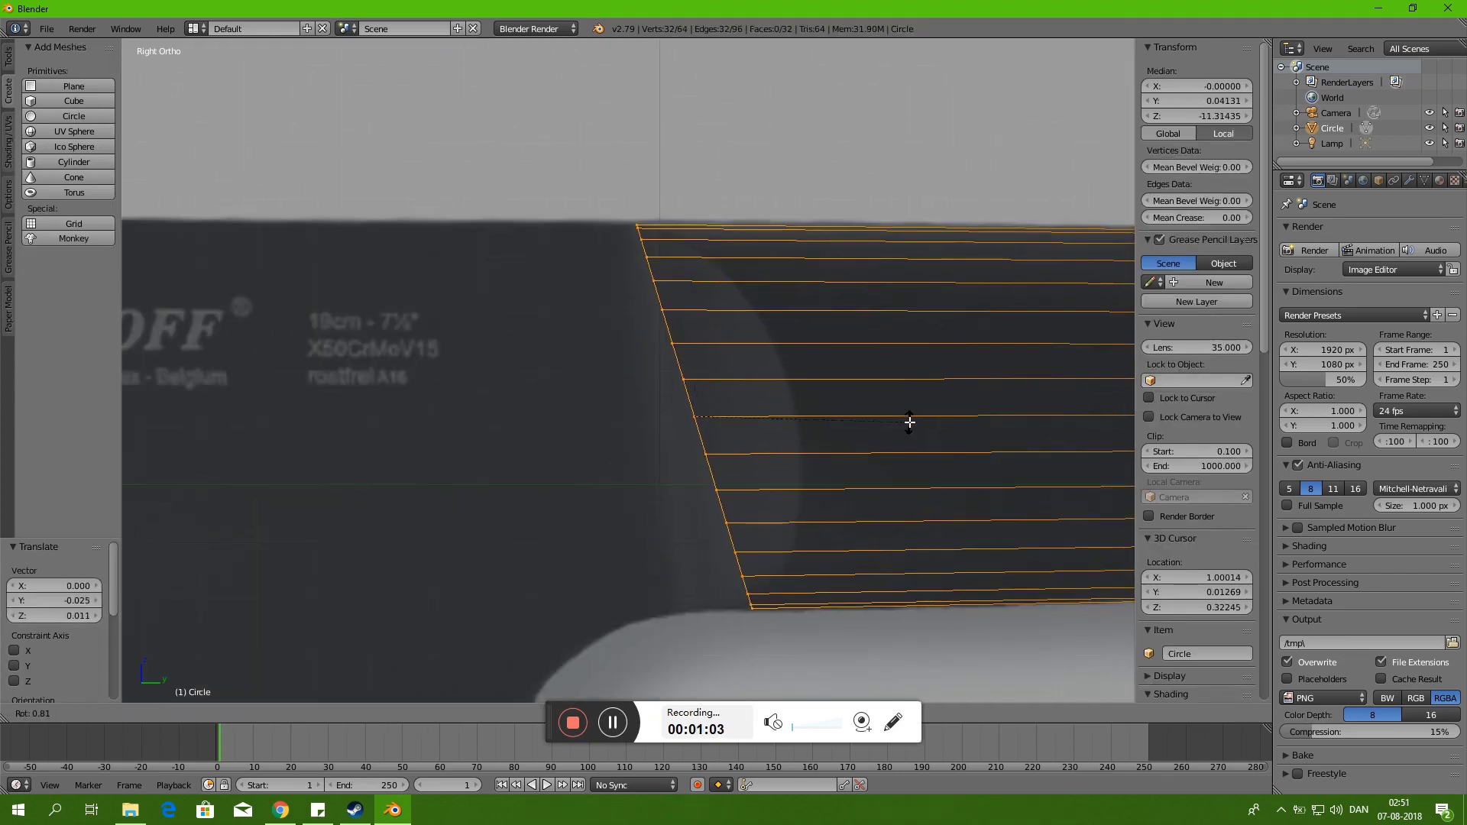
scroll(917, 420, down, 5)
- Select the whole handle mesh and shift it sideways in Top view
key(a)
key(KP_7)
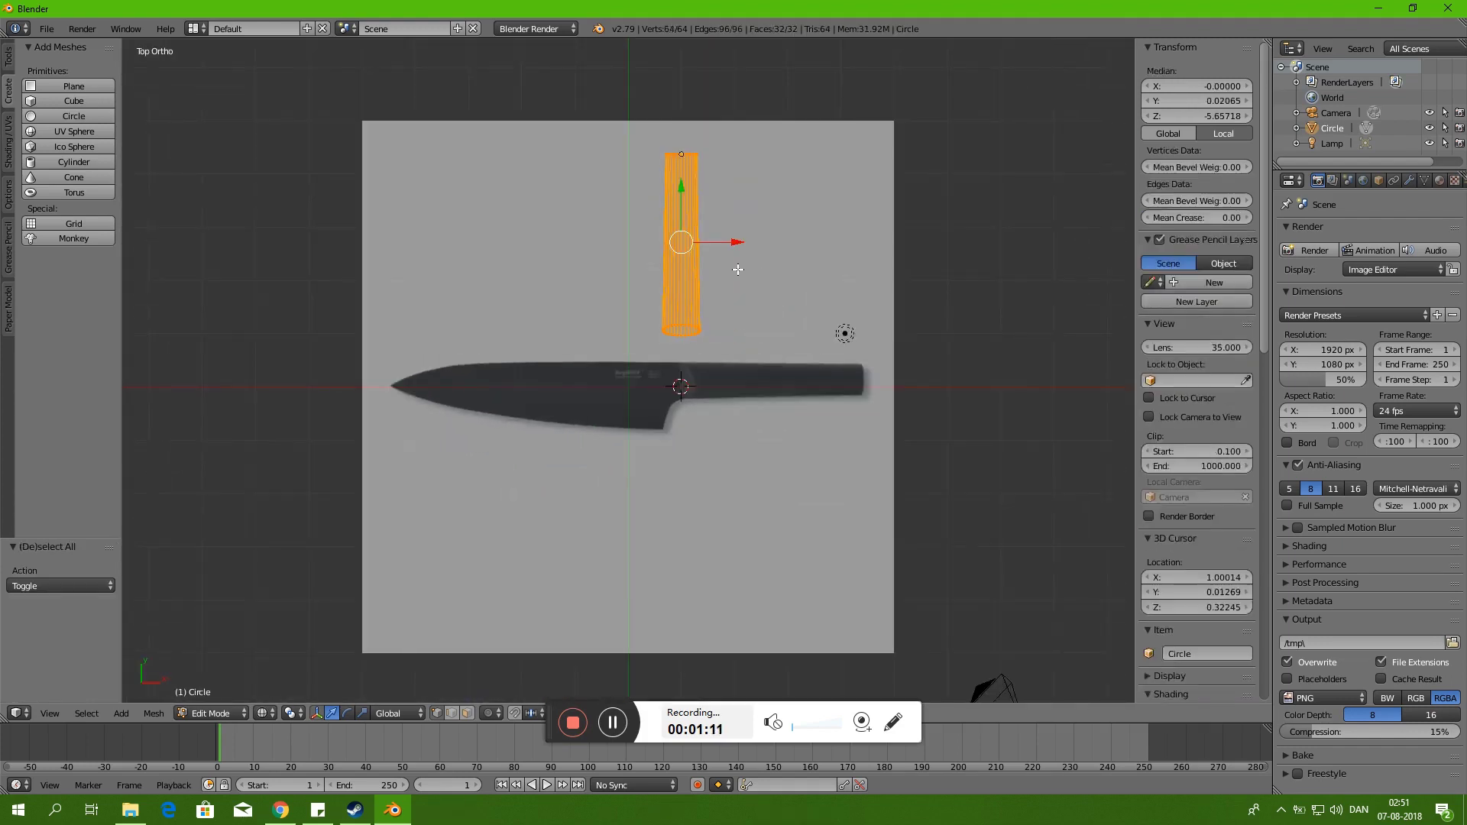
click(680, 250)
scroll(681, 248, up, 10)
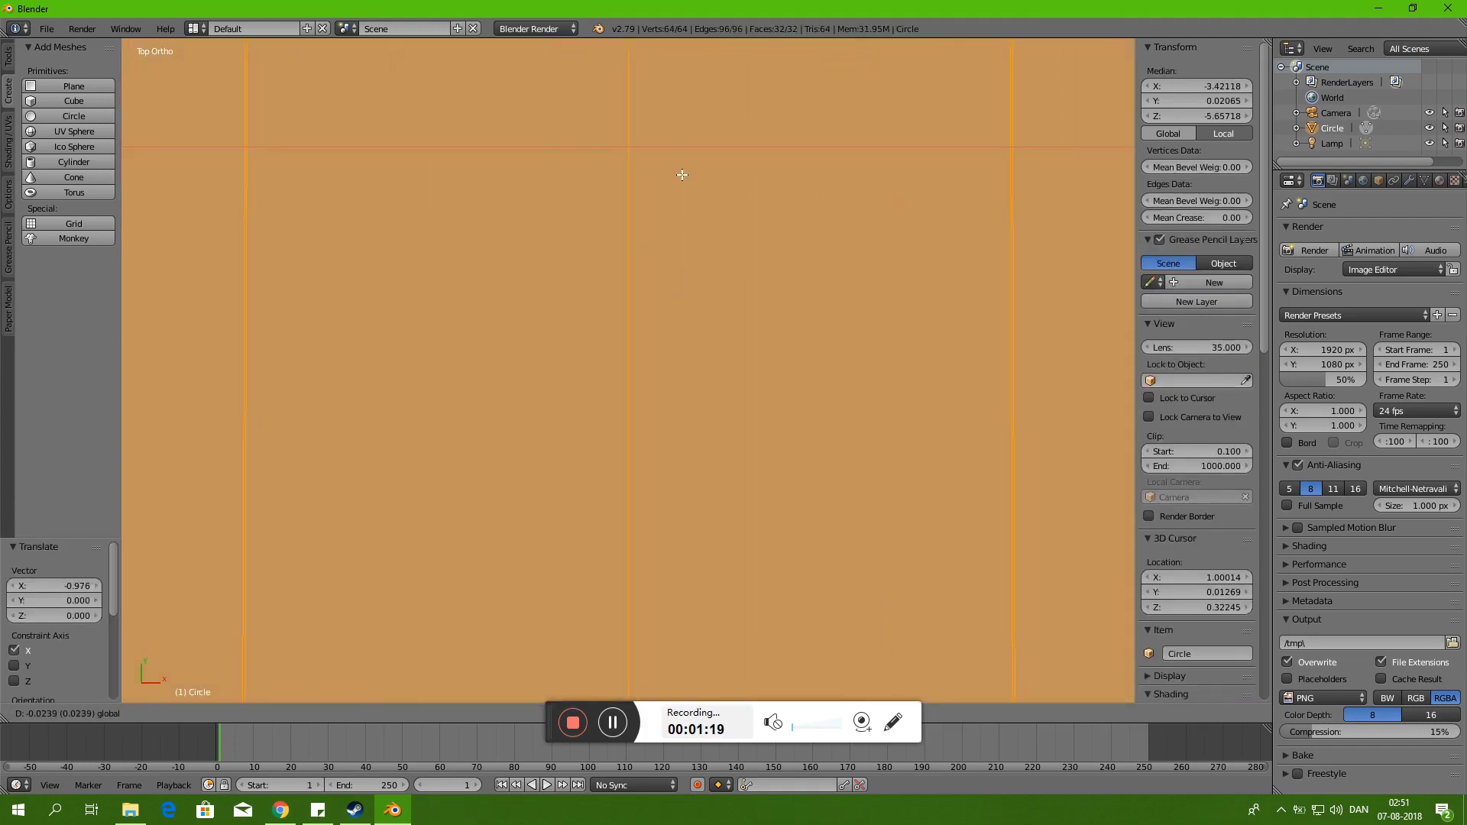
key(Tab)
key(Tab)
key(KP_3)
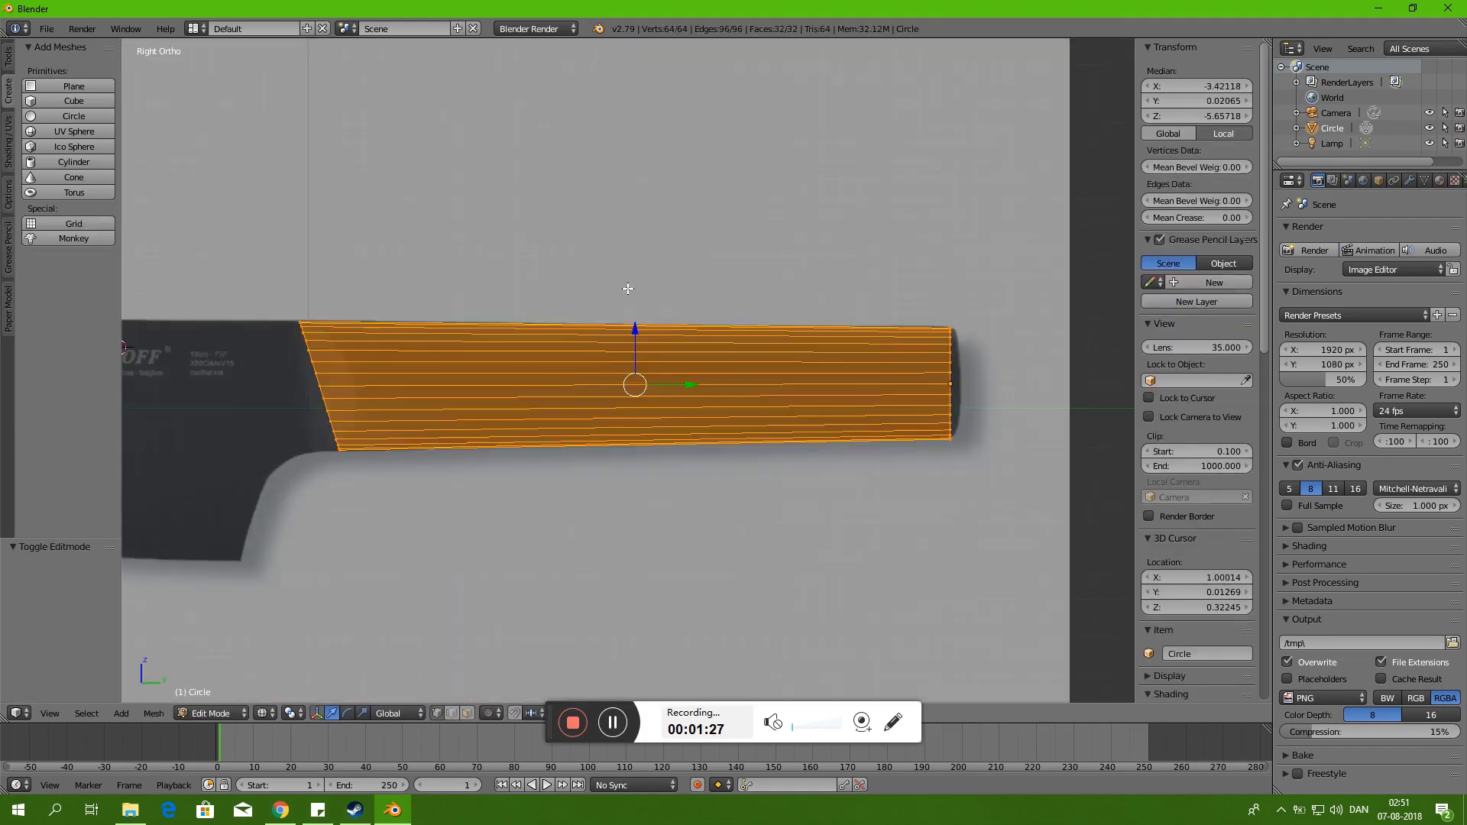
- Check the handle from front and side views and select one of its vertices
key(KP_1)
key(KP_3)
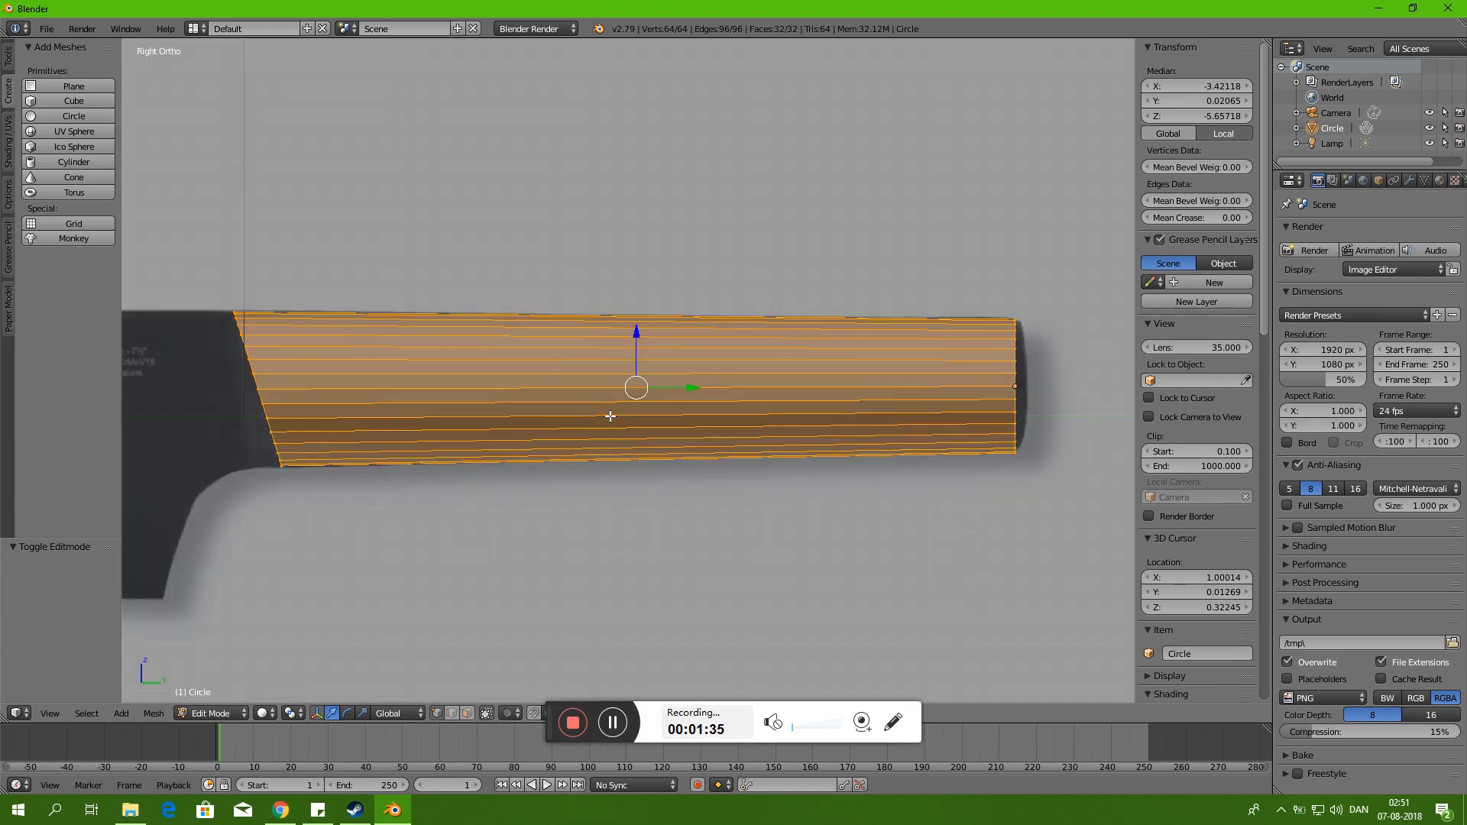
scroll(632, 426, up, 2)
scroll(596, 374, up, 3)
right_click(562, 321)
key(KP_7)
scroll(627, 367, down, 5)
- Delete one half of the tube and add a Mirror modifier to the handle
drag(580, 153, 634, 405)
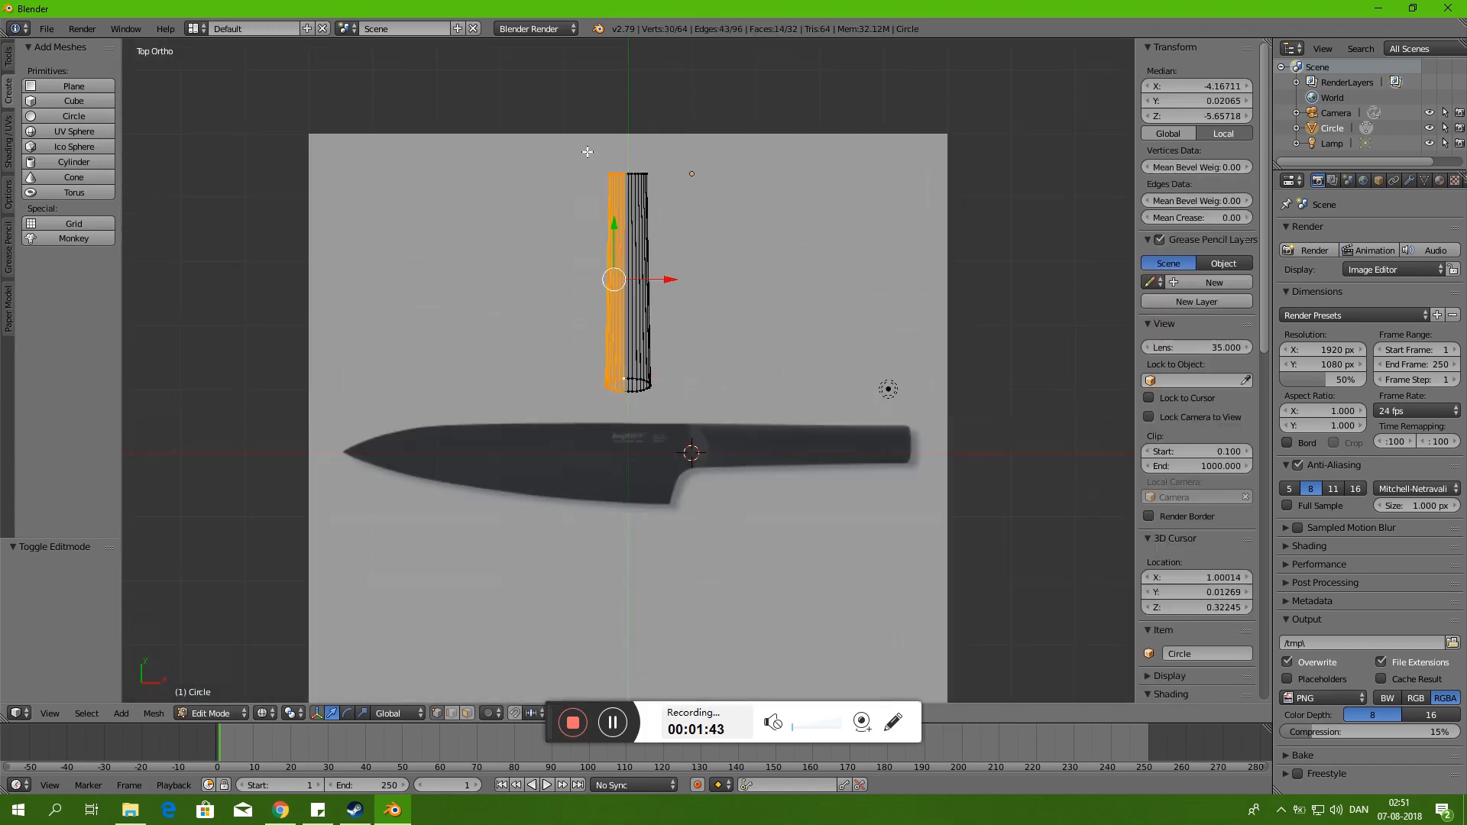
key(x)
click(1410, 180)
click(1368, 231)
click(1150, 384)
scroll(1108, 344, up, 2)
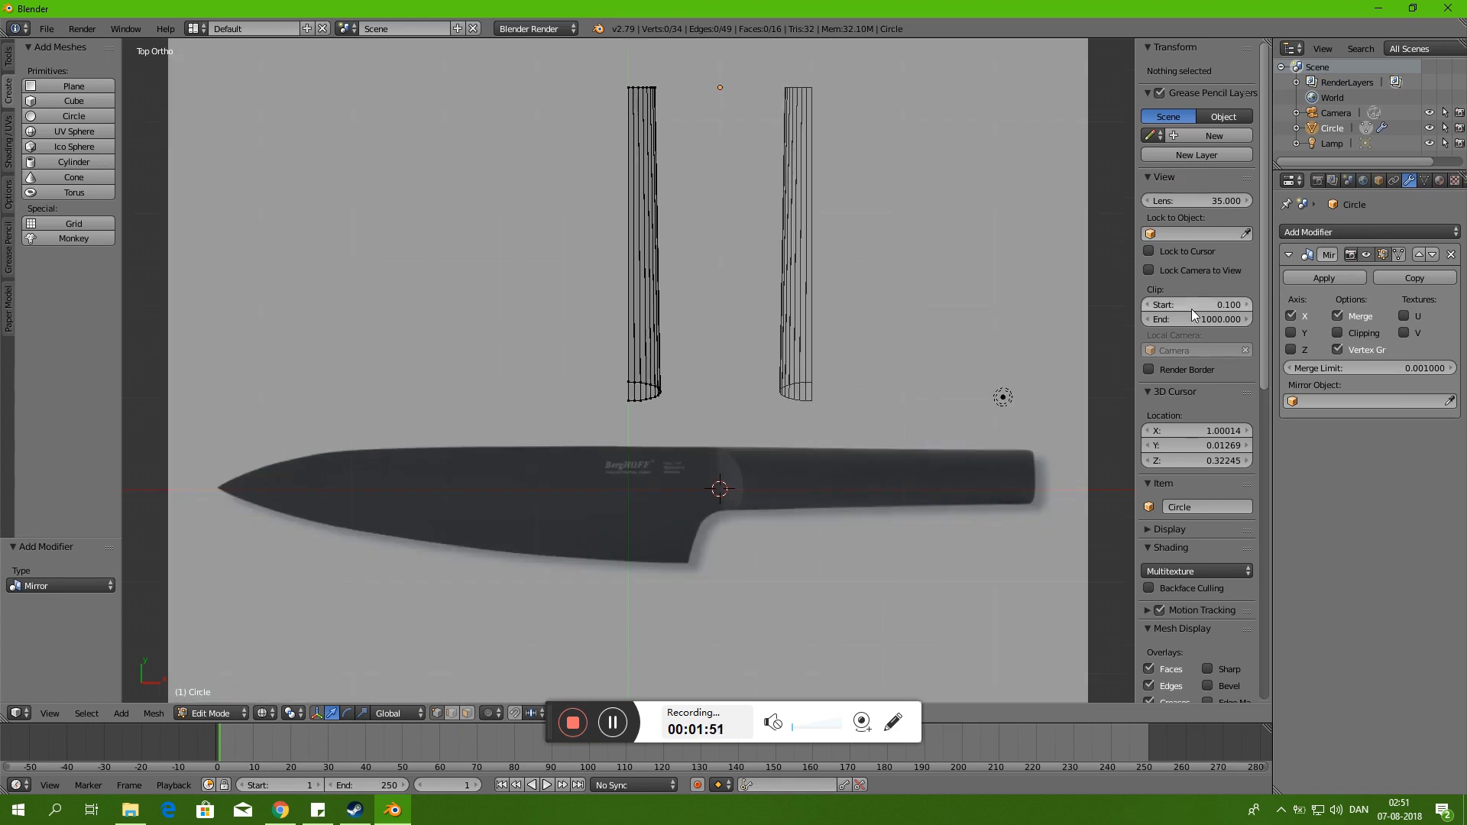
scroll(1191, 308, down, 1)
- Set the handle's origin to the 3D cursor and return to Edit Mode in side view
click(1202, 400)
key(ctrl+shift+alt+c)
click(731, 425)
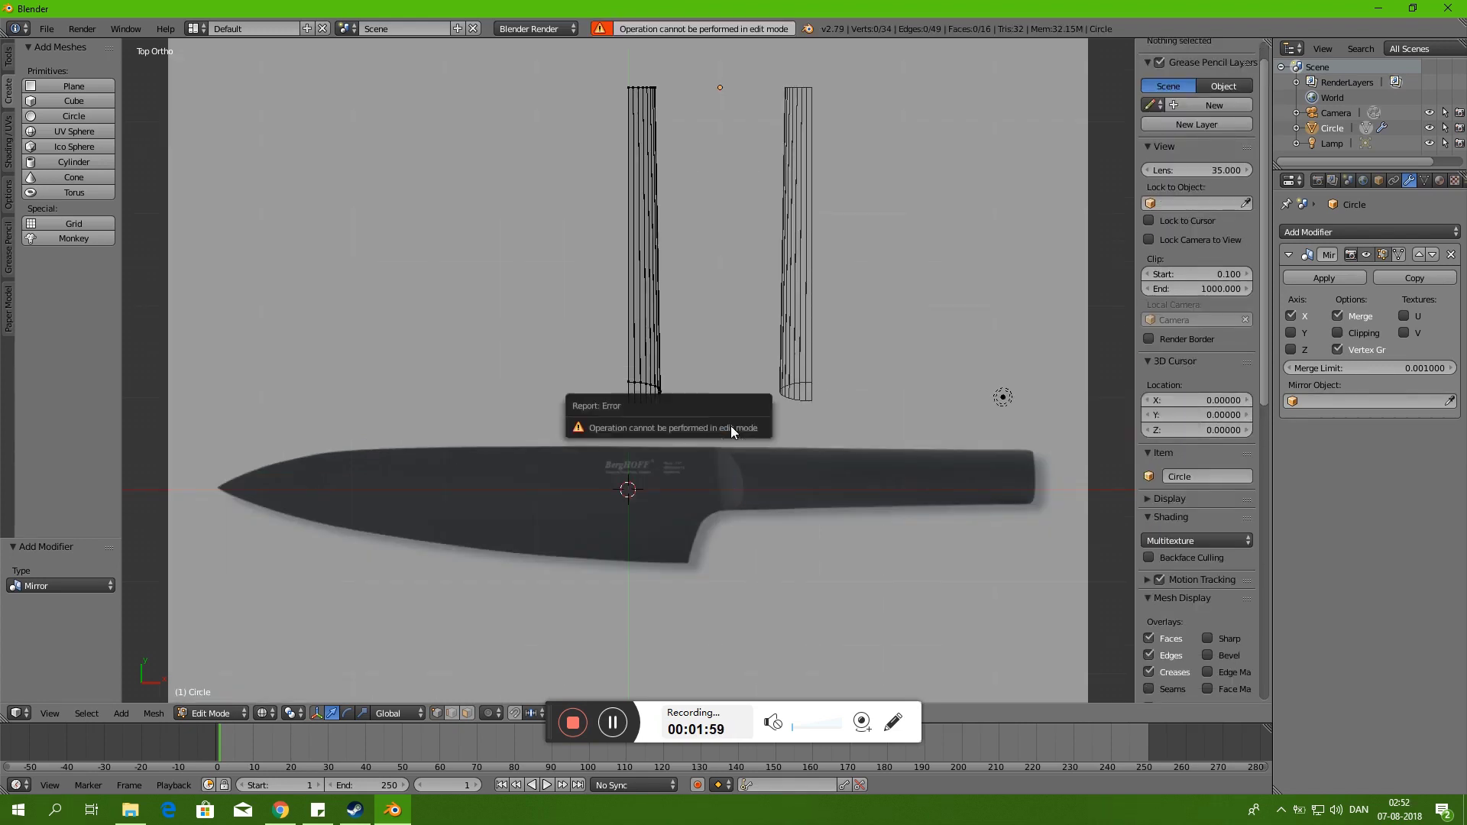
key(Tab)
key(ctrl+shift+alt+c)
click(708, 400)
mouse_move(708, 401)
middle_down()
mouse_move(613, 305)
mouse_move(838, 351)
mouse_move(805, 301)
middle_up()
key(Tab)
key(KP_3)
scroll(794, 253, up, 5)
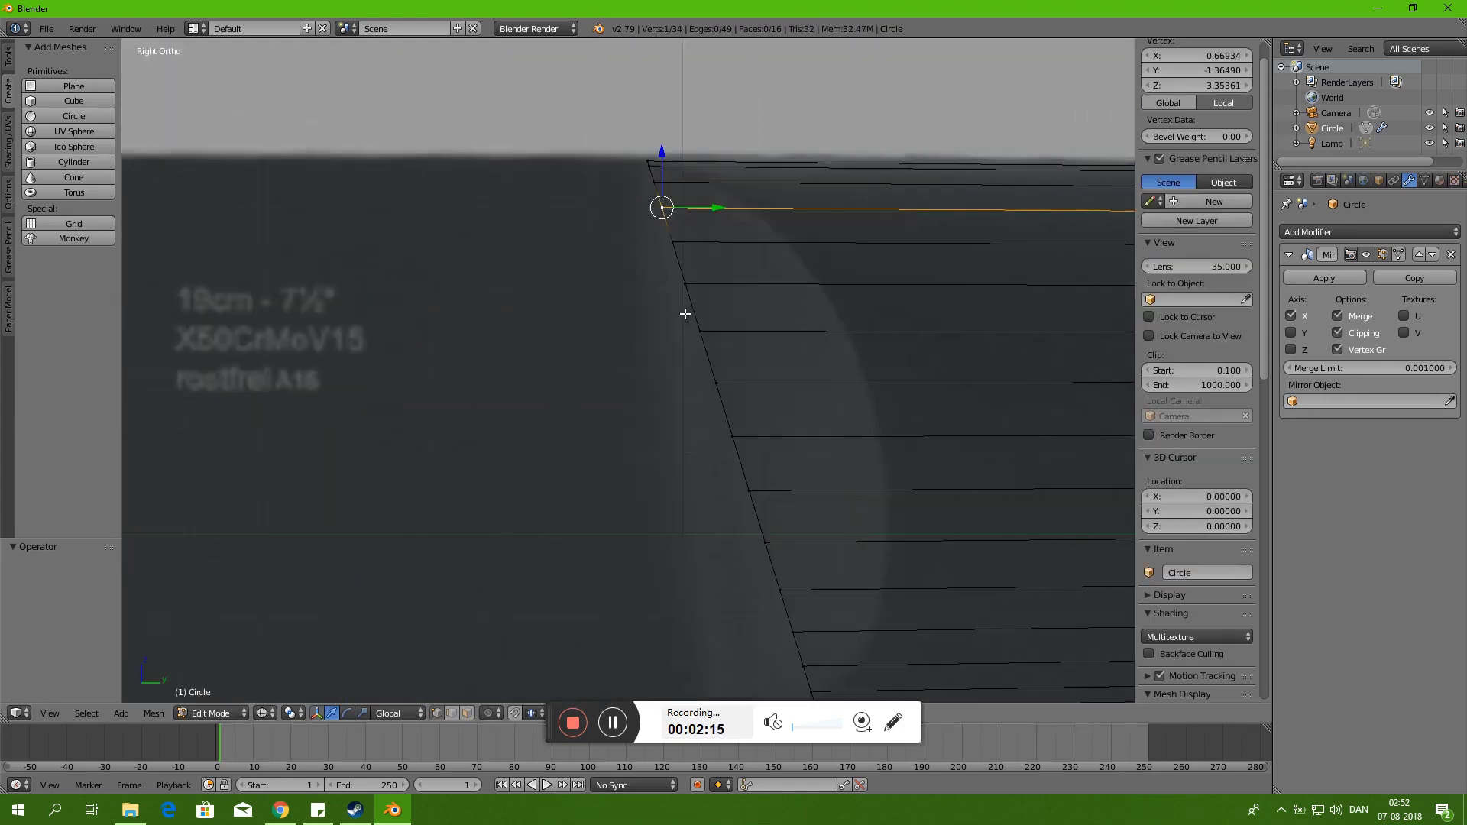
- Slide a front-end vertex along its edge toward the reference curve
right_click(703, 349)
click(946, 428)
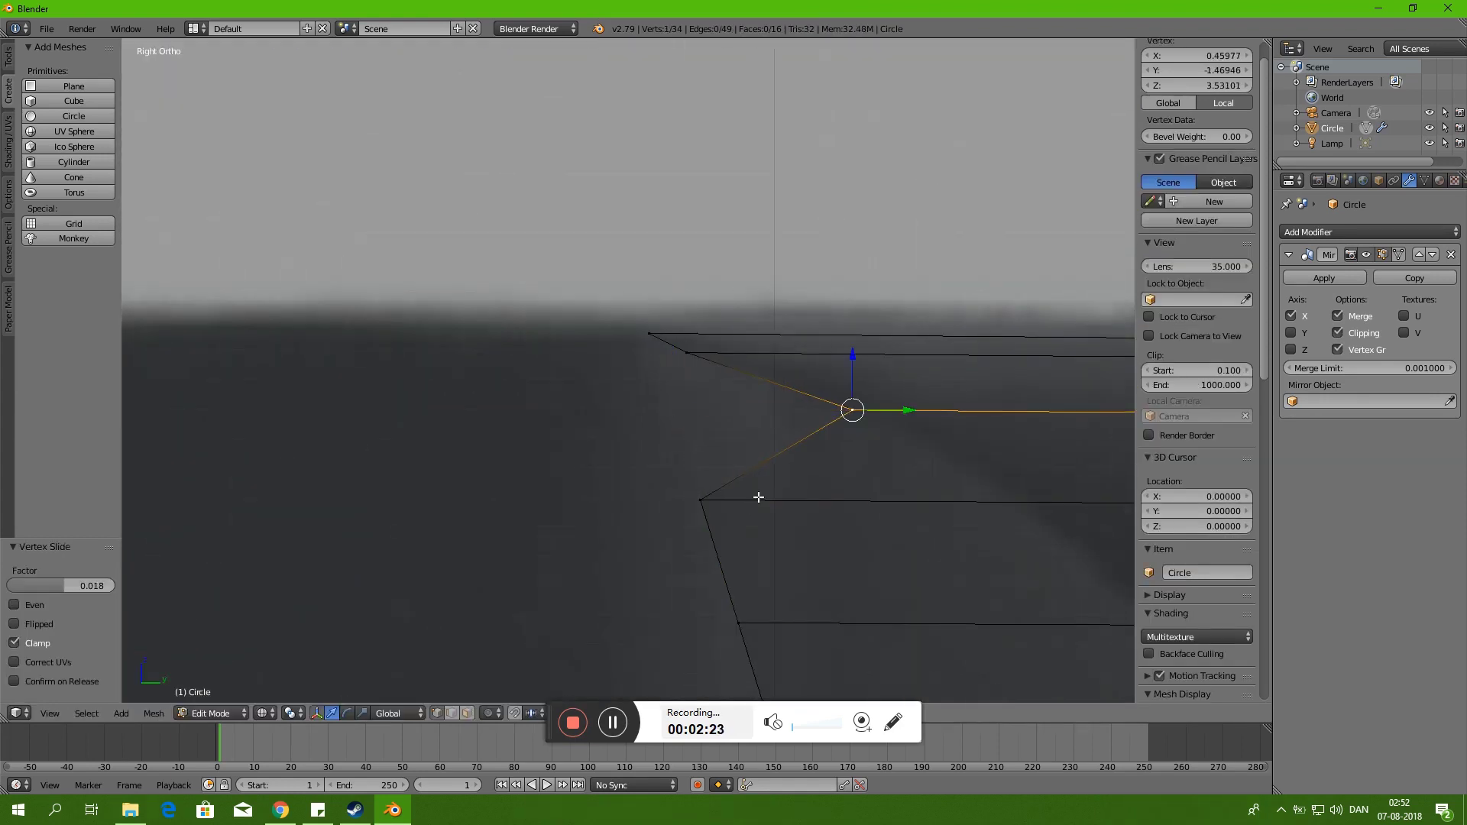
scroll(1031, 517, down, 3)
key(shift+v)
click(716, 365)
shift+middle_drag(715, 364, 666, 365)
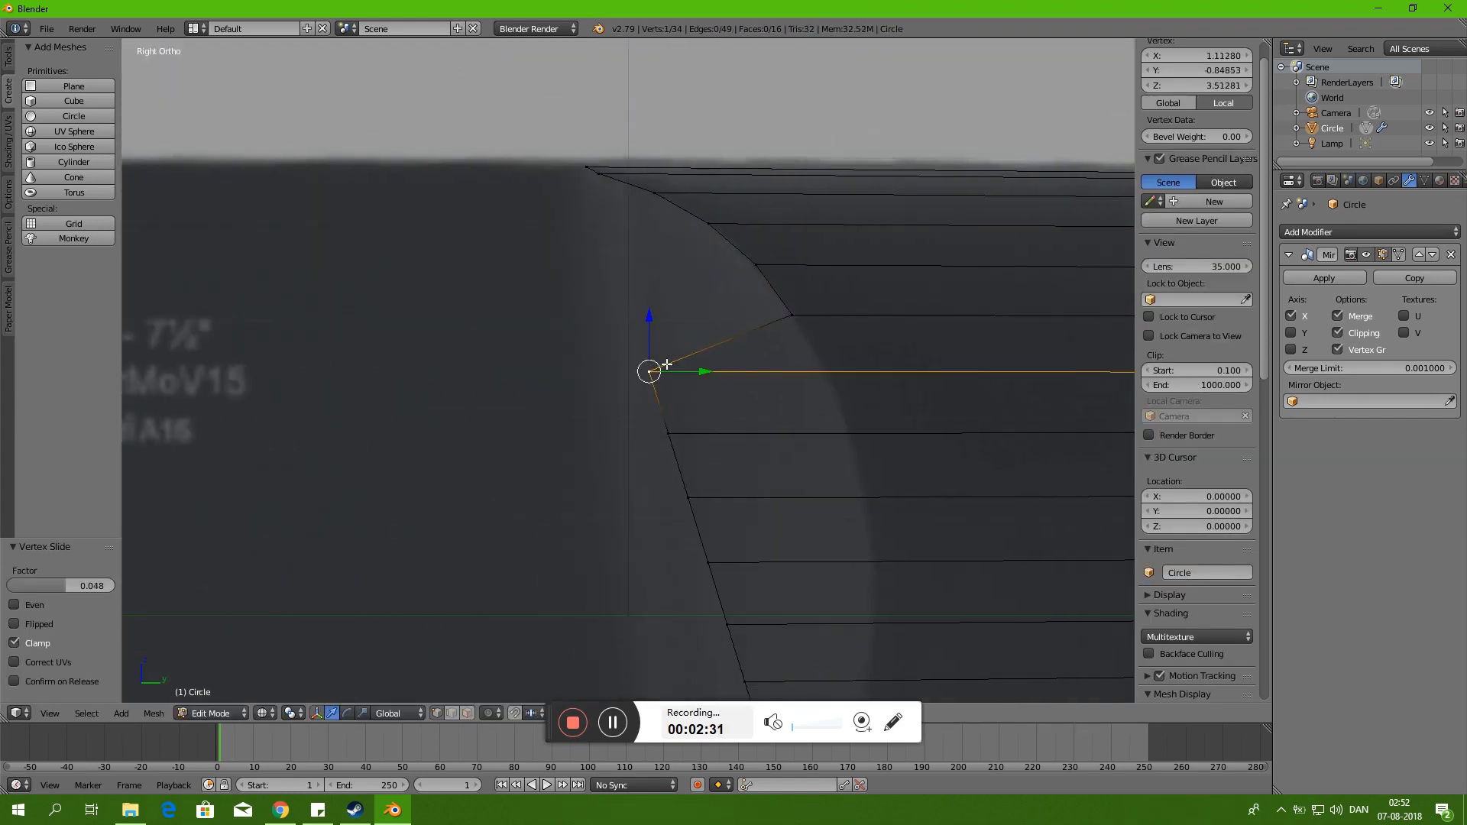
click(865, 426)
scroll(668, 326, down, 1)
- Slide the next front-end vertex to follow the curve
right_click(669, 327)
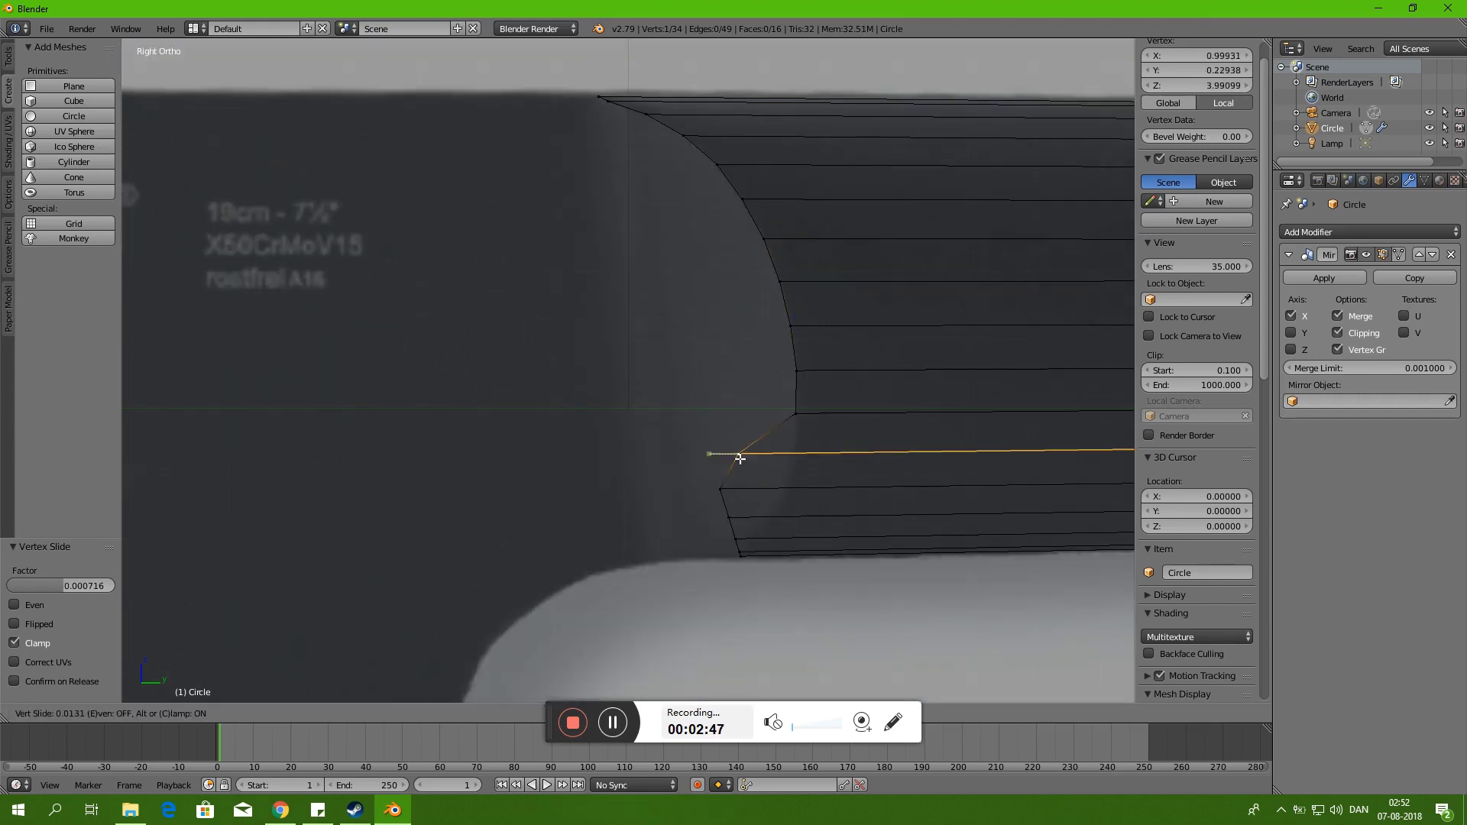
scroll(725, 487, up, 4)
scroll(719, 486, up, 4)
key(shift+v)
click(715, 486)
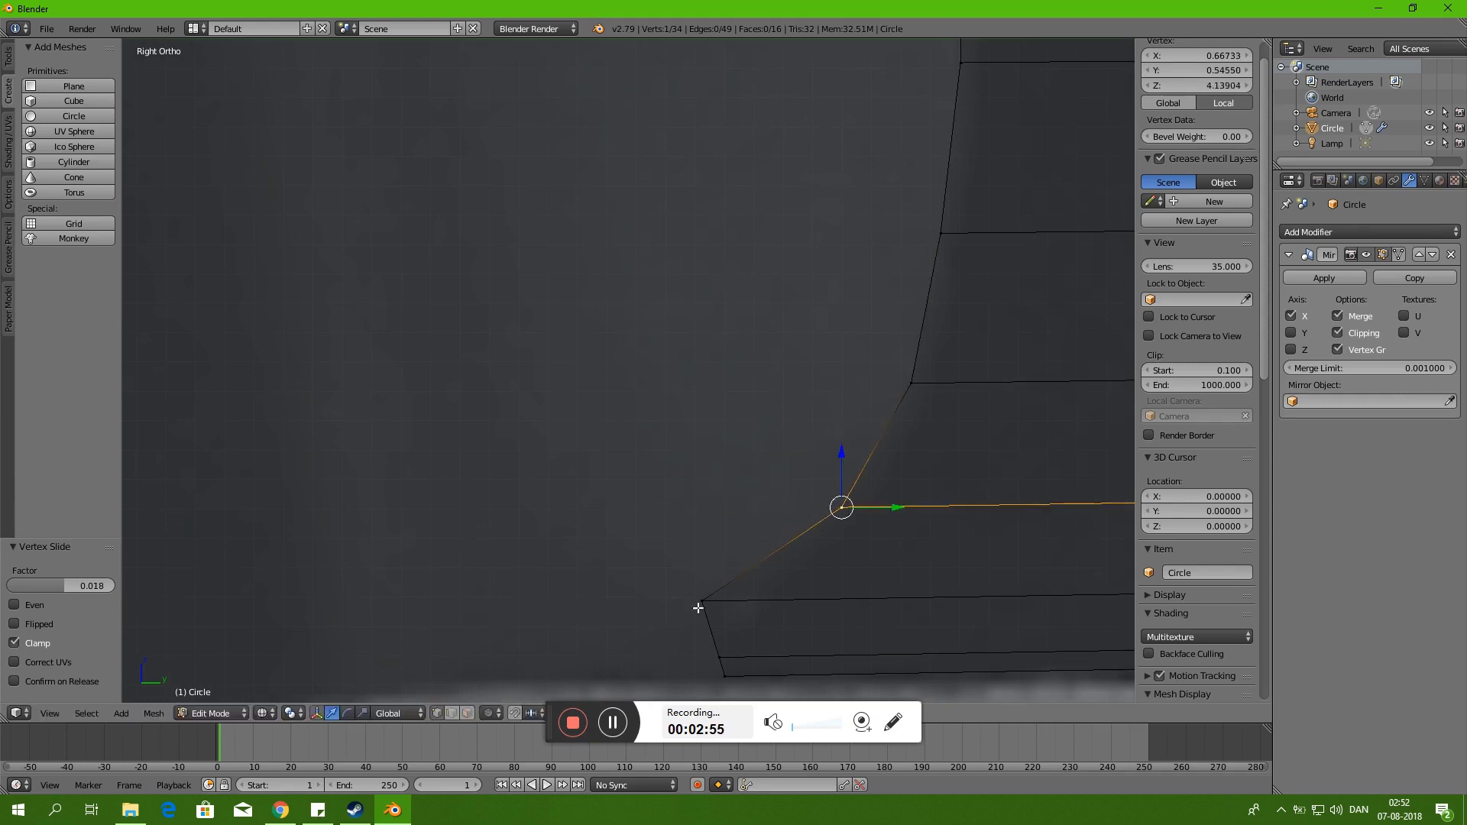
- Select the handle's front edge loop and extrude it toward the blade
click(775, 677)
scroll(776, 677, down, 4)
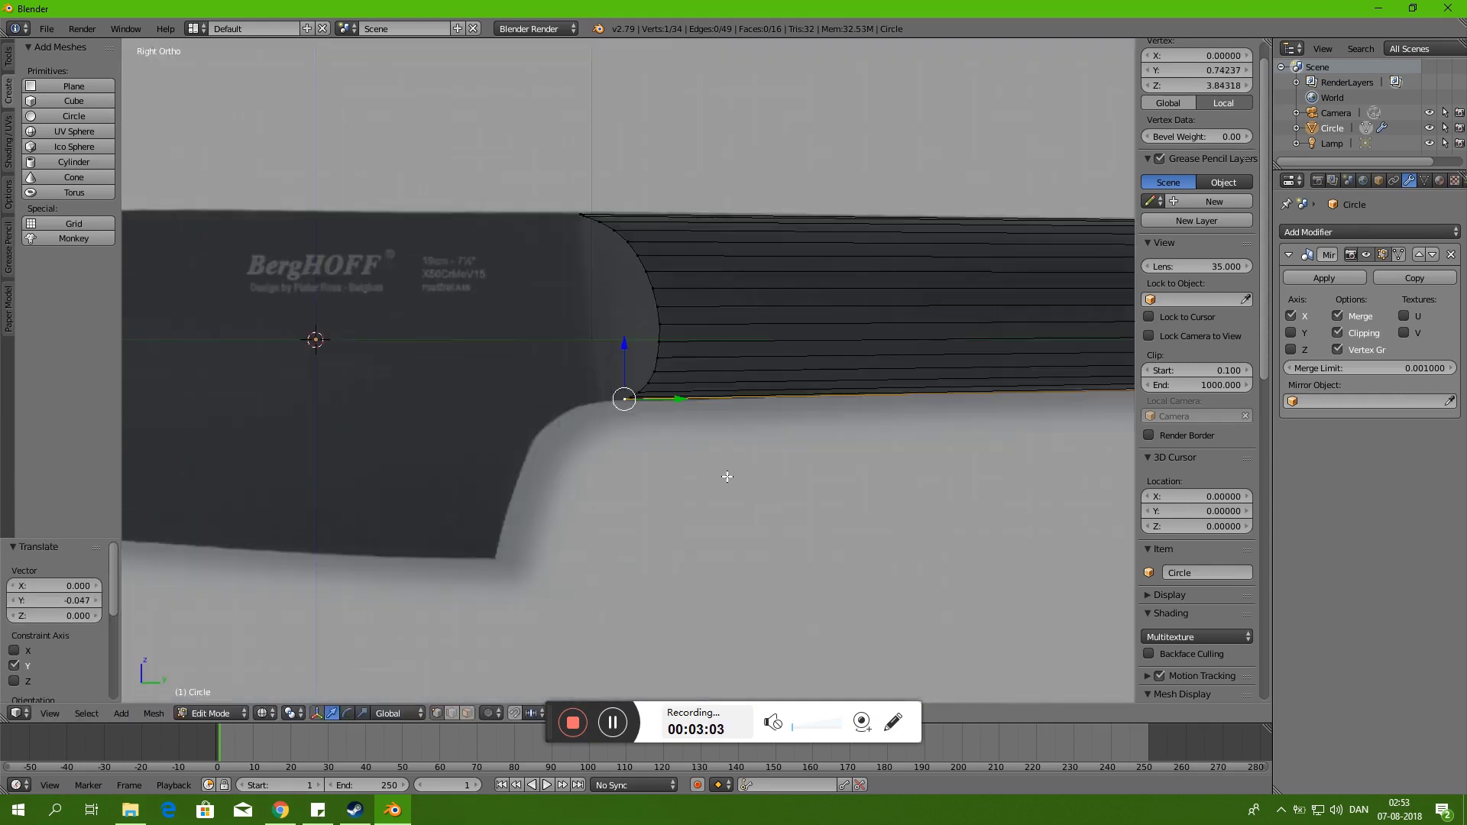
key(Tab)
key(Tab)
scroll(672, 412, up, 4)
right_click(518, 151)
alt+right_click(642, 590)
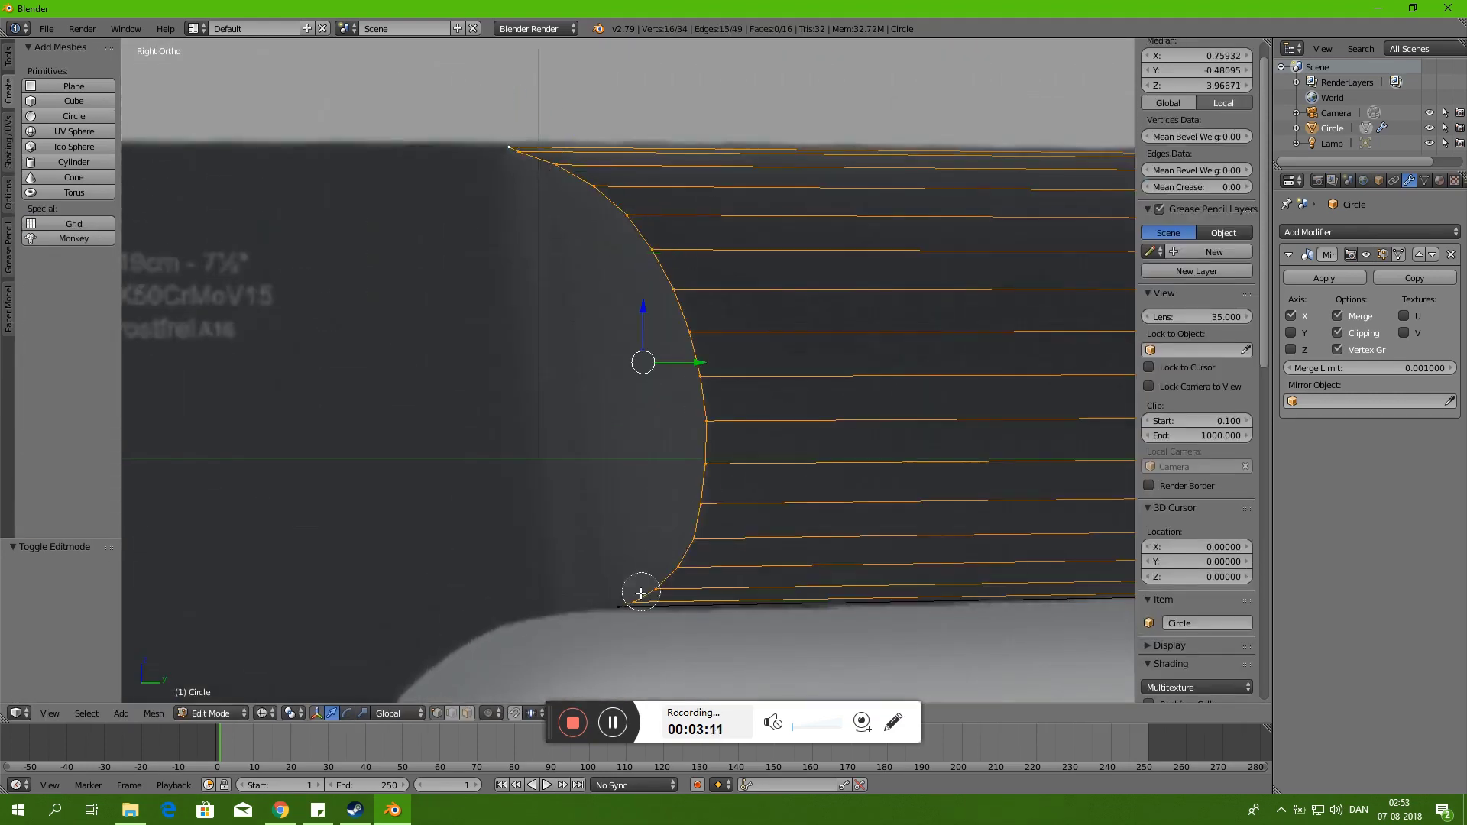
key(e)
click(669, 541)
scroll(611, 439, down, 4)
scroll(612, 439, up, 3)
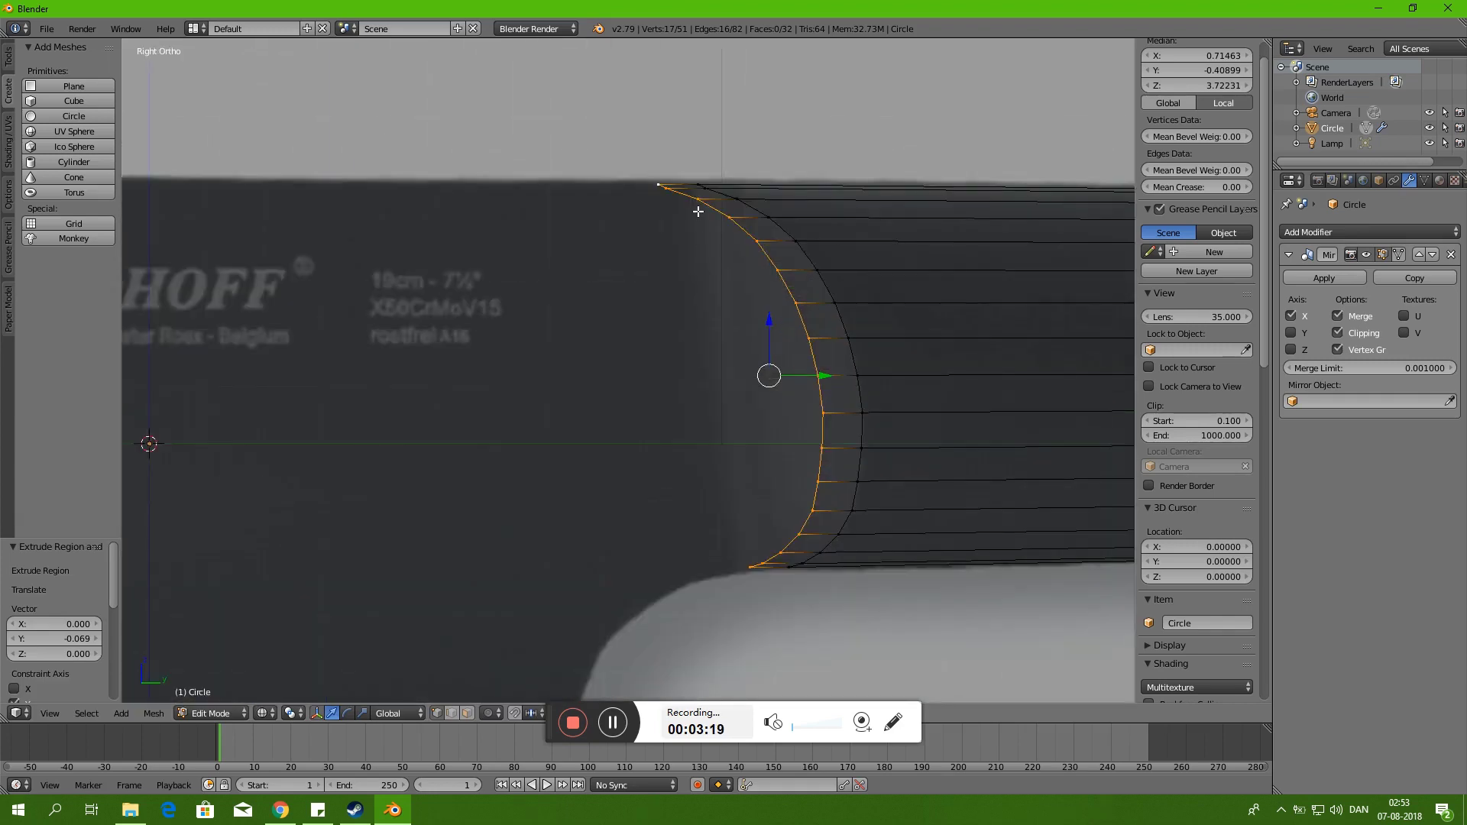
scroll(611, 440, up, 2)
- Move the top vertex along Y, then shift three front-edge vertices further left
right_click(674, 102)
key(g)
key(y)
click(708, 102)
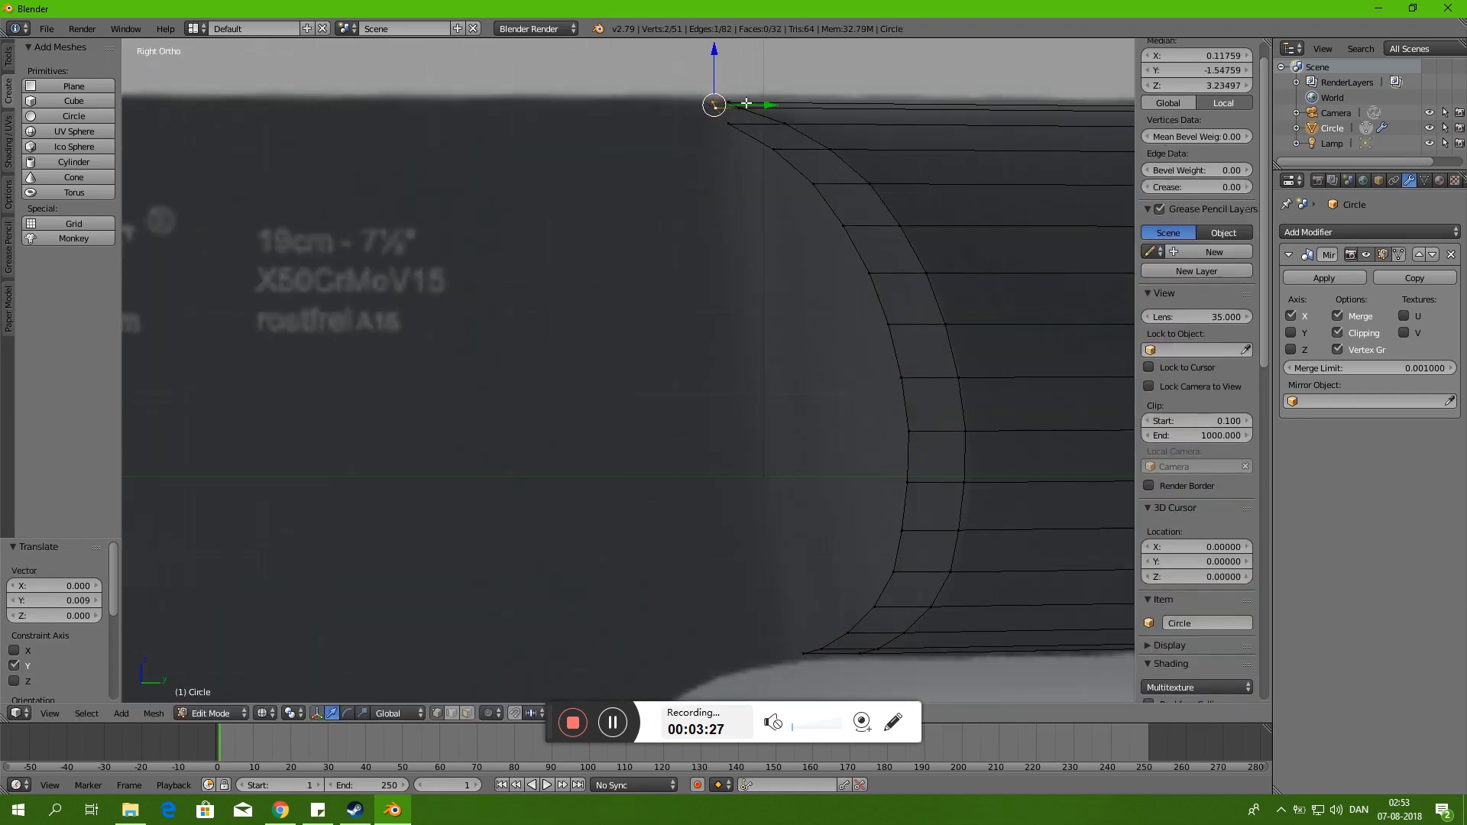
key(g)
key(y)
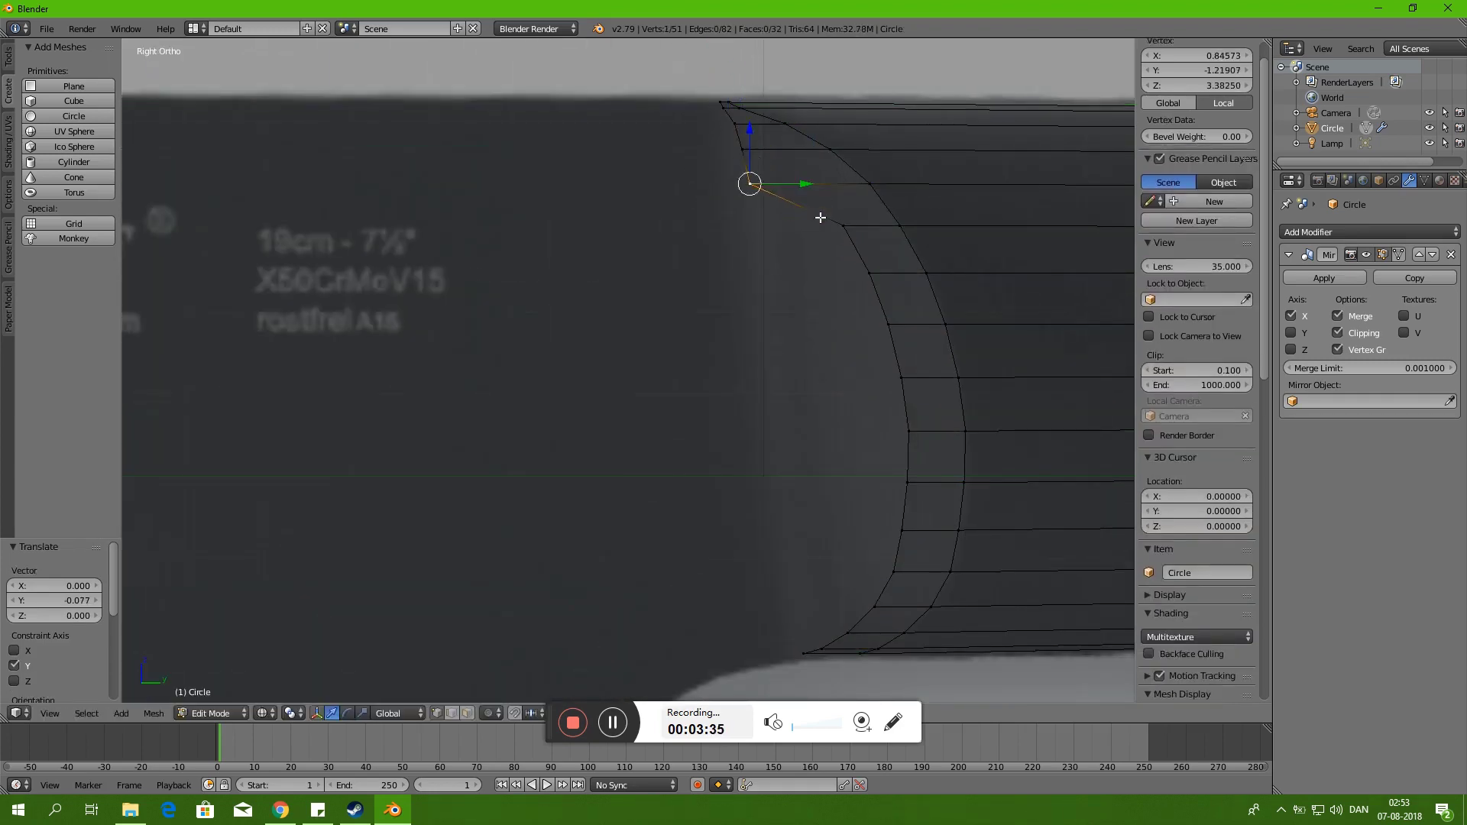
click(815, 312)
right_click(889, 324)
shift+right_click(902, 377)
shift+right_click(907, 482)
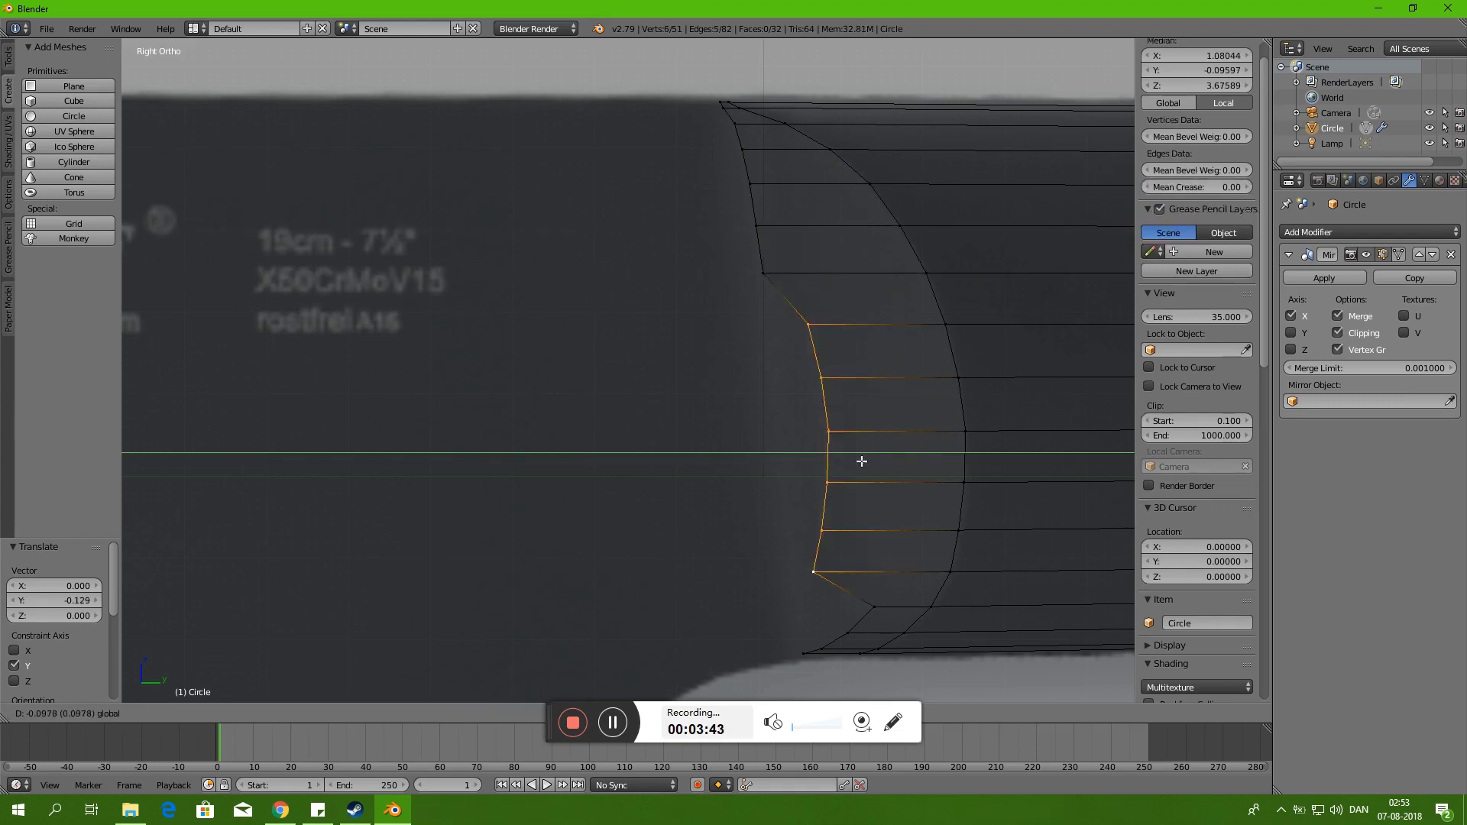
click(826, 460)
- Reposition a front-edge vertex and two corner vertices to trace the reference curve
right_click(768, 325)
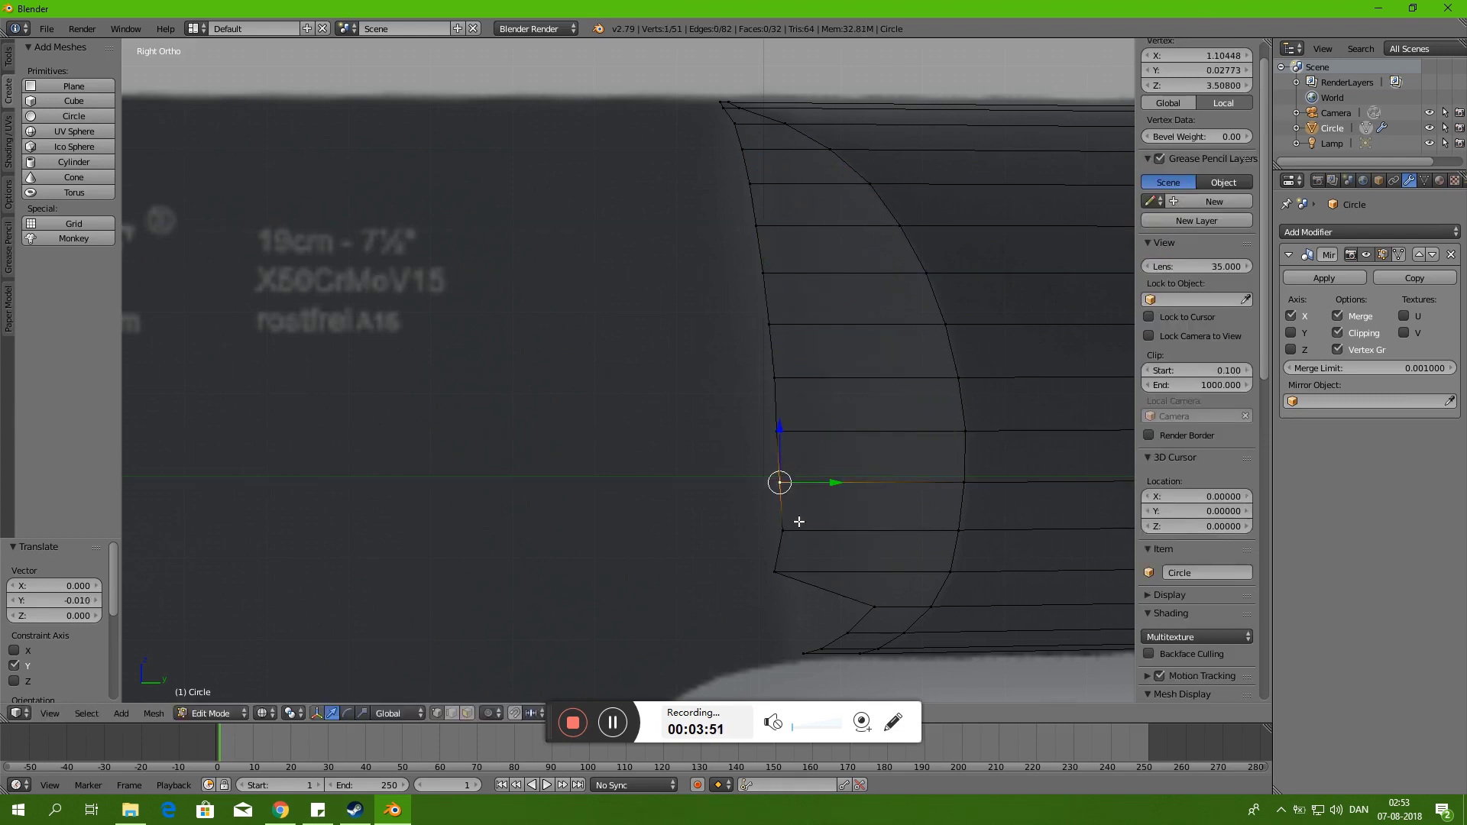
click(826, 571)
scroll(827, 570, down, 2)
scroll(841, 573, up, 3)
key(g)
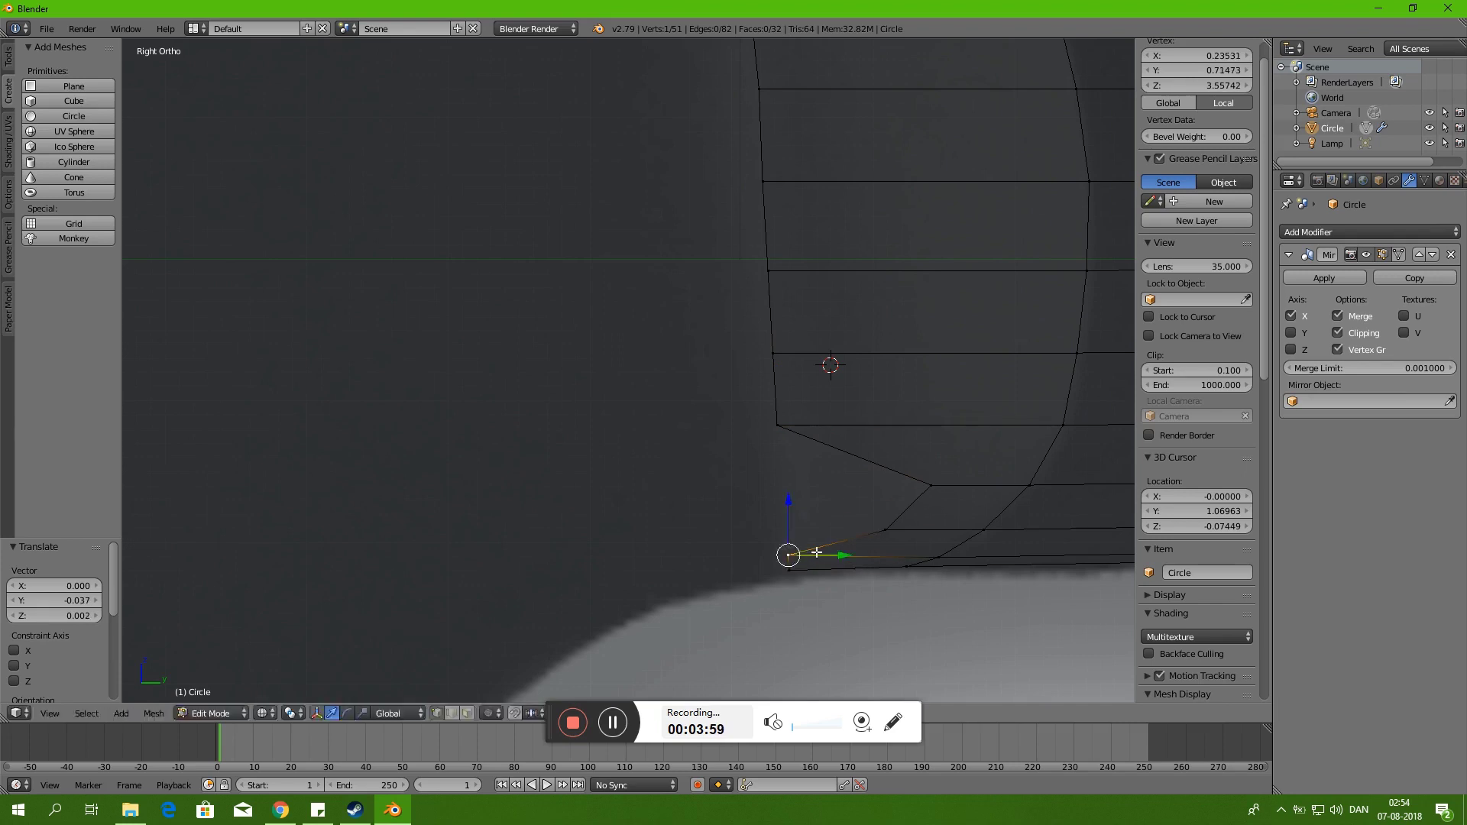
scroll(923, 490, down, 3)
scroll(779, 482, up, 4)
scroll(759, 432, up, 3)
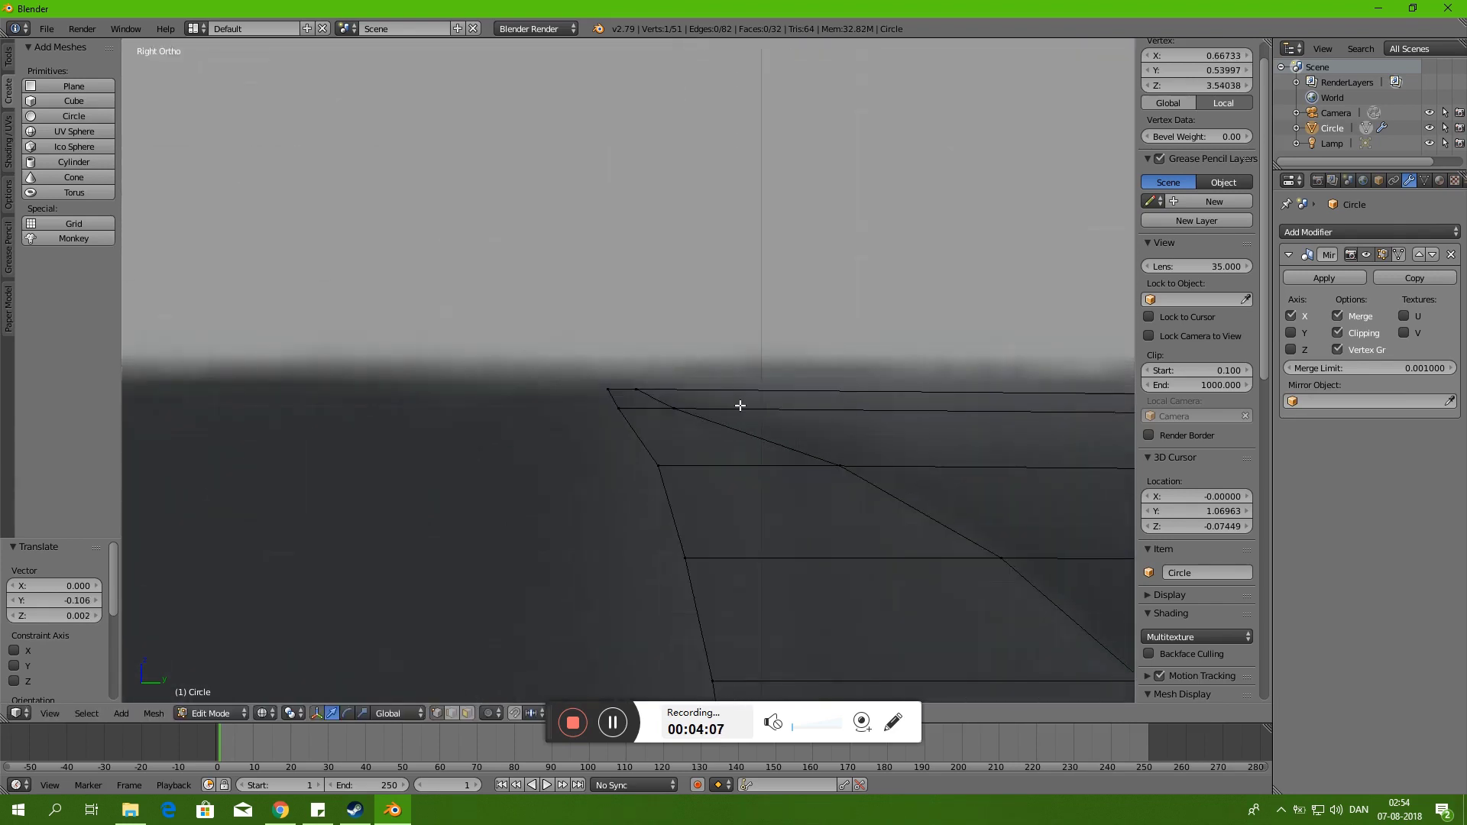
shift+right_click(770, 409)
key(g)
click(806, 417)
- Slide the last corner vertex into place and select the ring's edge loop
right_click(841, 466)
key(g)
key(g)
key(g)
key(g)
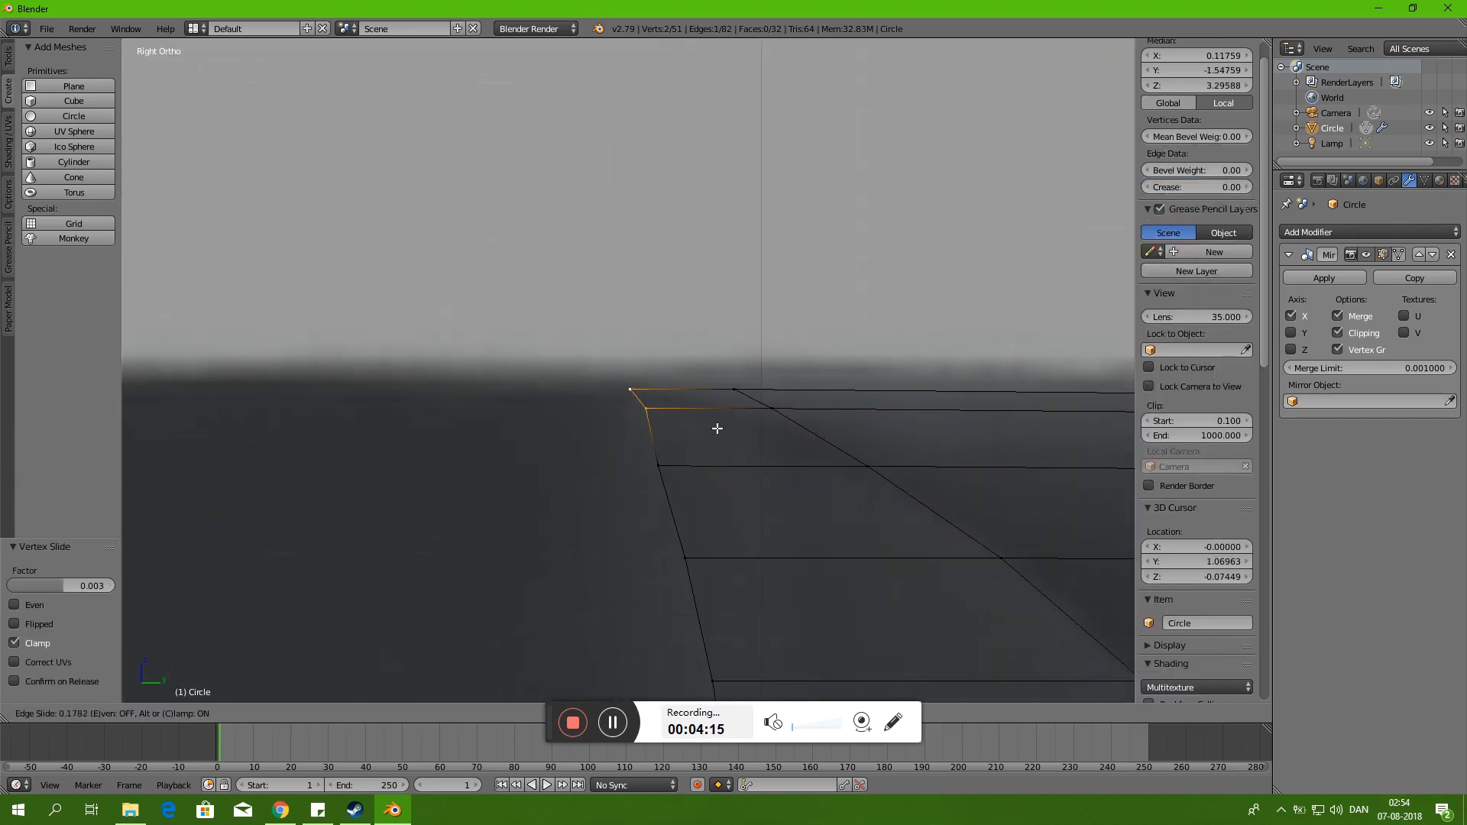
click(722, 450)
scroll(710, 467, down, 3)
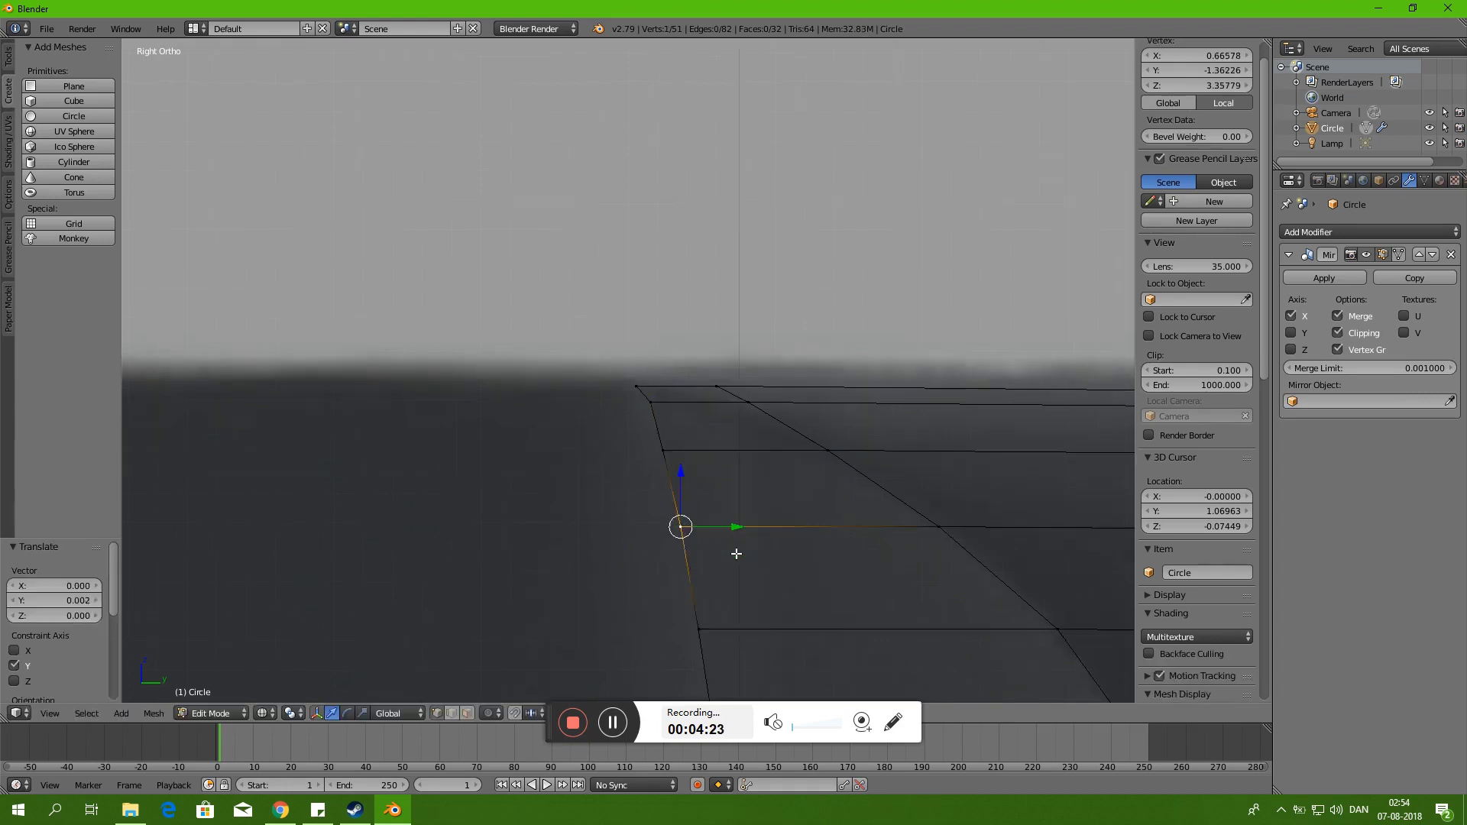
scroll(711, 468, down, 3)
scroll(623, 235, up, 2)
alt+right_click(638, 252)
- Undo the unwanted extruded geometry and start moving the ring loop along X
key(KP_1)
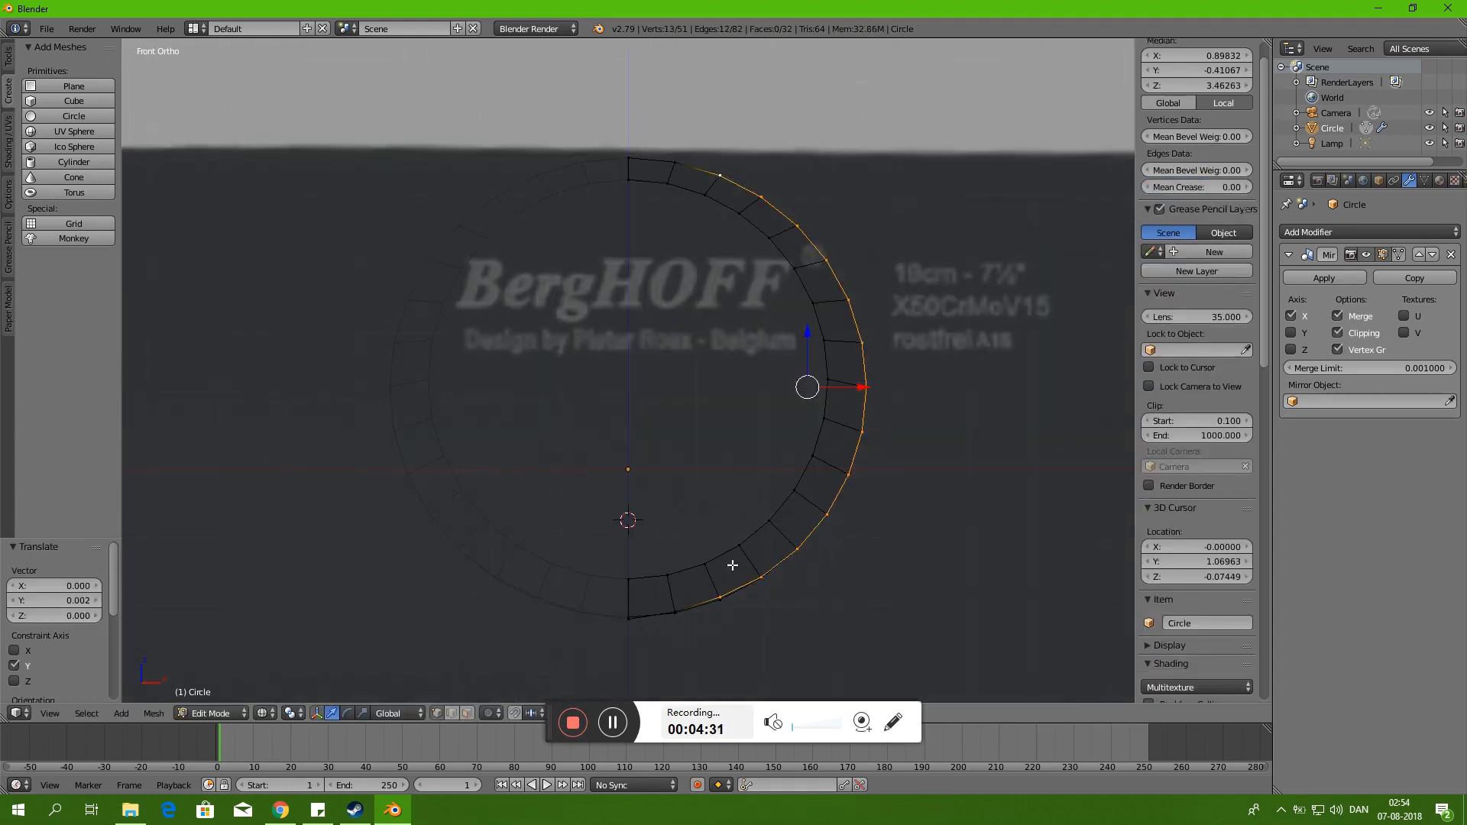
key(Escape)
key(ctrl+z)
key(g)
key(x)
mouse_move(756, 239)
middle_down()
mouse_move(623, 262)
mouse_move(665, 473)
middle_up()
key(KP_1)
- Select the outer-ring vertices and shift them along X
right_click(673, 157)
key(KP_3)
scroll(656, 296, up, 4)
ctrl+right_click(655, 295)
key(KP_1)
scroll(854, 426, down, 3)
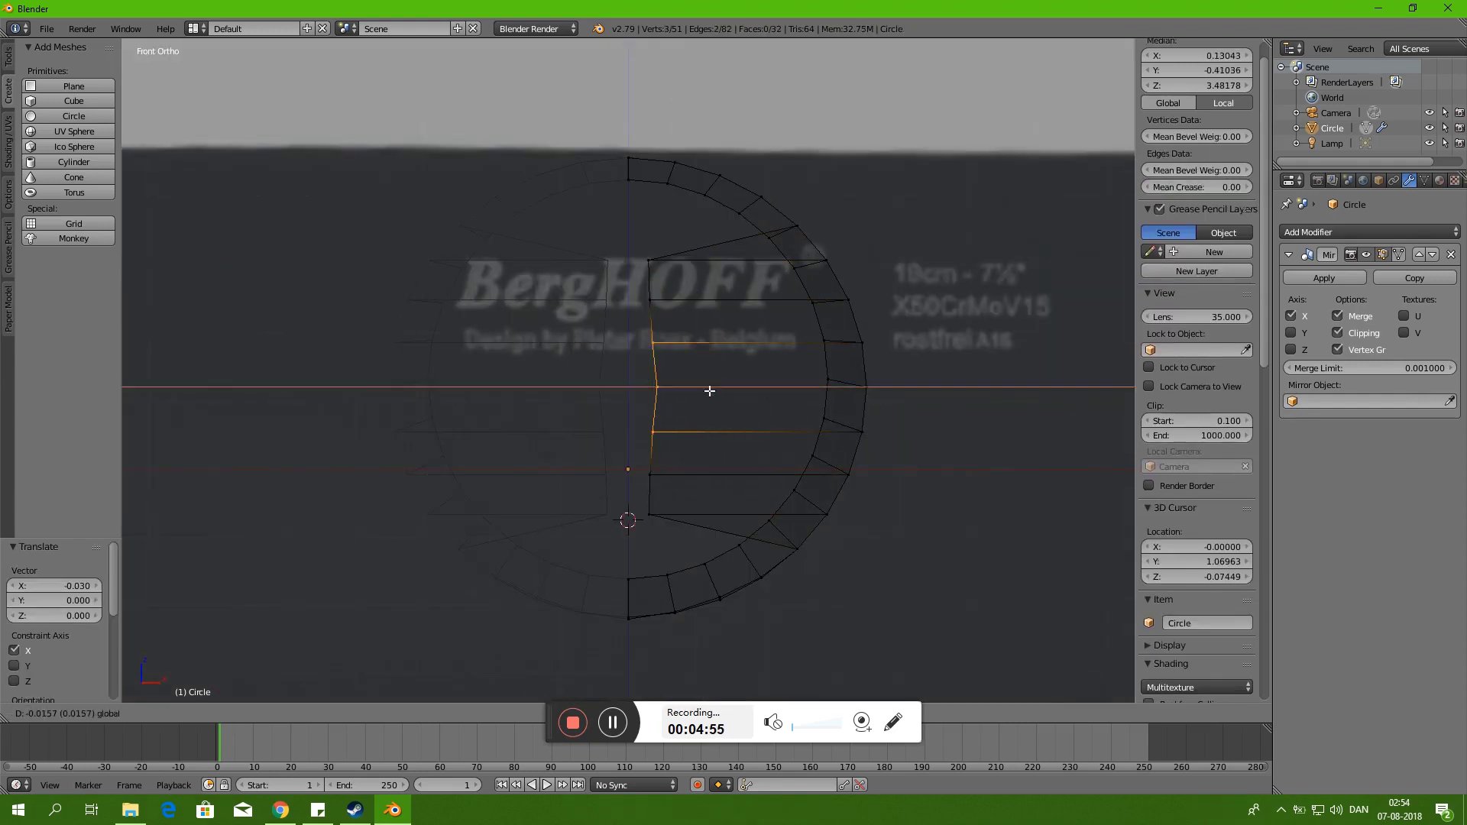
click(709, 391)
- Vertex-slide the vertex beside the mirror axis onto the axis
middle_drag(650, 351, 697, 278)
key(KP_1)
right_click(722, 273)
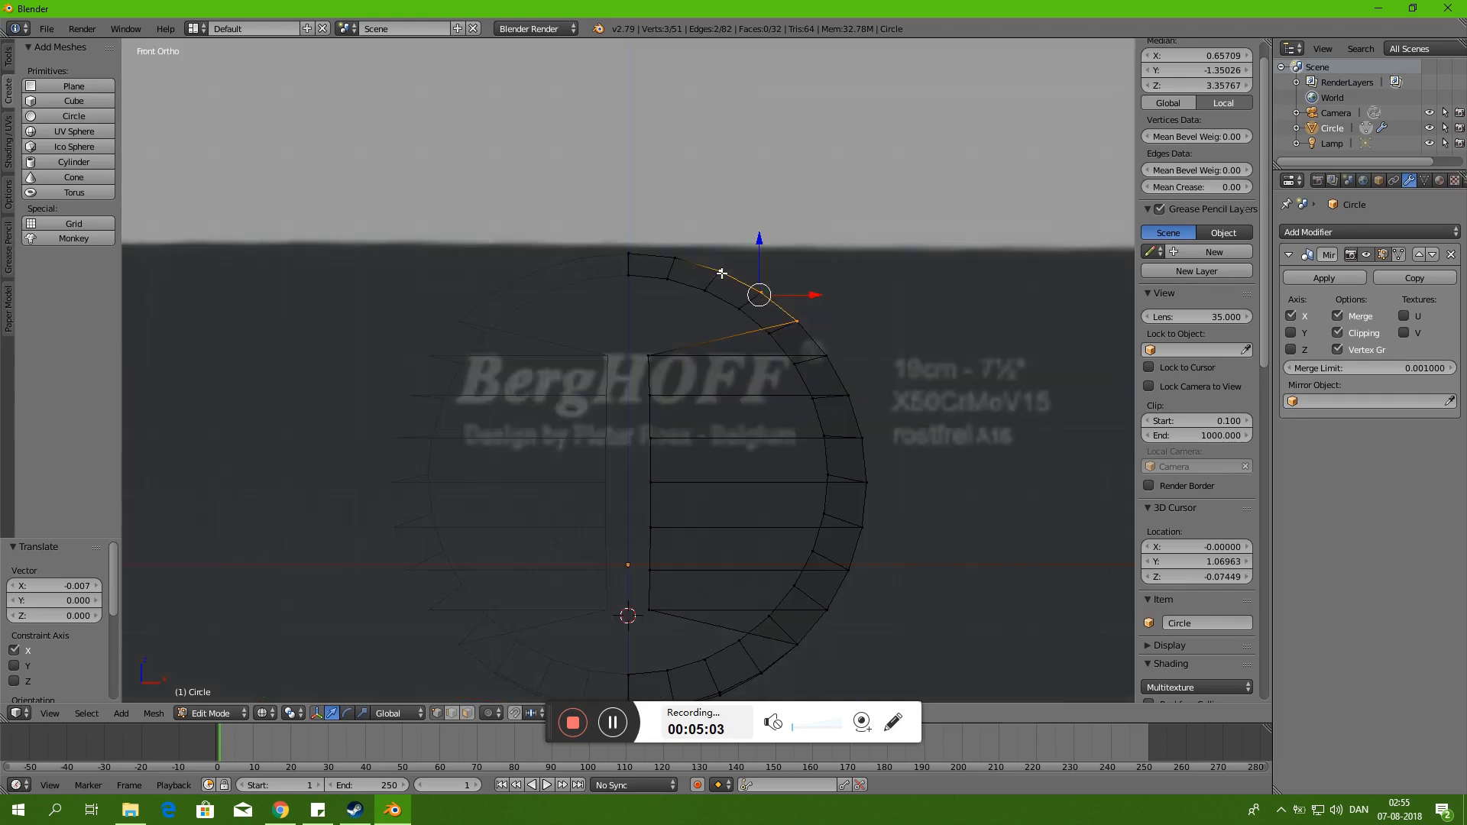
key(Escape)
right_click(687, 325)
scroll(705, 327, up, 2)
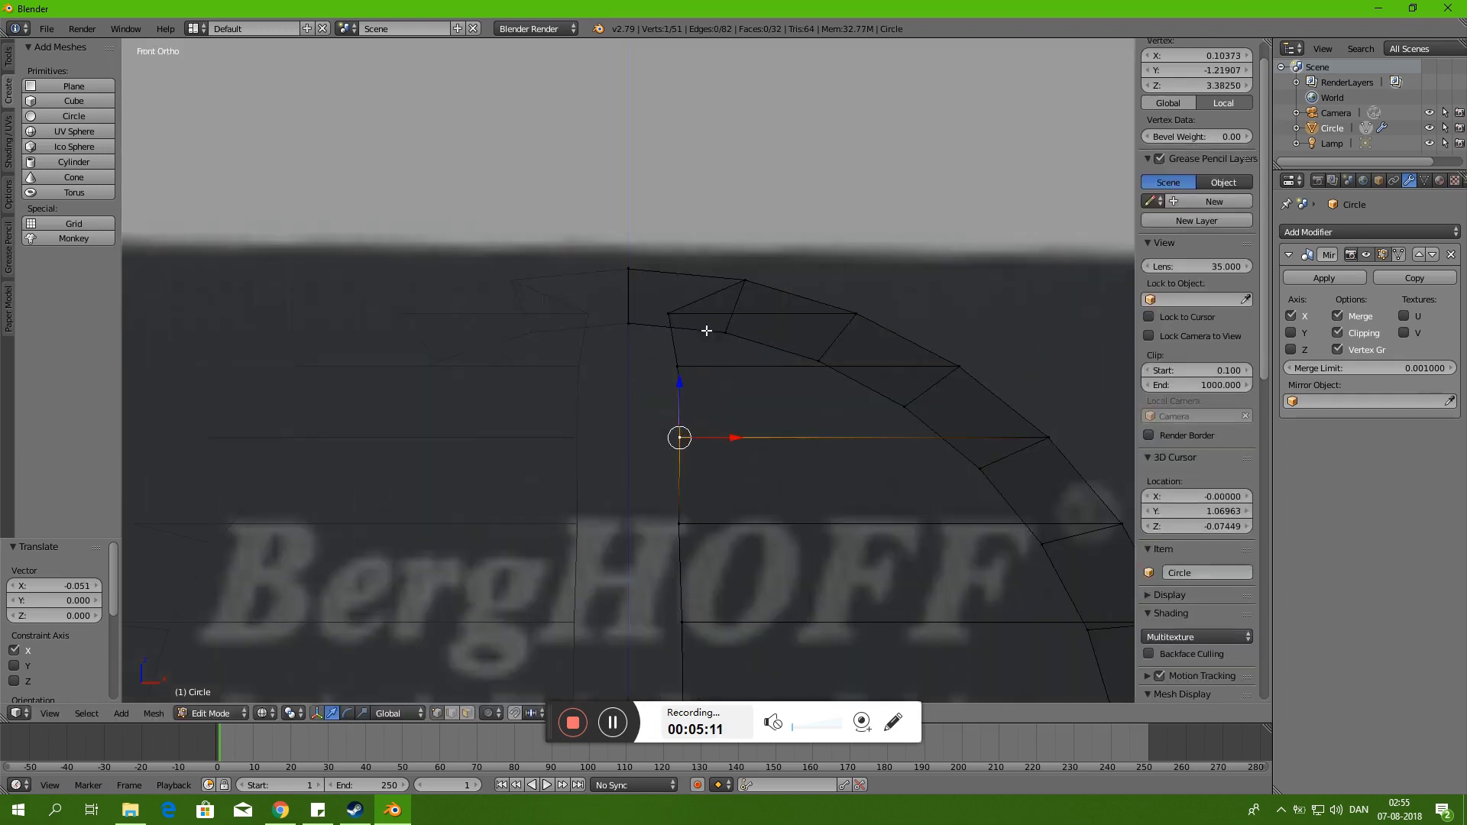
scroll(708, 262, up, 2)
key(shift+v)
click(634, 277)
- Merge the duplicate vertices, then shift the handle's front-end vertices along X
key(a)
scroll(634, 277, down, 3)
scroll(734, 344, up, 3)
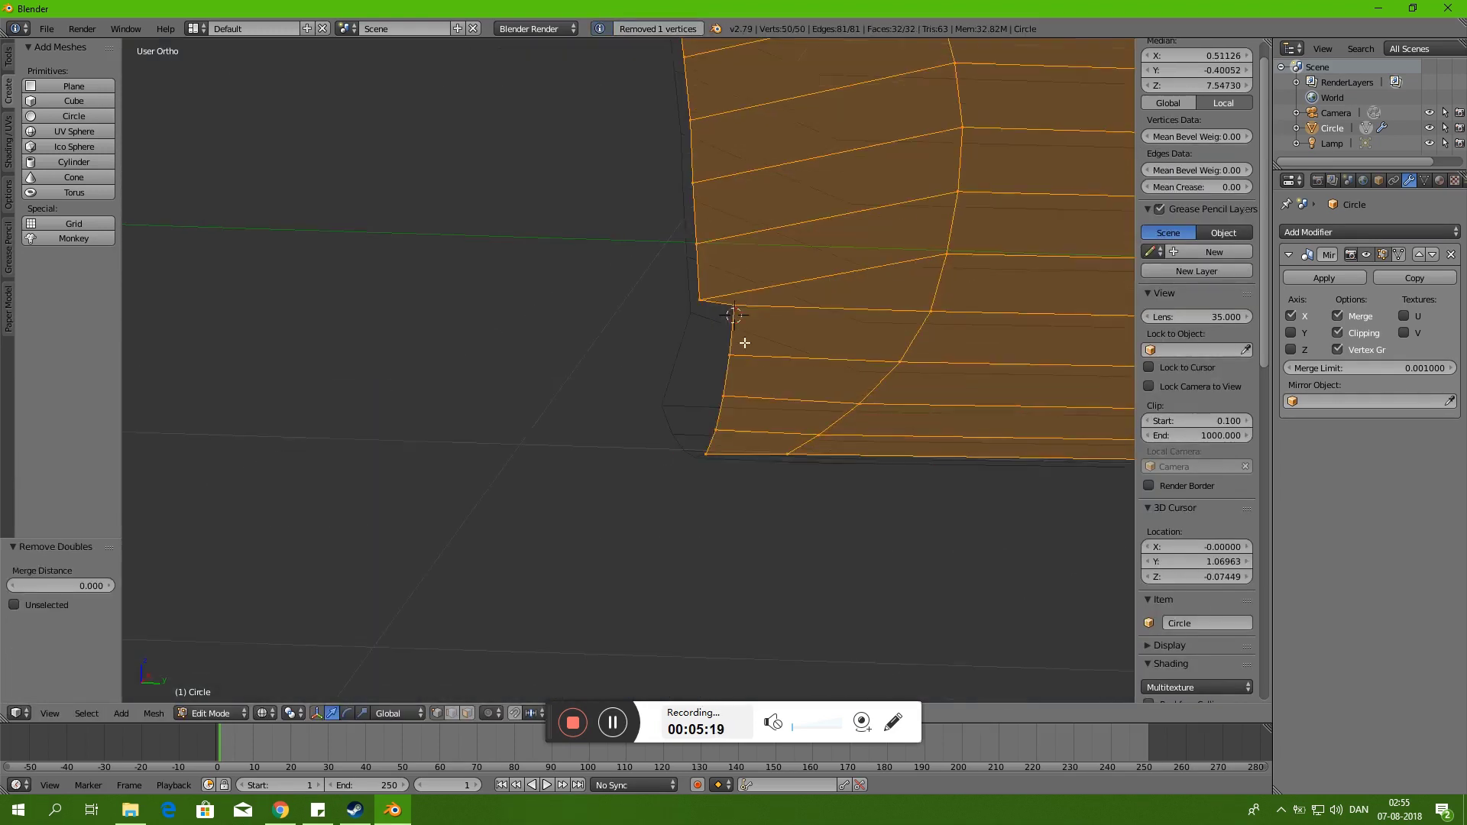
right_click(737, 370)
key(g)
key(x)
click(899, 444)
- Nudge single top vertices along X toward the mirror seam
right_click(775, 459)
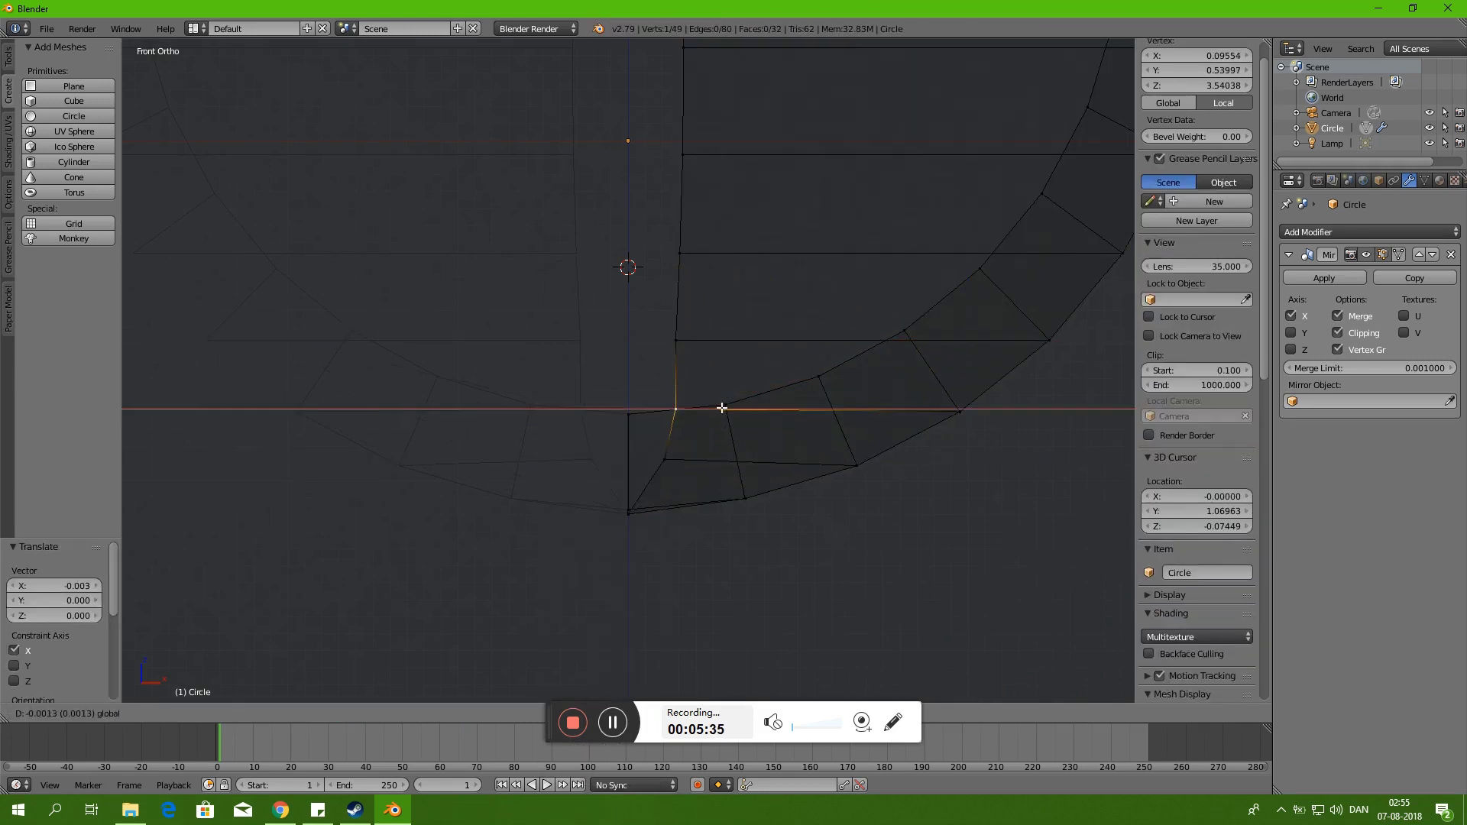
shift+scroll(710, 341, up, 3)
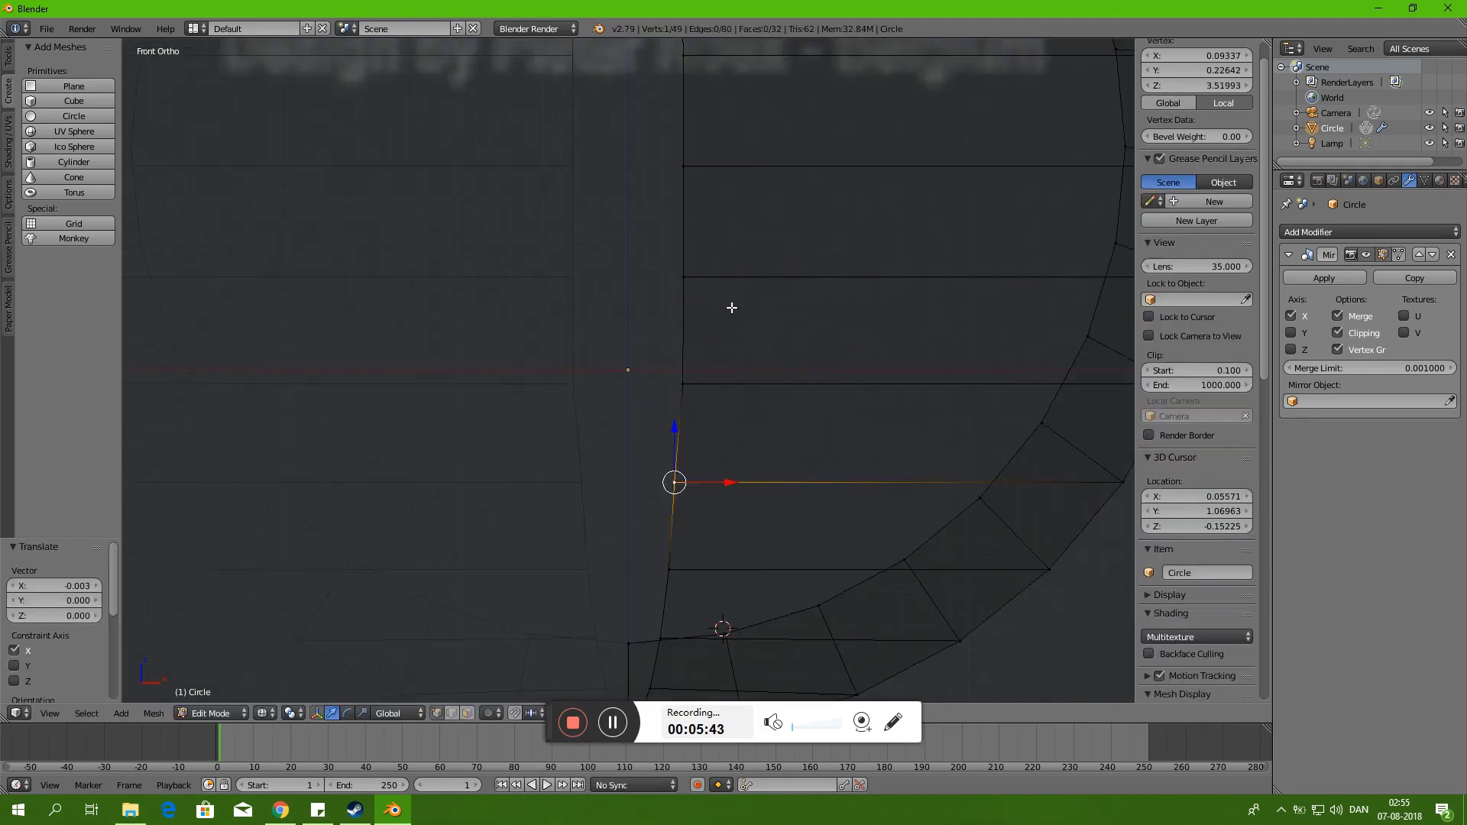
shift+scroll(730, 235, up, 3)
right_click(741, 293)
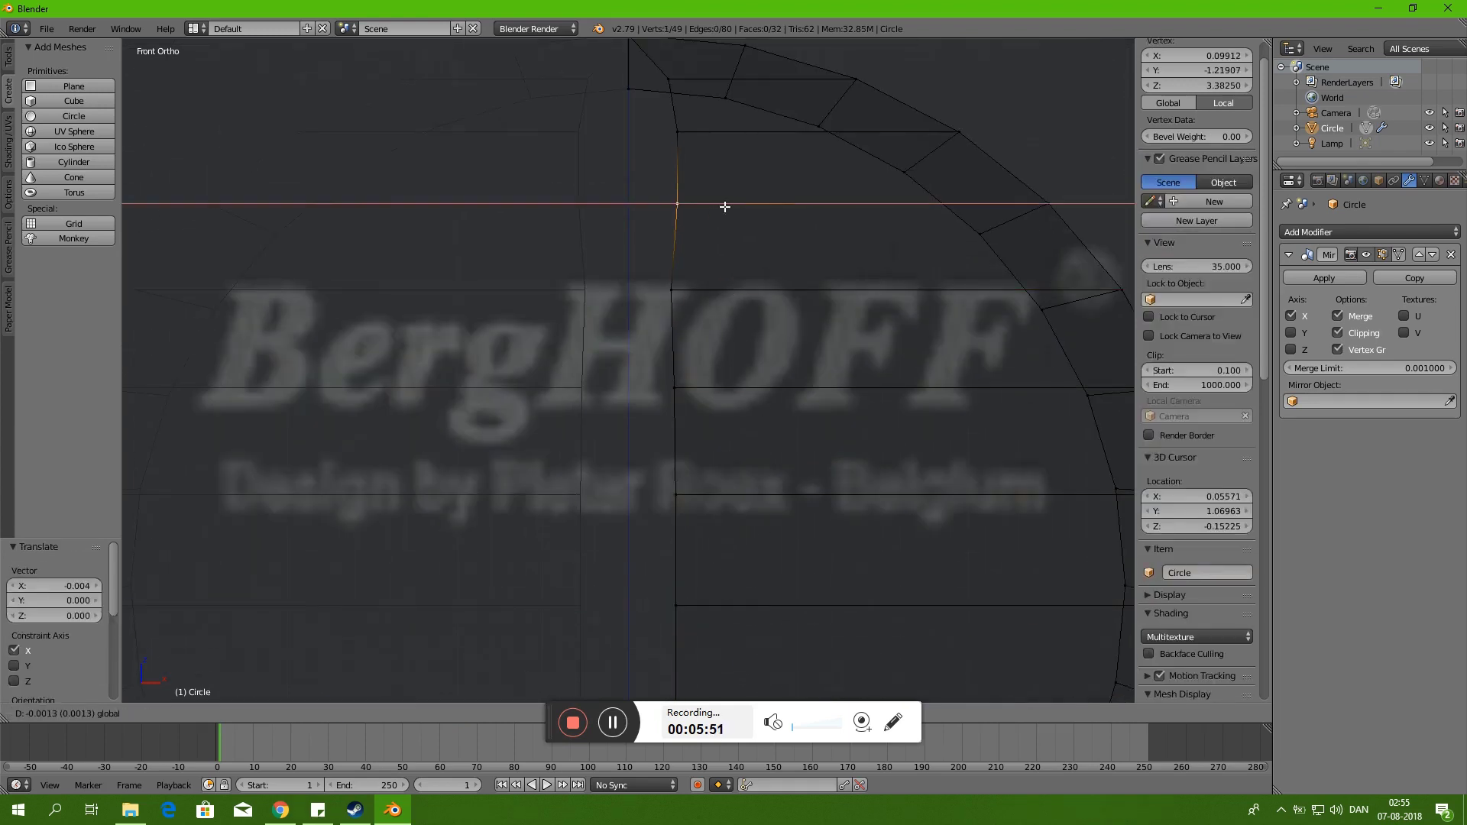
click(725, 206)
scroll(715, 343, up, 2)
shift+scroll(716, 343, up, 3)
scroll(726, 253, down, 3)
- In side view, circle-select the front-end vertex column and extrude it
key(KP_3)
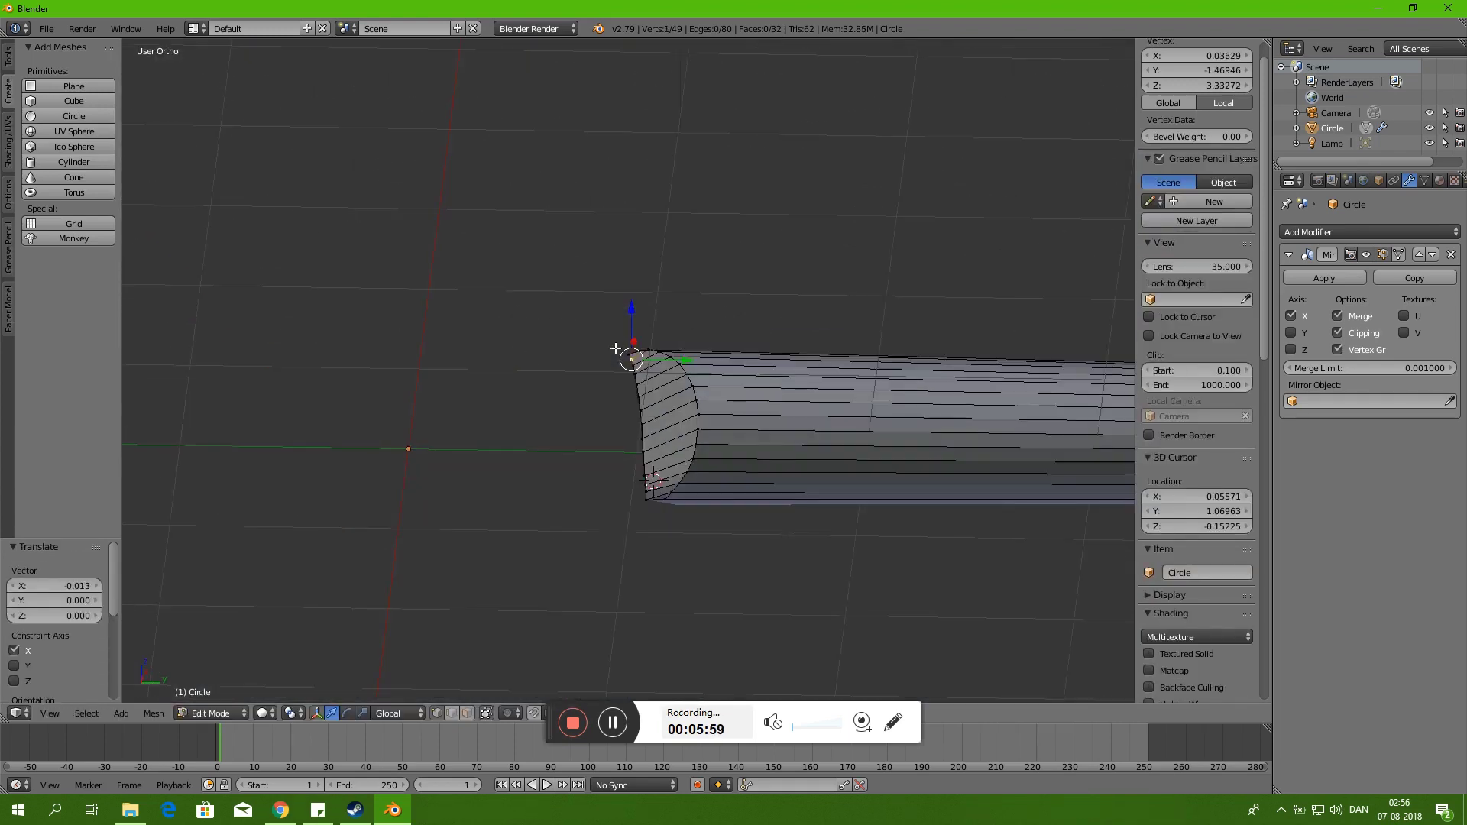
scroll(632, 350, up, 3)
key(c)
drag(635, 344, 642, 535)
scroll(642, 534, down, 2)
key(e)
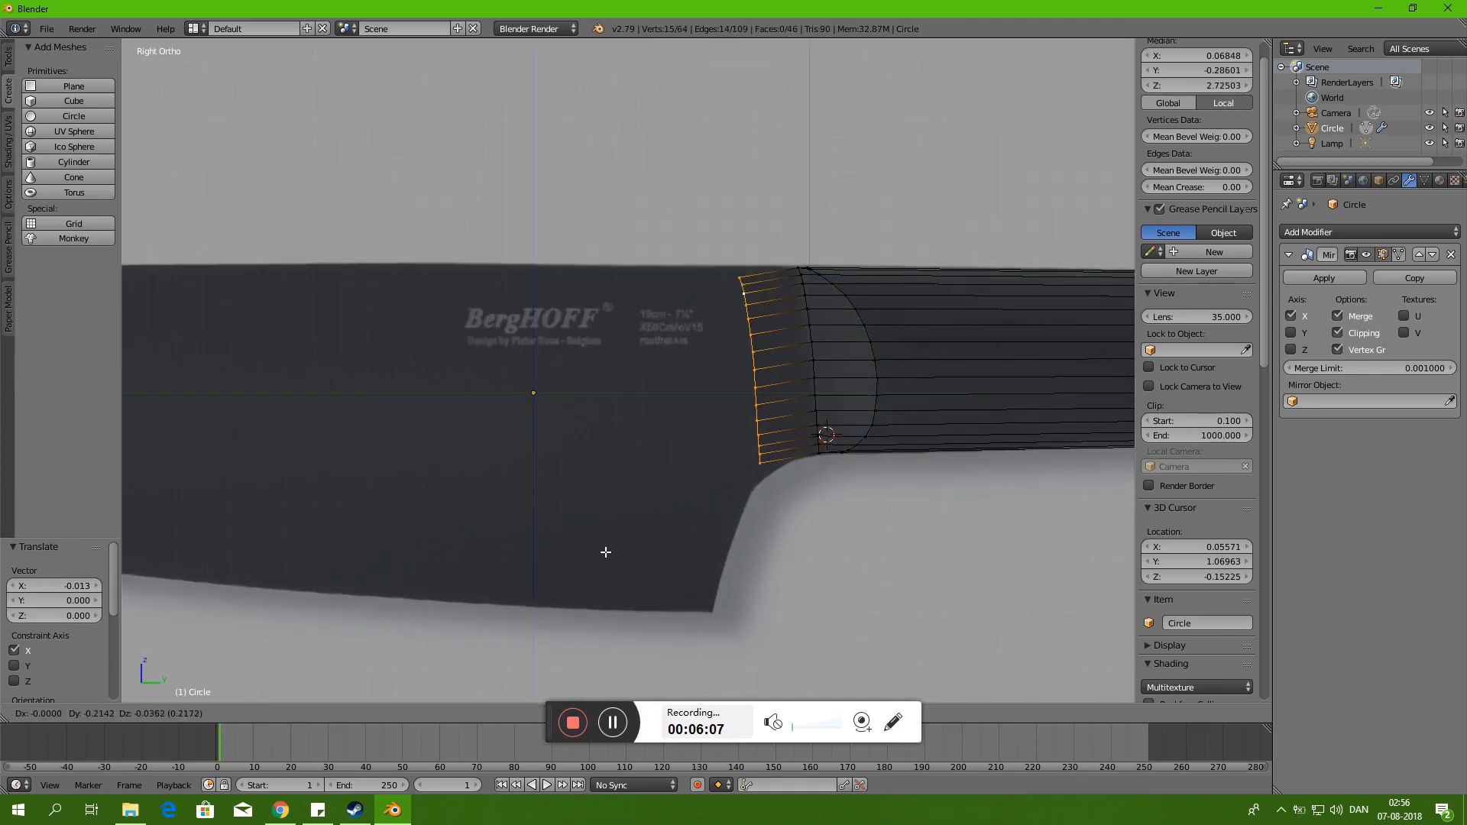
scroll(875, 441, up, 2)
- Extrude and scale another ring to form the bolster
key(e)
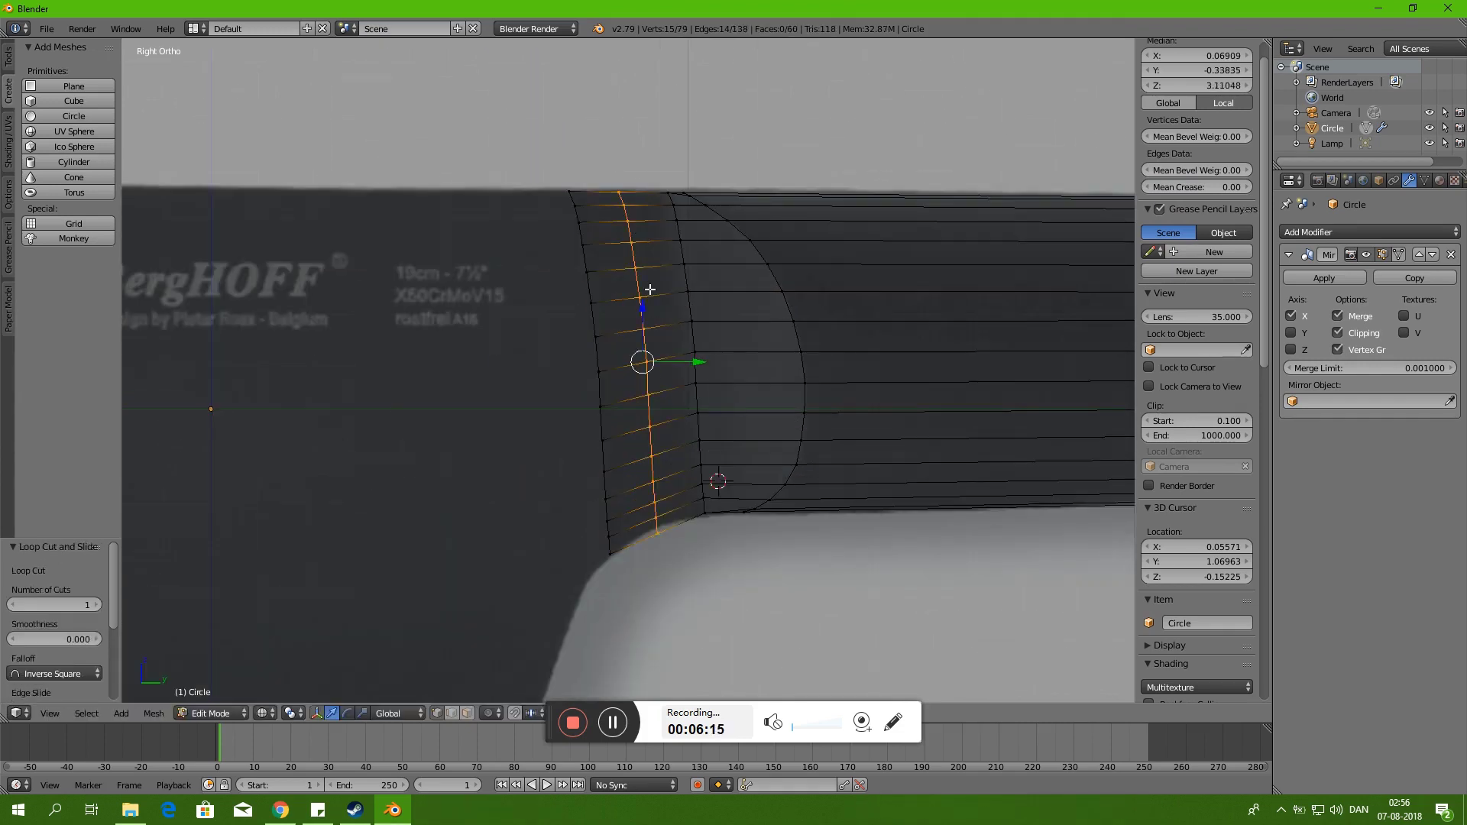
shift+scroll(715, 289, down, 2)
key(s)
click(717, 471)
click(719, 465)
scroll(687, 489, down, 2)
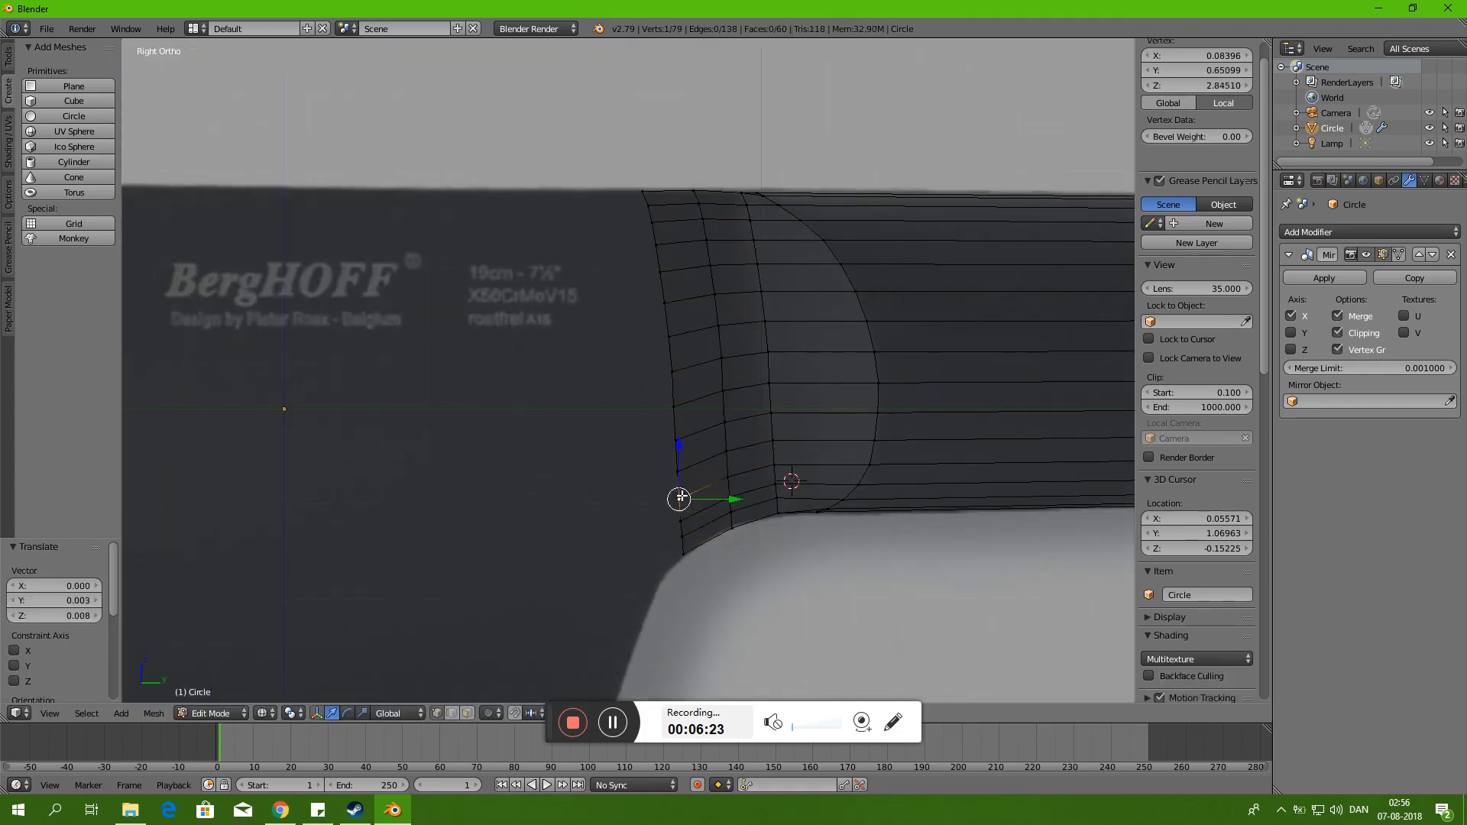
scroll(796, 452, down, 2)
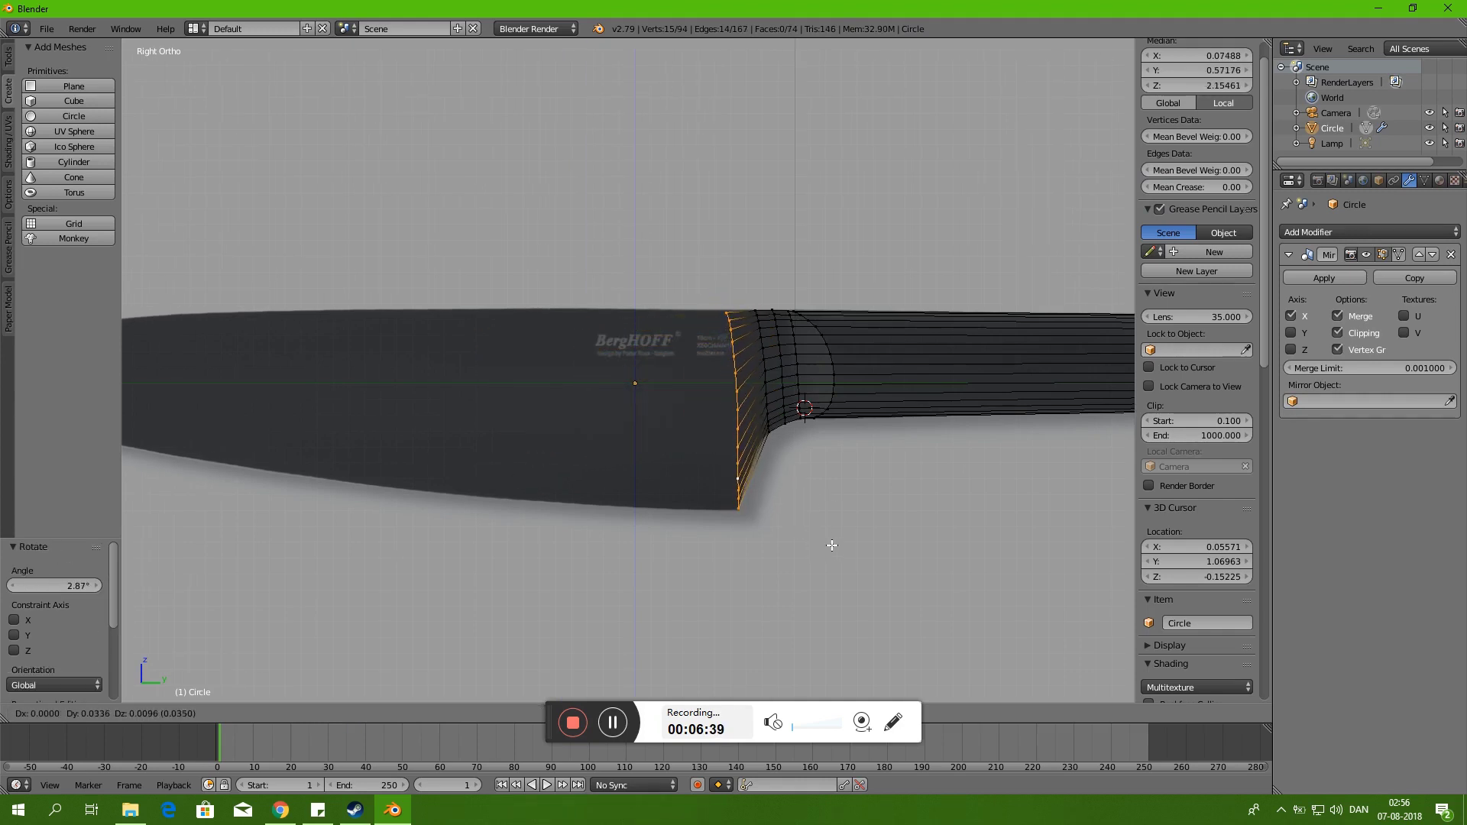
scroll(832, 545, up, 2)
- Add a loop cut across the bolster and scale it
key(ctrl+r)
click(807, 403)
key(s)
click(804, 395)
ctrl+scroll(765, 535, up, 2)
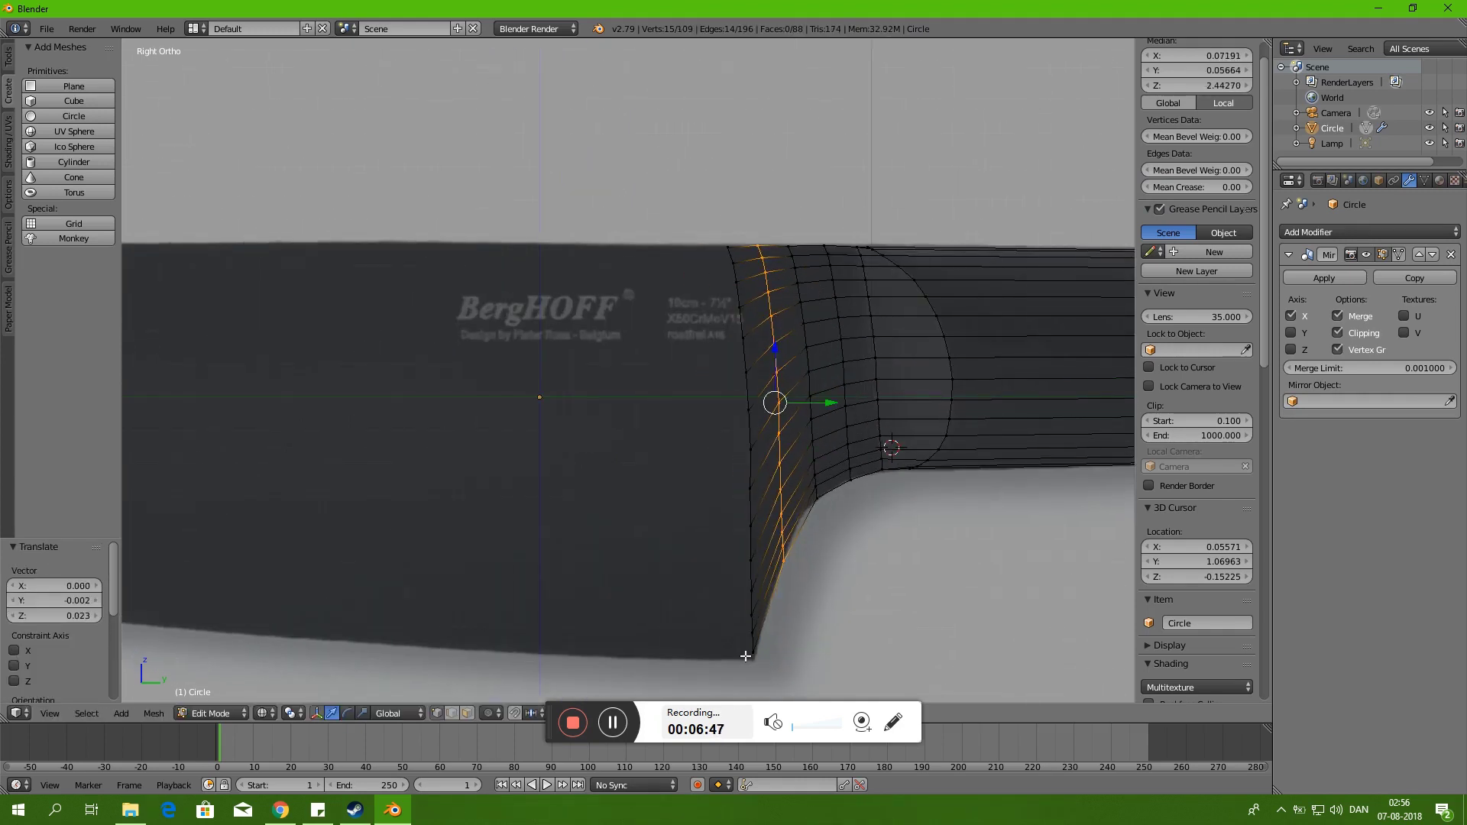
scroll(716, 238, down, 3)
- Extrude the front loop along Z, scale it down and align it with the outline
key(e)
key(z)
click(475, 473)
scroll(535, 466, up, 3)
key(s)
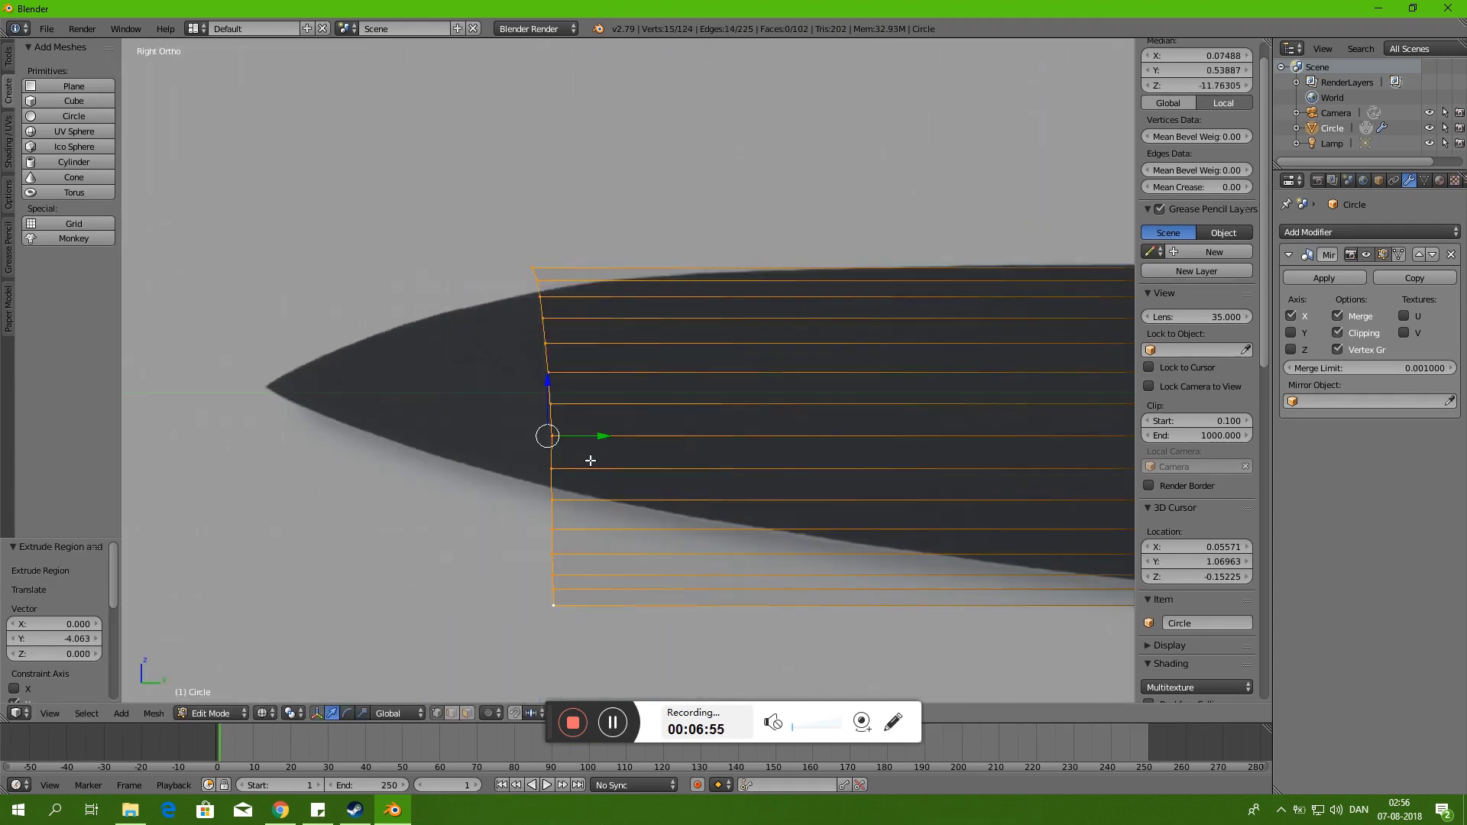
ctrl+scroll(589, 459, up, 4)
click(697, 455)
key(g)
click(714, 399)
- Extrude and scale another loop along the blade
scroll(748, 393, down, 3)
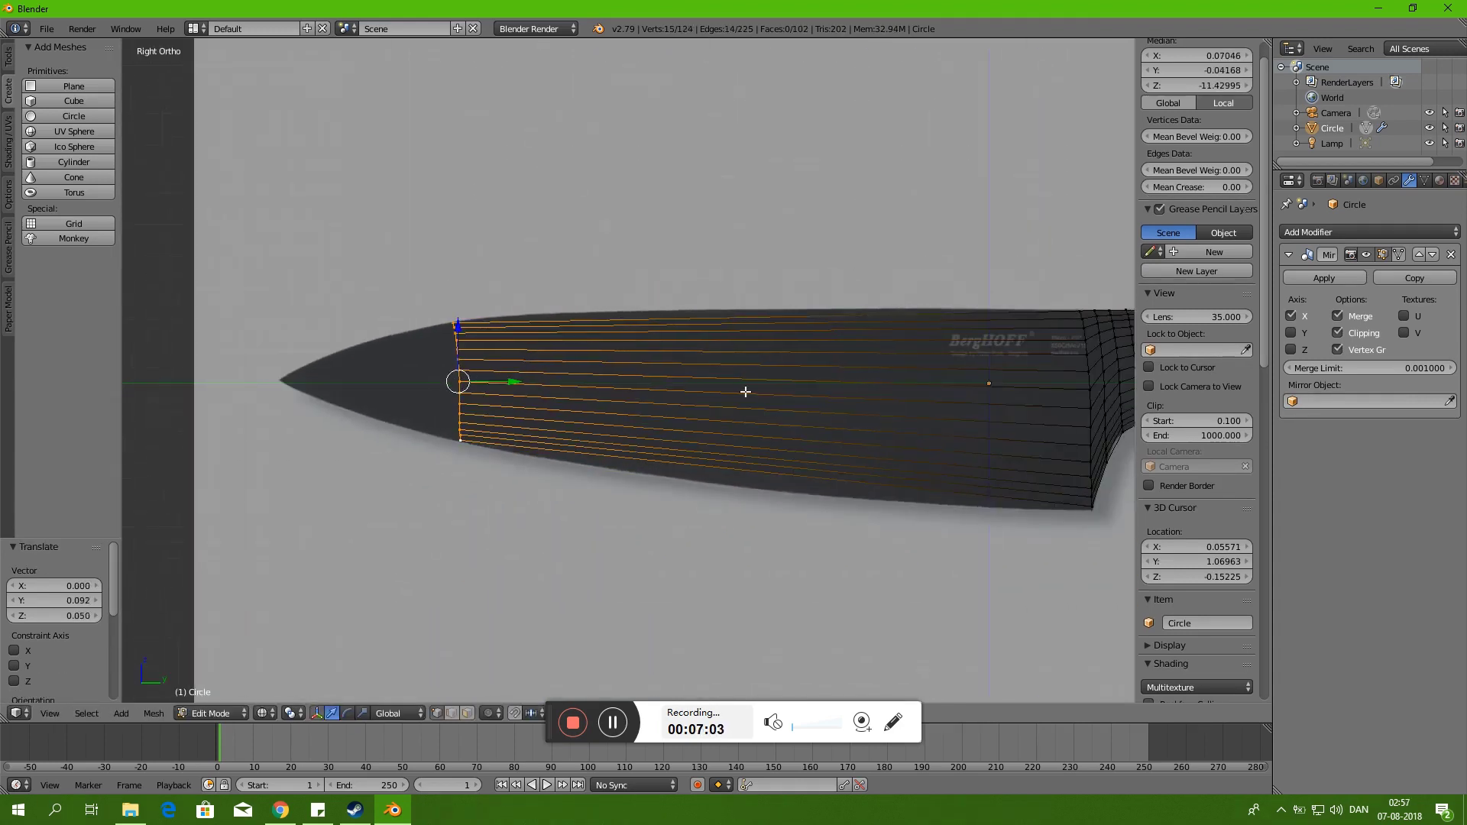
scroll(638, 365, up, 1)
click(753, 392)
key(e)
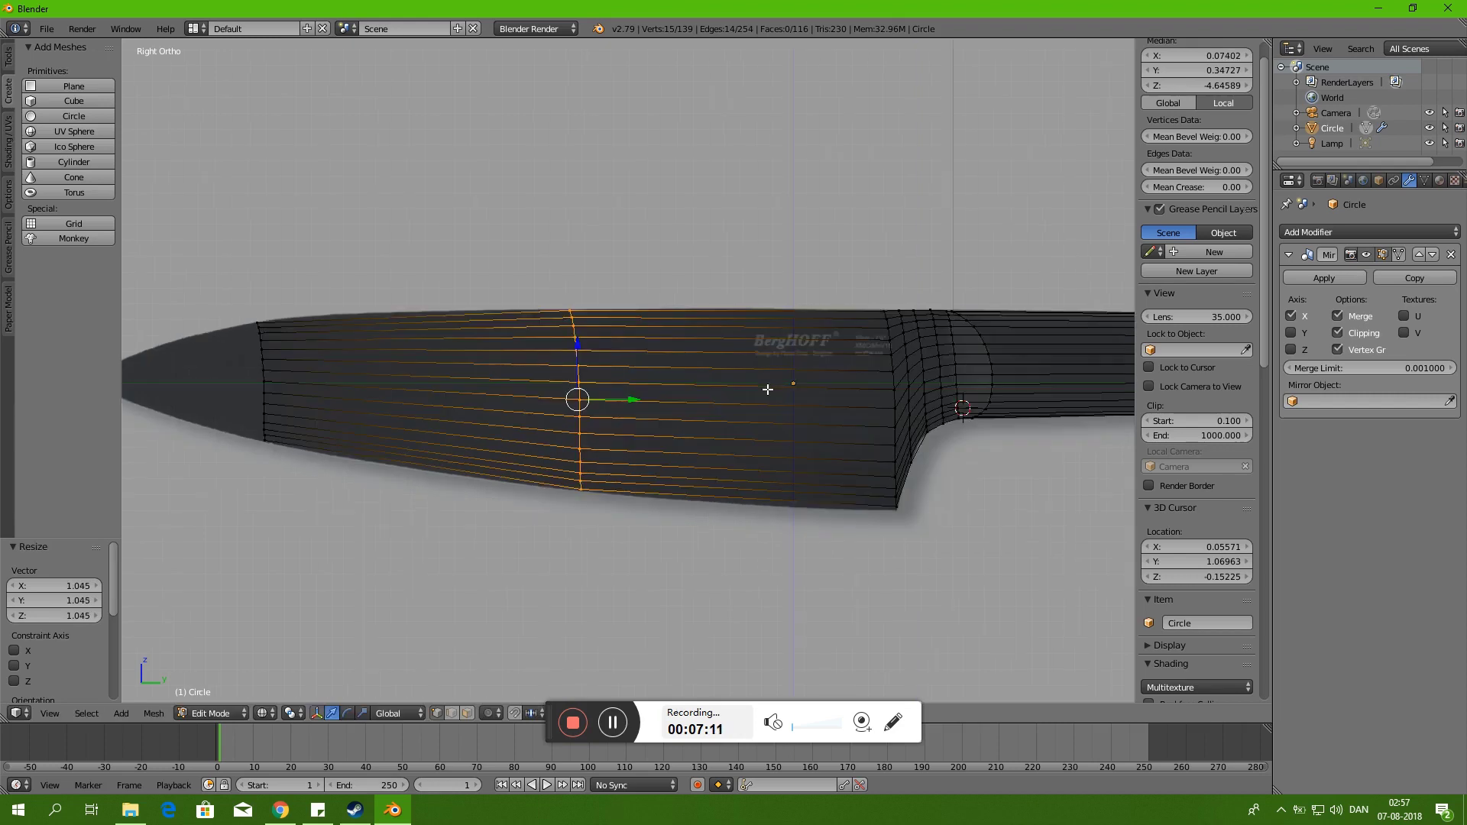
scroll(764, 398, up, 2)
key(s)
click(818, 399)
- Select the edge loop nearest the knife tip
shift+middle_drag(843, 412, 669, 317)
right_click(854, 473)
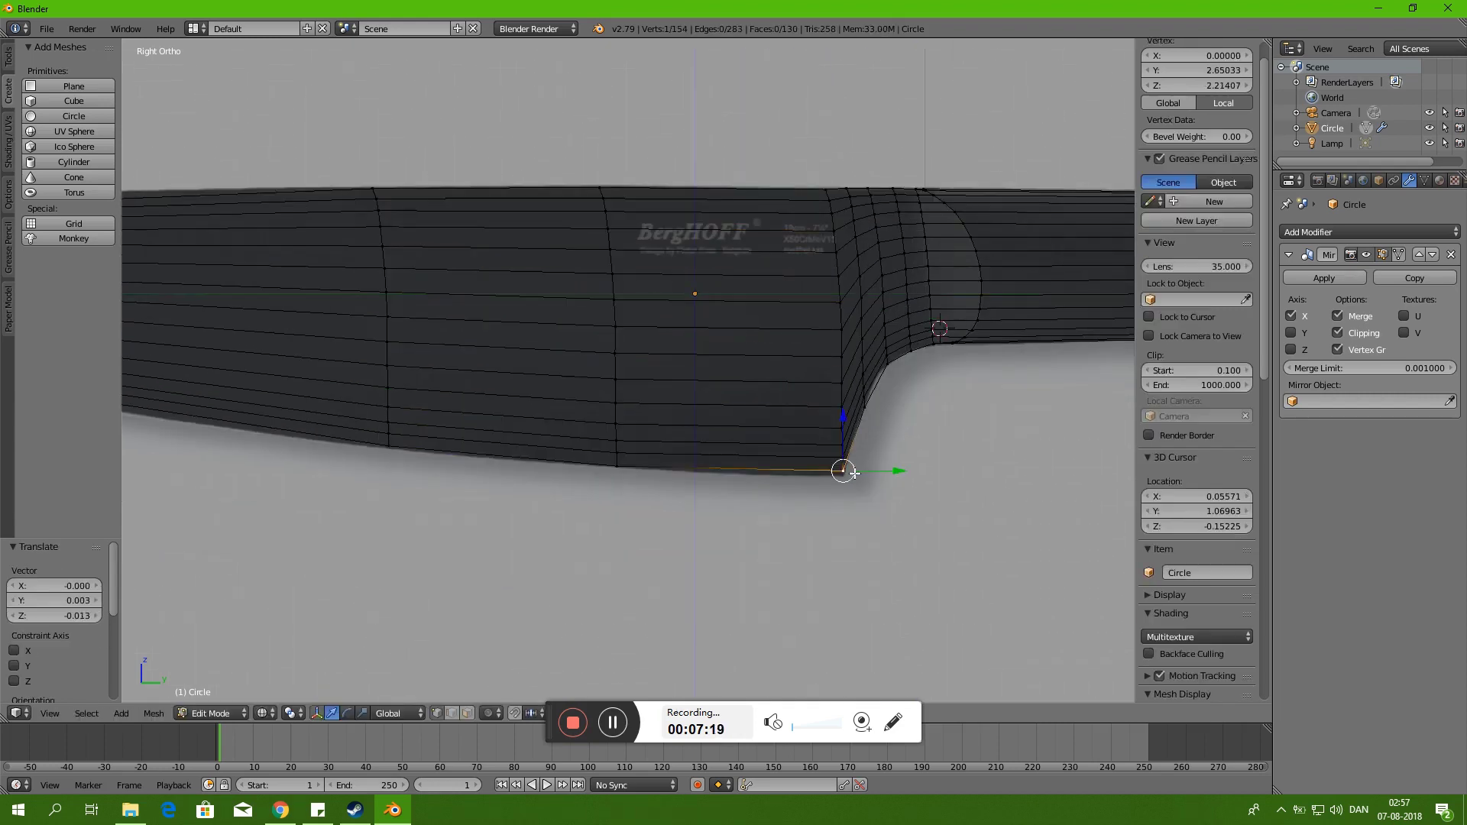
scroll(849, 453, down, 2)
ctrl+scroll(803, 370, up, 5)
alt+right_click(593, 422)
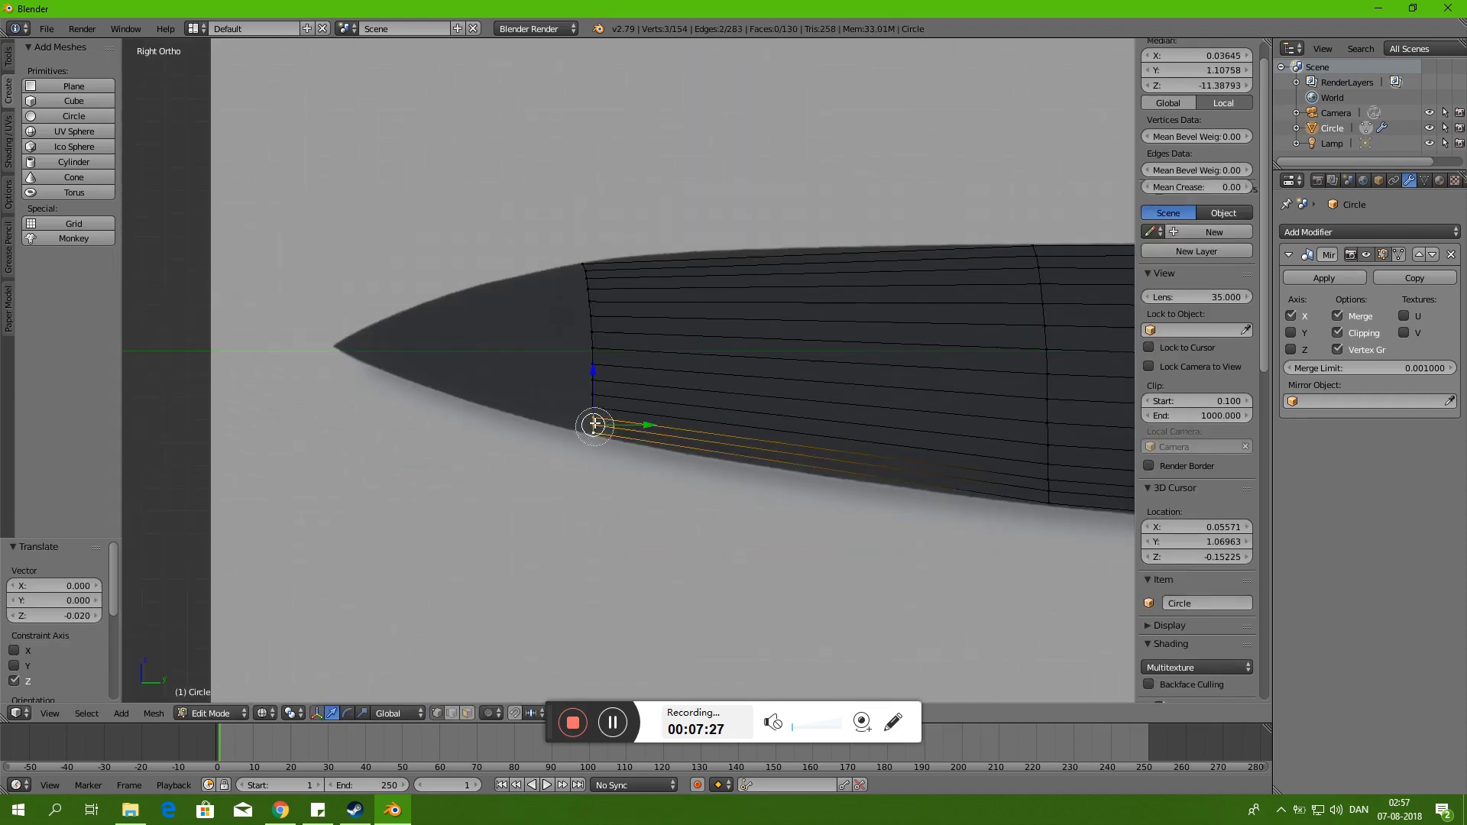
scroll(726, 386, up, 2)
shift+middle_drag(727, 386, 777, 291)
- Extrude and shrink two more loops toward the knife tip
key(e)
click(603, 452)
key(s)
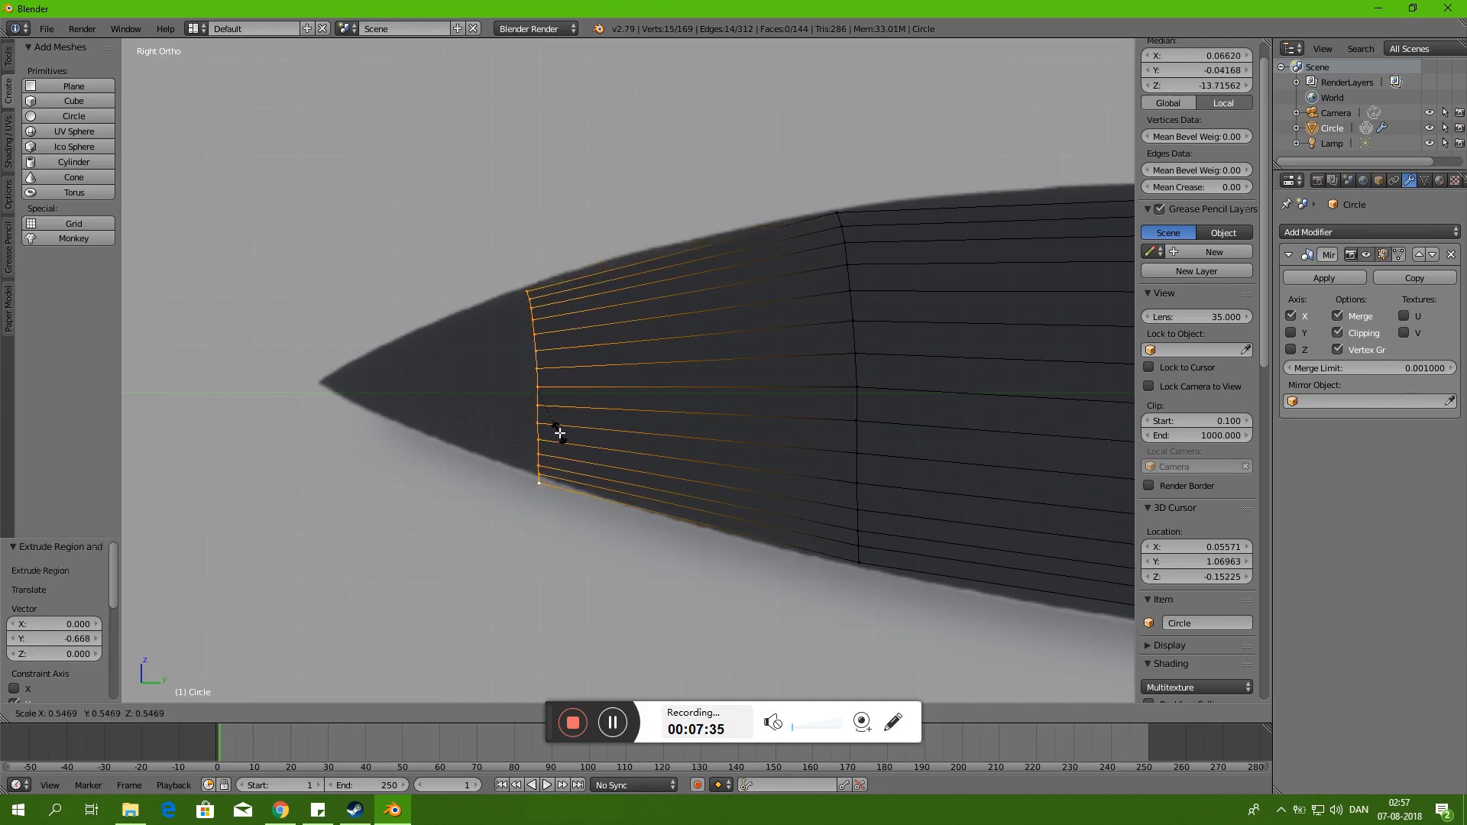
scroll(565, 321, up, 2)
scroll(756, 367, down, 3)
scroll(688, 341, up, 3)
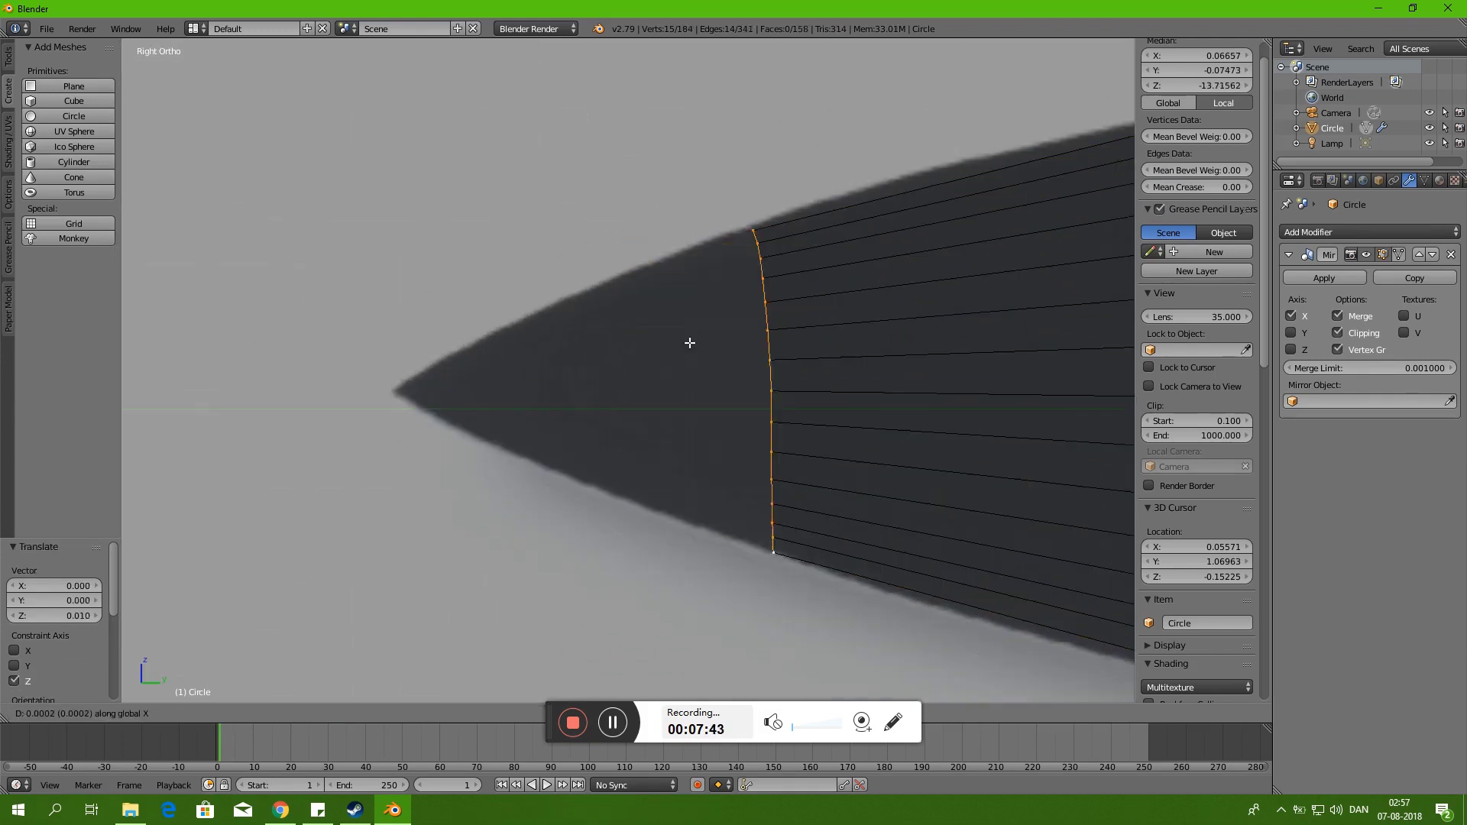
key(e)
click(535, 359)
key(s)
click(511, 360)
- Extrude a further narrowing loop at the tip
key(e)
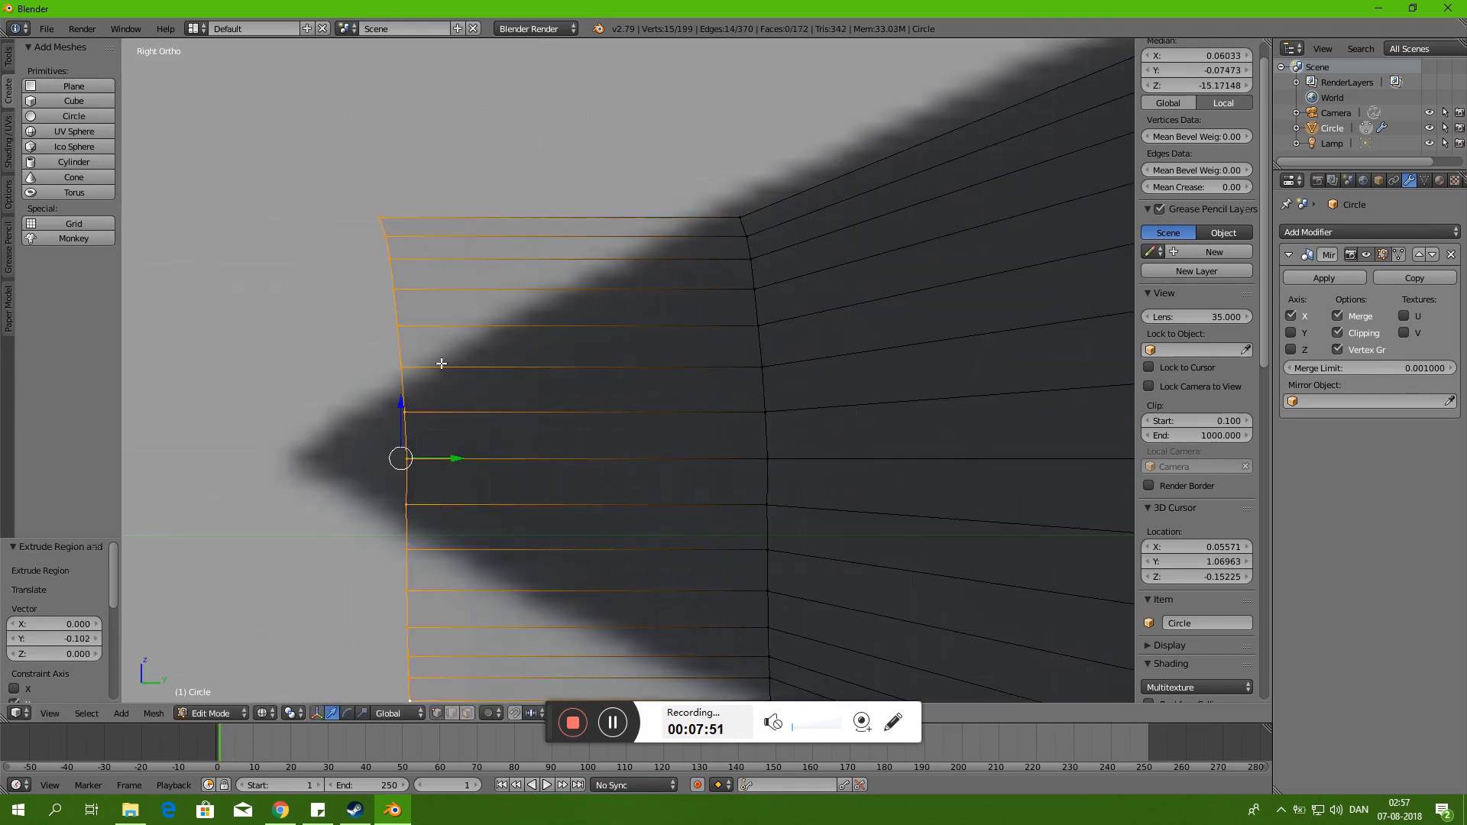
click(439, 364)
key(s)
click(428, 412)
scroll(456, 416, up, 3)
shift+middle_drag(456, 416, 677, 415)
- Extrude the end loop's middle vertex to the knife point and fill the tip faces
right_click(654, 402)
key(e)
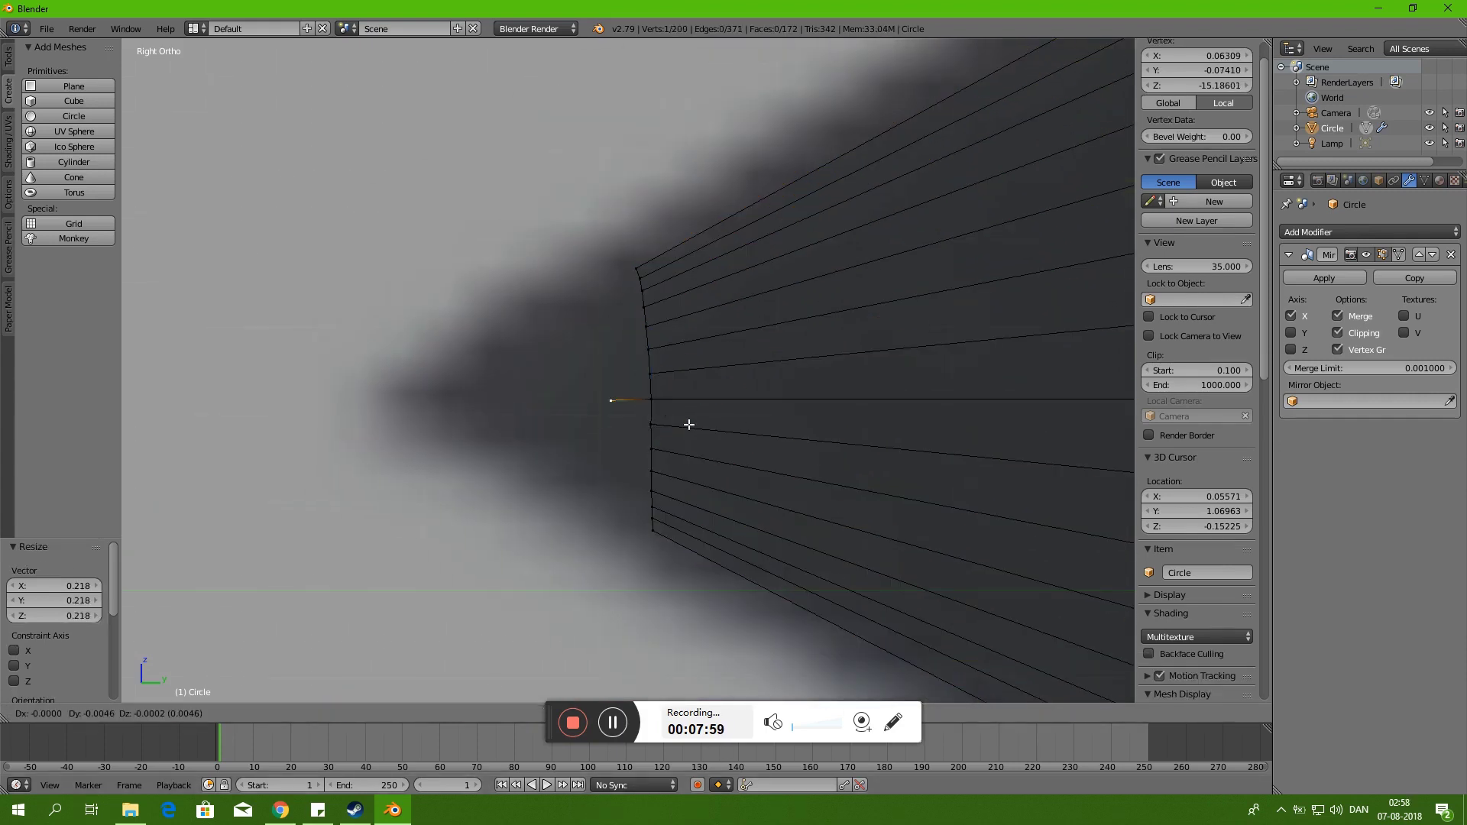
click(489, 426)
shift+right_click(646, 325)
key(f)
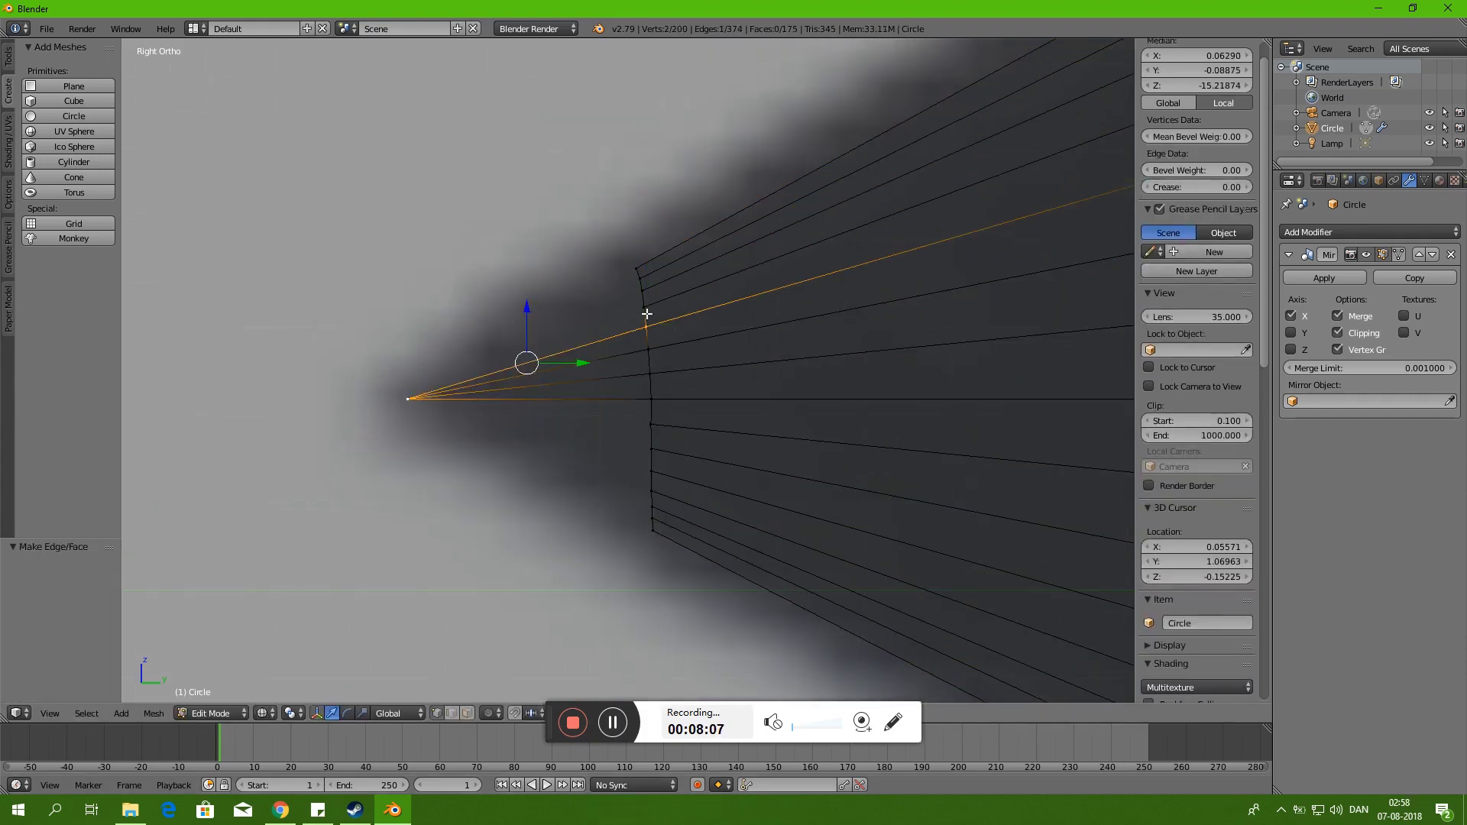
key(f)
key(f)
key(f)
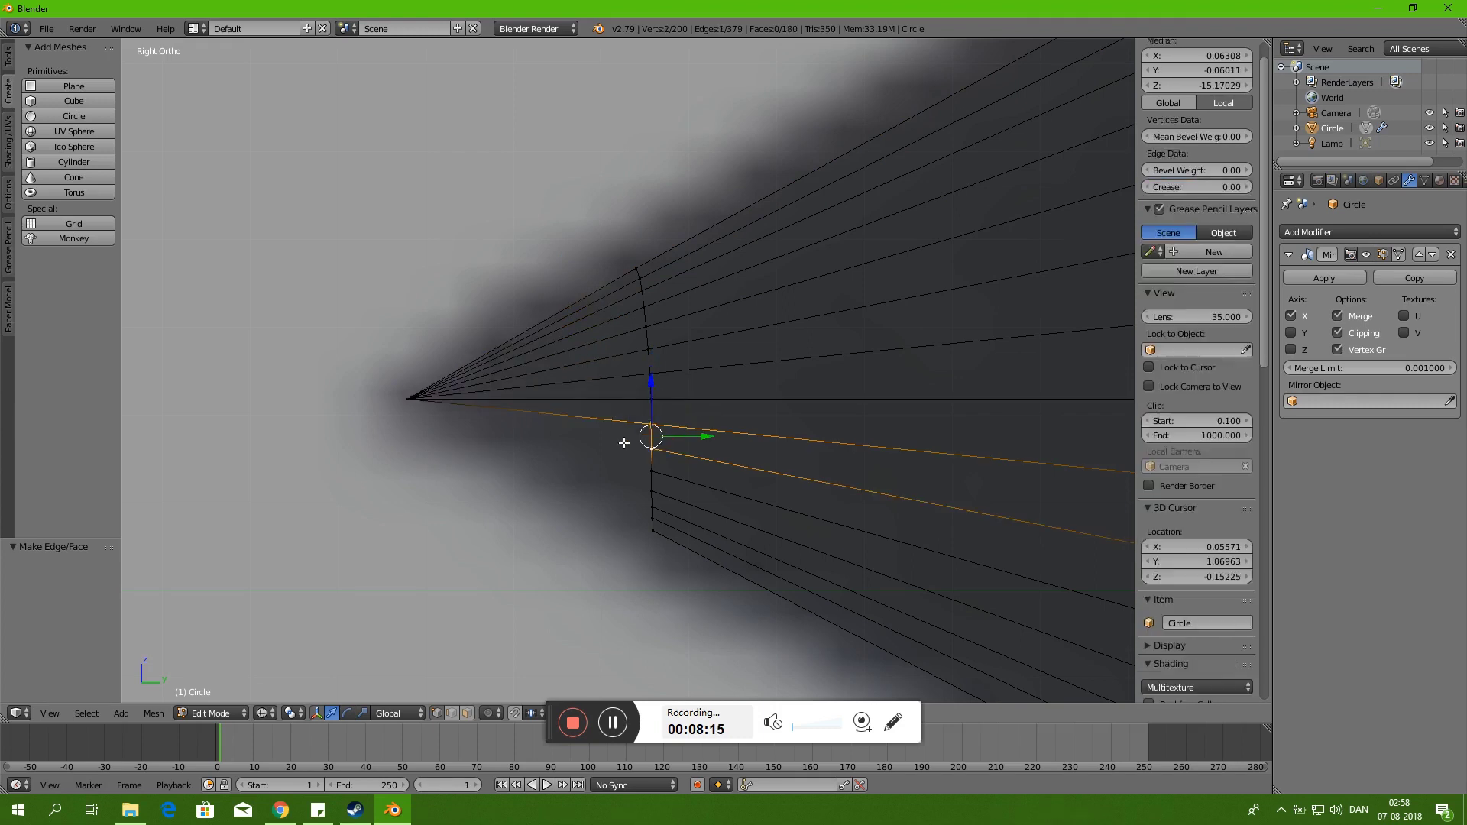
key(f)
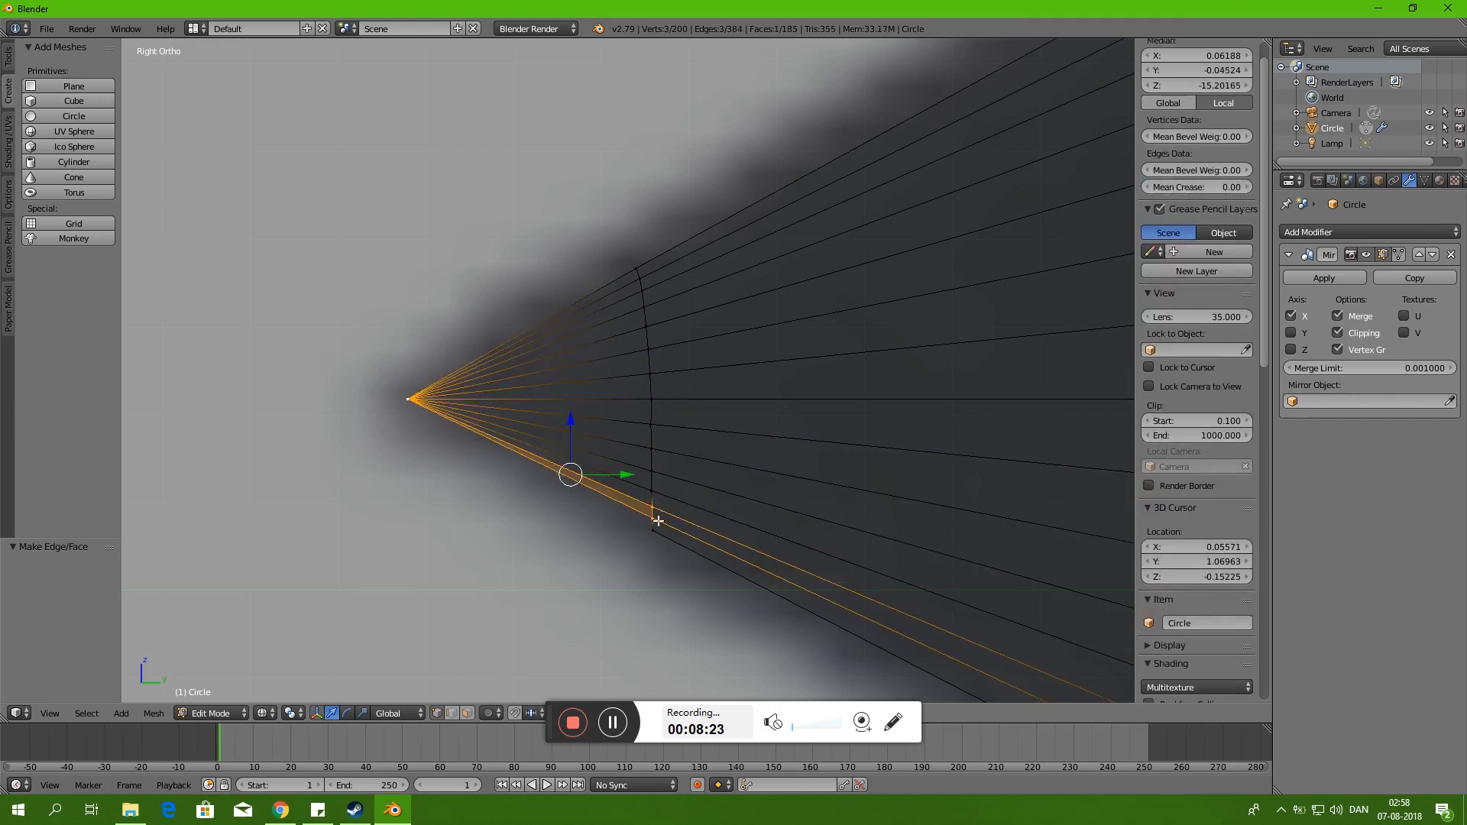
- Save the project as Knife_Model
key(ctrl+s)
text(del)
key(Return)
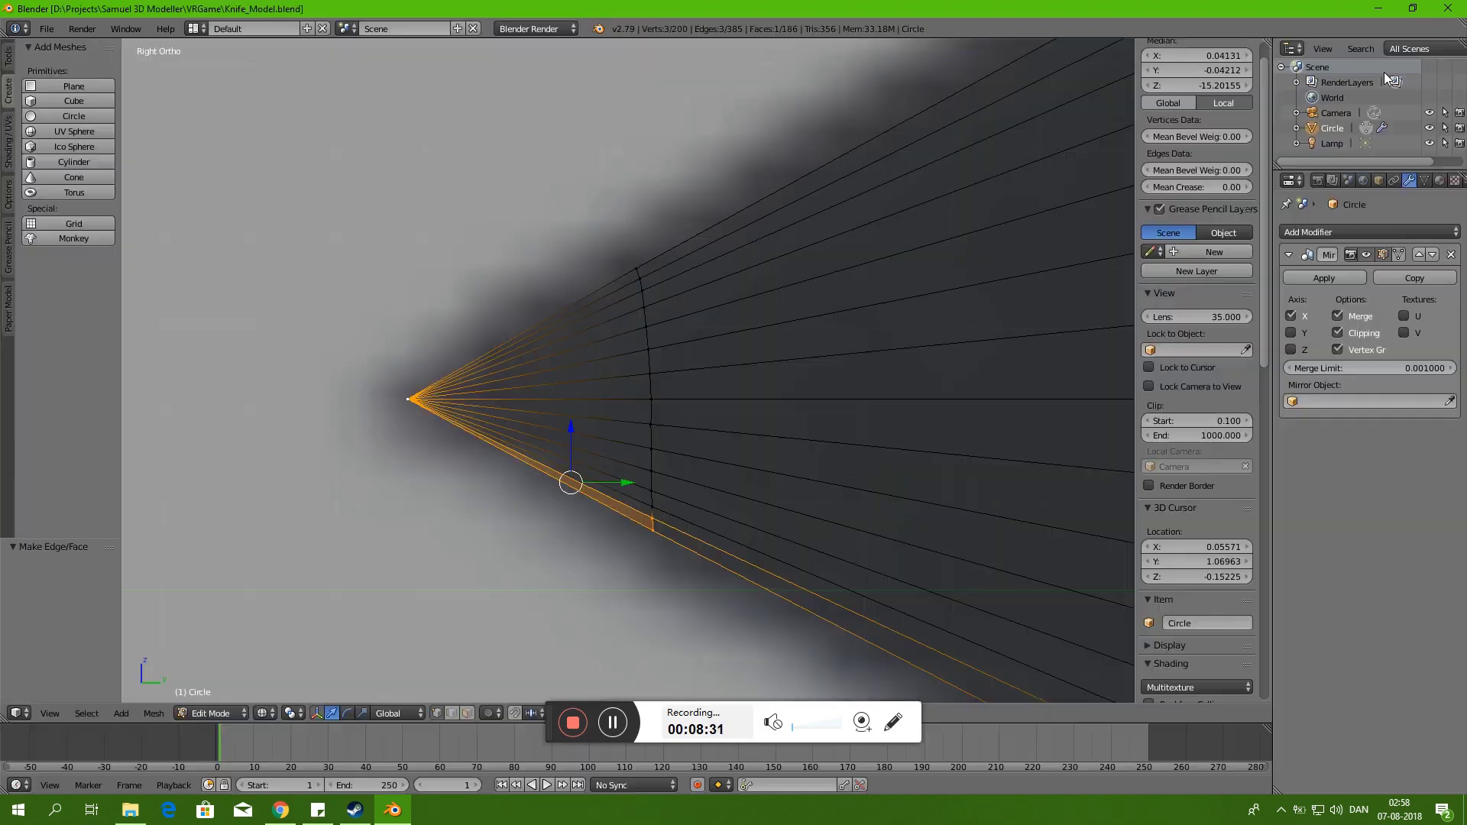
- In top view, slide the tip edge loops along X to thin the blade edge
middle_drag(649, 344, 704, 279)
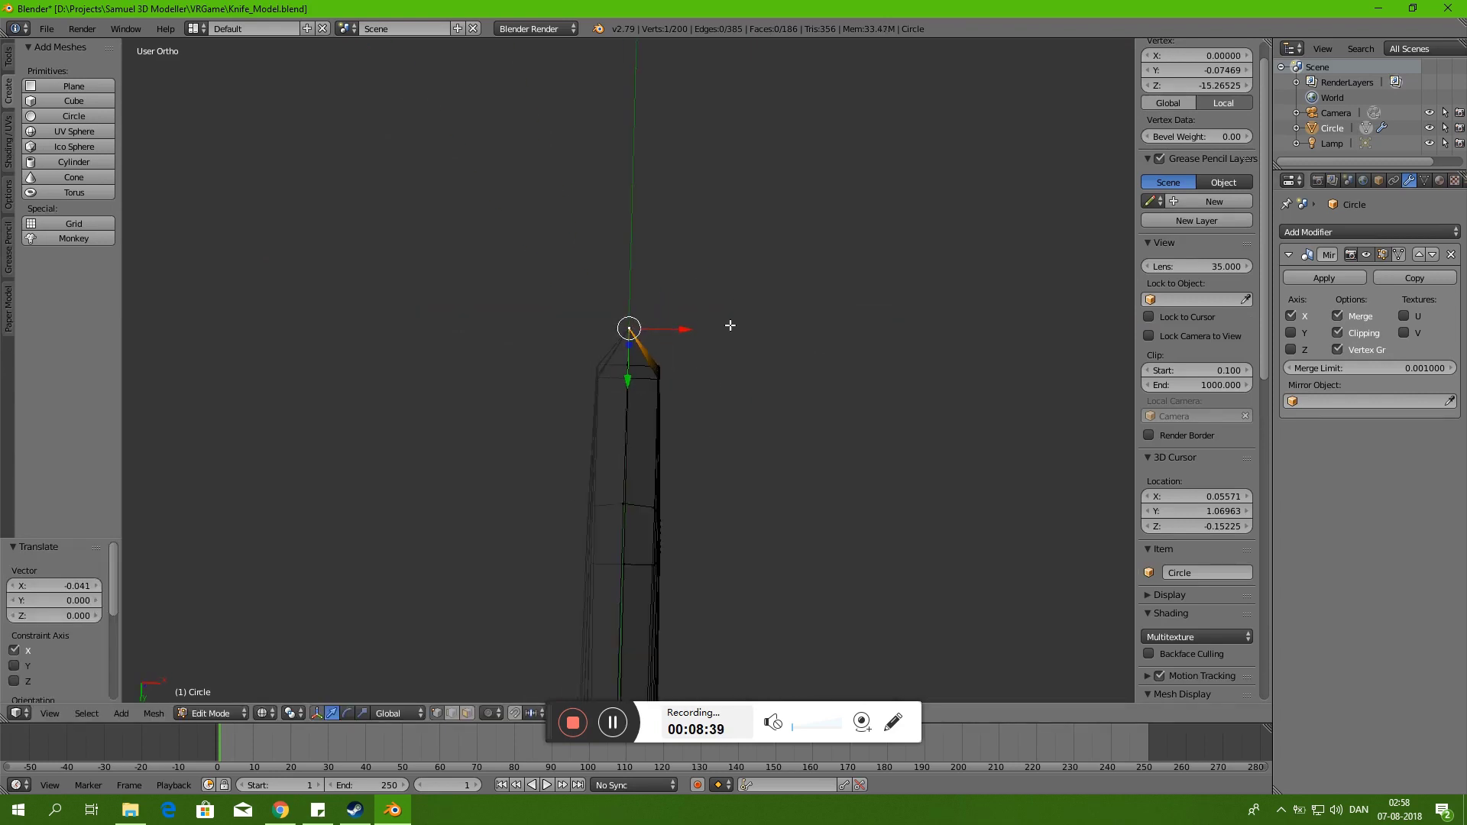
key(KP_7)
scroll(730, 238, down, 5)
scroll(754, 351, up, 5)
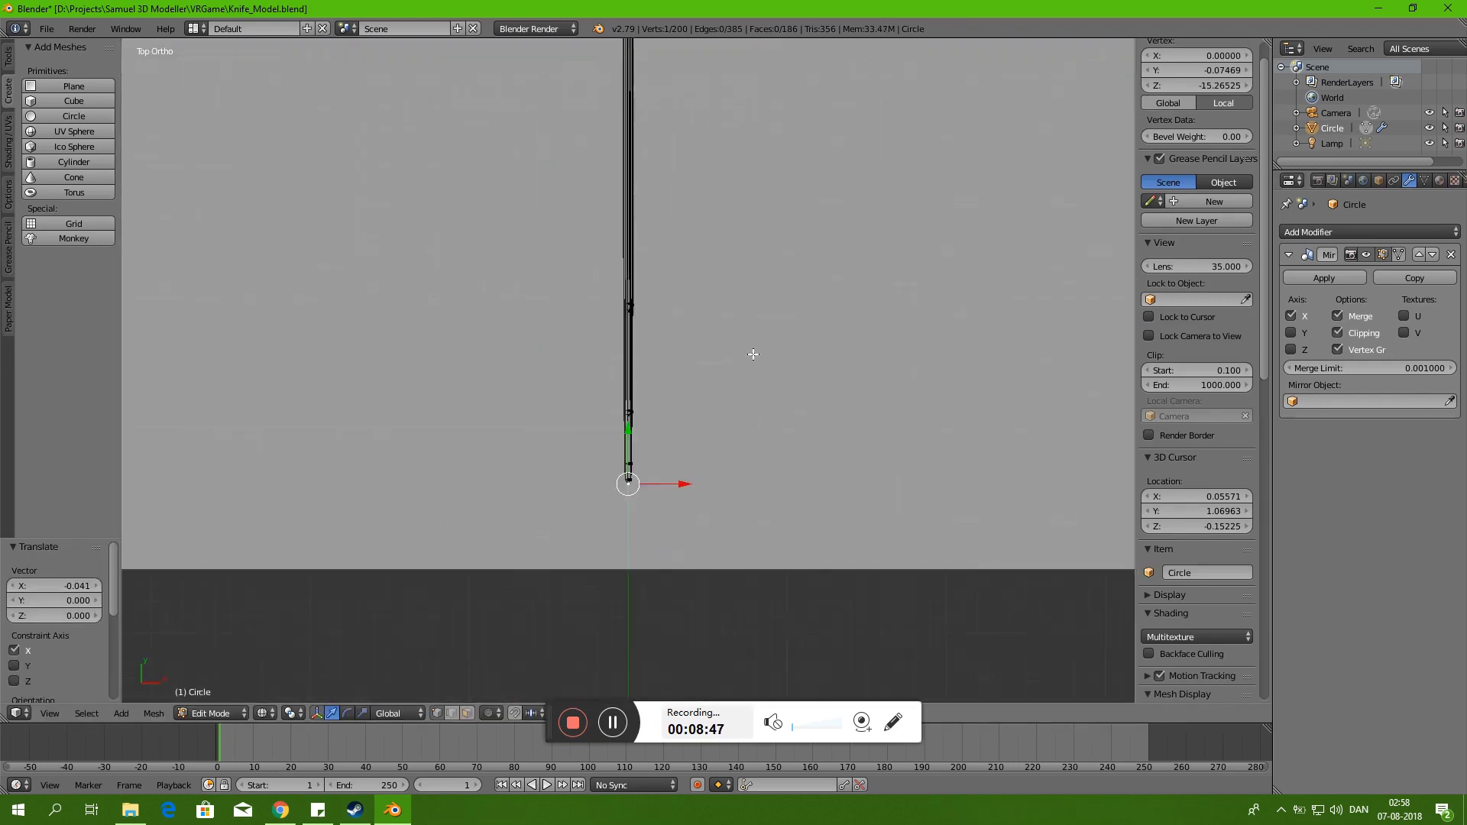
alt+right_click(704, 304)
key(g)
key(x)
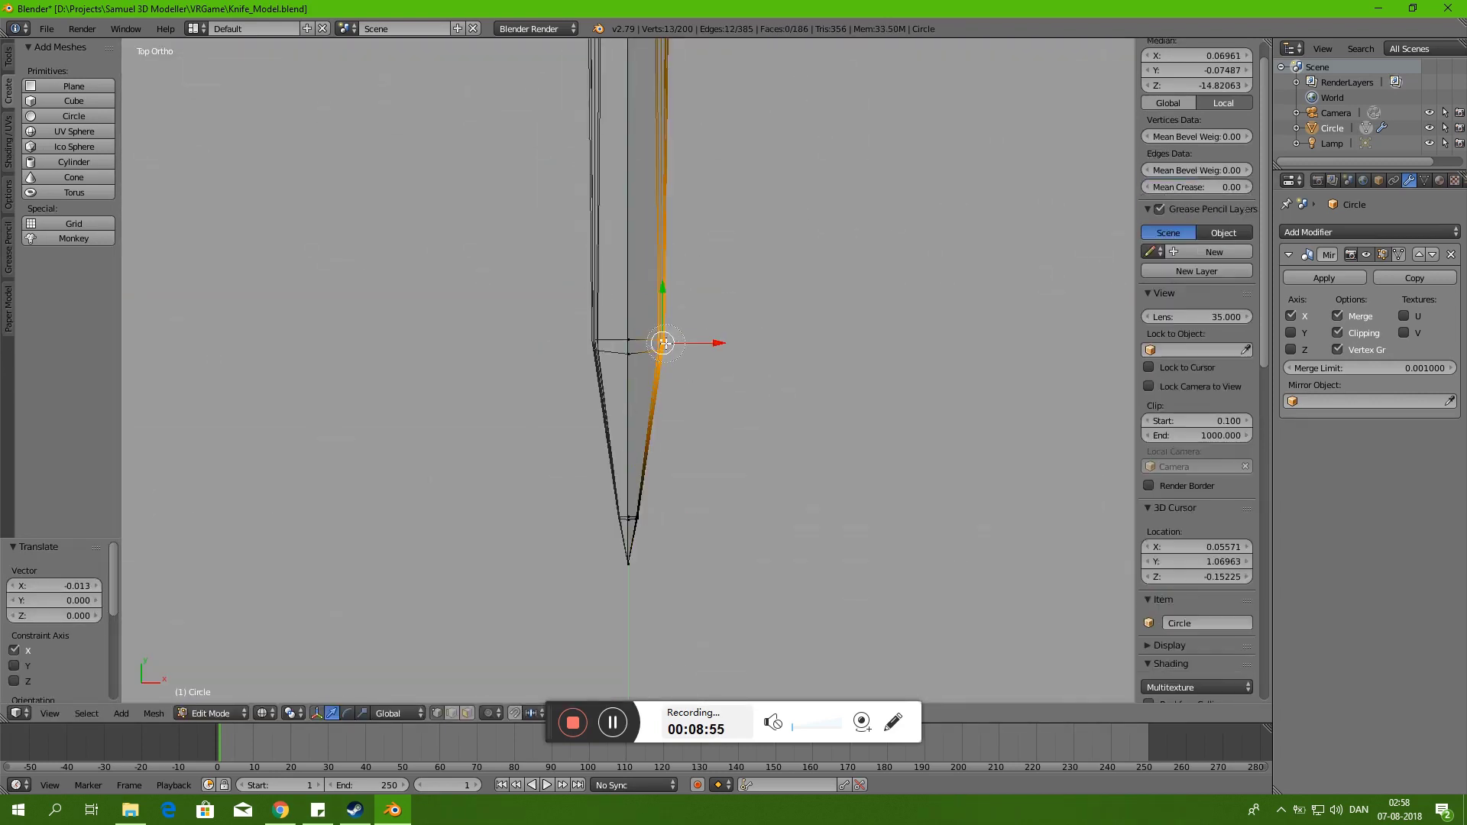
key(g)
key(x)
- Check the whole knife from the right side in object mode, then return to edit mode
key(Tab)
middle_drag(710, 340, 860, 304)
key(KP_3)
scroll(783, 320, down, 5)
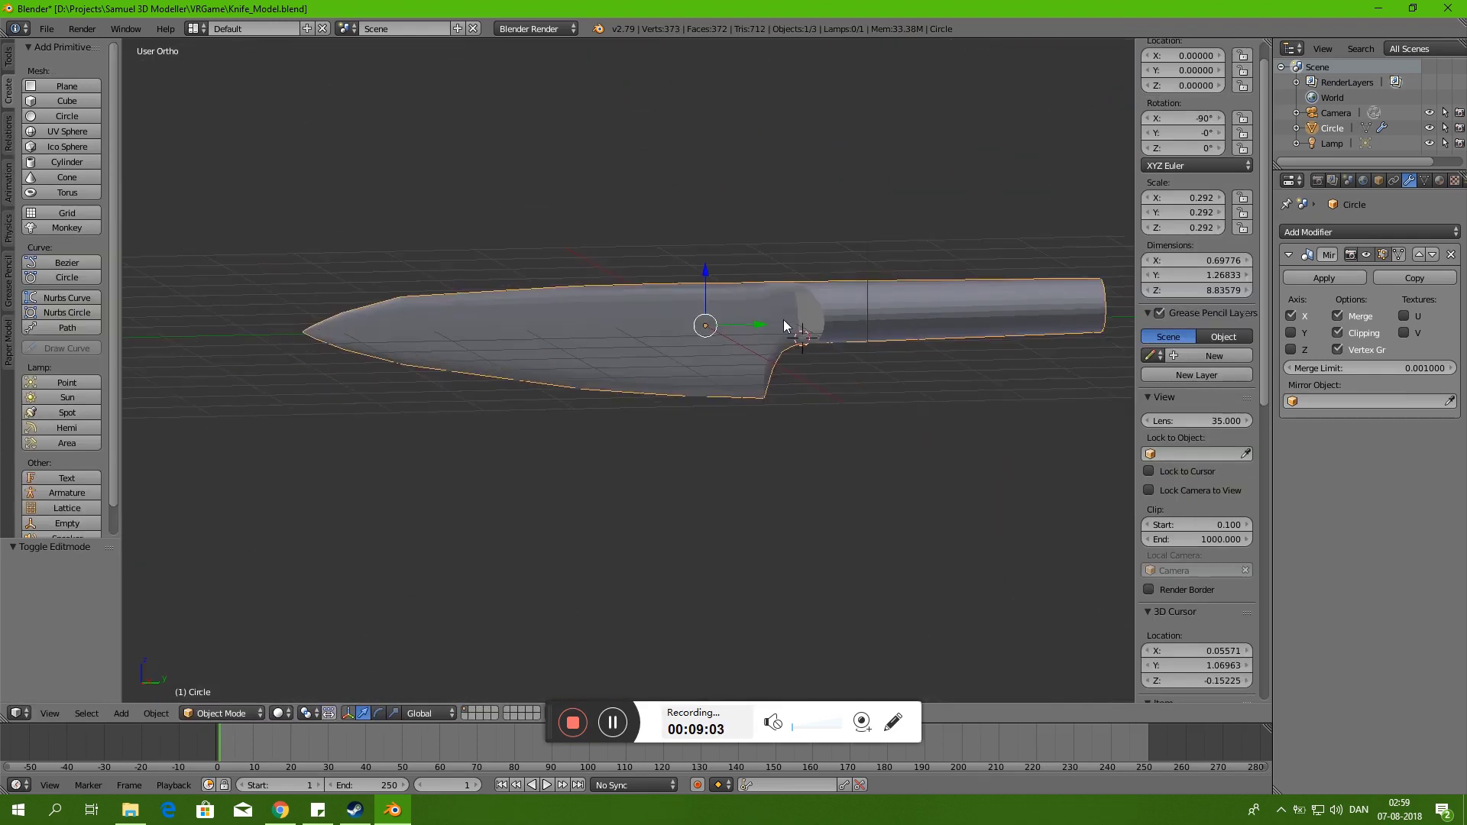
key(Tab)
scroll(744, 282, up, 5)
scroll(746, 279, up, 2)
- Try extruding the handle's end ring along Z, then undo the unwanted loop cut
scroll(751, 279, up, 4)
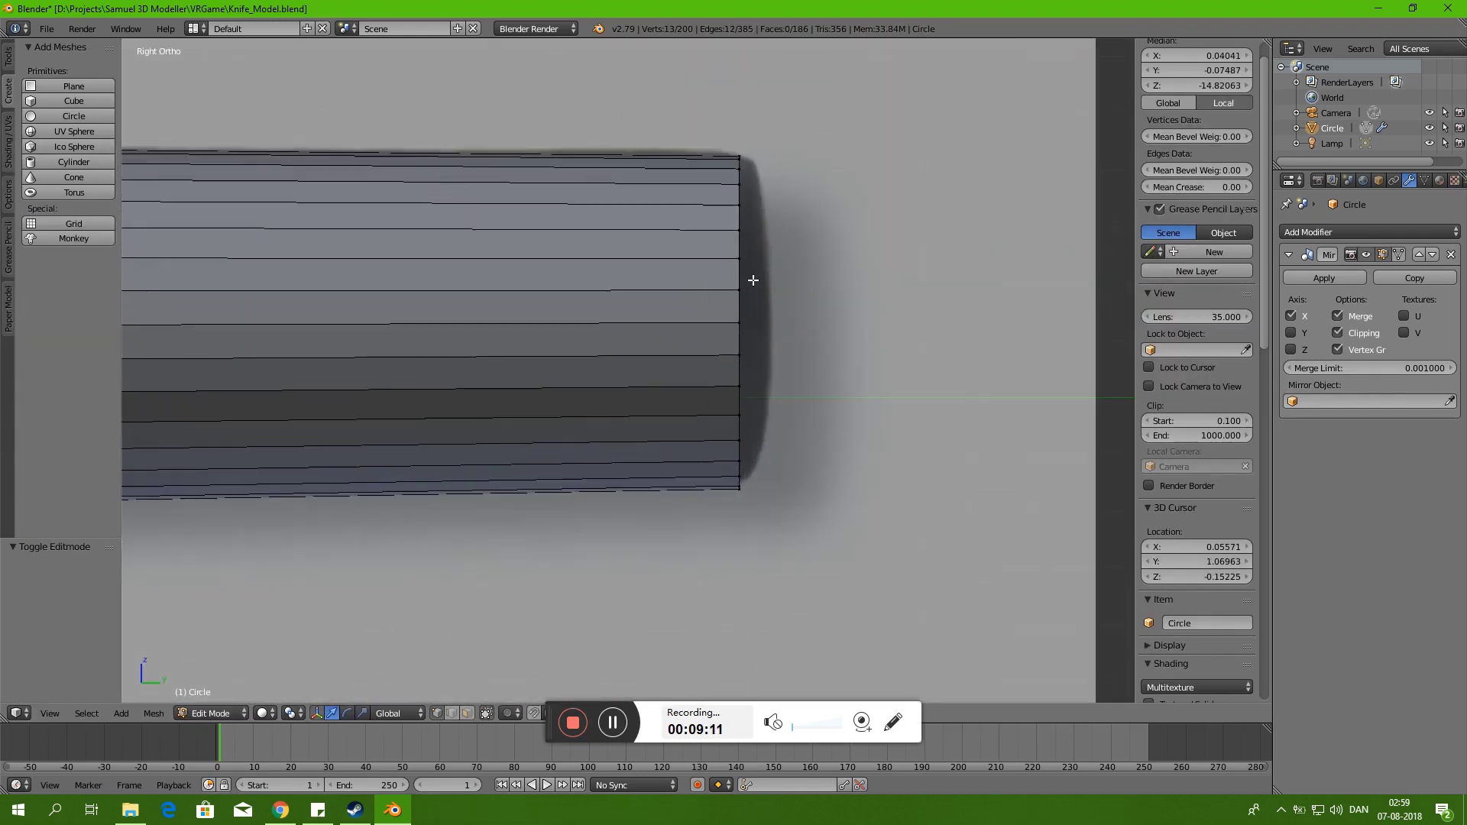
middle_drag(754, 279, 780, 196)
key(KP_1)
key(KP_3)
key(e)
key(z)
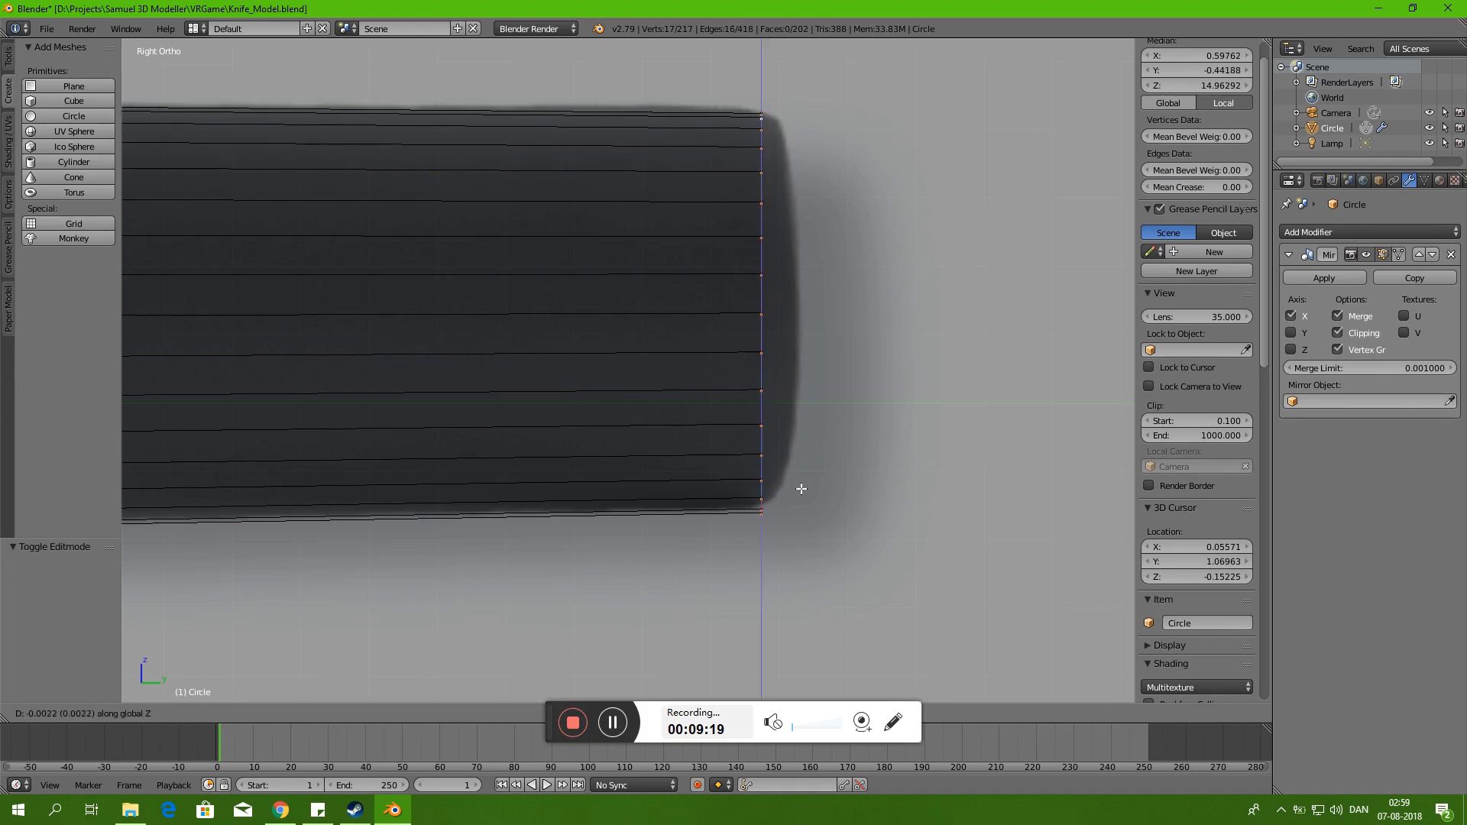
click(777, 225)
right_click(777, 226)
key(s)
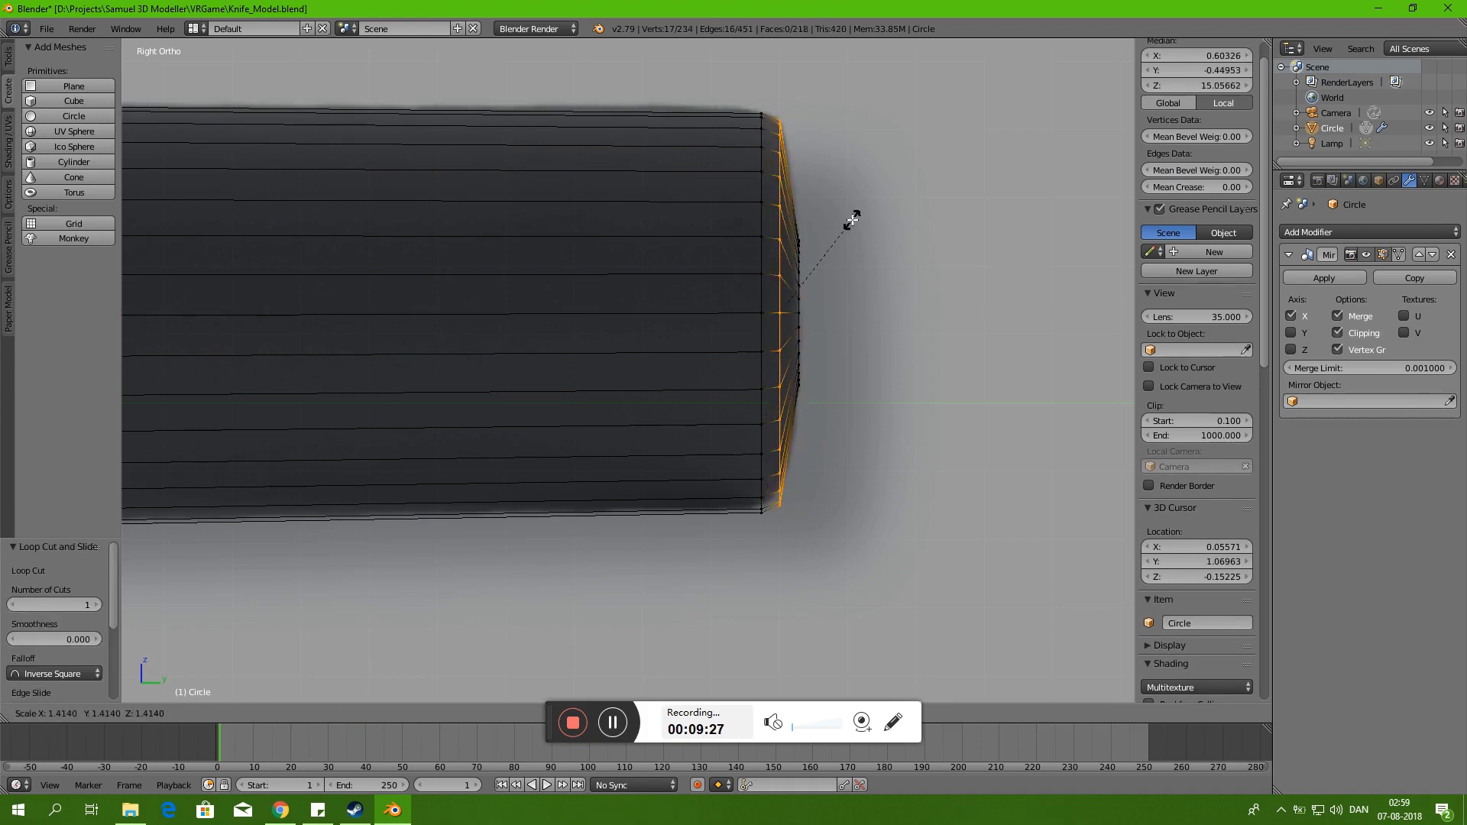
key(ctrl+z)
key(ctrl+z)
key(ctrl+z)
key(KP_1)
key(KP_3)
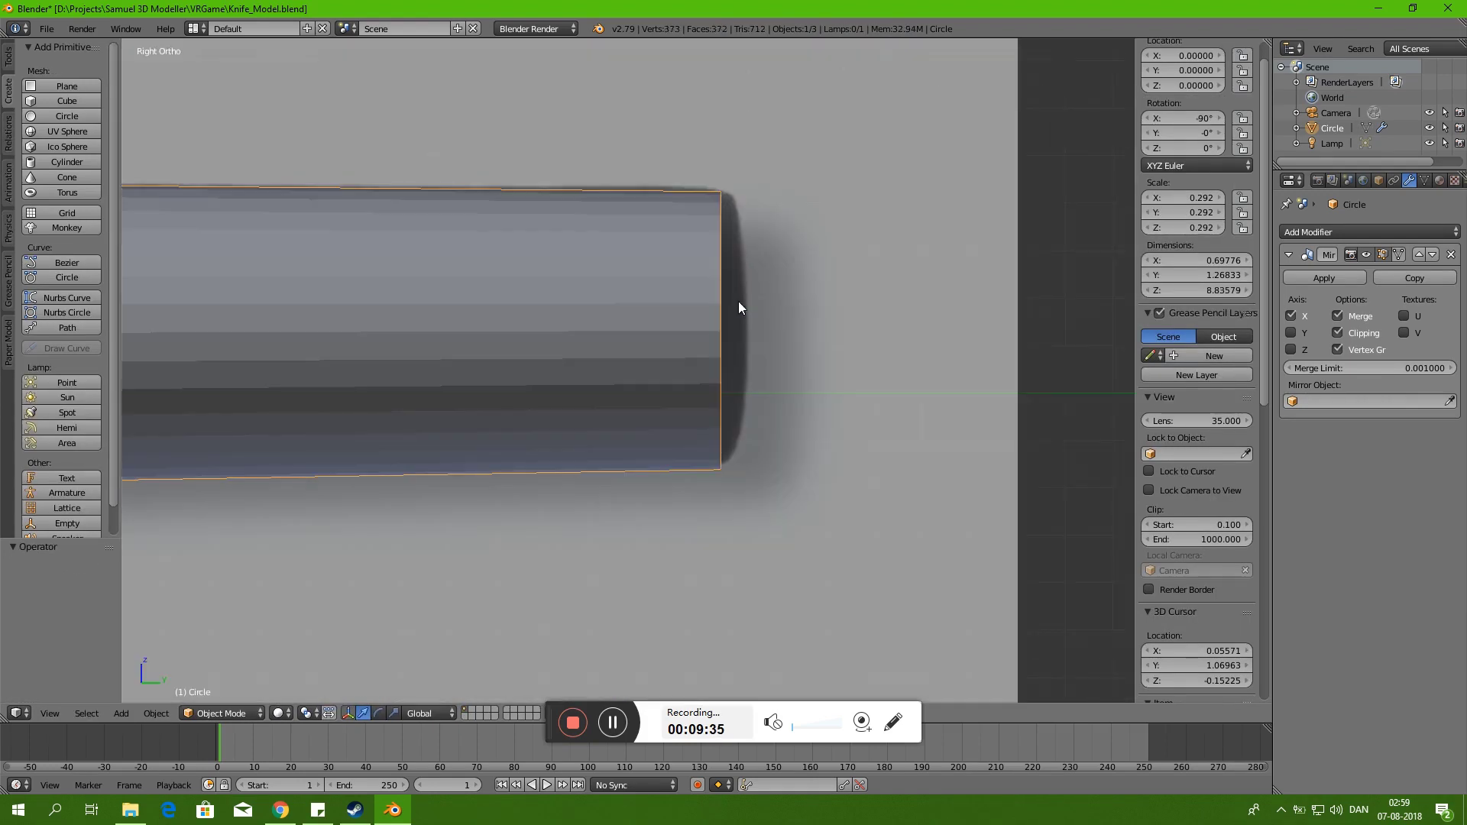
- Extrude the handle's end ring, shrink it, and shift it along X
alt+right_click(722, 196)
key(e)
key(z)
key(KP_1)
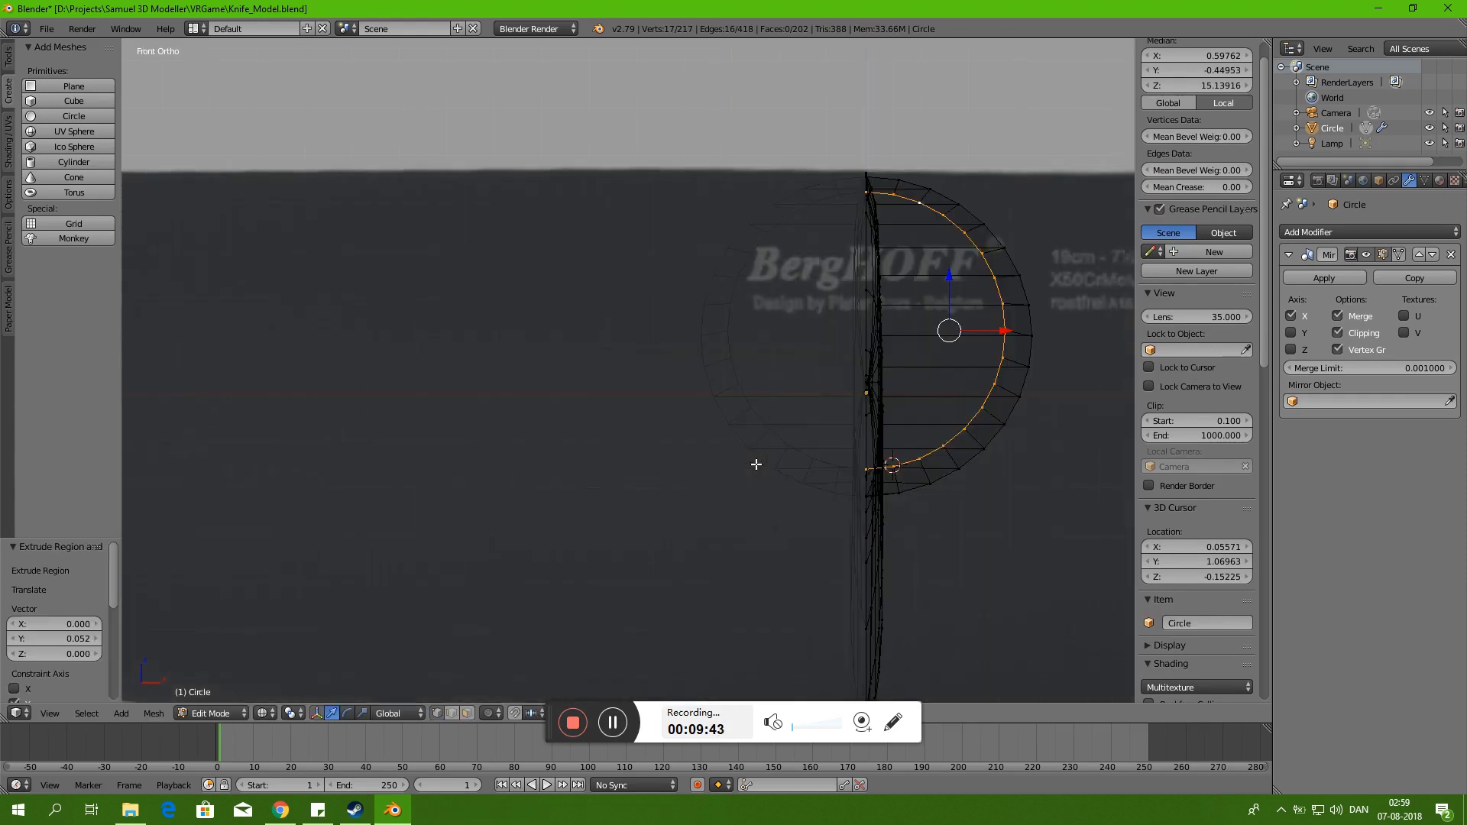
key(s)
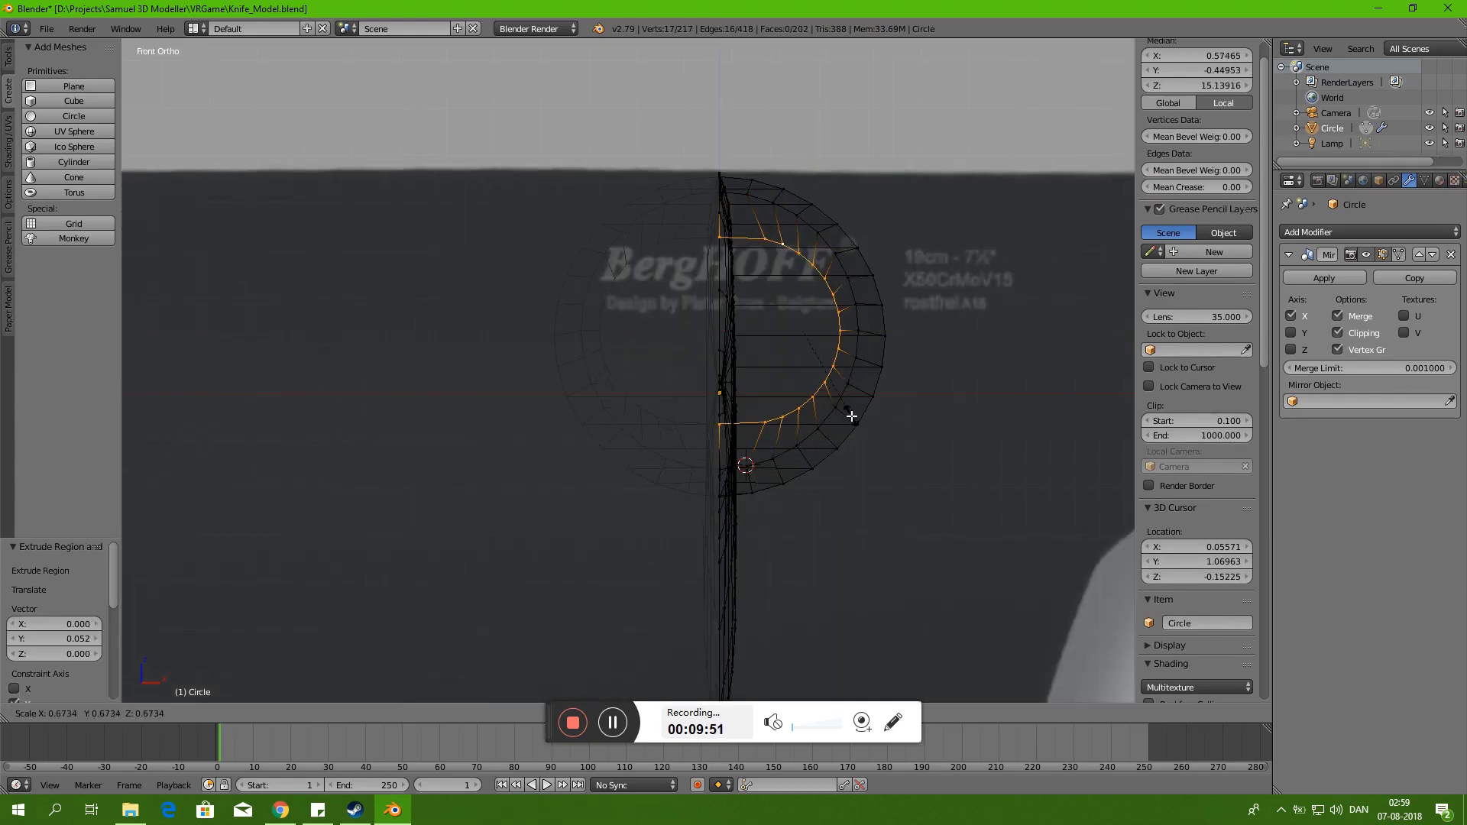
click(827, 393)
key(g)
key(x)
key(KP_3)
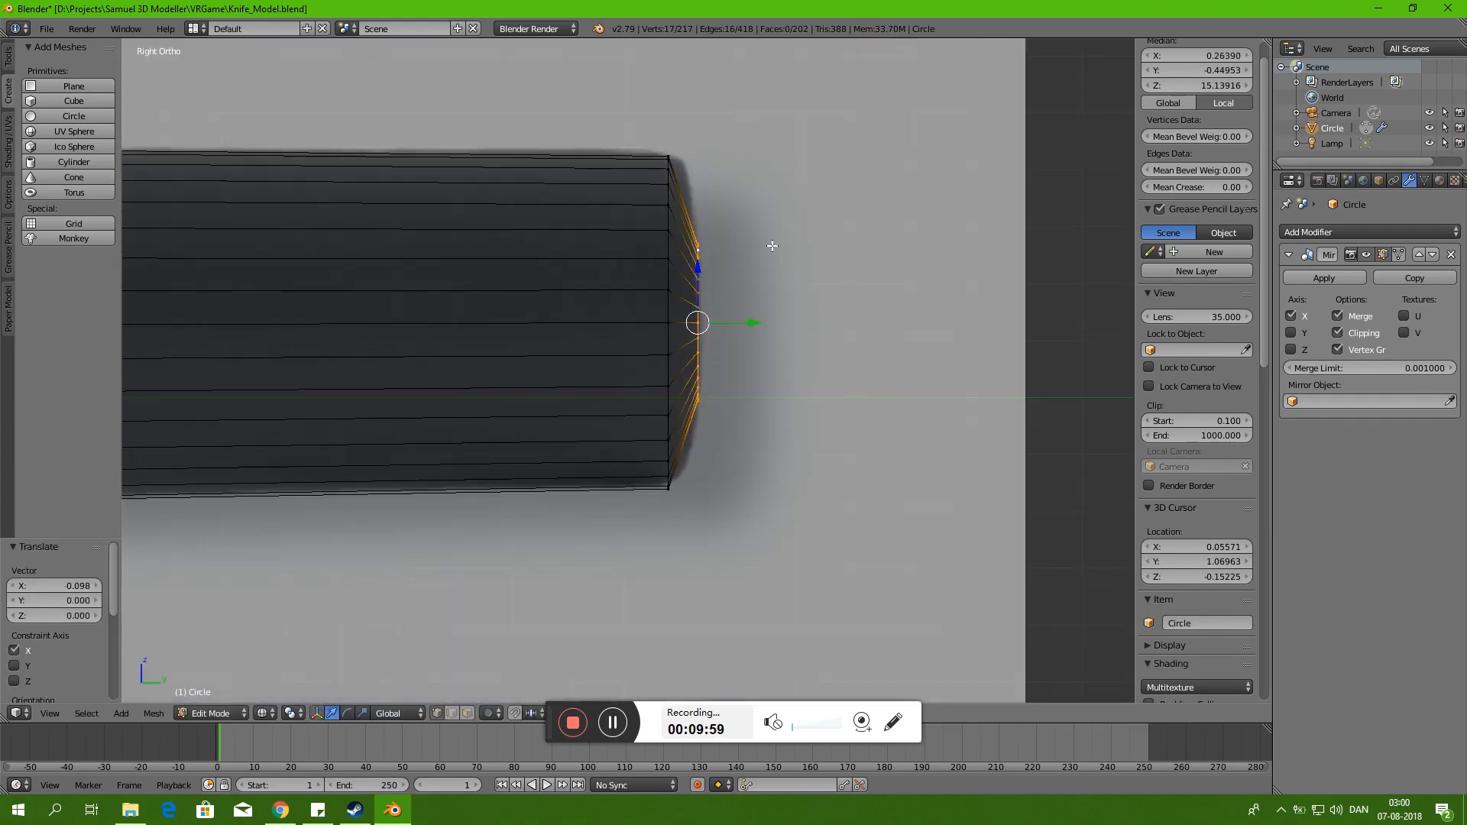
click(752, 220)
key(KP_1)
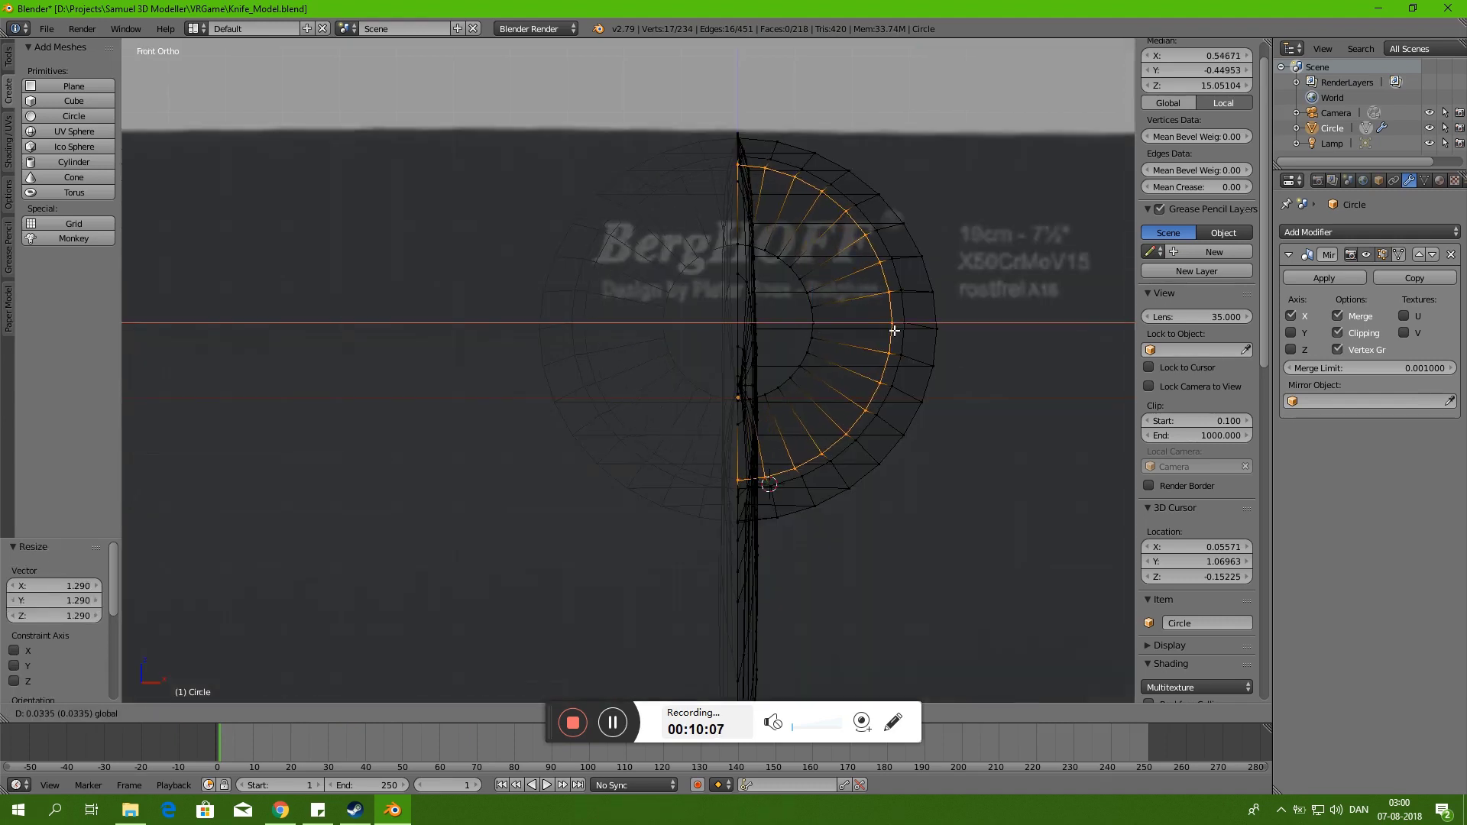
click(895, 330)
- Extrude and shrink the inner cap ring toward the centre to close the handle end
mouse_move(872, 337)
middle_down()
mouse_move(685, 331)
mouse_move(585, 386)
middle_up()
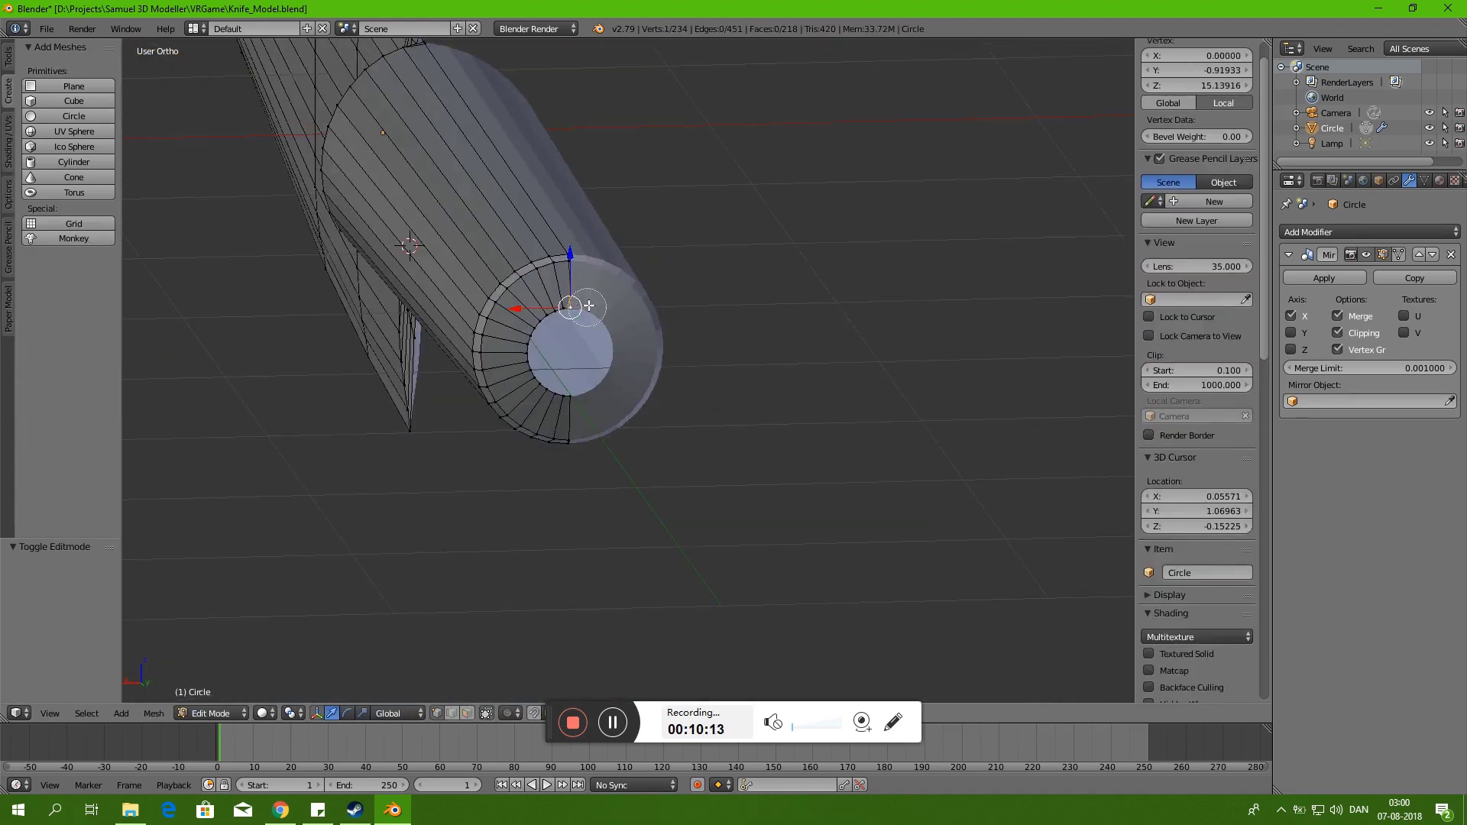
ctrl+click(585, 386)
scroll(584, 386, up, 3)
key(KP_3)
key(KP_1)
key(z)
key(e)
key(s)
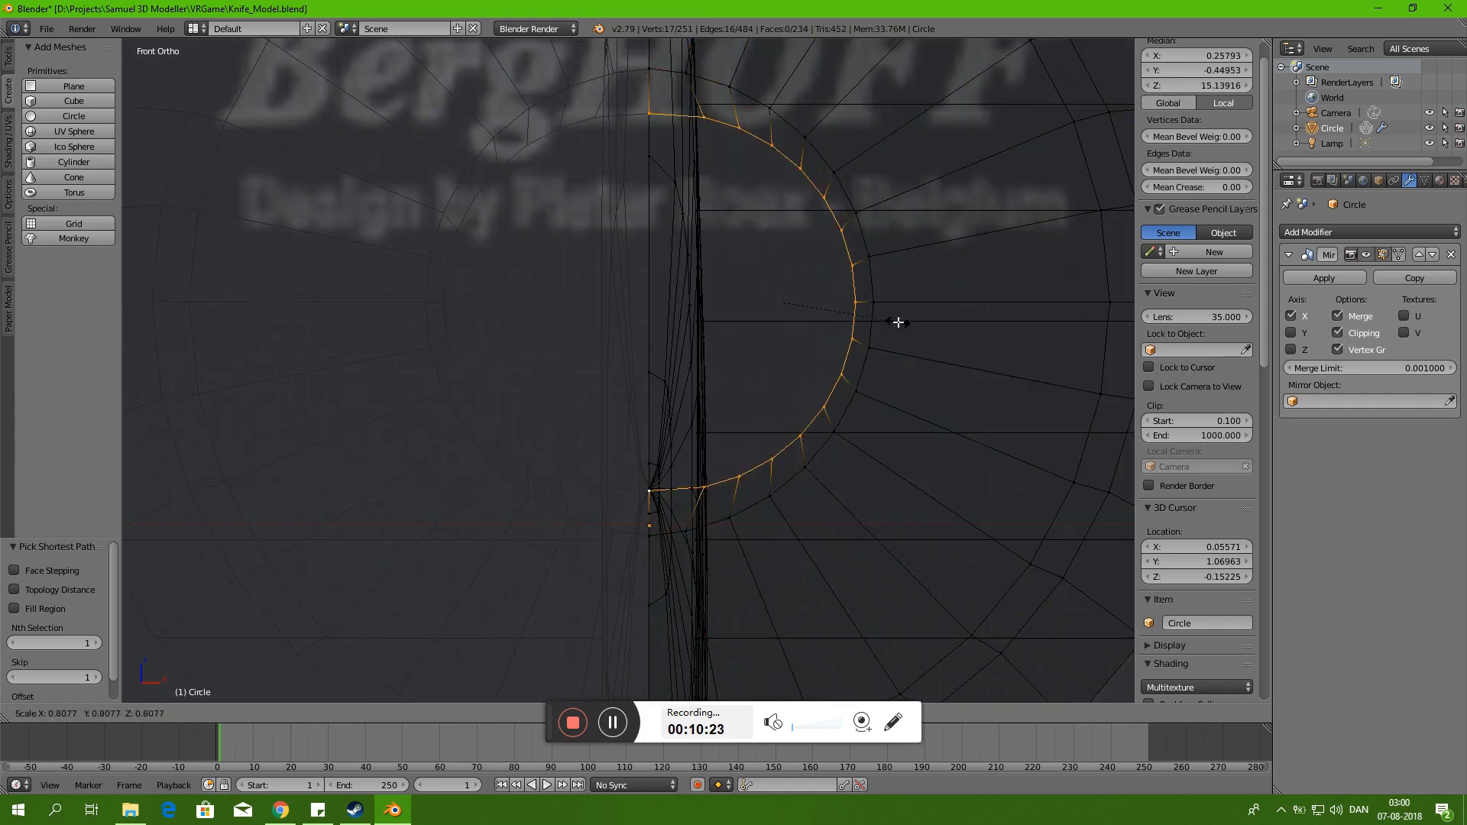
click(709, 306)
scroll(757, 288, down, 3)
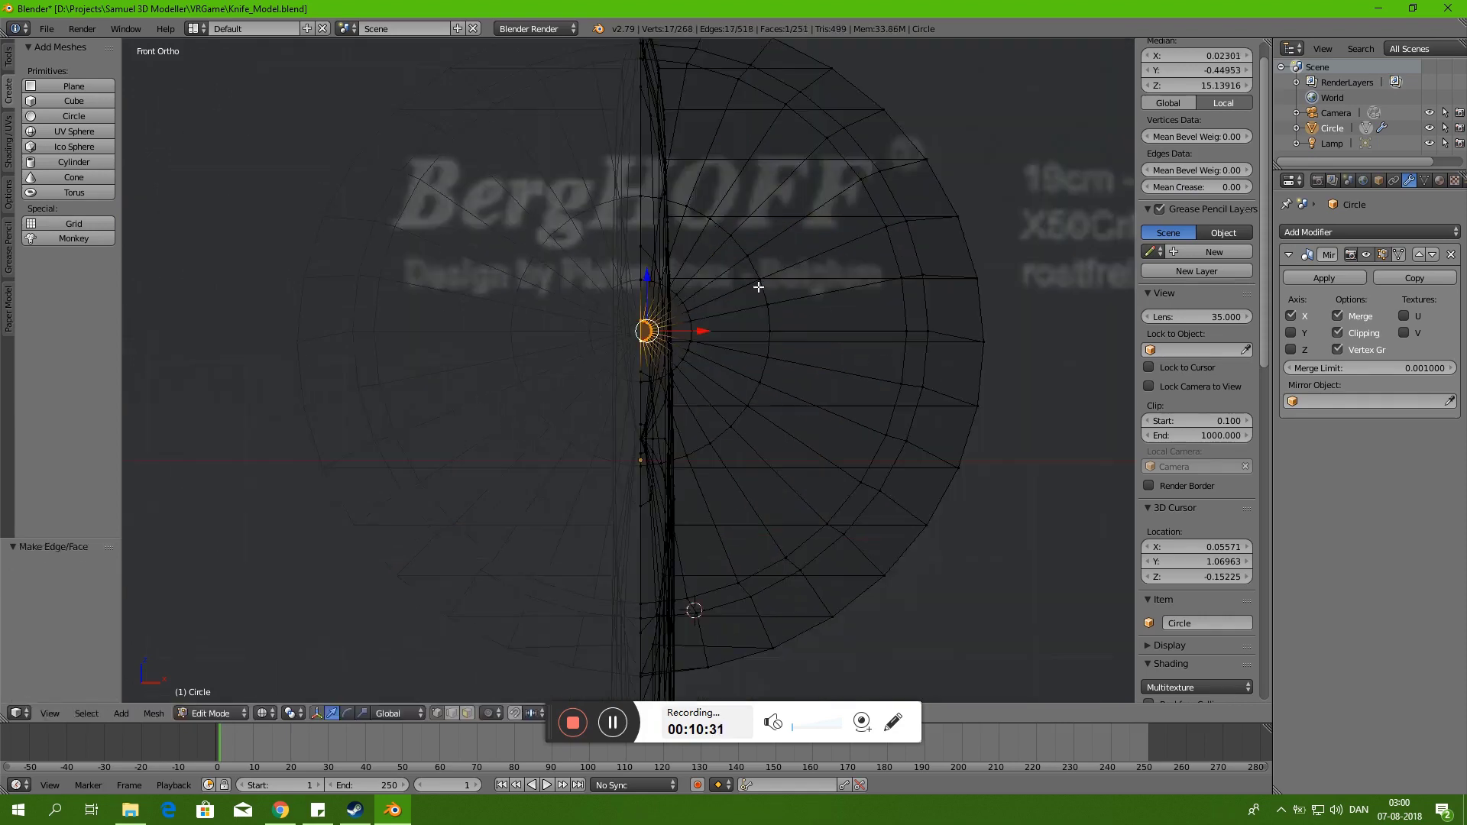
key(KP_3)
mouse_move(606, 278)
middle_down()
mouse_move(763, 331)
mouse_move(766, 312)
middle_up()
- Select the whole knife mesh and remove duplicate vertices
scroll(766, 312, down, 4)
key(KP_3)
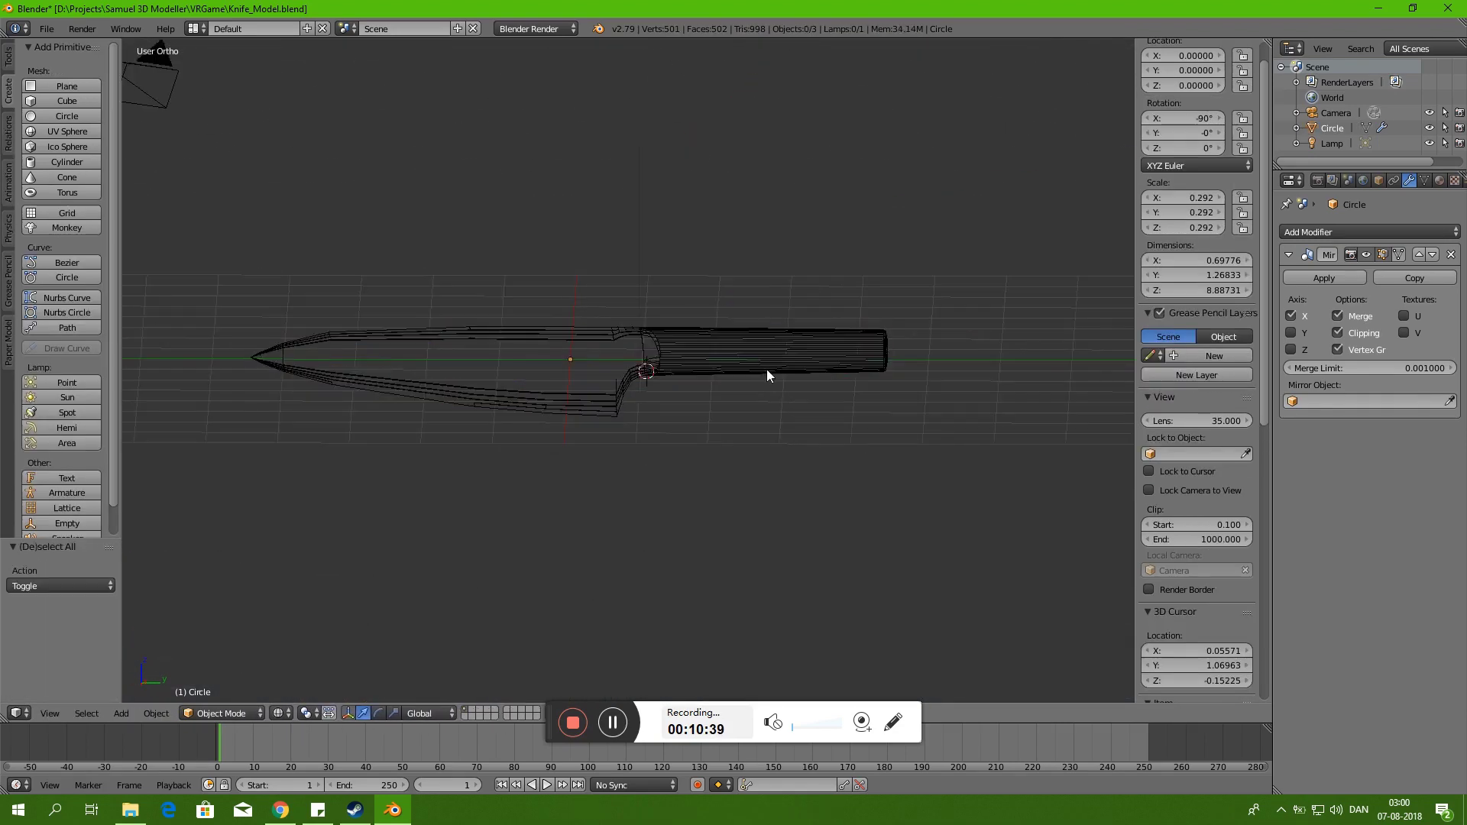
key(z)
scroll(759, 386, up, 3)
scroll(737, 383, up, 2)
scroll(703, 372, up, 2)
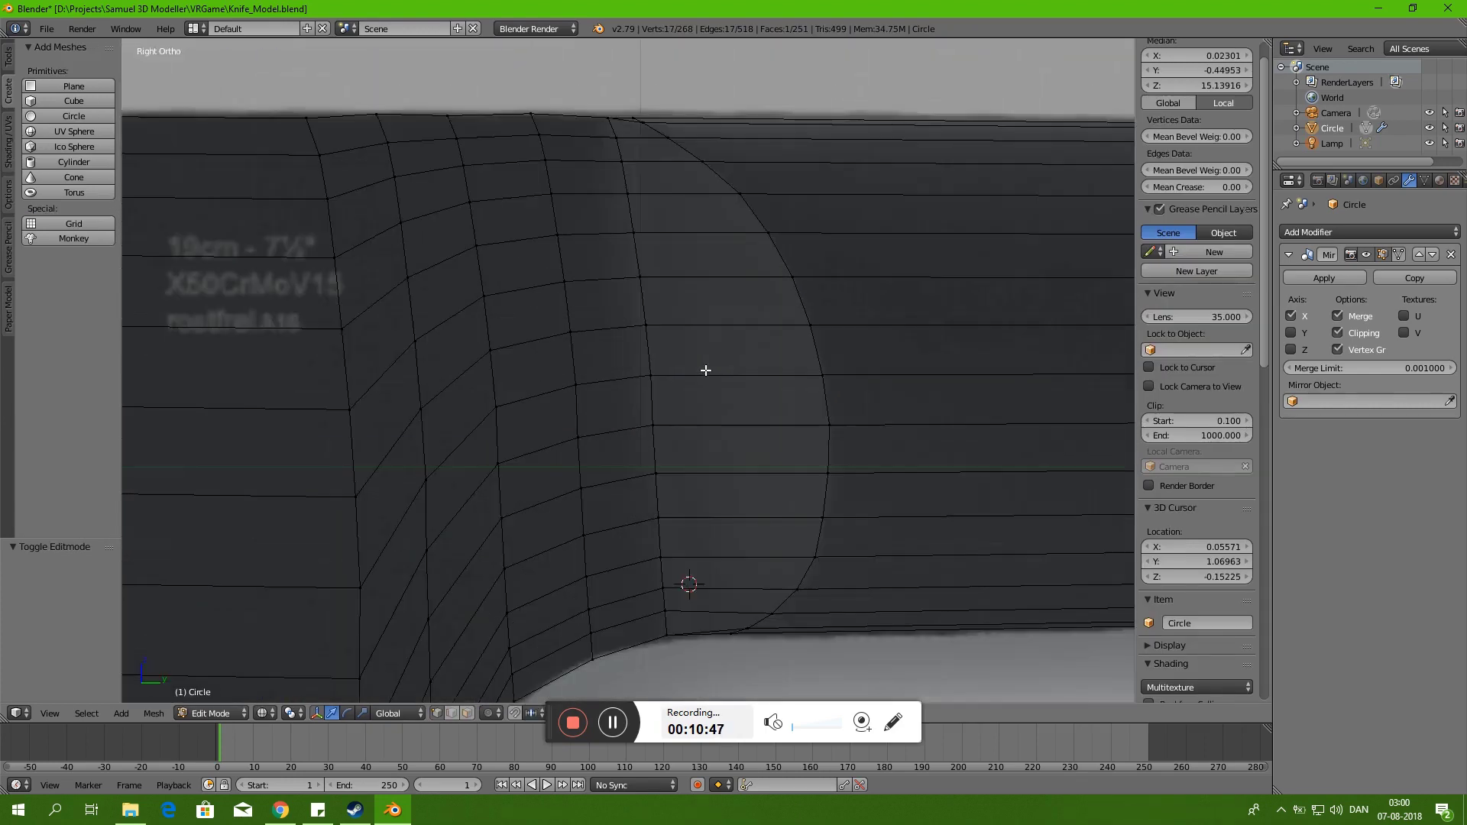
mouse_move(703, 372)
middle_down()
mouse_move(781, 207)
mouse_move(719, 371)
mouse_move(732, 343)
middle_up()
key(a)
scroll(732, 342, down, 2)
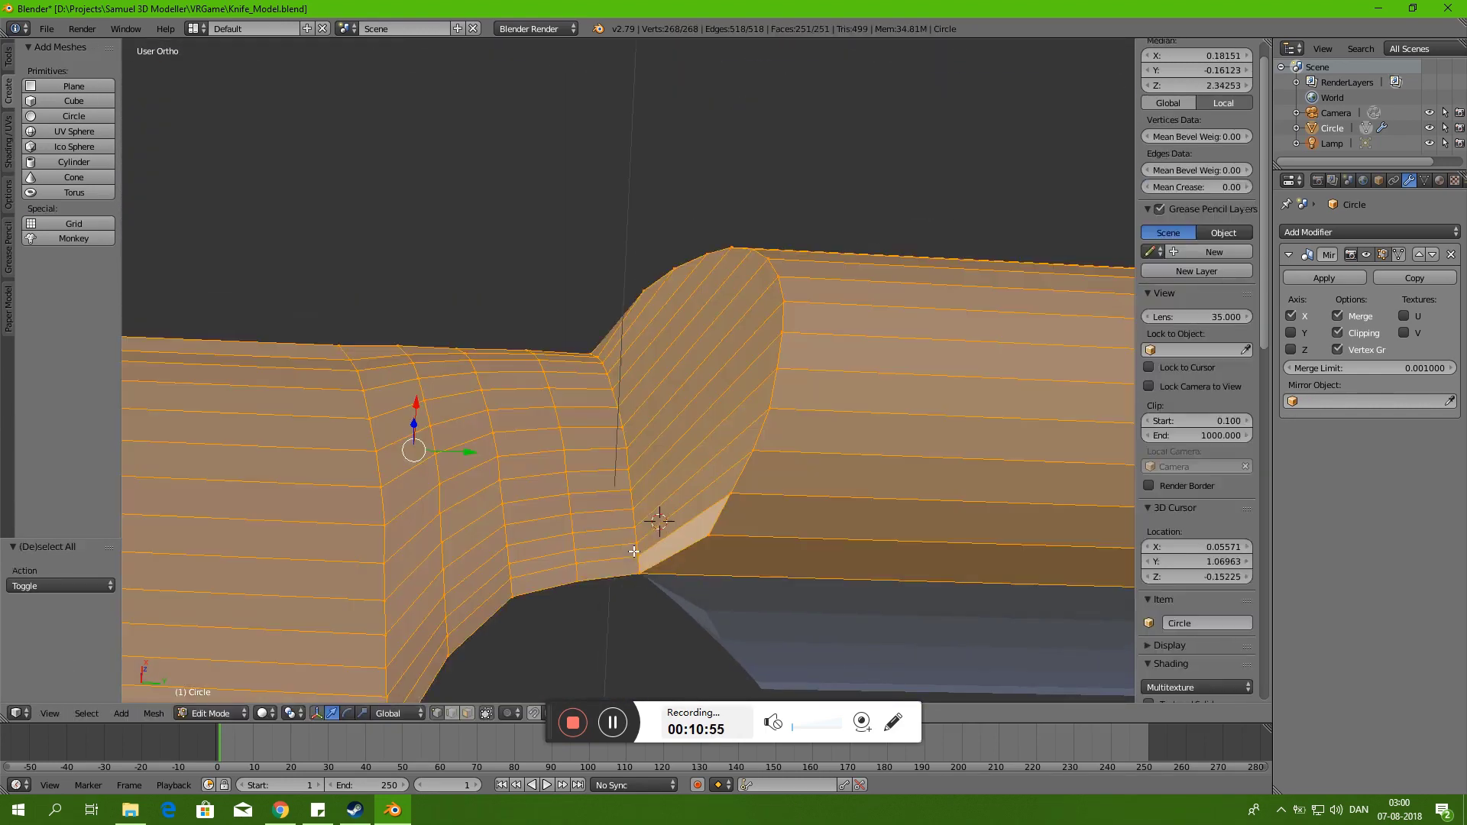
key(w)
key(a)
- Select the junction edge loop and vertices and slide them along X to tidy the blade–handle junction
right_click(563, 243)
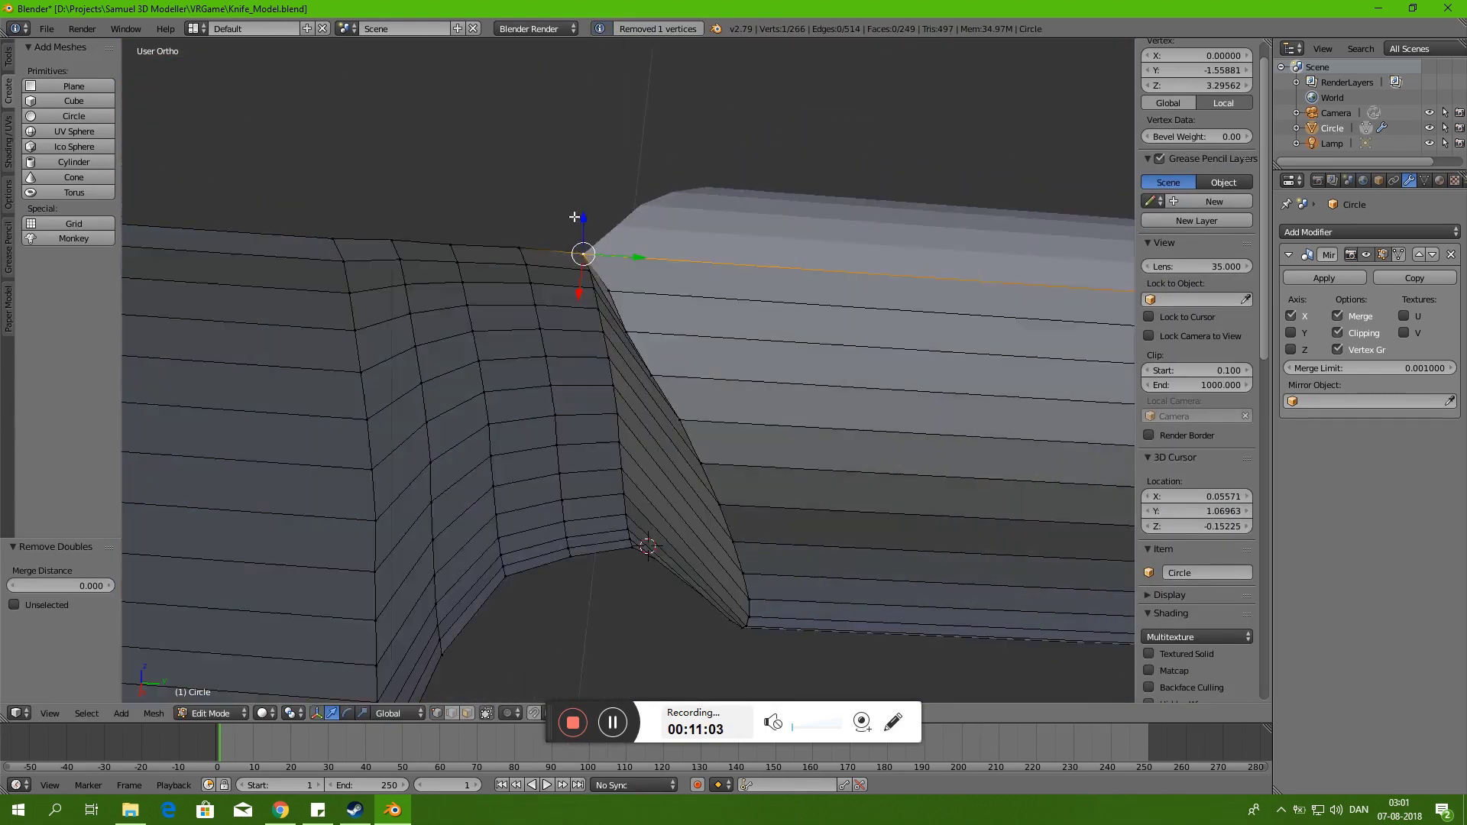
mouse_move(546, 356)
middle_down()
mouse_move(747, 147)
mouse_move(425, 191)
mouse_move(681, 217)
mouse_move(588, 352)
mouse_move(540, 313)
middle_up()
alt+right_click(587, 360)
key(KP_7)
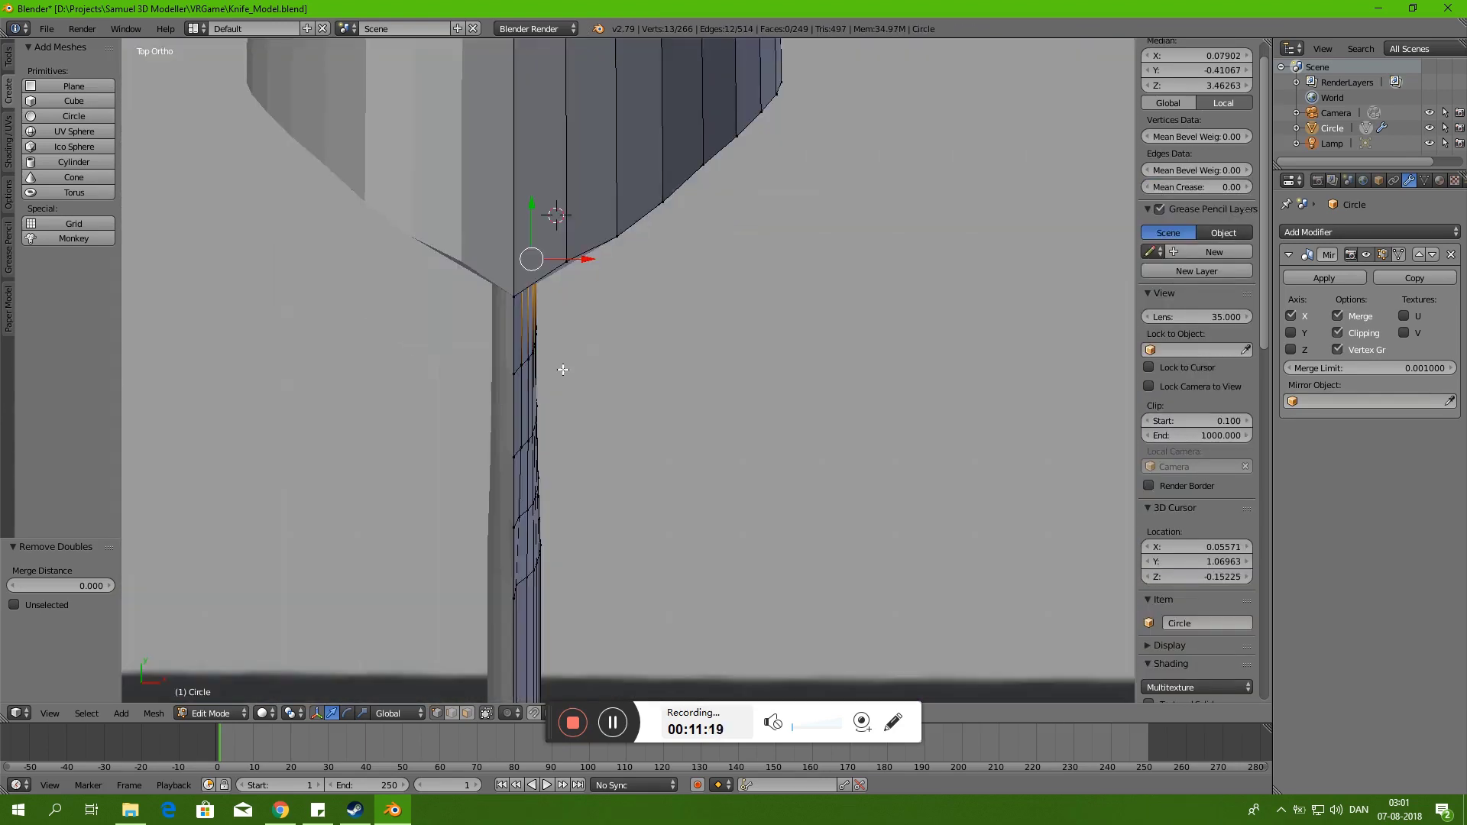
key(z)
key(c)
click(540, 334)
click(587, 299)
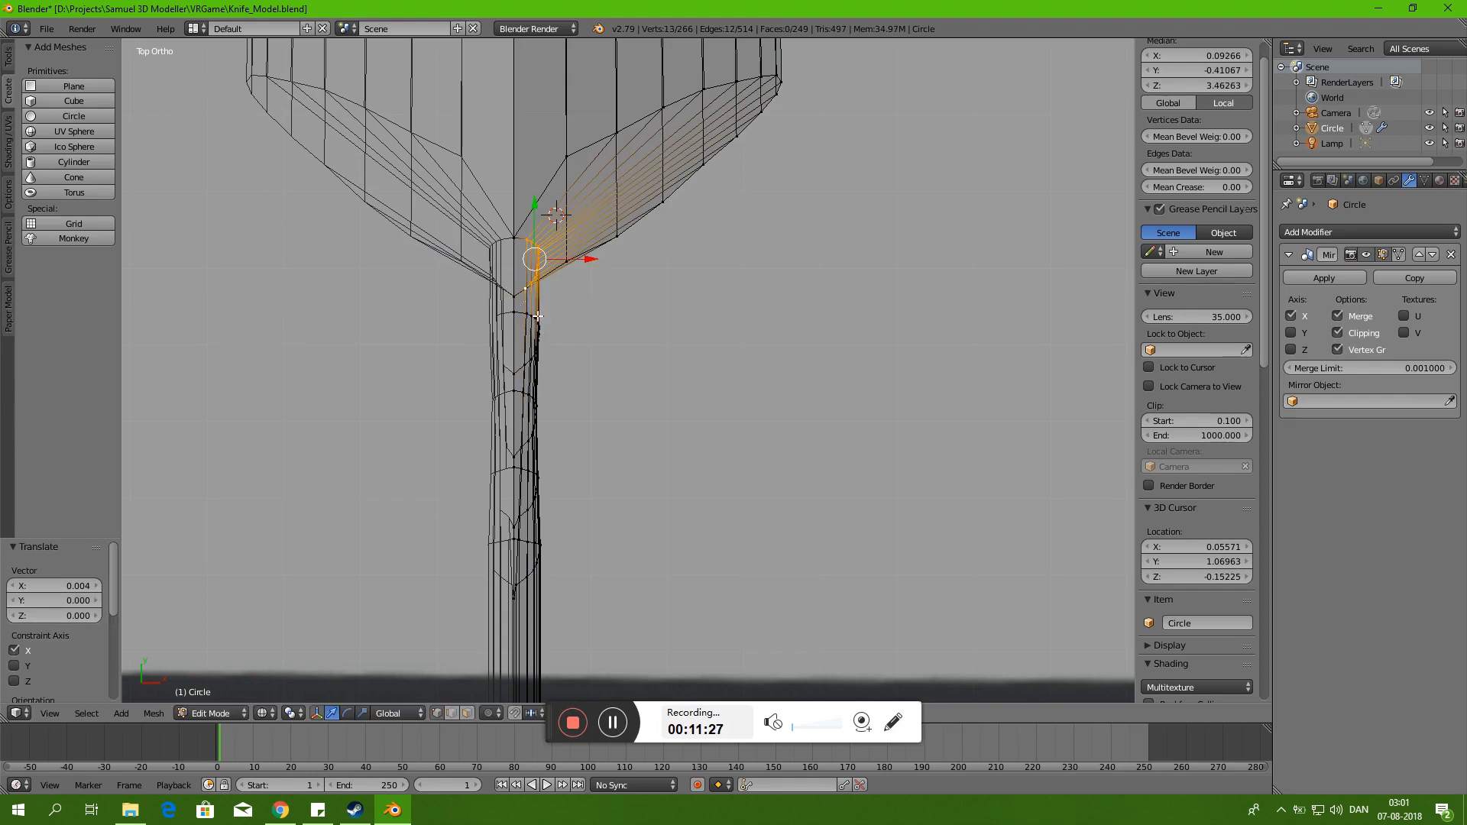
mouse_move(586, 299)
middle_down()
mouse_move(606, 262)
mouse_move(626, 348)
middle_up()
key(Tab)
- Add a Subdivision Surface modifier to smooth the knife
key(z)
click(1409, 231)
click(1147, 462)
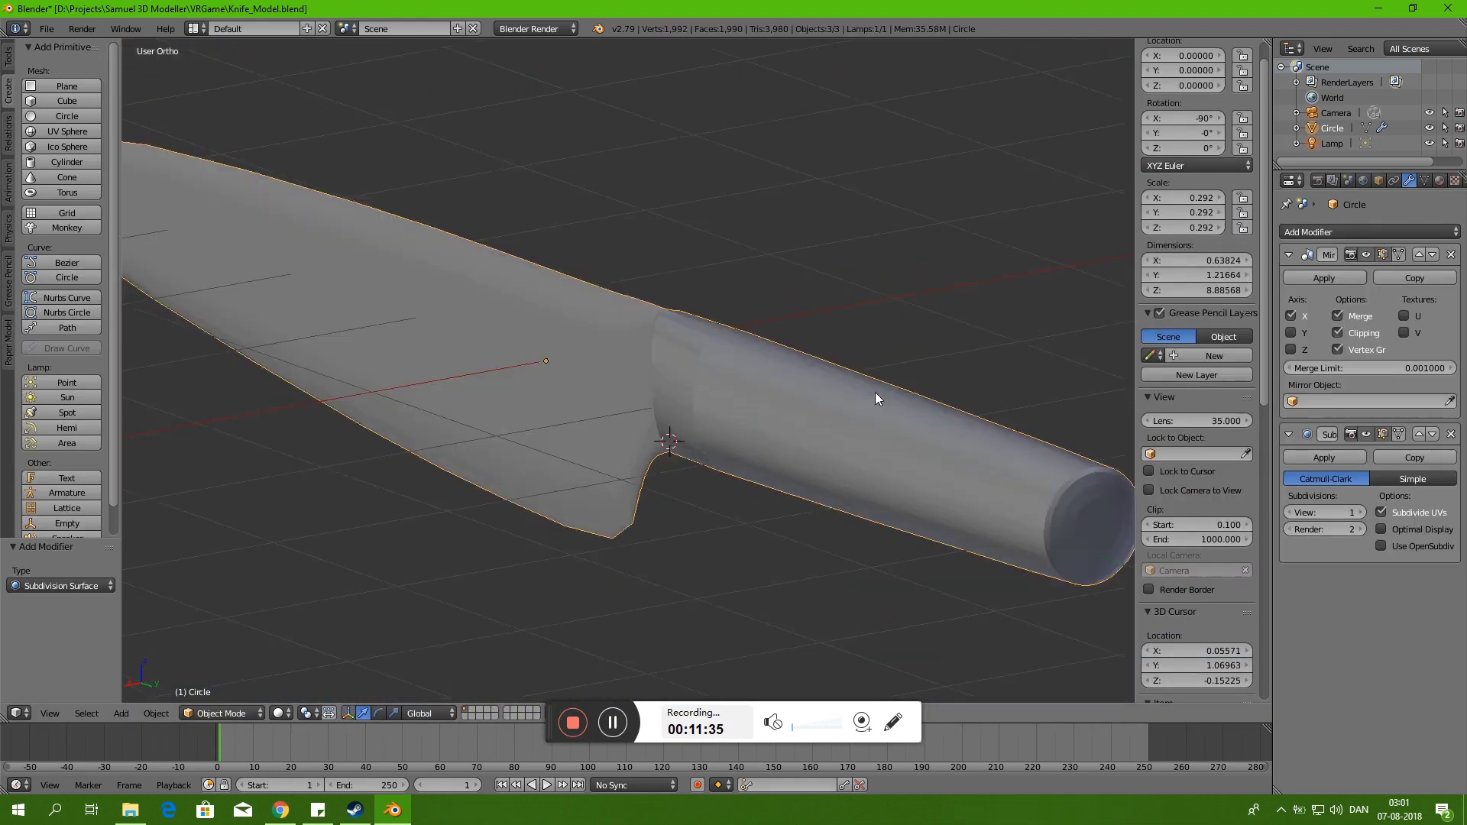
key(ctrl+3)
scroll(841, 421, down, 4)
mouse_move(841, 421)
middle_down()
mouse_move(831, 497)
mouse_move(725, 394)
middle_up()
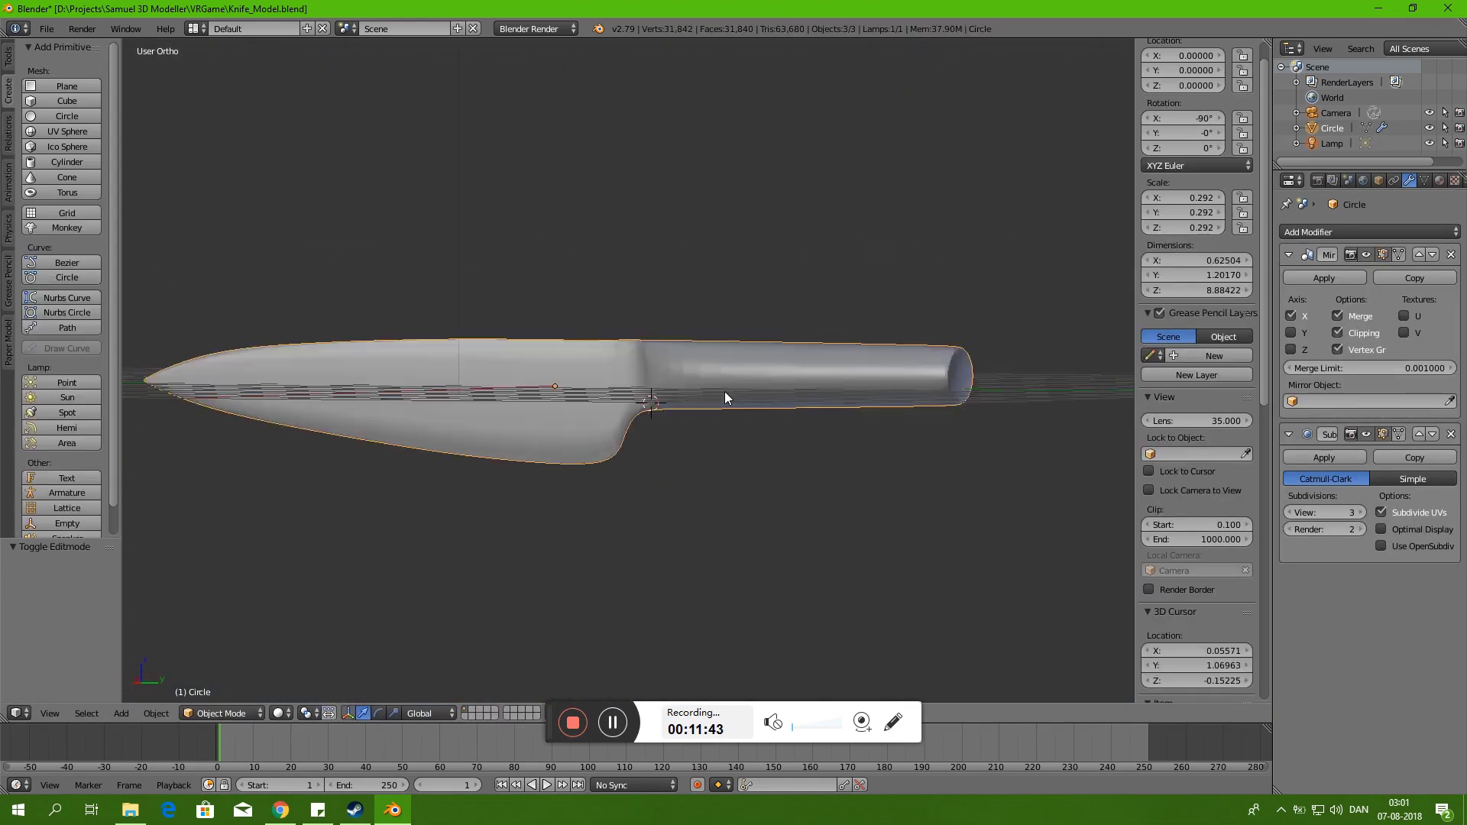
scroll(740, 342, up, 2)
scroll(877, 346, down, 3)
scroll(759, 361, up, 2)
- Add loop cuts across the handle and near the blade tip
key(Tab)
key(KP_3)
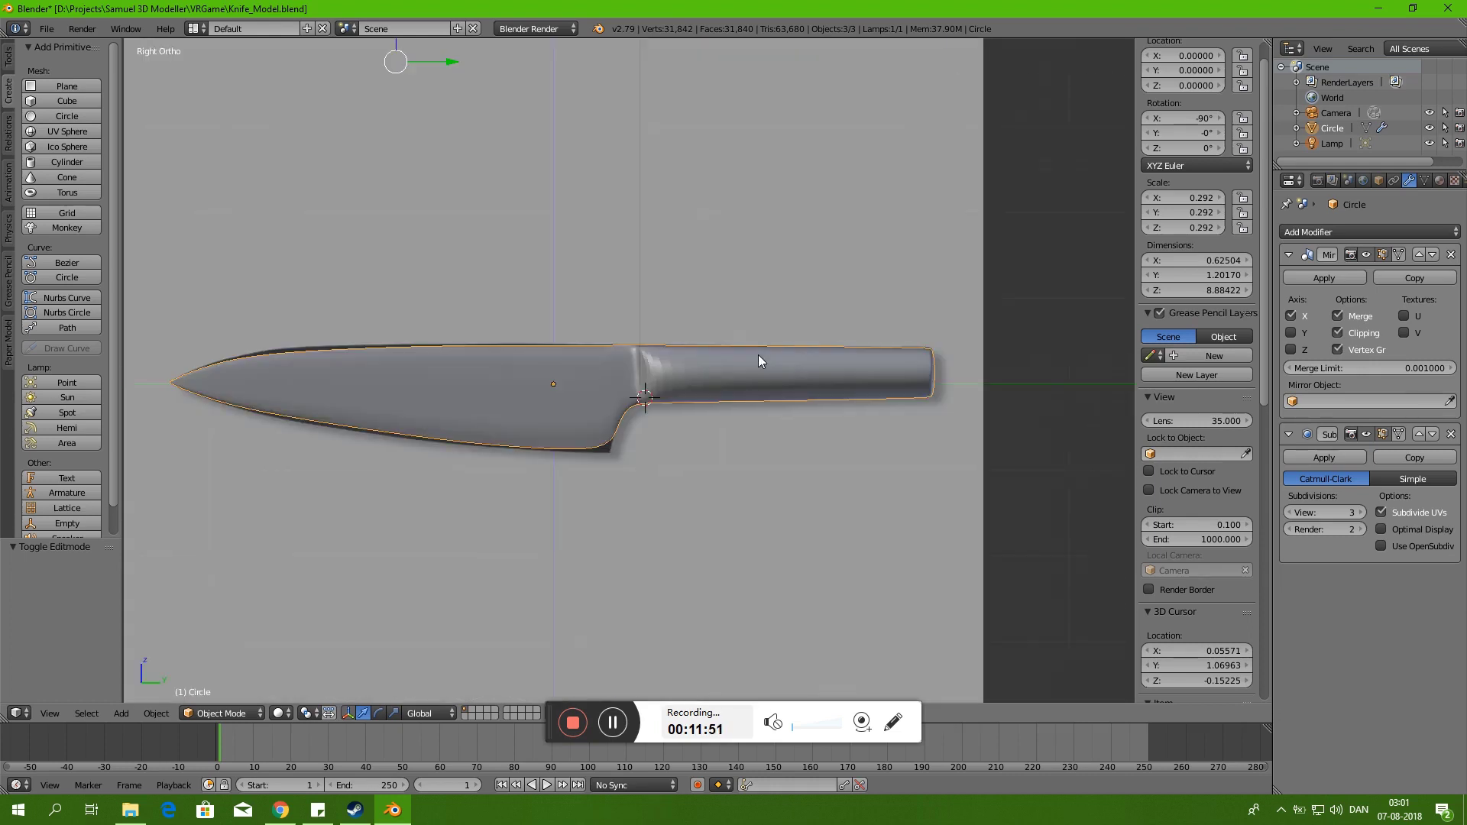
scroll(758, 361, up, 5)
key(ctrl+r)
click(622, 184)
scroll(621, 184, down, 4)
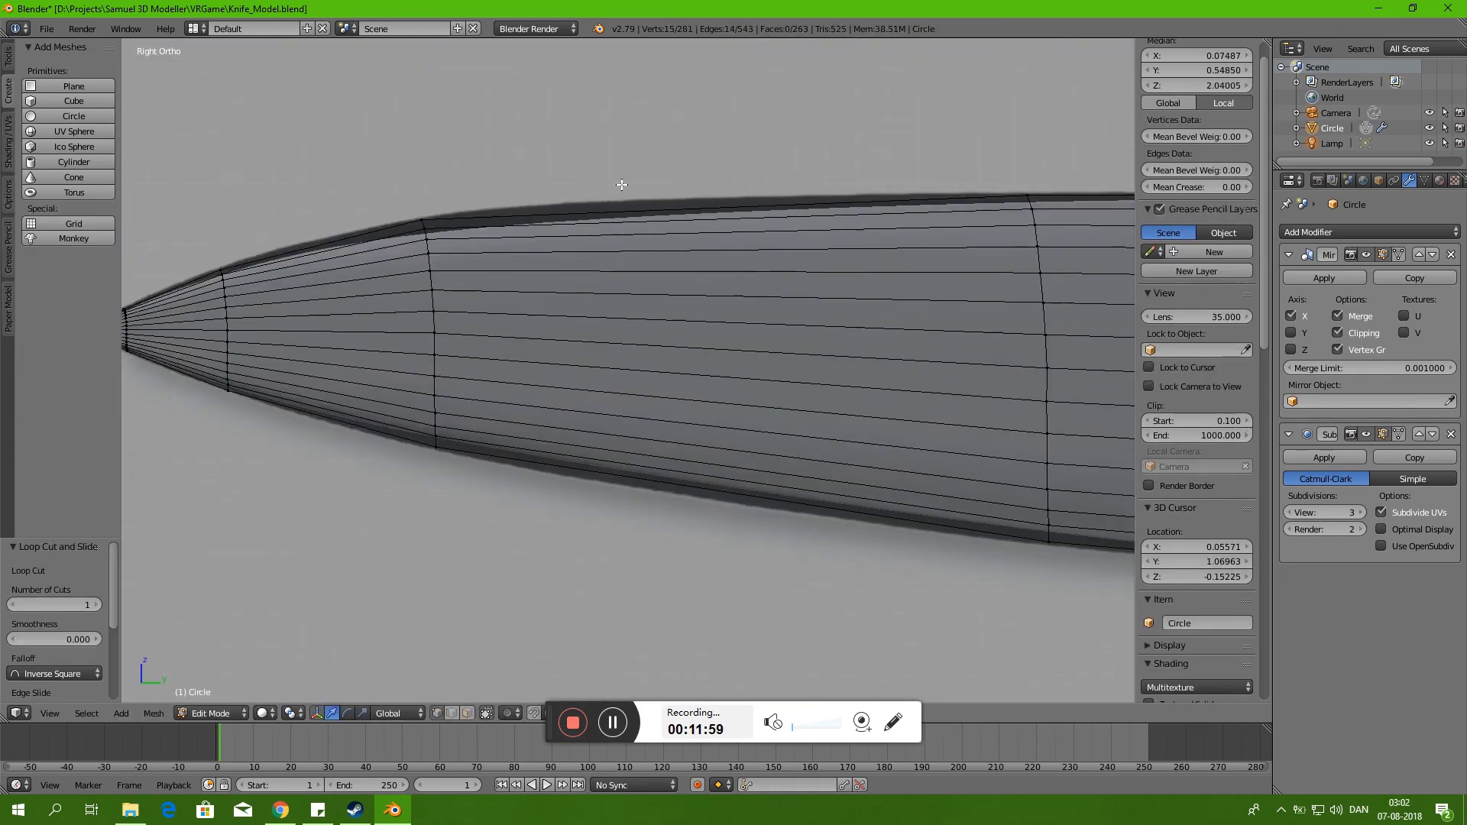
scroll(607, 214, down, 1)
key(ctrl+r)
click(428, 288)
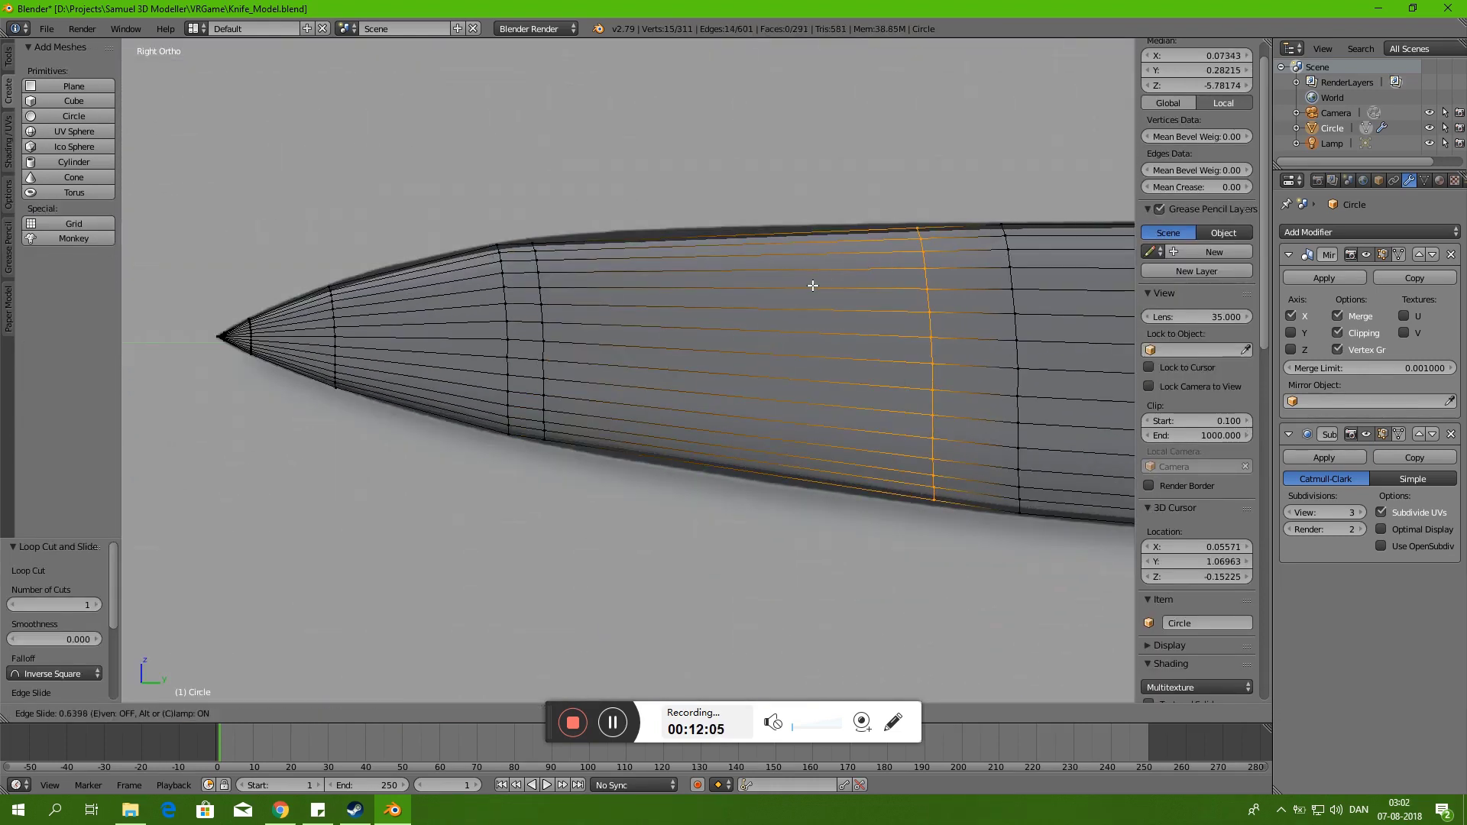
click(650, 269)
- Scale another blade edge loop, then raise the viewport subdivision level to 5
scroll(679, 354, down, 2)
scroll(508, 428, up, 4)
alt+right_click(506, 435)
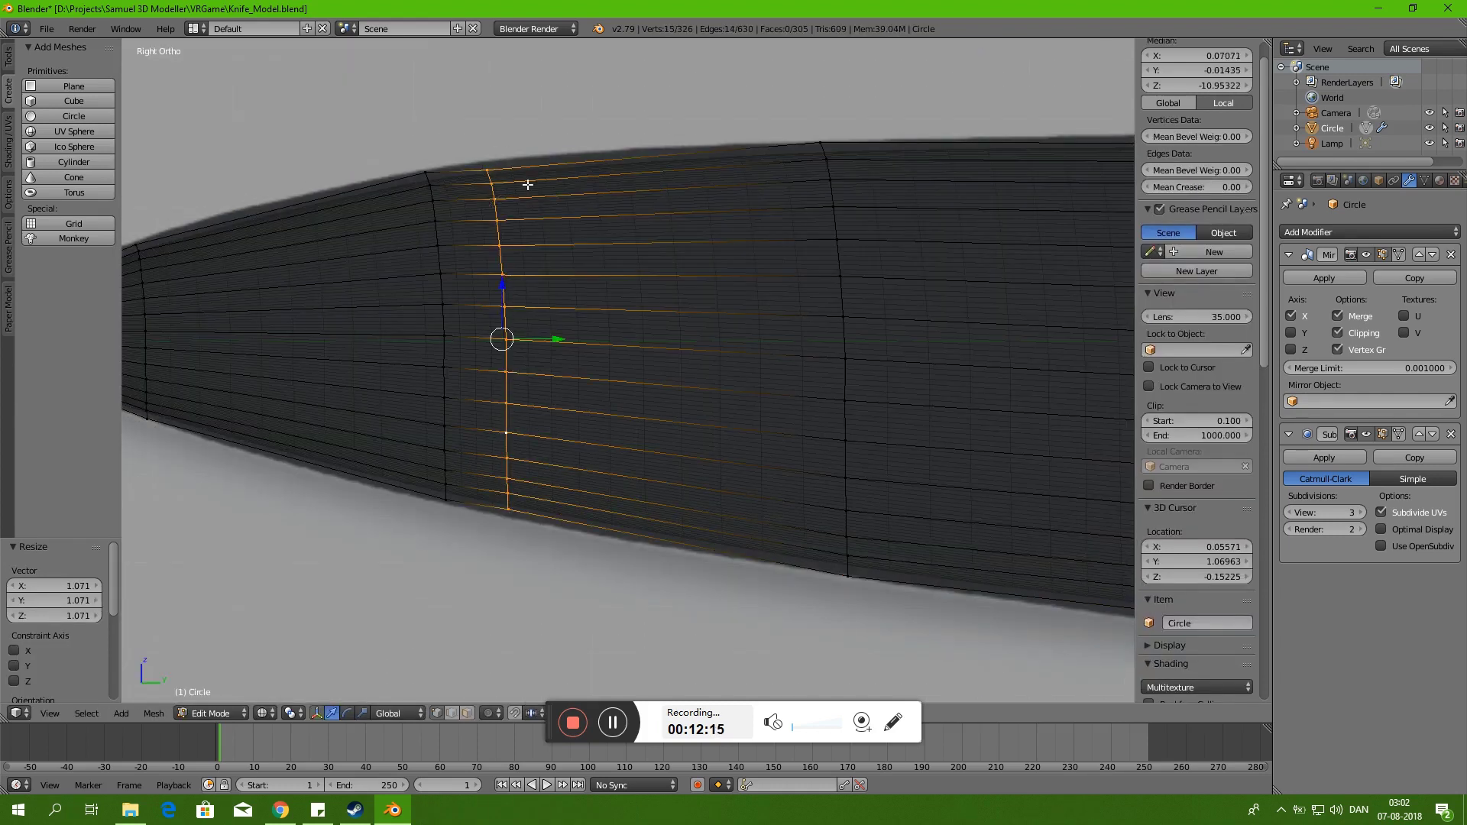
key(s)
click(615, 239)
key(Tab)
mouse_move(615, 238)
middle_down()
mouse_move(908, 366)
mouse_move(833, 374)
middle_up()
drag(1321, 511, 1345, 512)
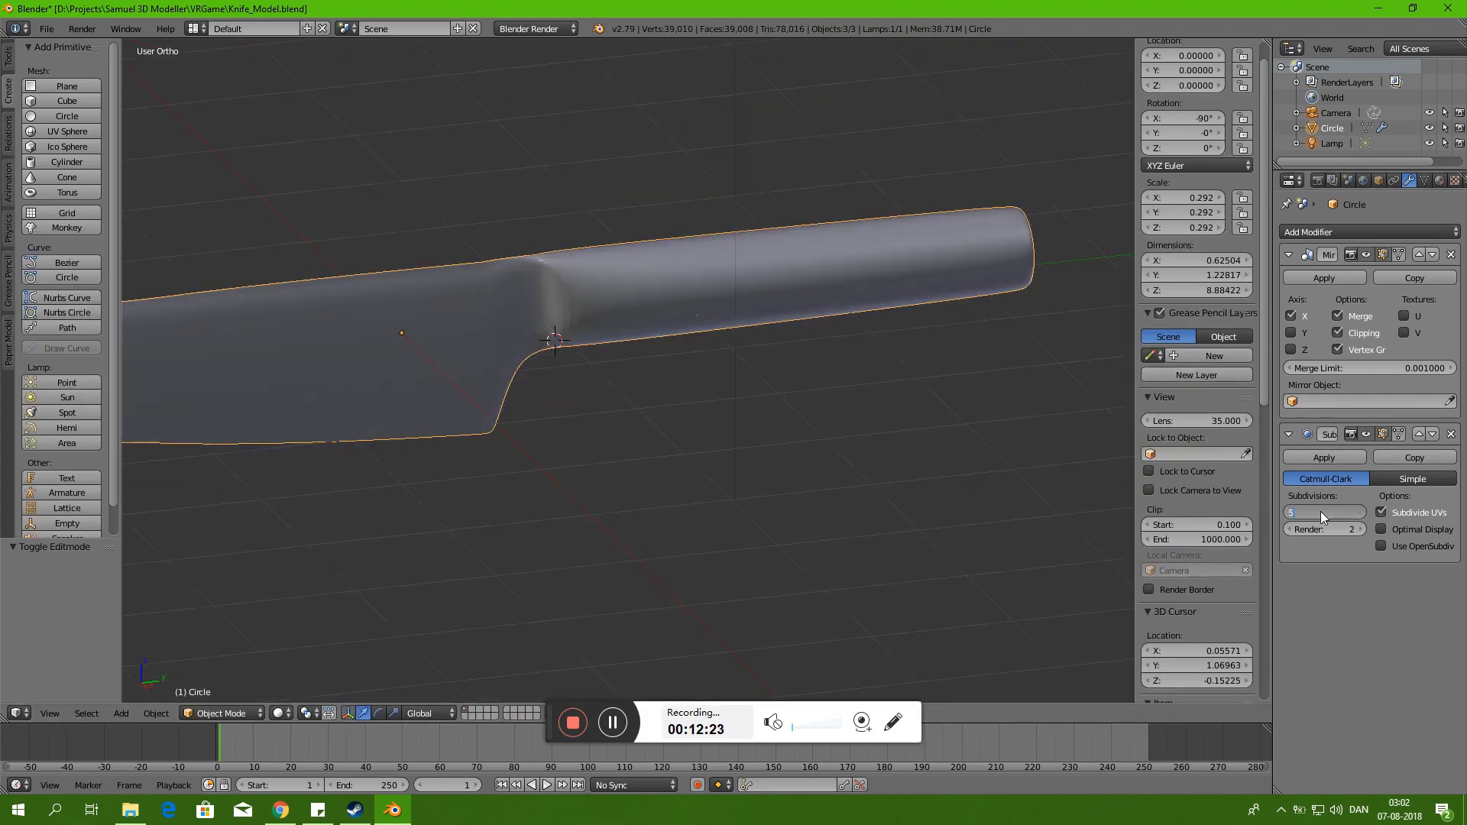
mouse_move(879, 397)
middle_down()
mouse_move(840, 412)
mouse_move(864, 382)
middle_up()
- Set the Subsurf viewport level to 3 and enable simplified wireframe display
double_click(1326, 512)
text(3)
mouse_move(917, 428)
middle_down()
mouse_move(947, 438)
mouse_move(831, 484)
middle_up()
key(z)
click(1383, 528)
key(z)
middle_drag(993, 413, 879, 398)
- Split off a Node Editor area and create a new material named Metal
drag(1133, 700, 852, 700)
mouse_move(877, 43)
mouse_down()
mouse_move(1073, 55)
mouse_move(1131, 184)
mouse_up()
click(16, 185)
click(77, 366)
click(1439, 181)
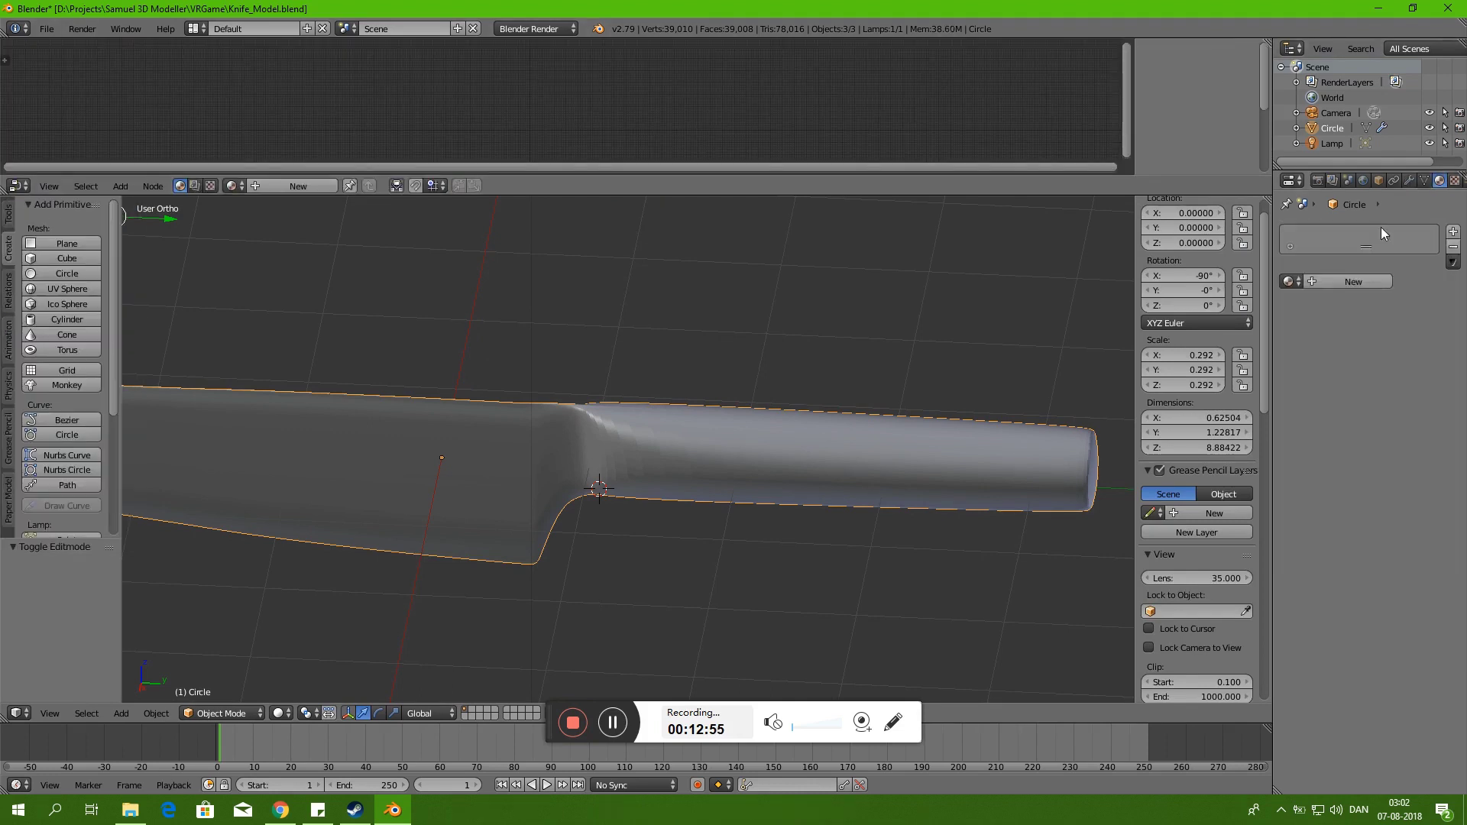
click(1343, 281)
double_click(1325, 236)
text(Metal)
- In Edit Mode, select all of the blade's vertices from the side view
key(KP_3)
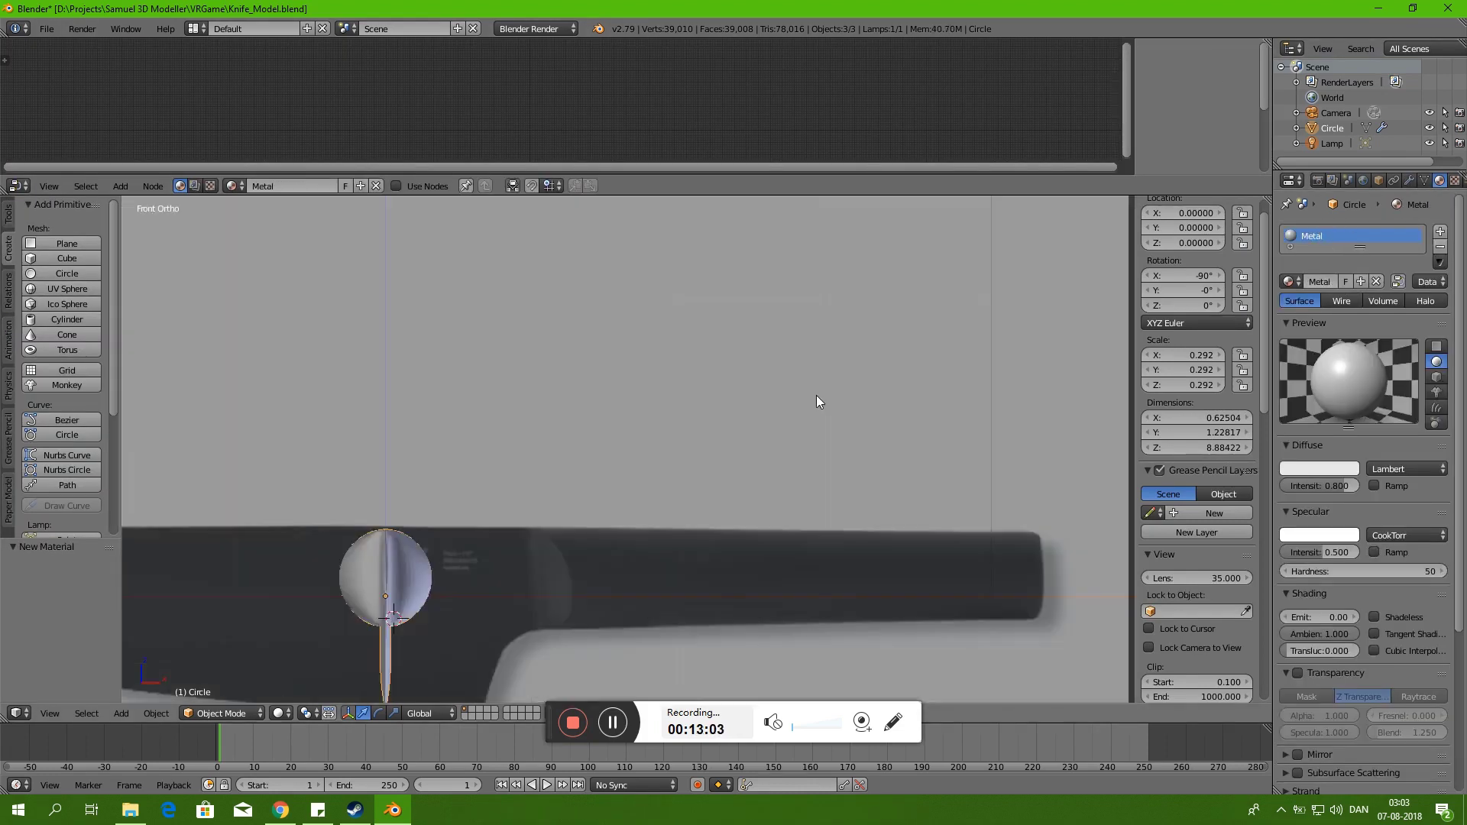
scroll(816, 396, up, 3)
key(Tab)
alt+click(613, 394)
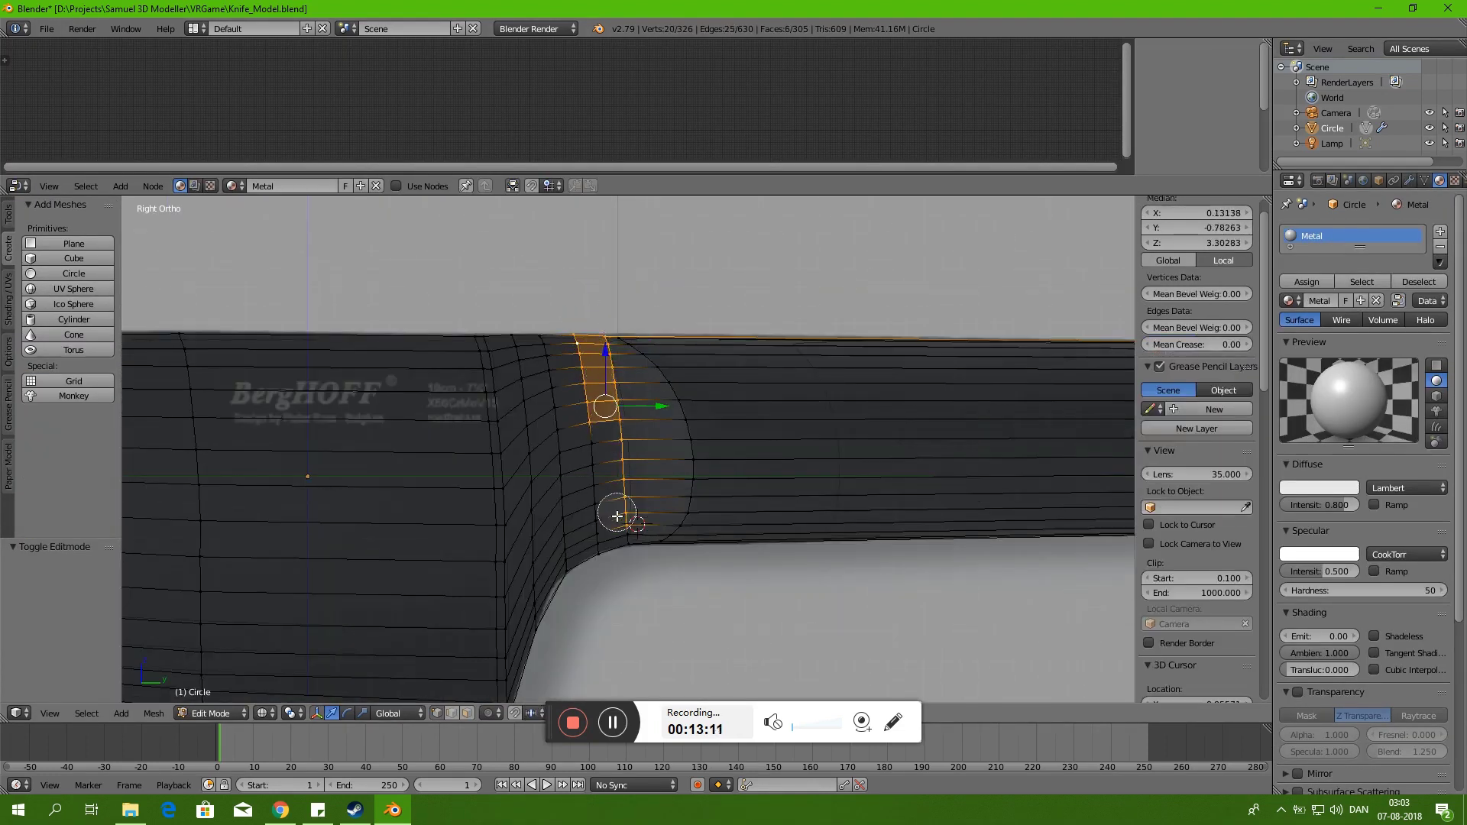
scroll(661, 478, down, 4)
drag(697, 409, 302, 527)
scroll(302, 527, up, 2)
middle_drag(535, 459, 591, 515)
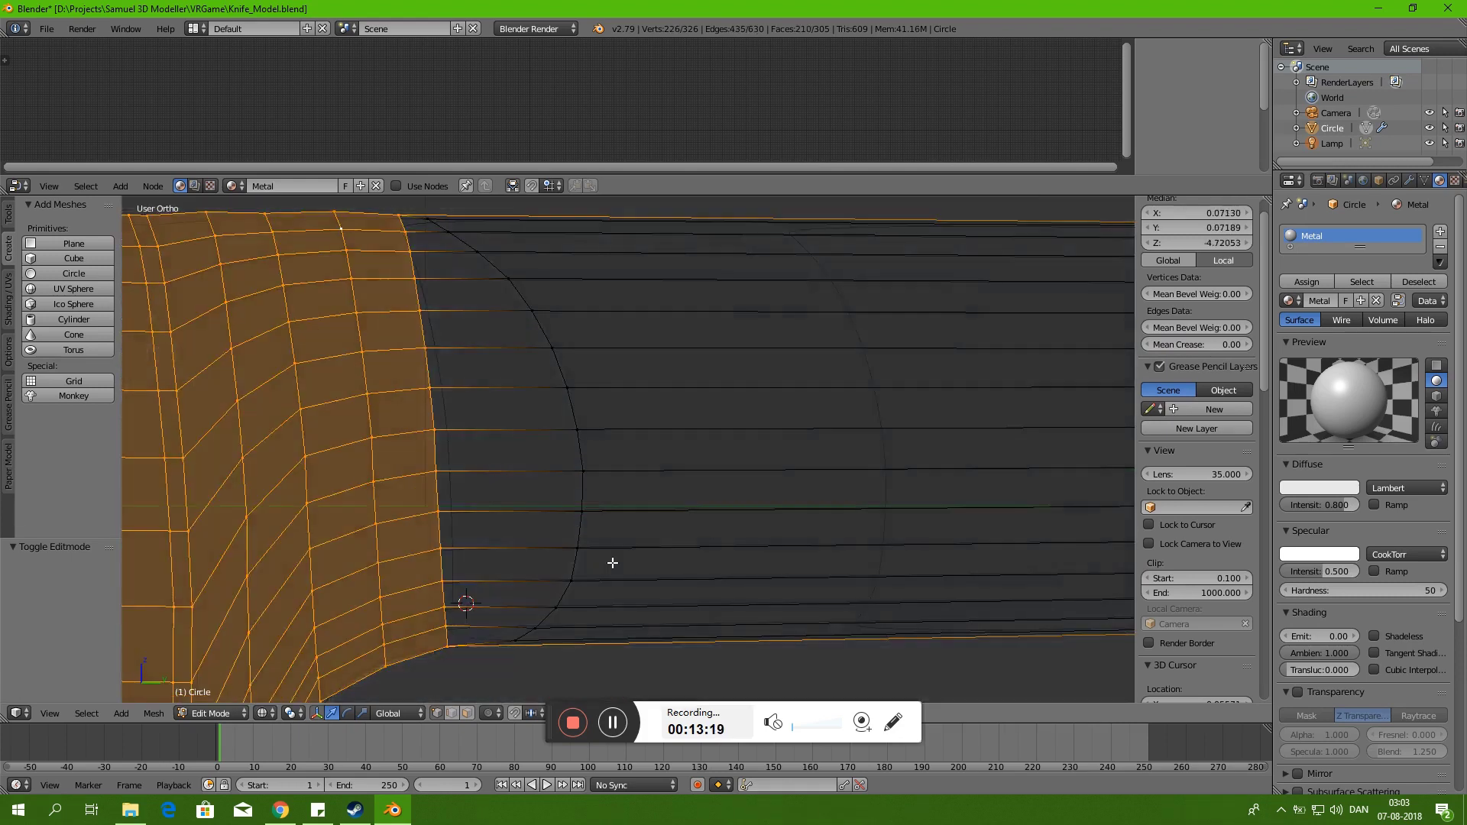
key(z)
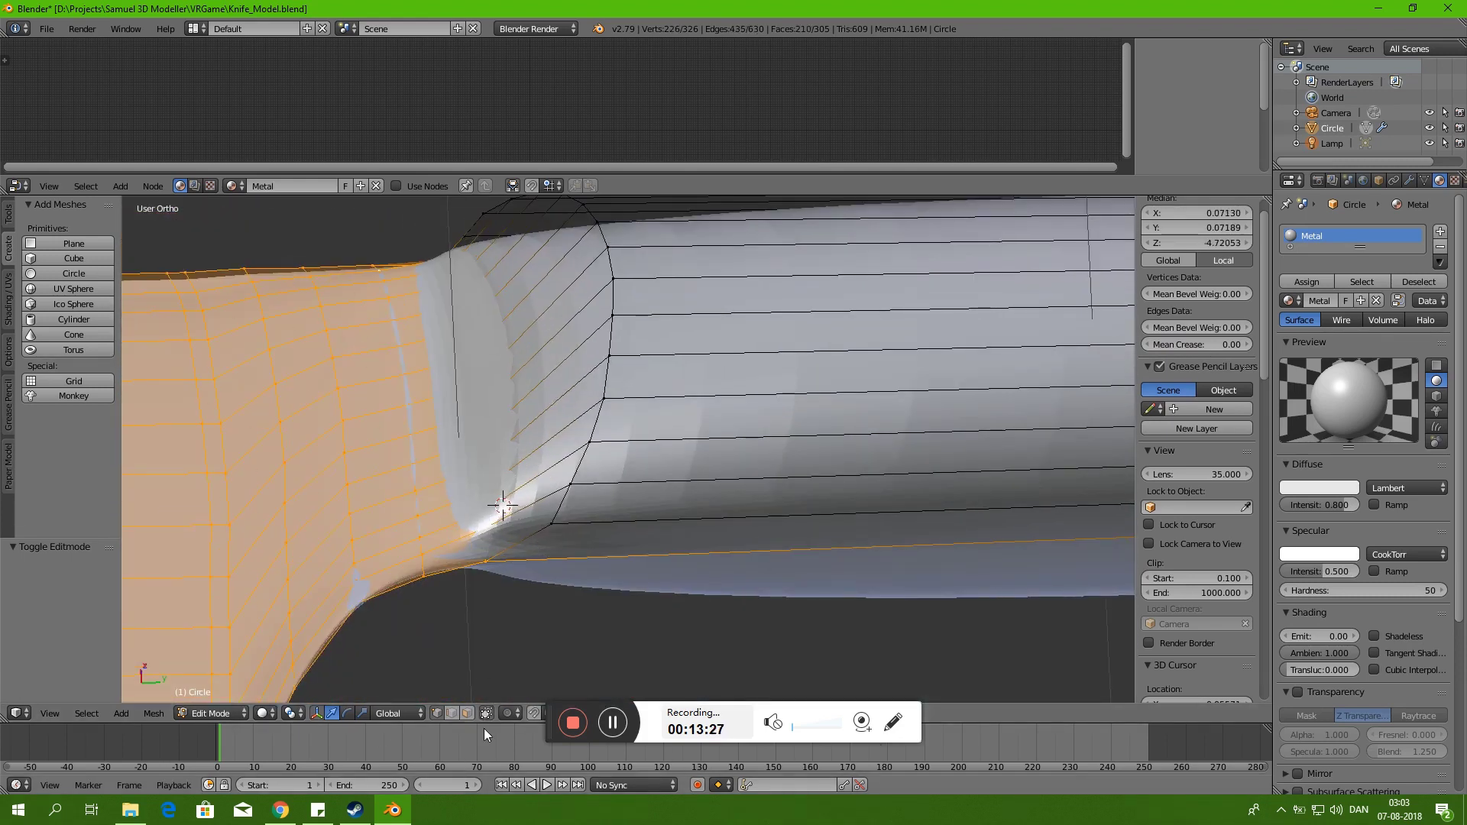
key(z)
scroll(714, 360, down, 3)
scroll(678, 377, down, 4)
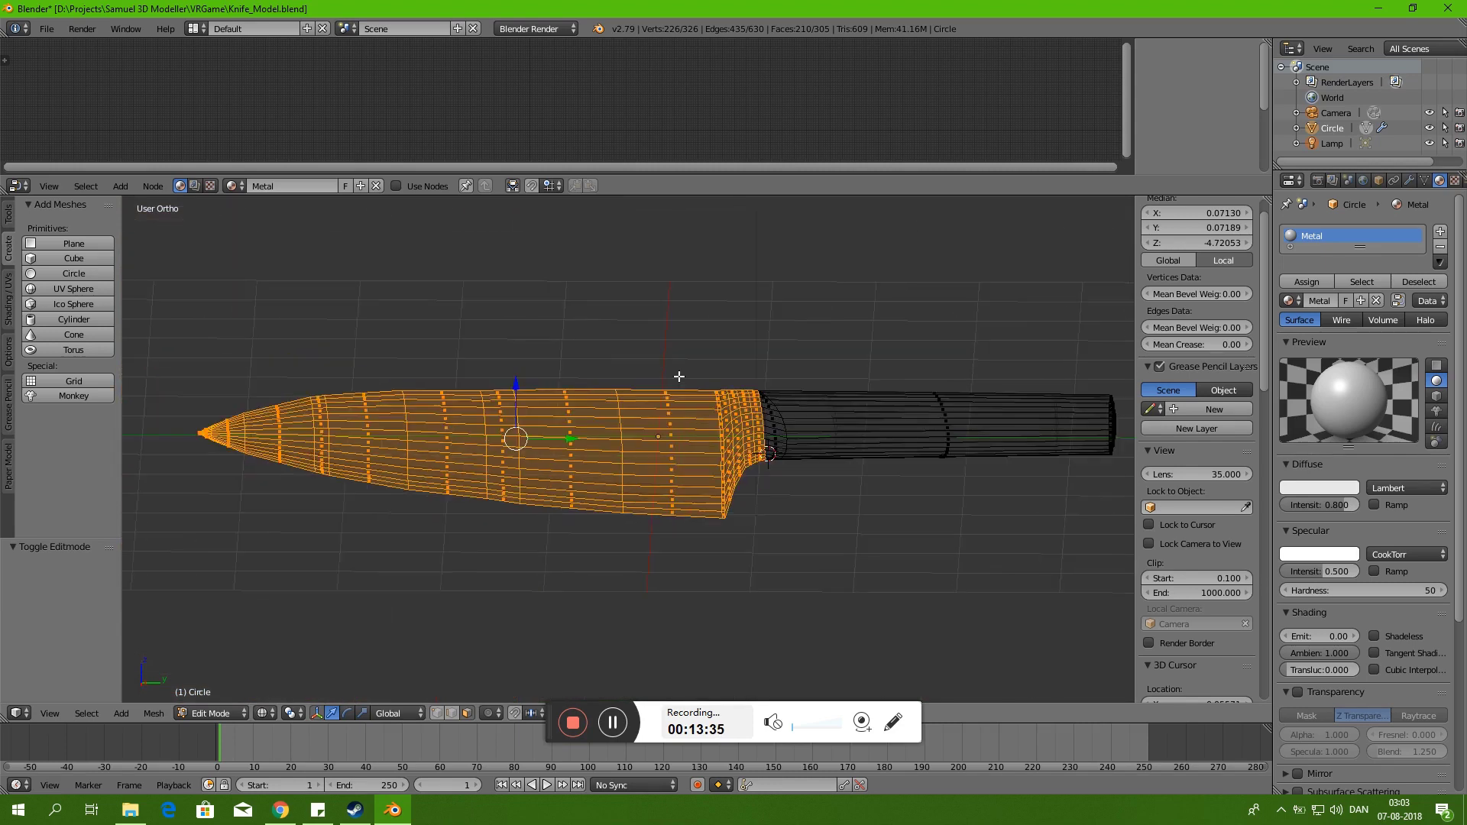
- Create a vertex group named Blade for the blade vertices
click(1424, 180)
click(1454, 358)
double_click(1325, 364)
text(Blade)
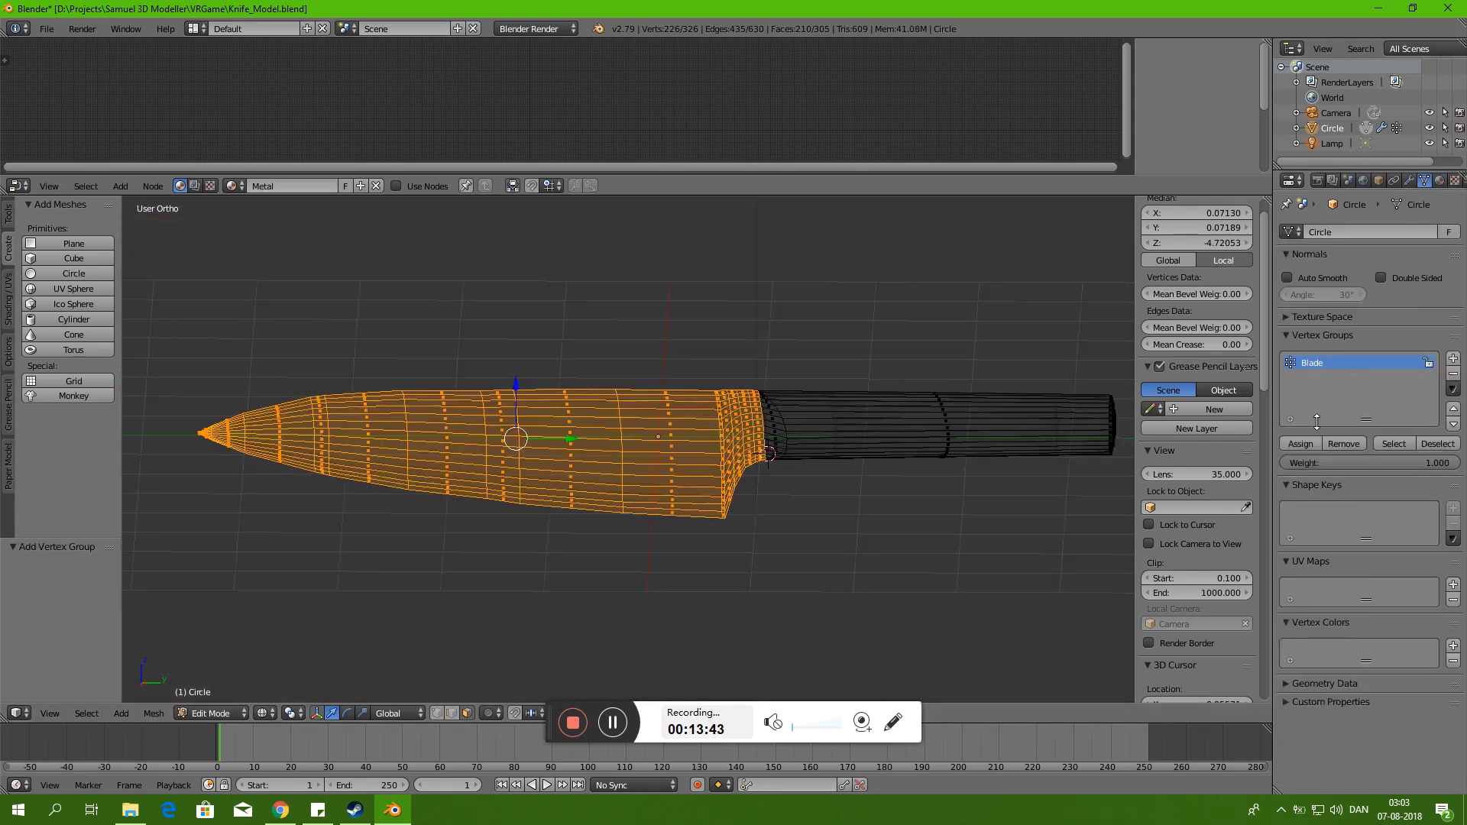
key(a)
scroll(764, 428, up, 3)
scroll(764, 428, down, 3)
- Add a Handle vertex group and assign the handle vertices to it
click(1394, 444)
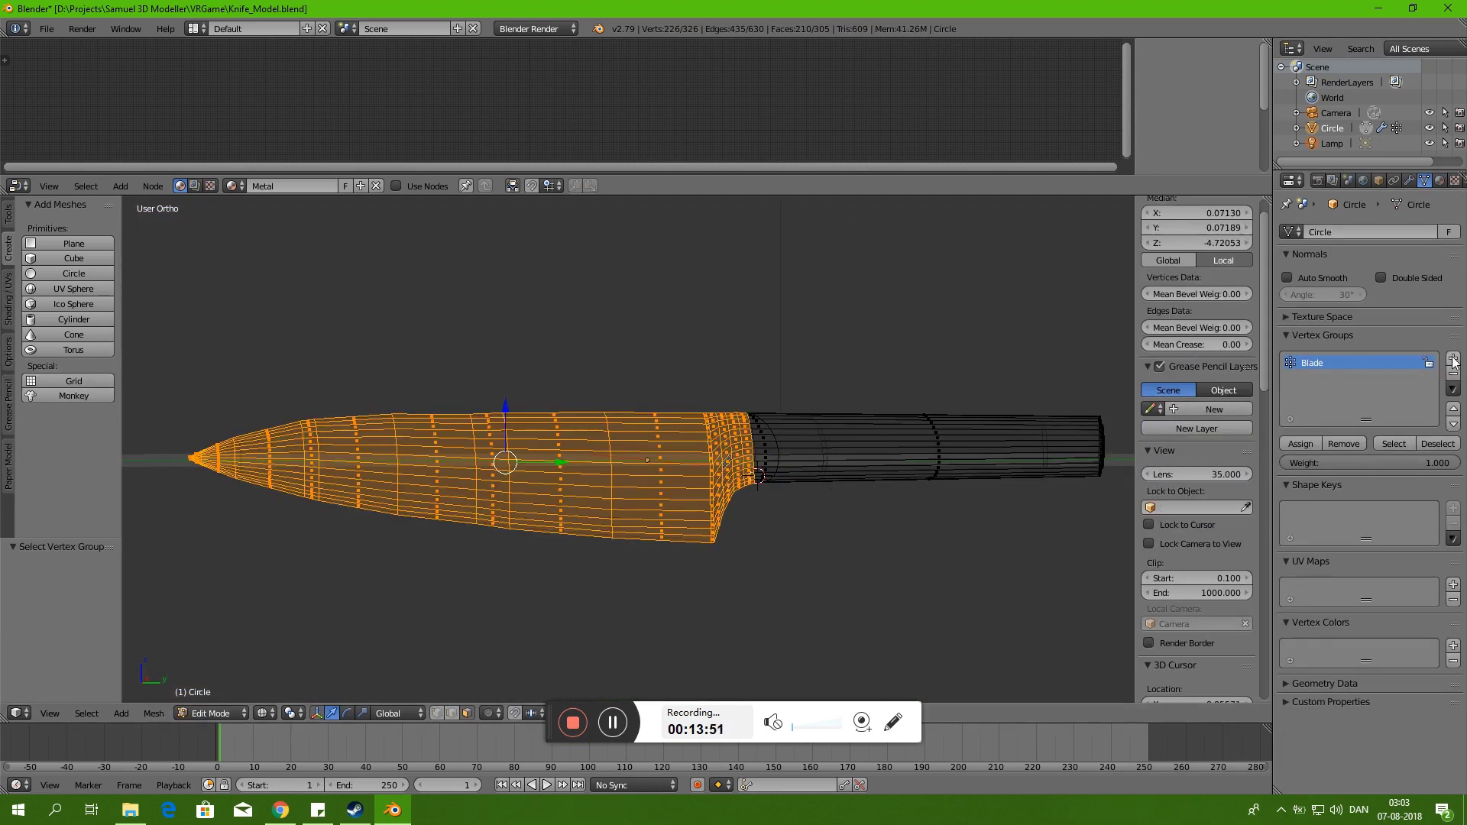
text(Handle)
key(a)
key(a)
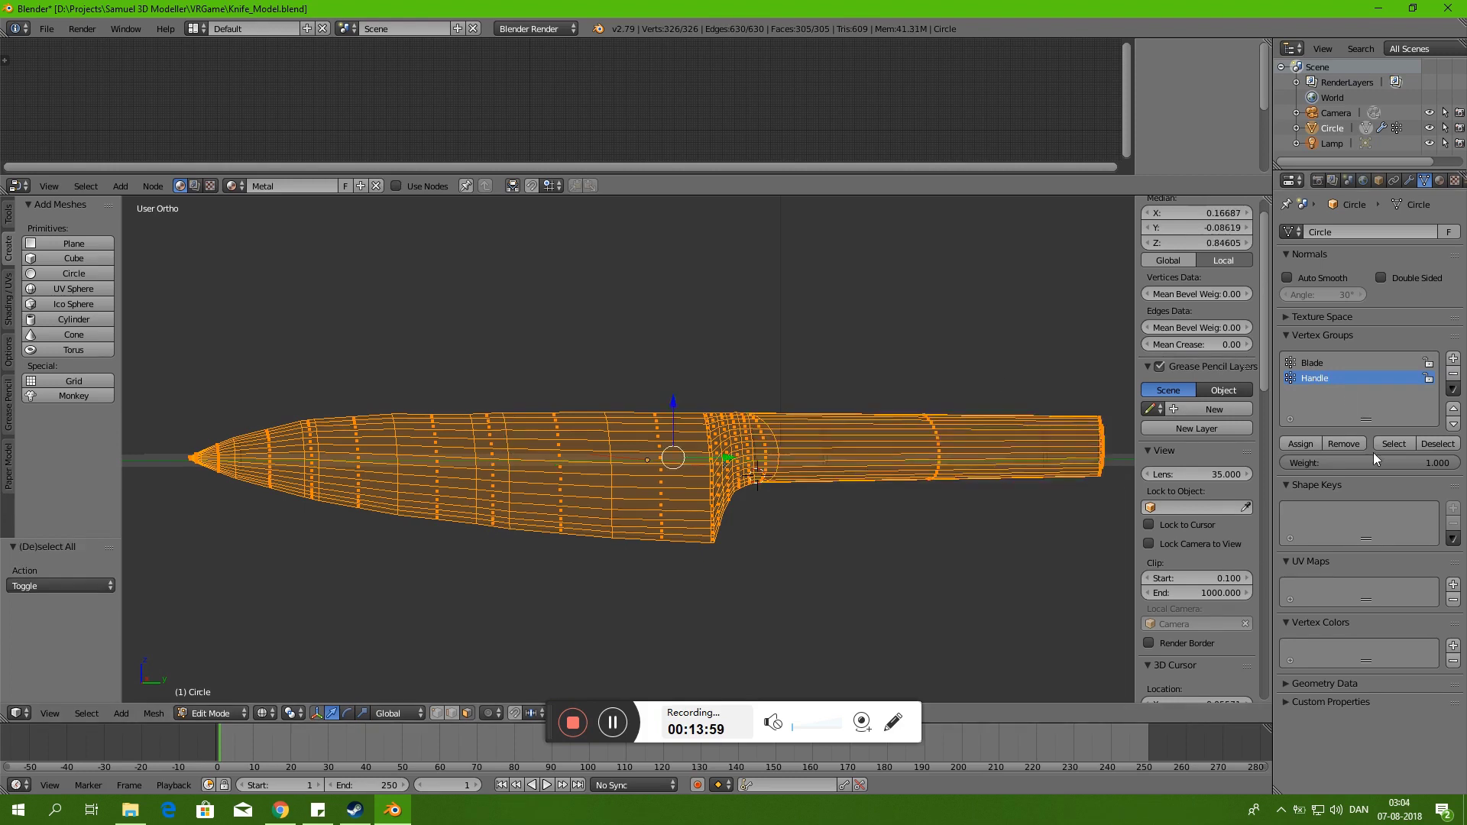
click(1437, 444)
click(1314, 378)
click(1437, 444)
middle_drag(927, 475, 525, 132)
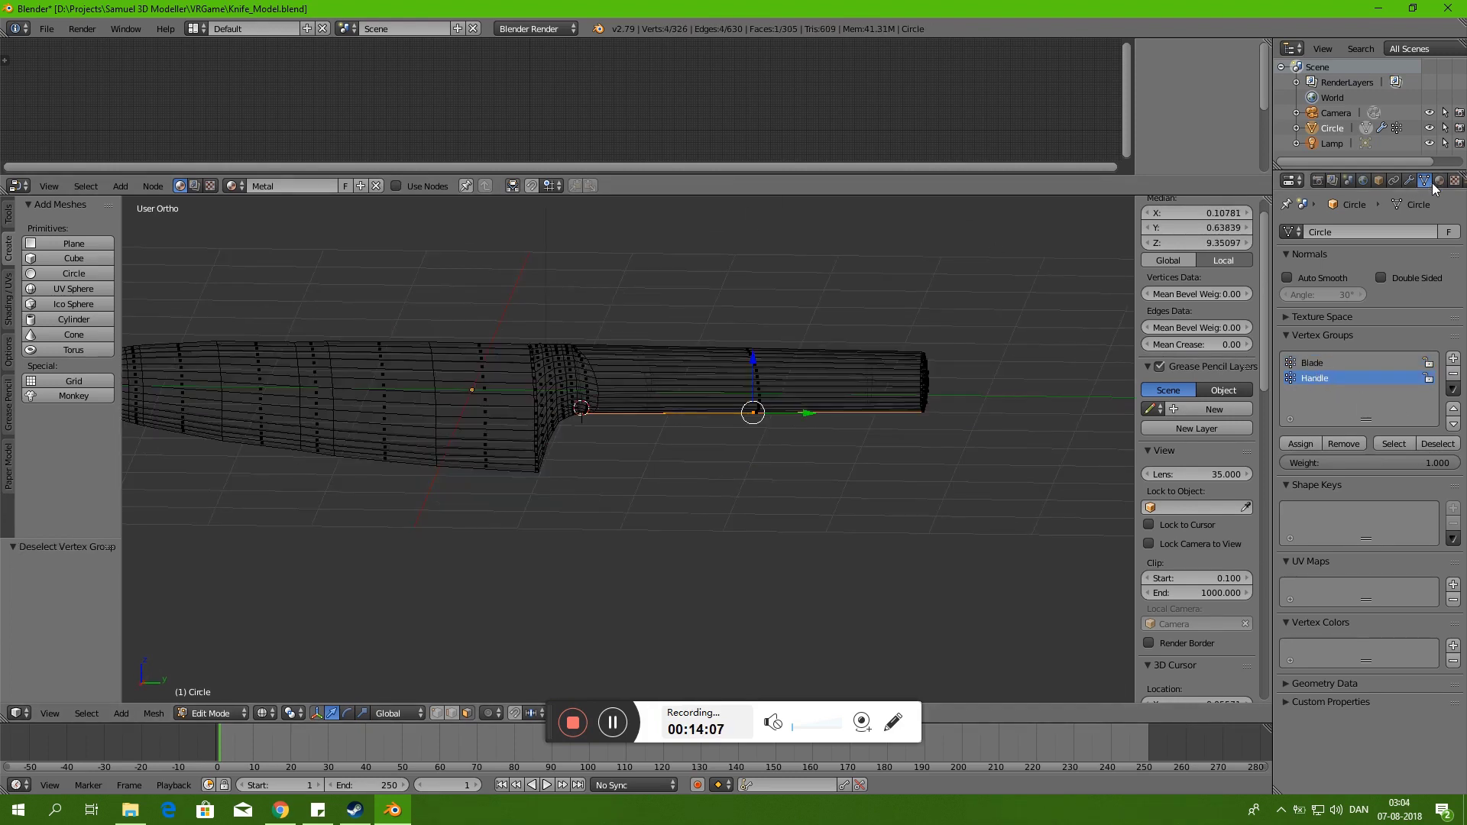
click(1440, 181)
- Switch the render engine to Cycles and enable shader nodes for the Metal material
click(537, 28)
click(544, 80)
click(1347, 385)
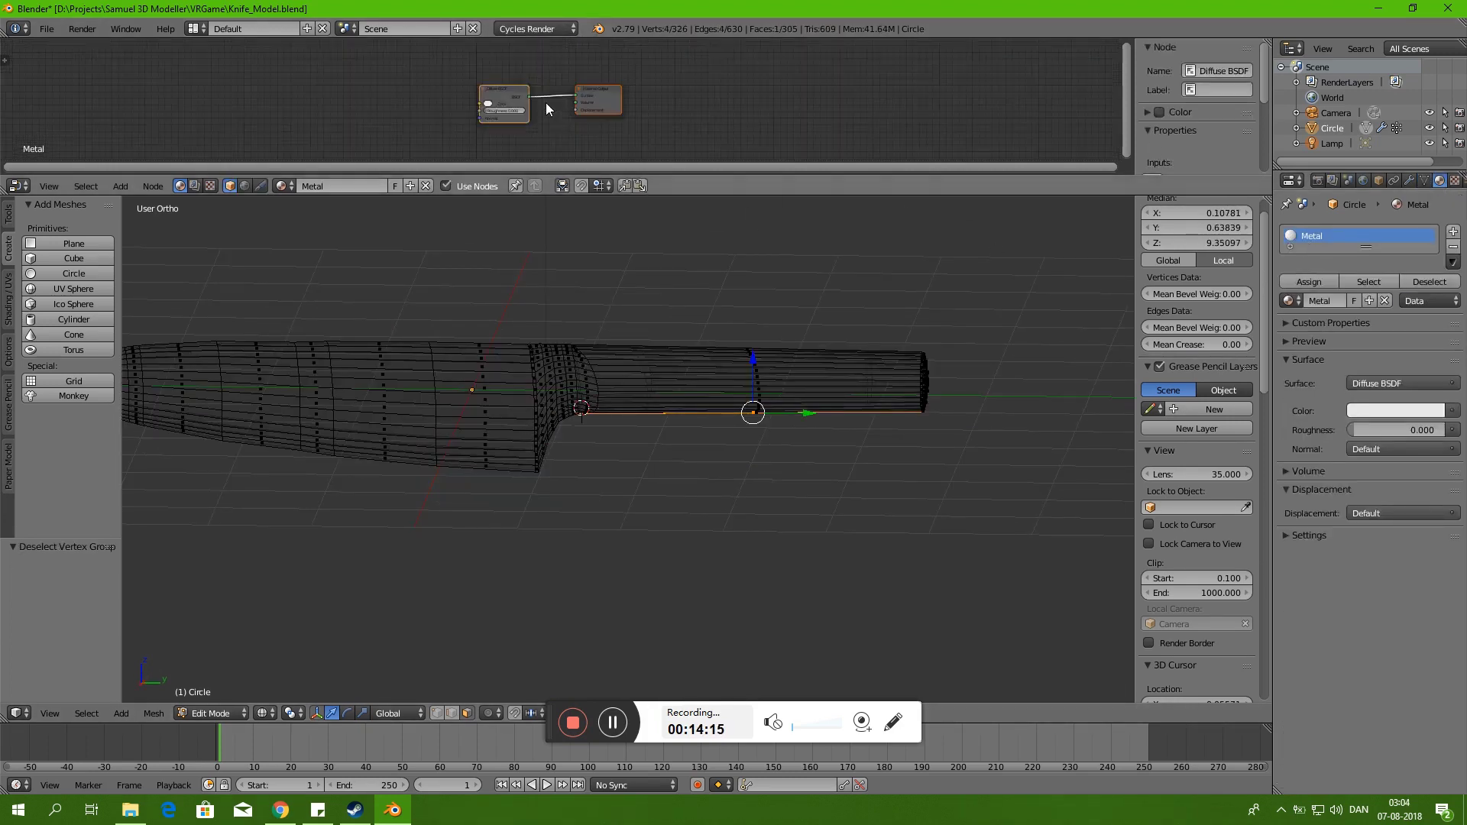
- Add Glossy BSDF and Glass BSDF nodes, placing Glass below Glossy
key(shift+d)
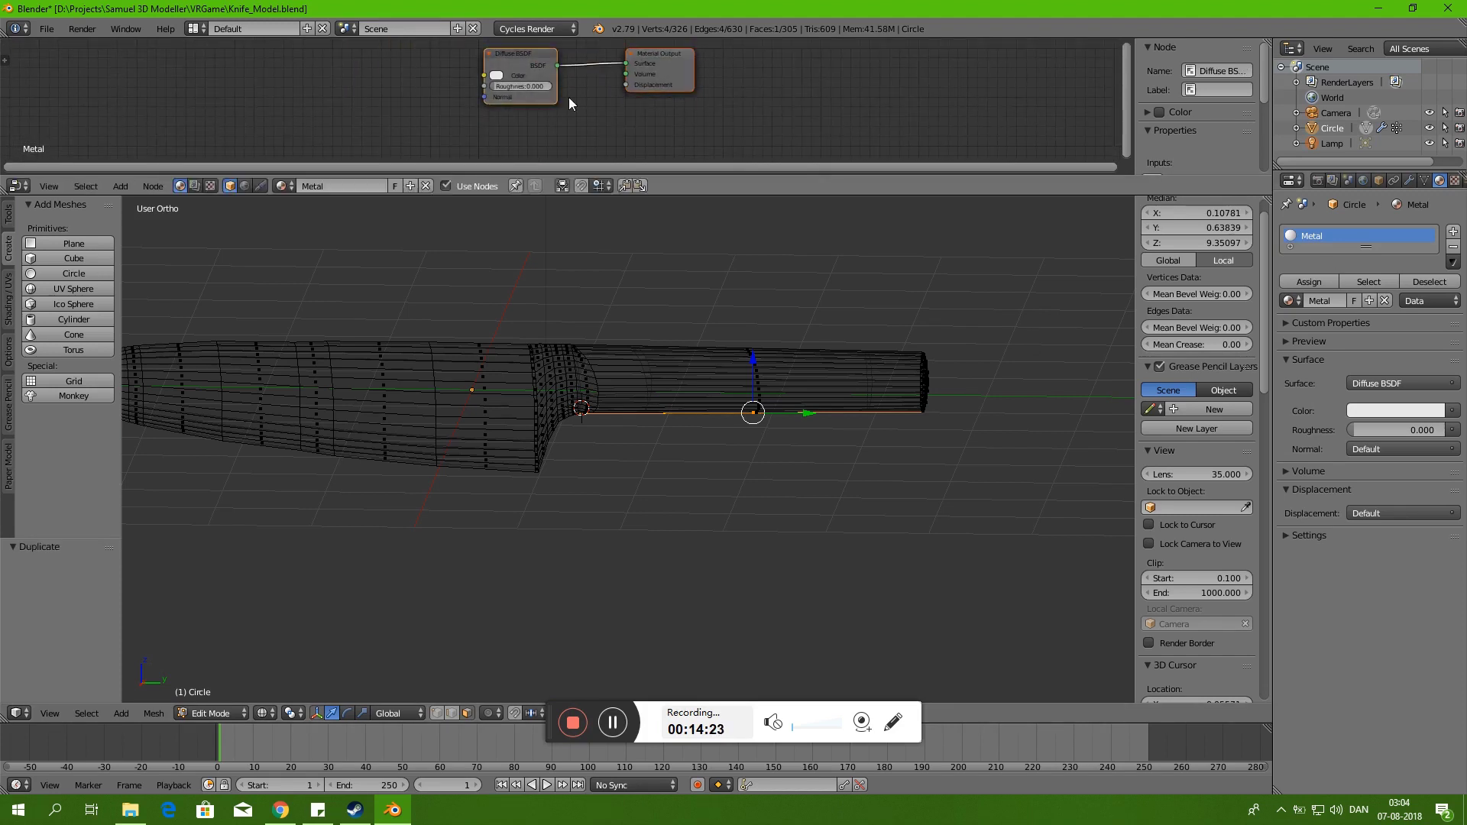
key(shift+a)
text(g)
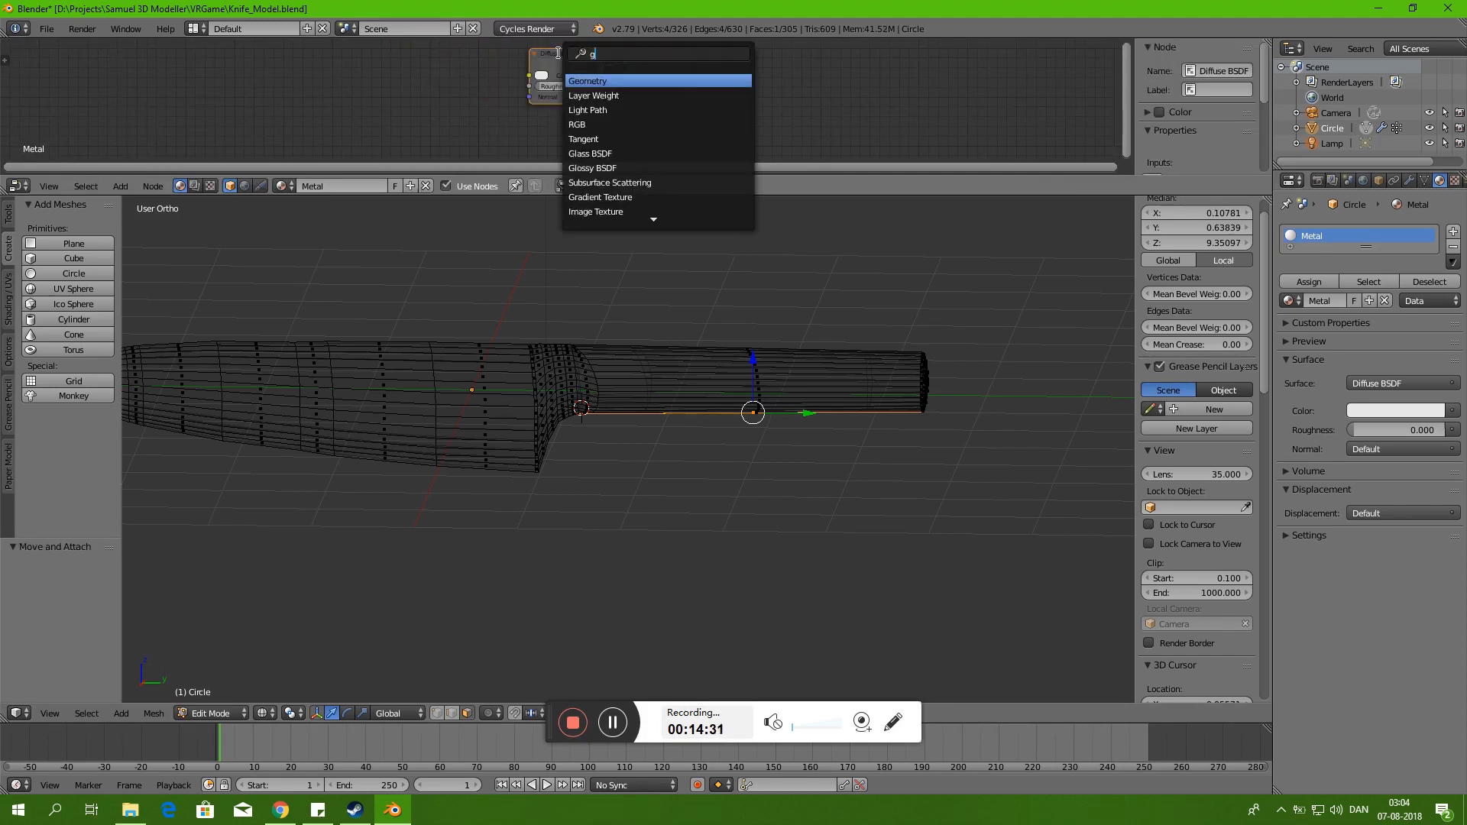
click(581, 146)
key(shift+a)
click(496, 95)
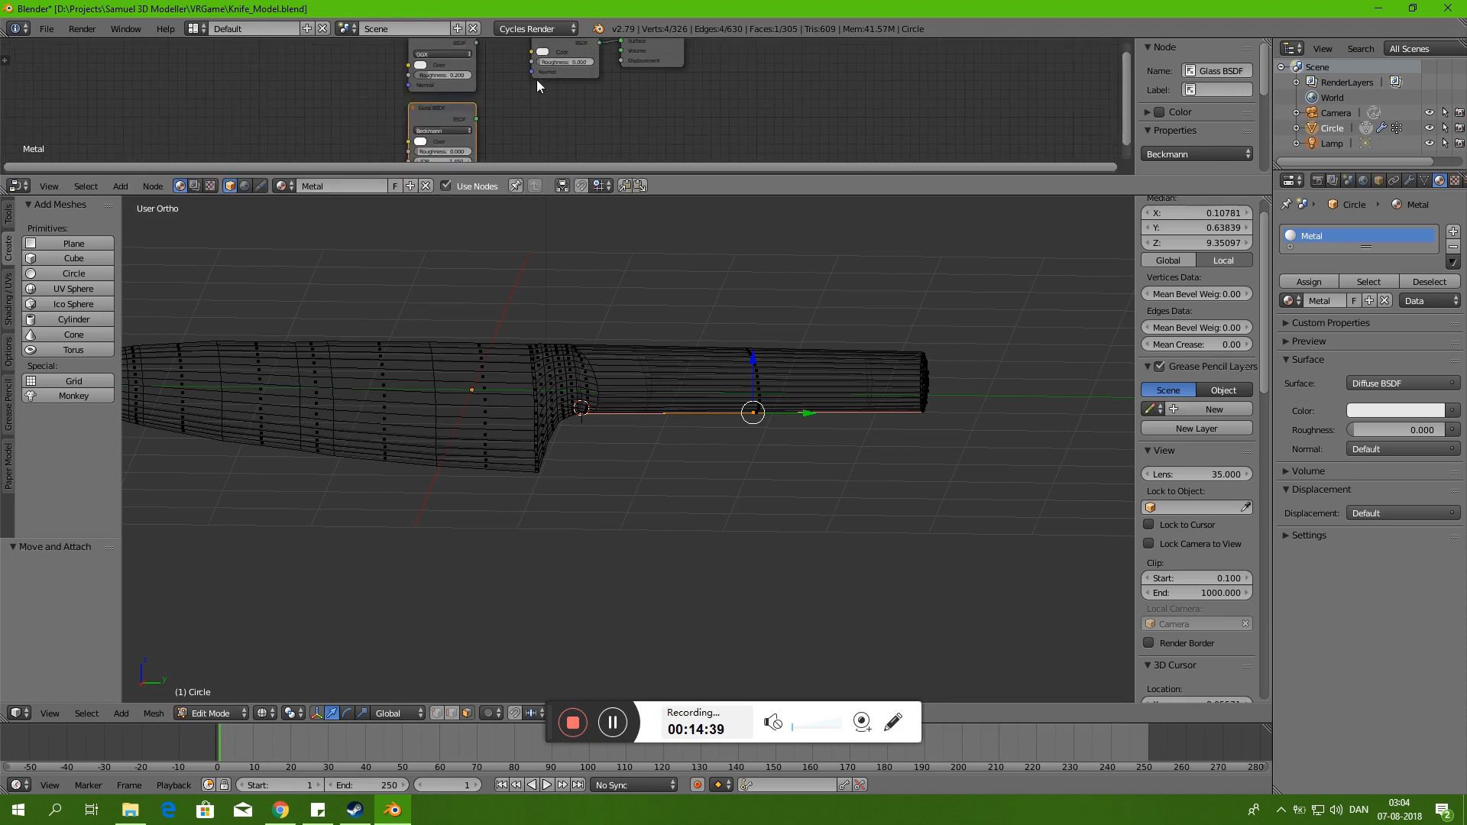
click(528, 126)
- Delete the Diffuse BSDF and connect a new Mix Shader to the Material Output
click(584, 63)
key(x)
key(shift+a)
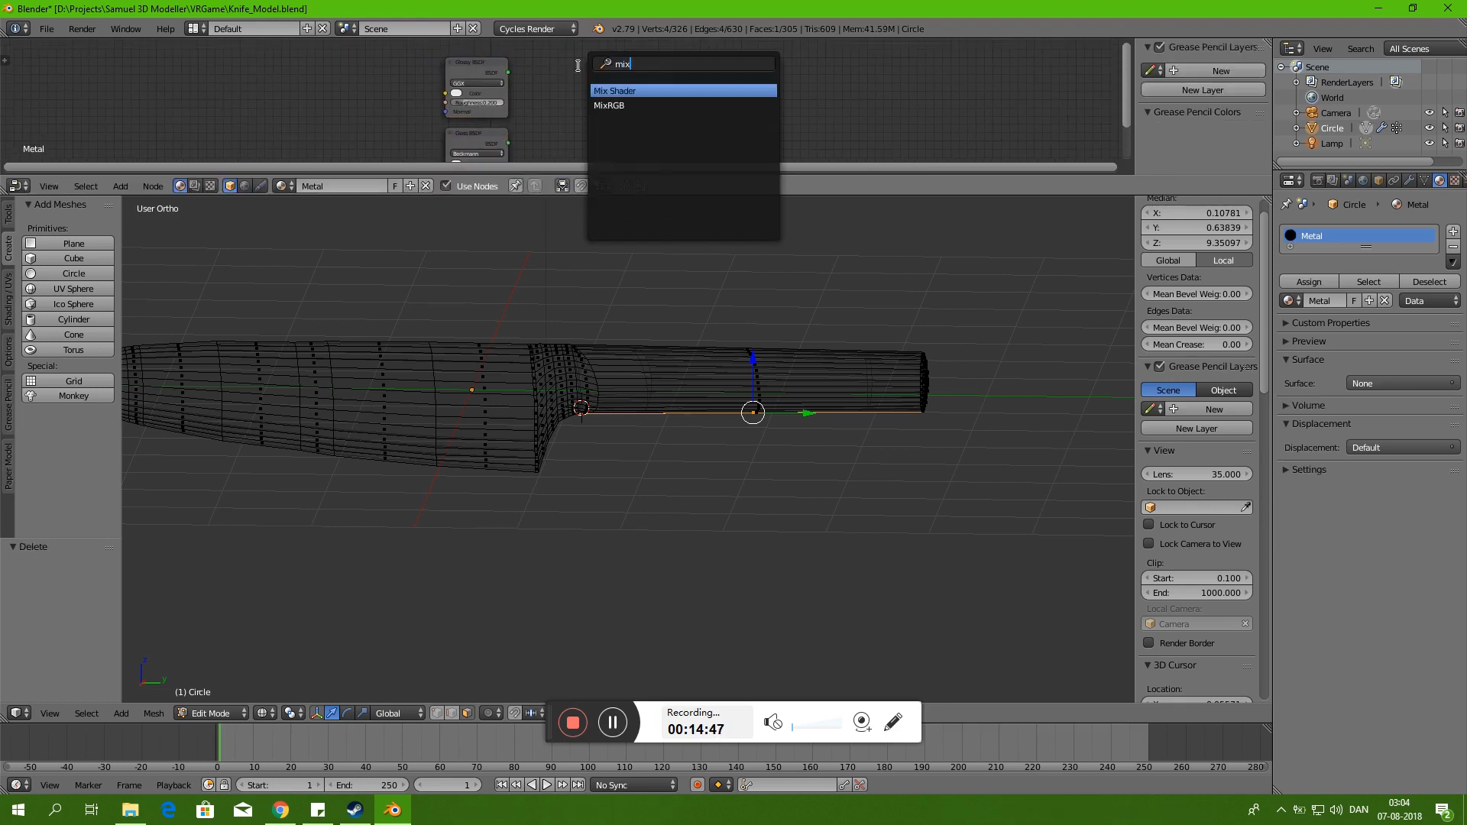
click(611, 77)
drag(594, 70, 617, 70)
- Try a Fresnel node on the mix factor, then remove it and fit all nodes in view
key(shift+a)
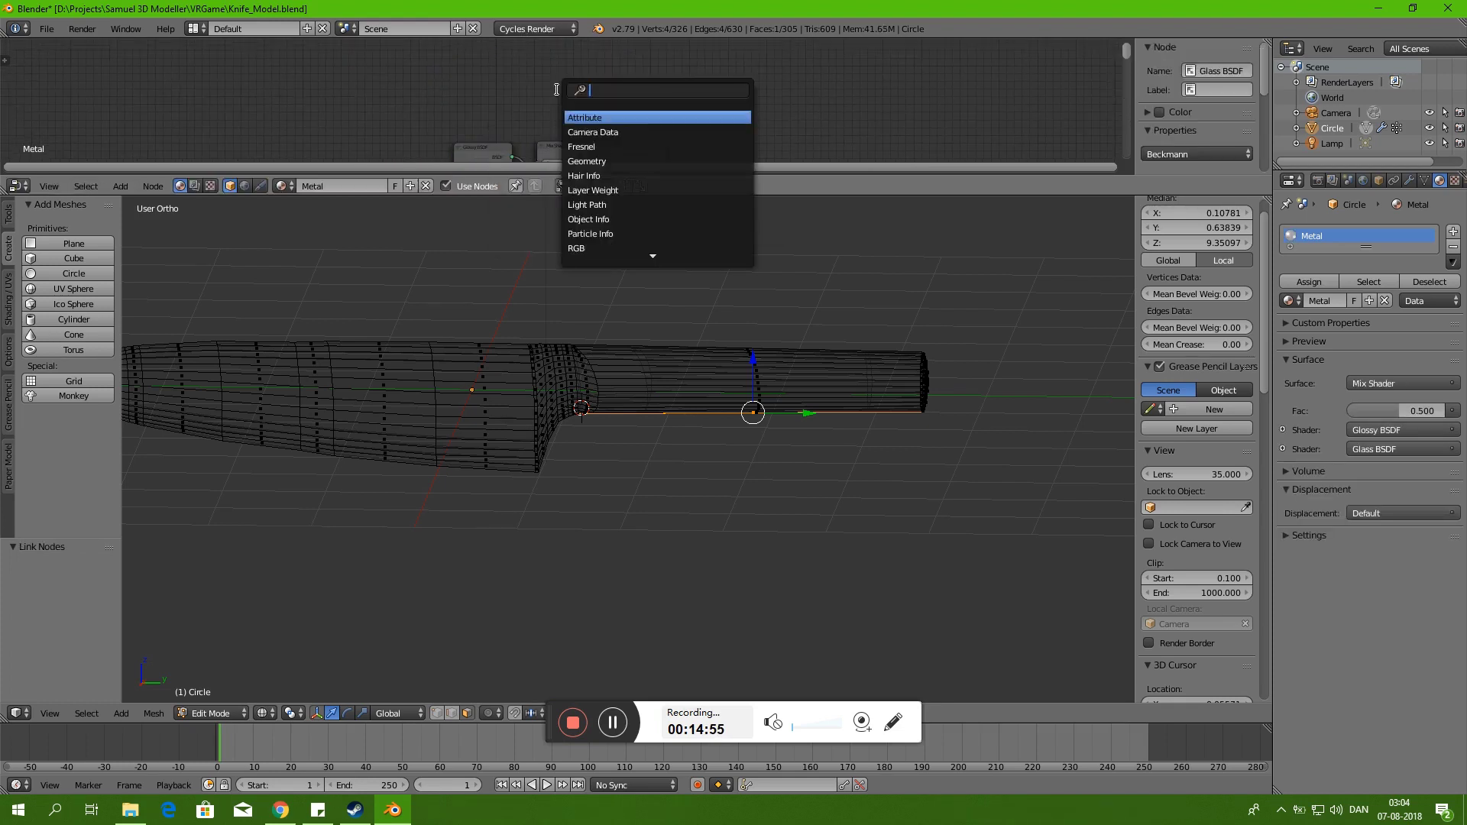
text(fre)
key(Return)
click(482, 76)
drag(507, 73, 537, 135)
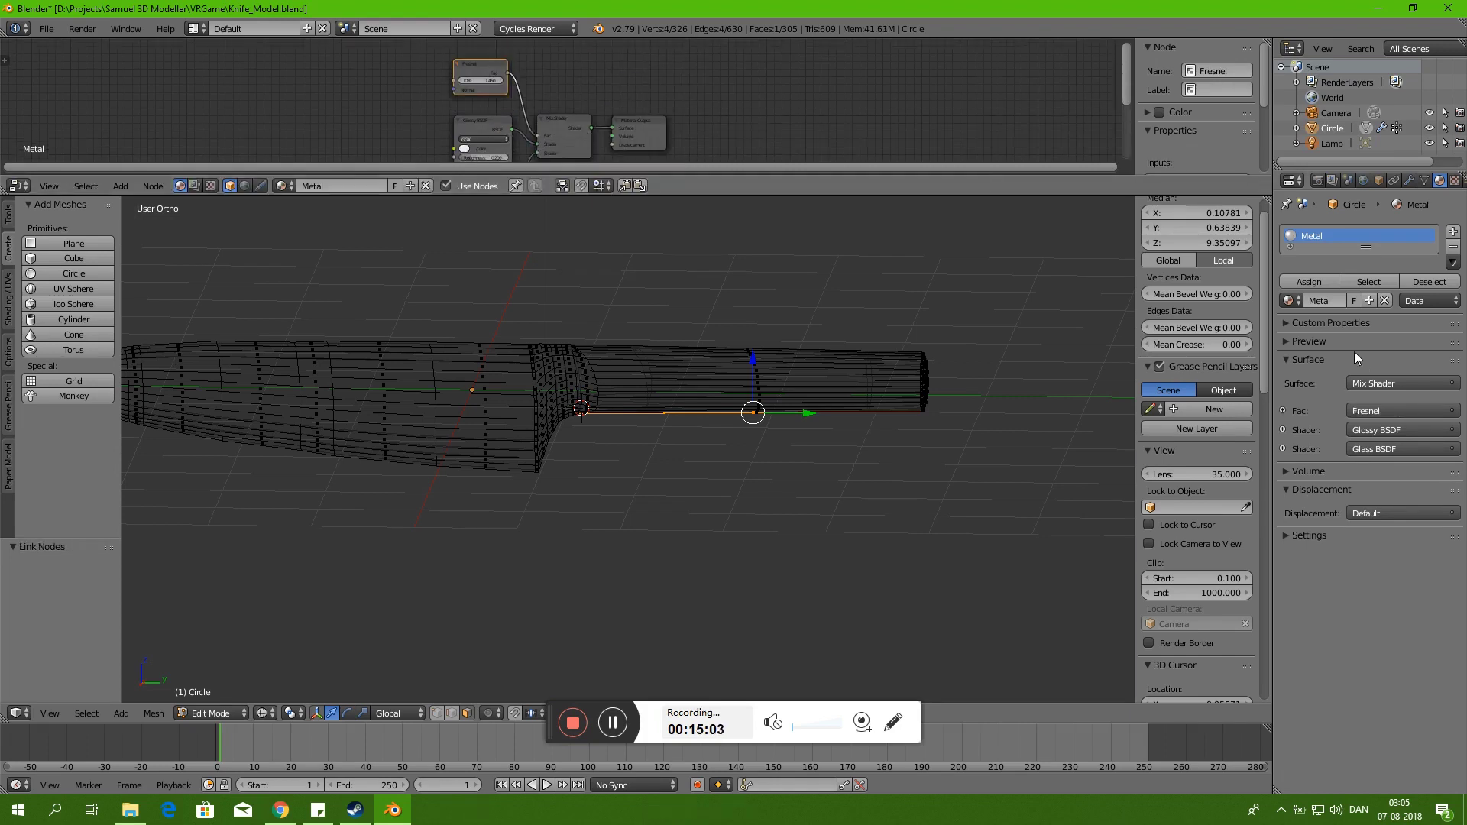
click(1329, 341)
key(x)
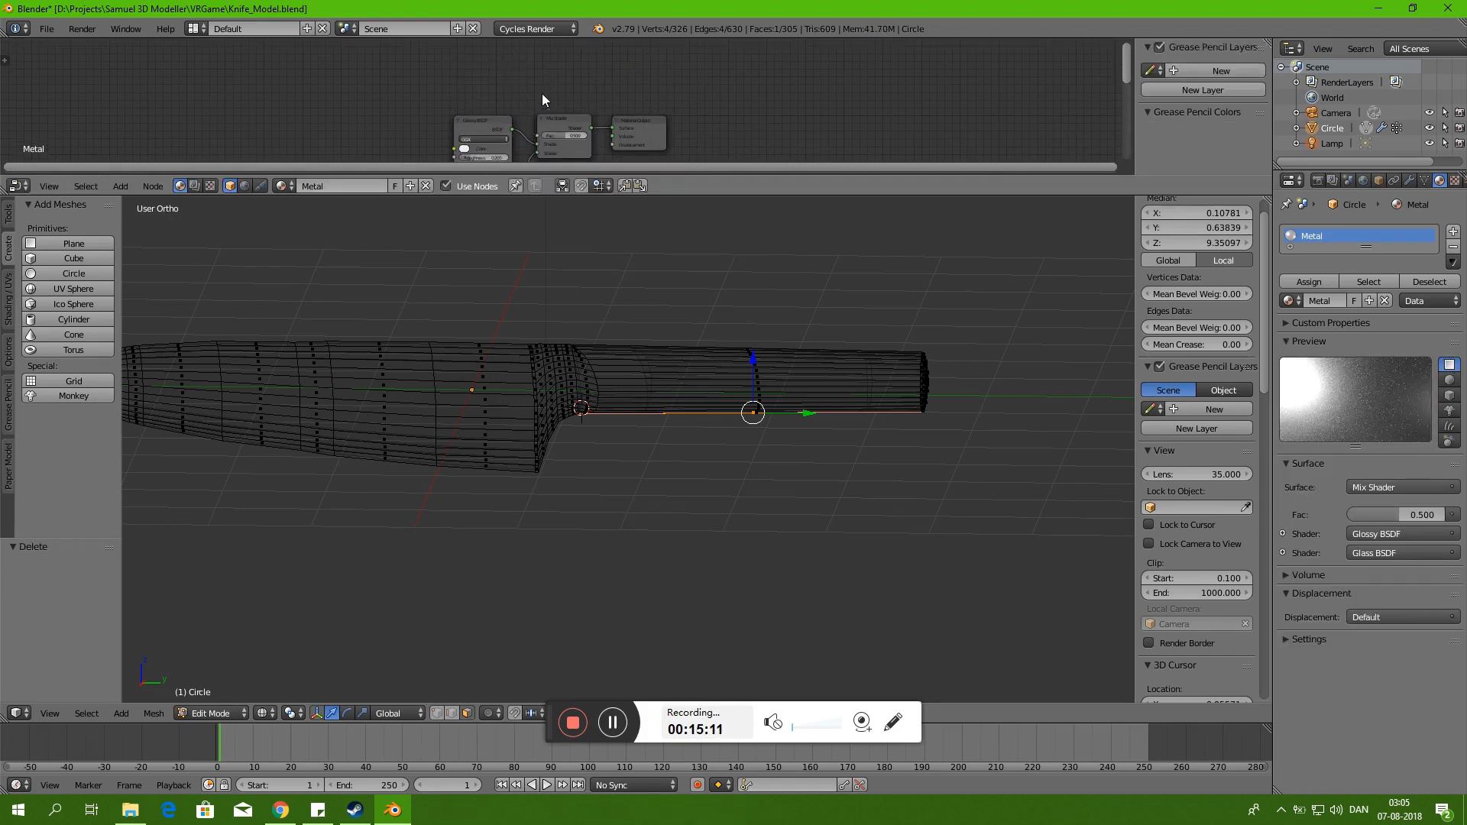
key(Home)
- Set the Glossy BSDF roughness to 0.400
scroll(550, 83, up, 2)
scroll(551, 80, up, 3)
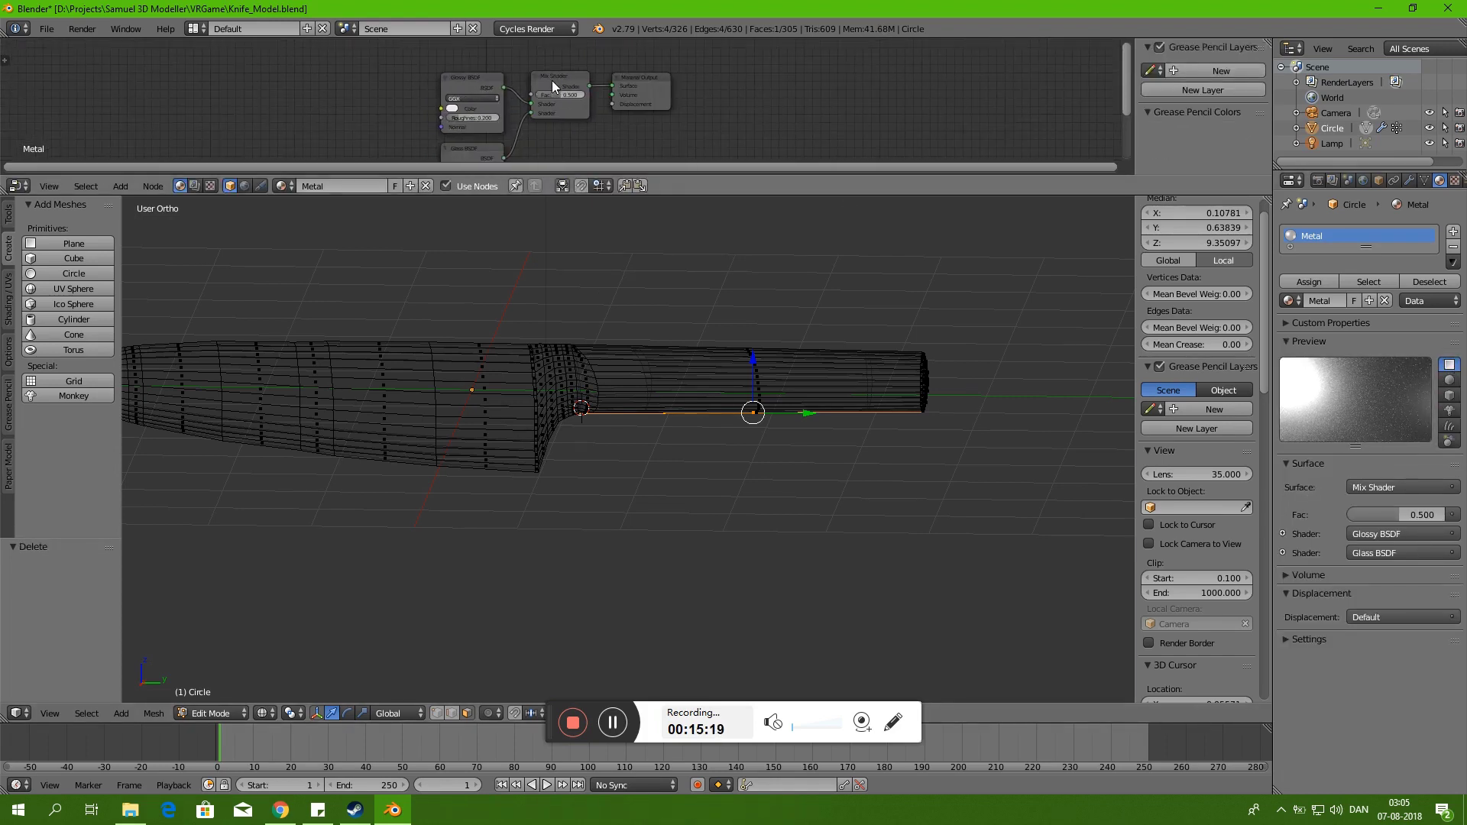
scroll(552, 82, up, 2)
ctrl+scroll(548, 88, up, 3)
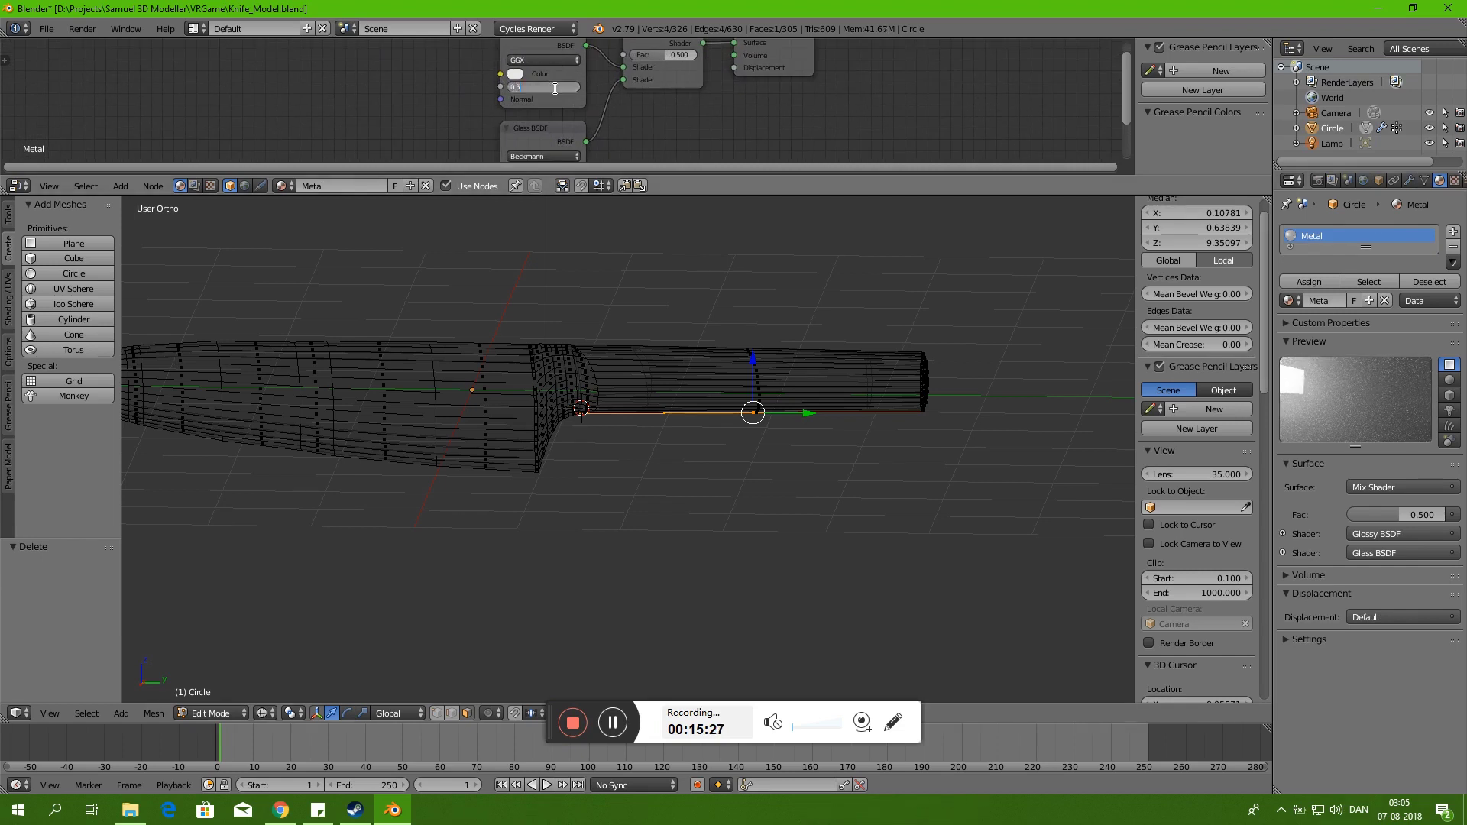
ctrl+scroll(555, 88, up, 5)
click(580, 99)
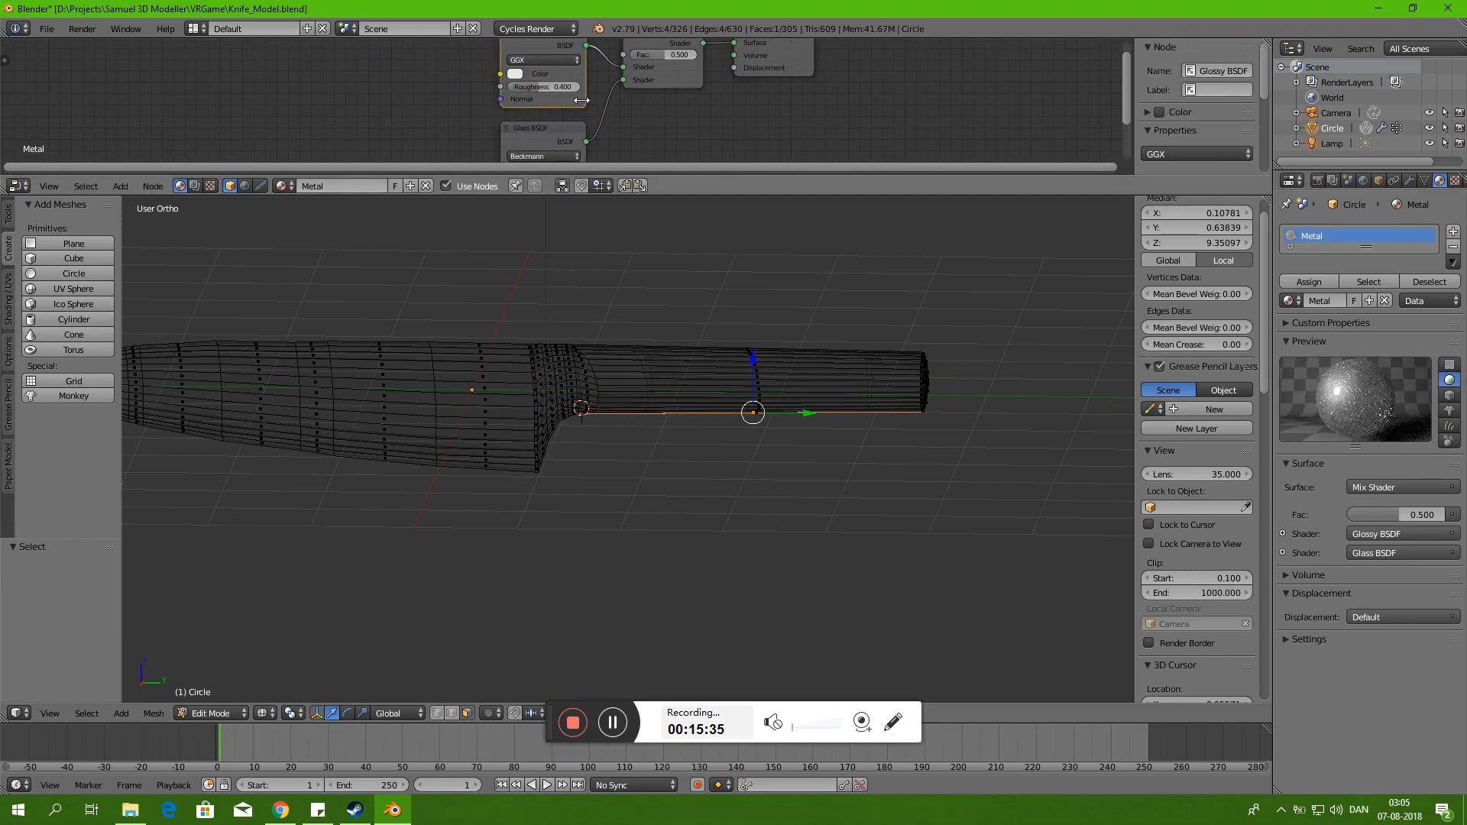
shift+scroll(566, 114, down, 3)
click(548, 126)
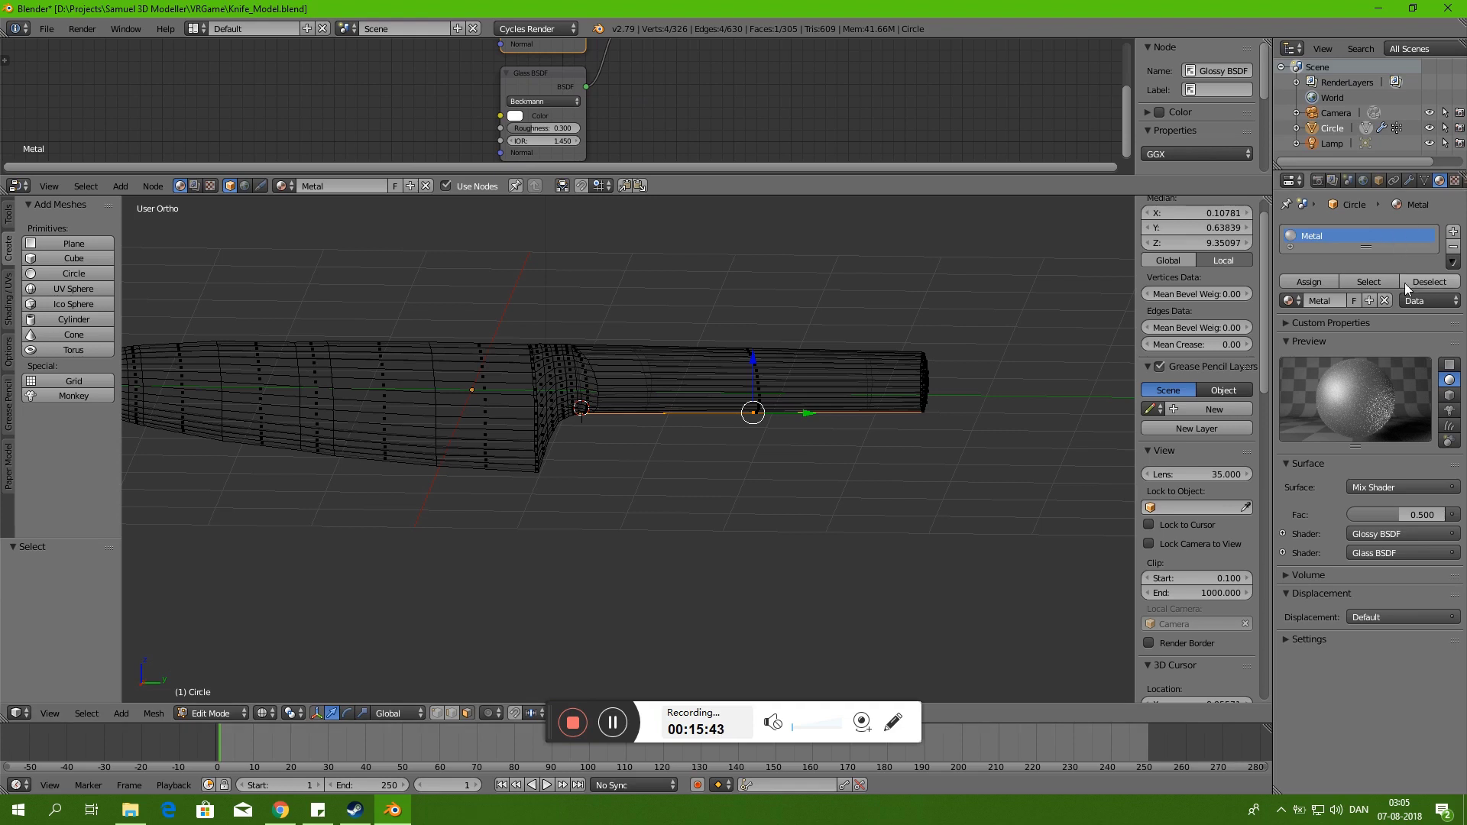
key(a)
click(1424, 180)
- Assign Metal to the Blade vertex group and add a small live-render preview viewport
click(1394, 444)
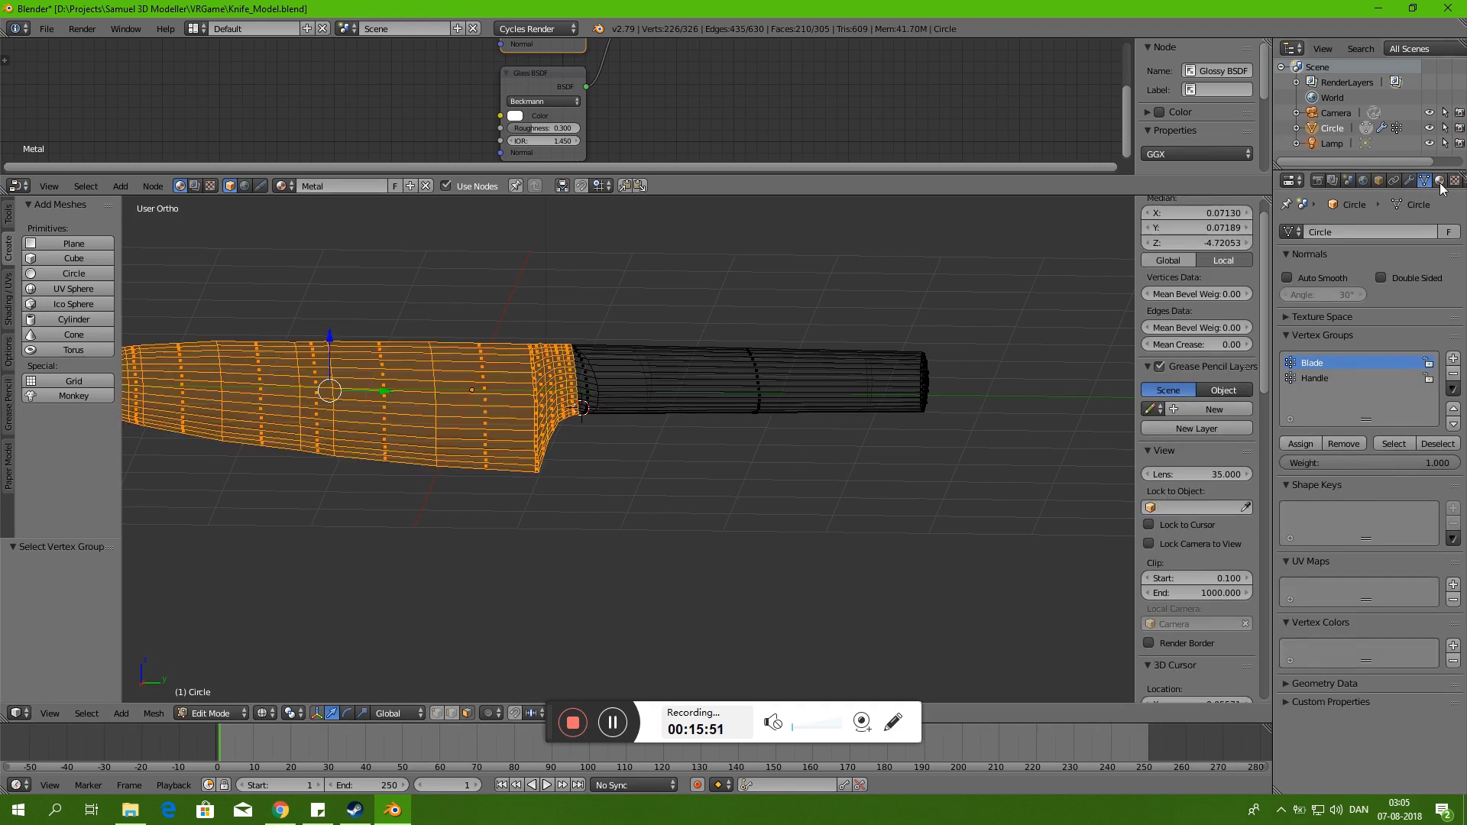
click(1439, 180)
drag(1130, 40, 794, 92)
key(shift+F5)
click(1056, 185)
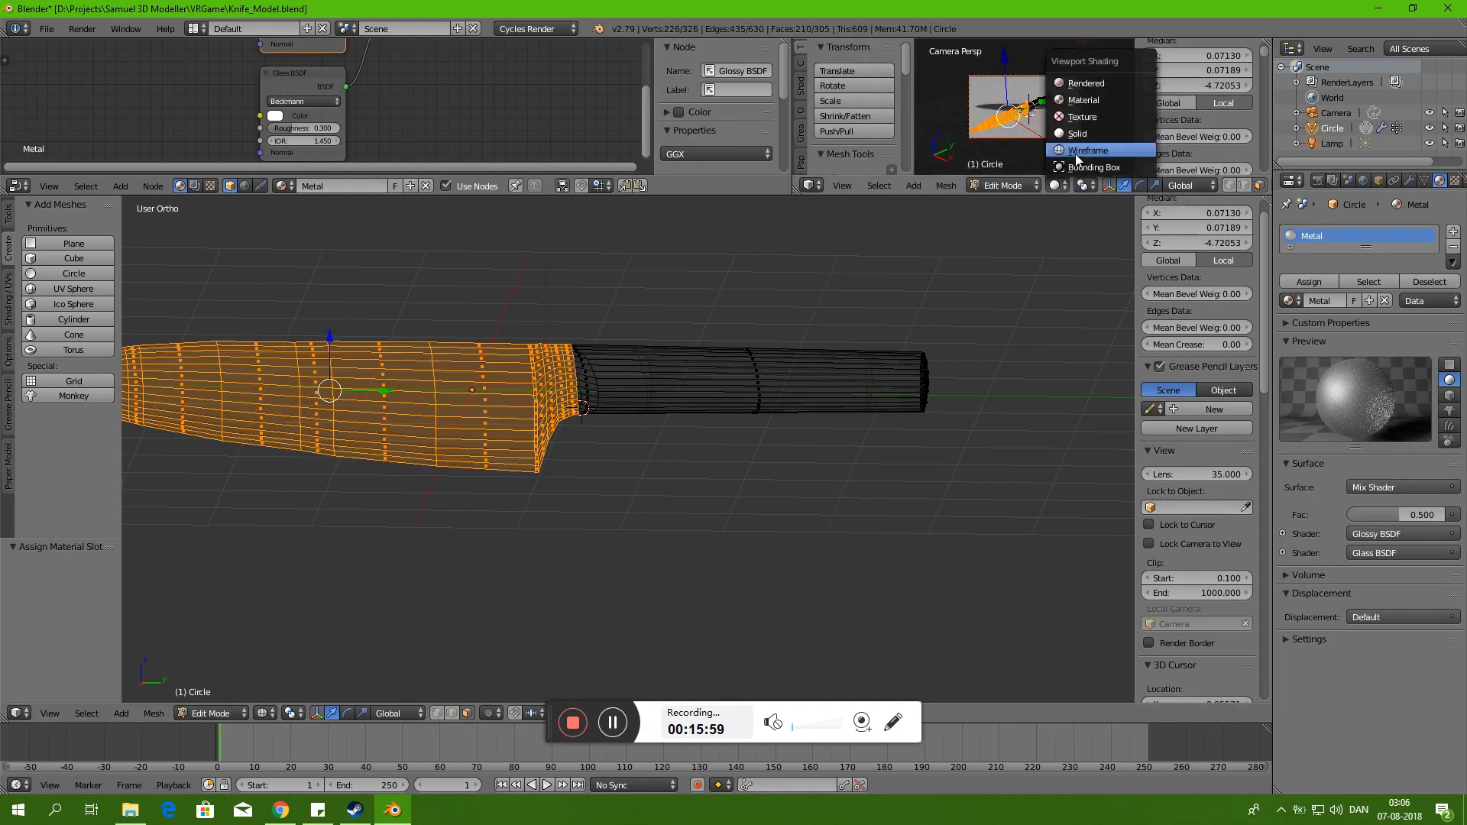
click(1077, 70)
drag(994, 194, 993, 347)
scroll(1009, 169, up, 1)
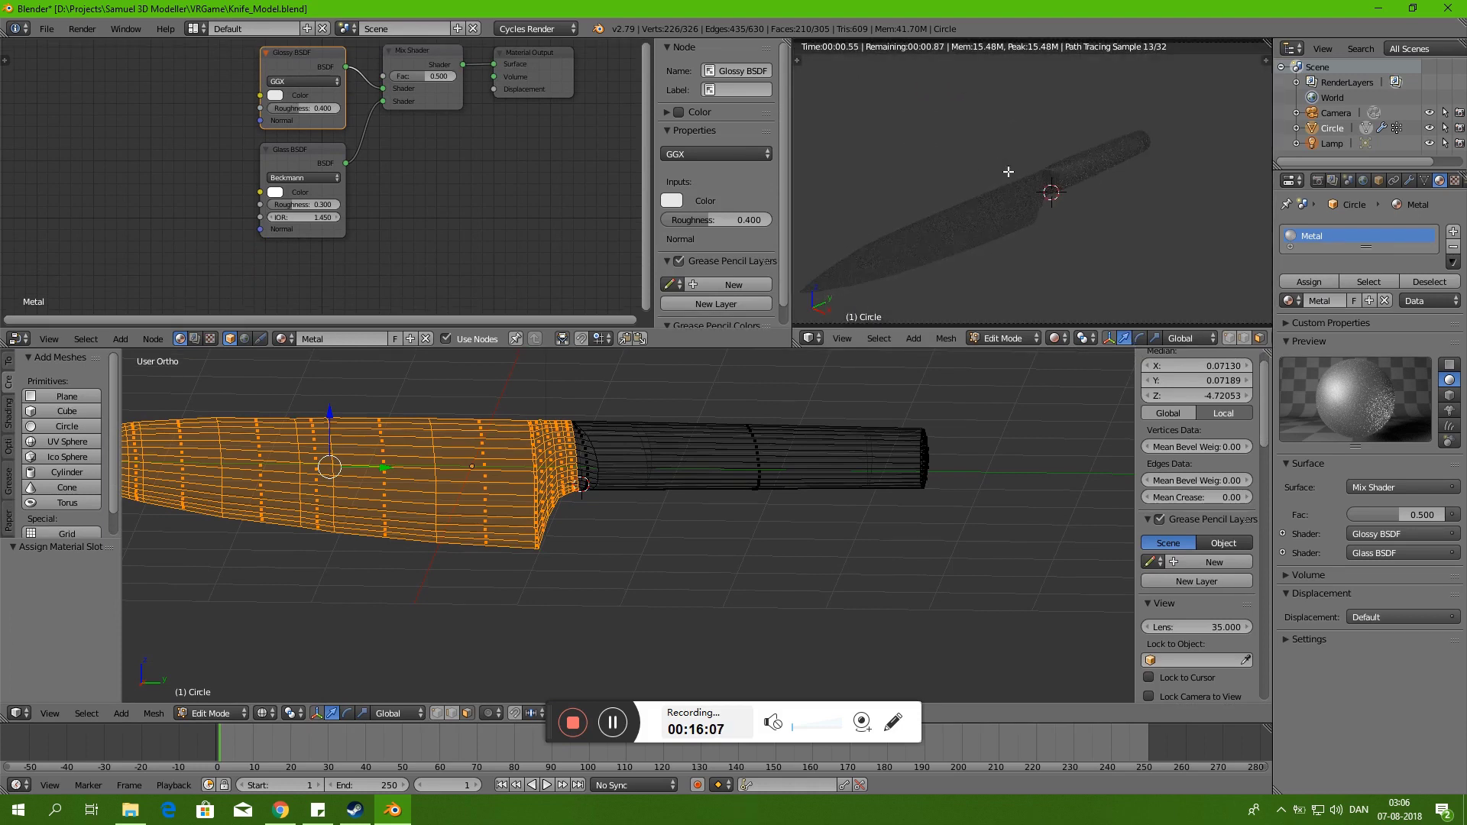
- Create a second material slot with a new Handle material and a Glossy BSDF node
click(1453, 231)
click(1332, 336)
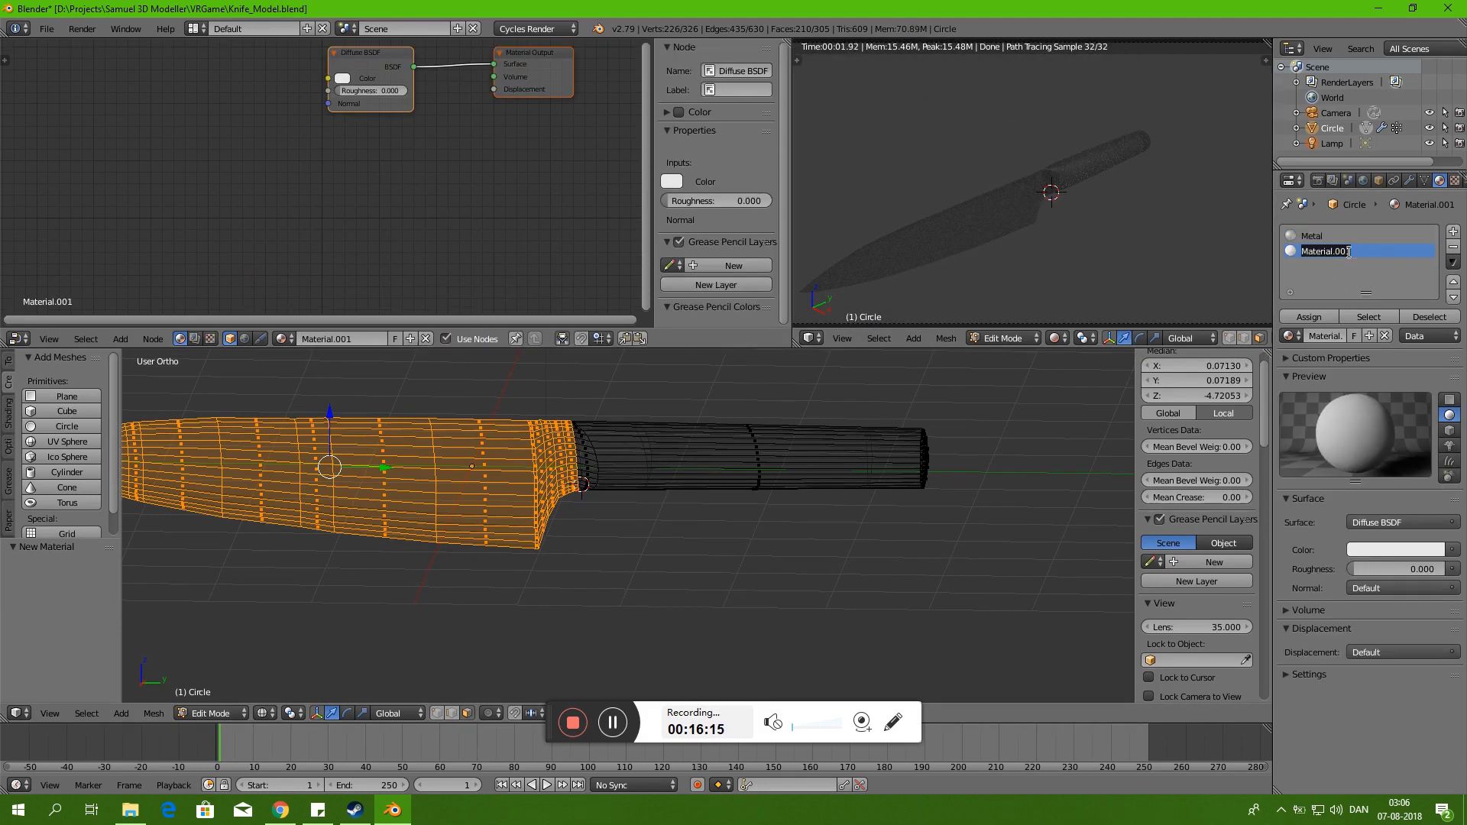
scroll(277, 91, up, 1)
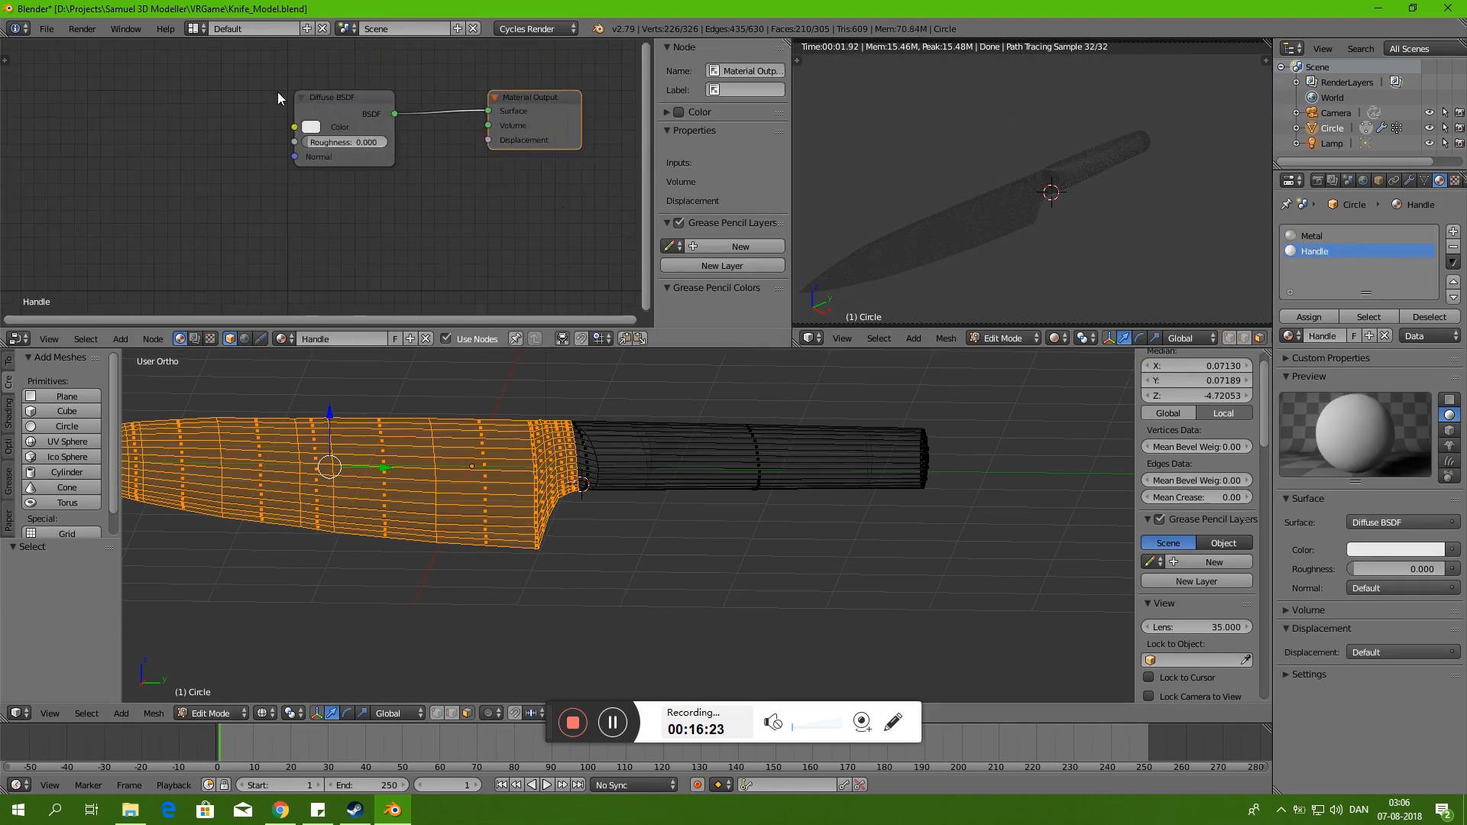
key(shift+a)
text(glossy)
key(Return)
click(139, 93)
- Add Glass BSDF and Translucent BSDF nodes to the Handle material
key(shift+a)
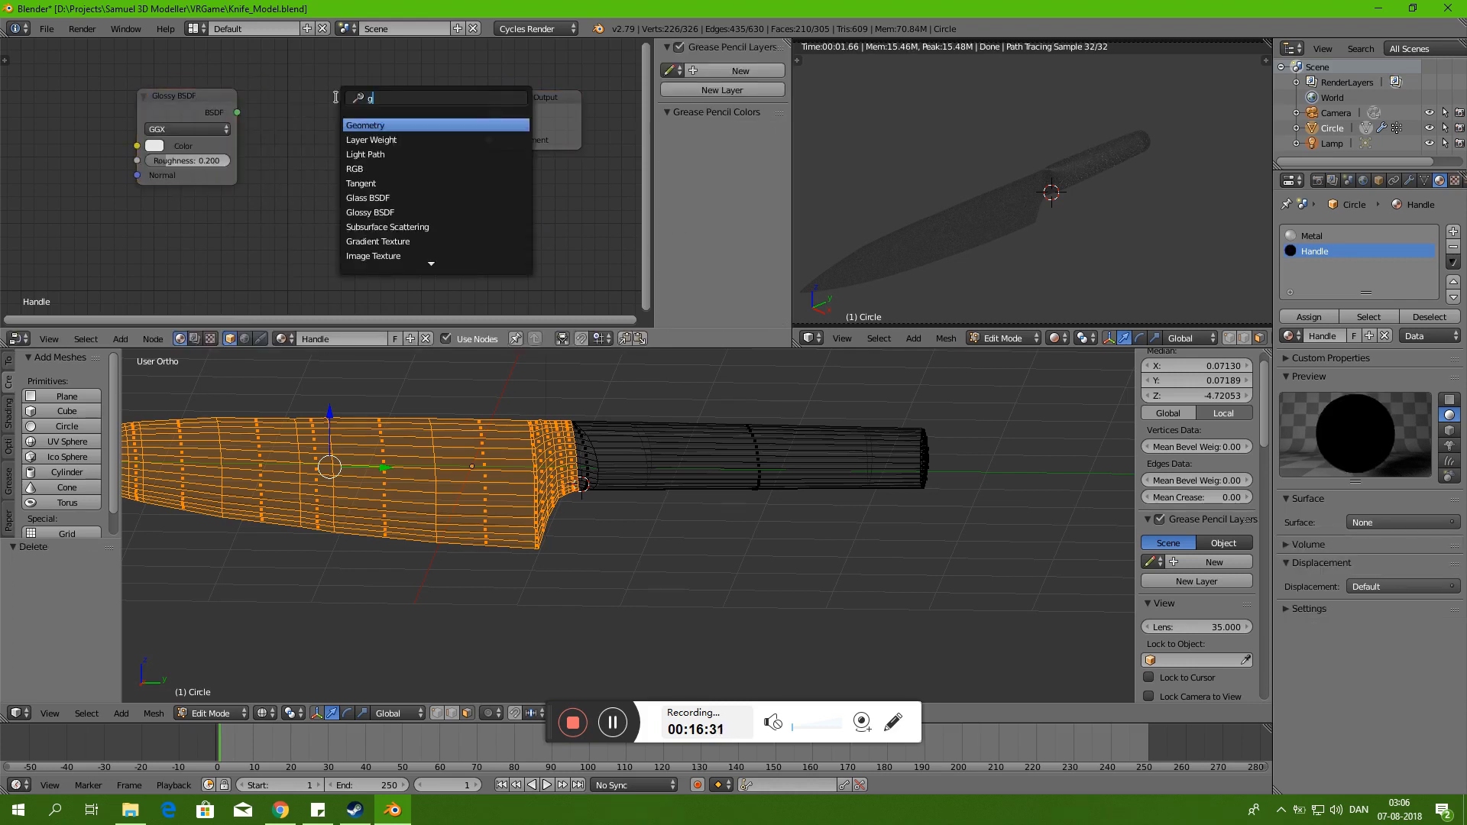
click(474, 202)
click(146, 208)
key(shift+a)
text(tra)
key(Return)
click(343, 273)
- Add a Mix Shader and wire Glossy and Translucent BSDFs into its inputs
key(shift+a)
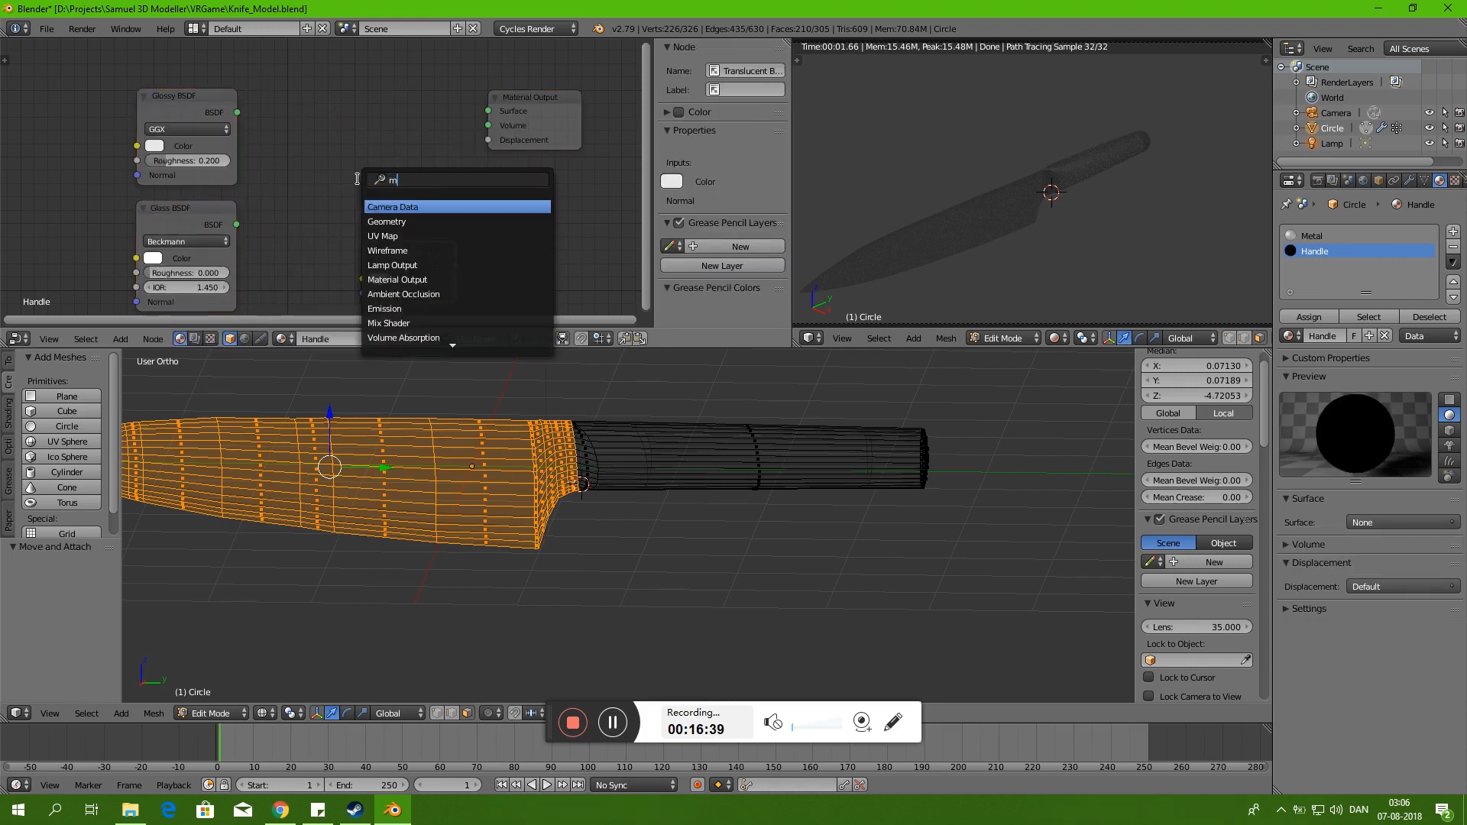
text(mix)
key(Return)
click(356, 88)
drag(237, 112, 357, 141)
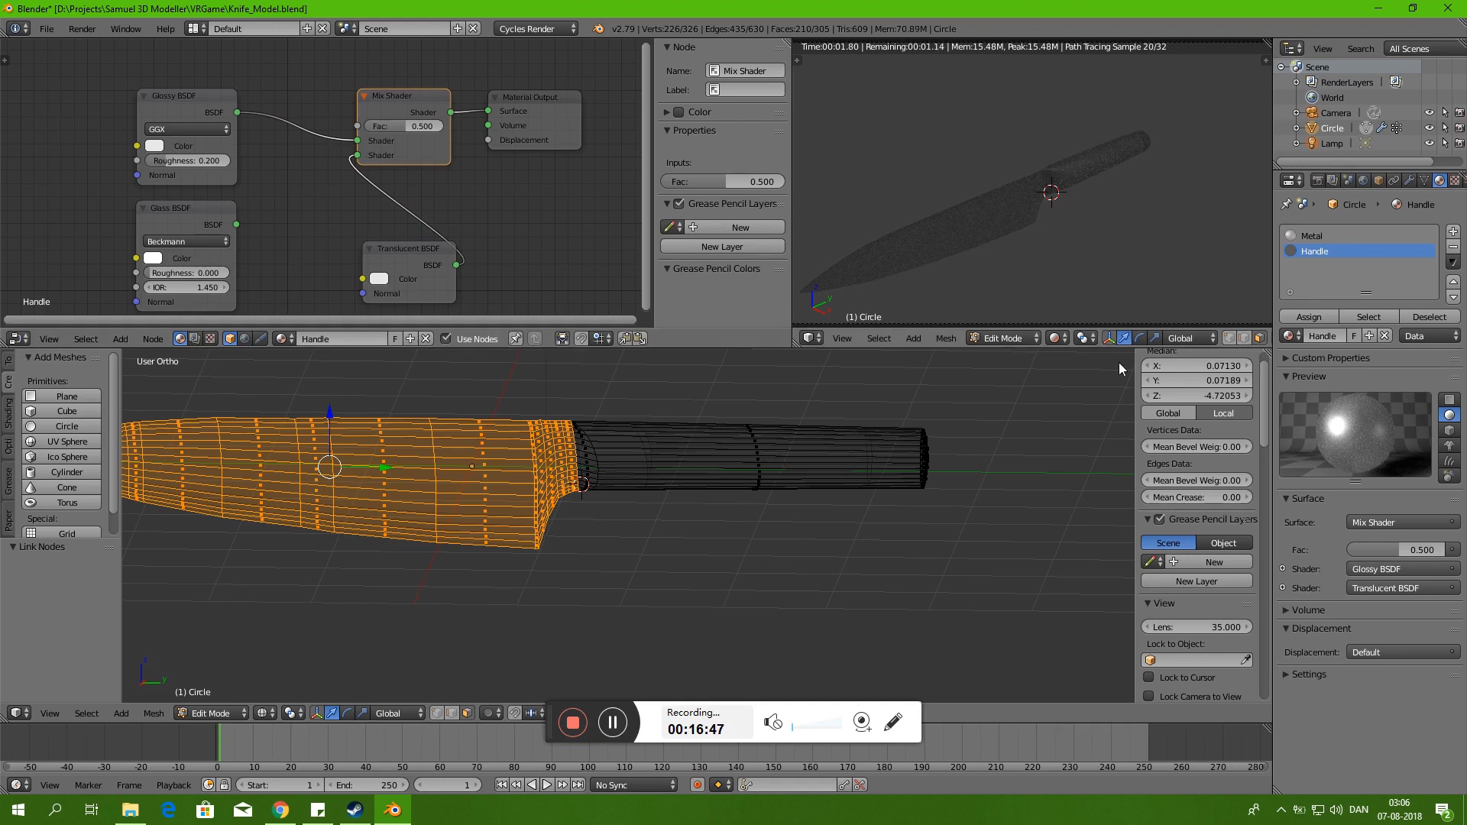
drag(237, 225, 357, 155)
drag(422, 258, 349, 209)
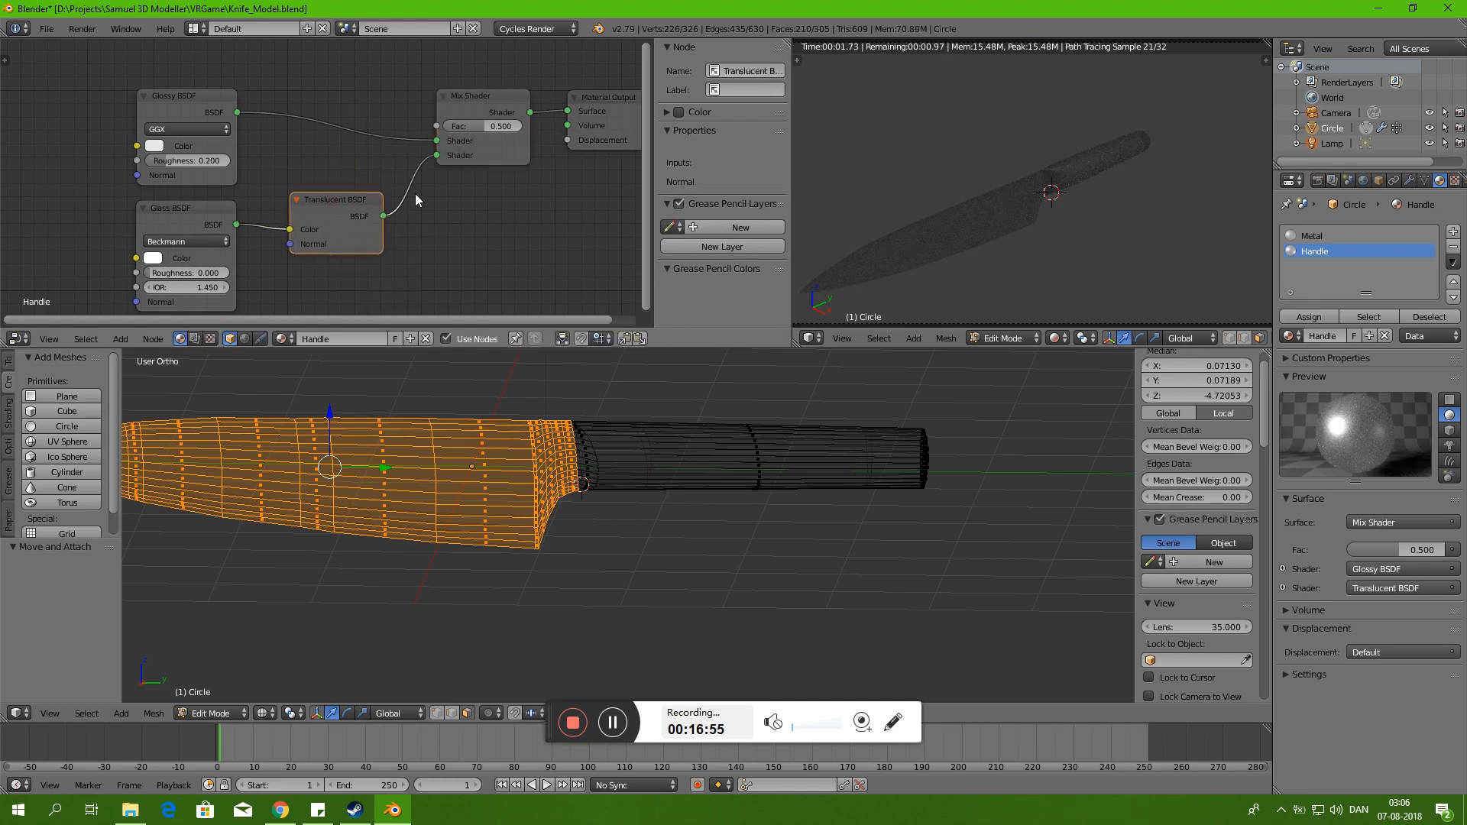
drag(436, 156, 437, 155)
mouse_move(336, 201)
mouse_down()
mouse_move(348, 180)
mouse_move(322, 222)
mouse_up()
- Delete the unused Glass BSDF and darken the Glossy BSDF colour
click(183, 208)
key(x)
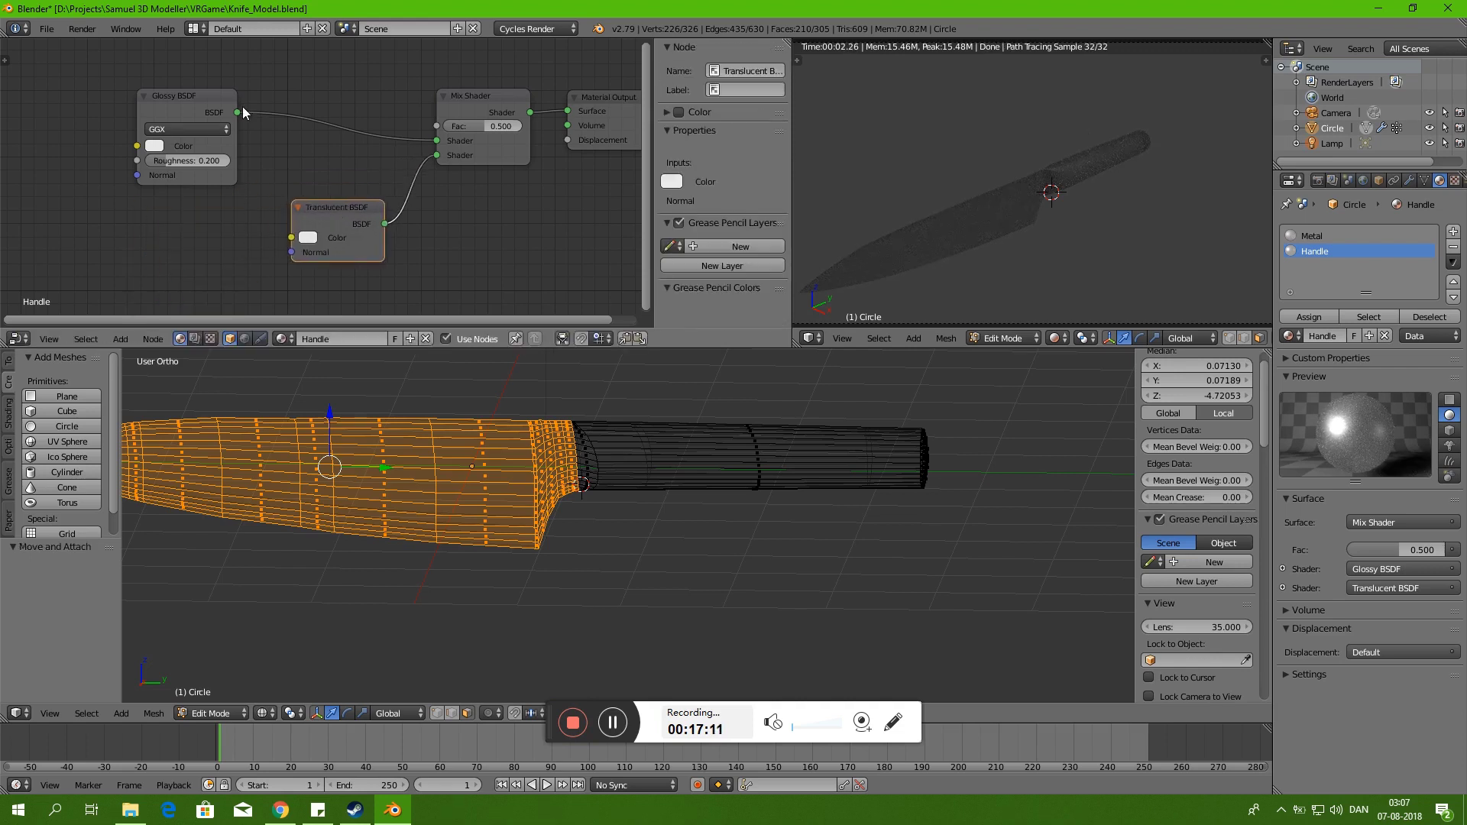
drag(200, 95, 346, 97)
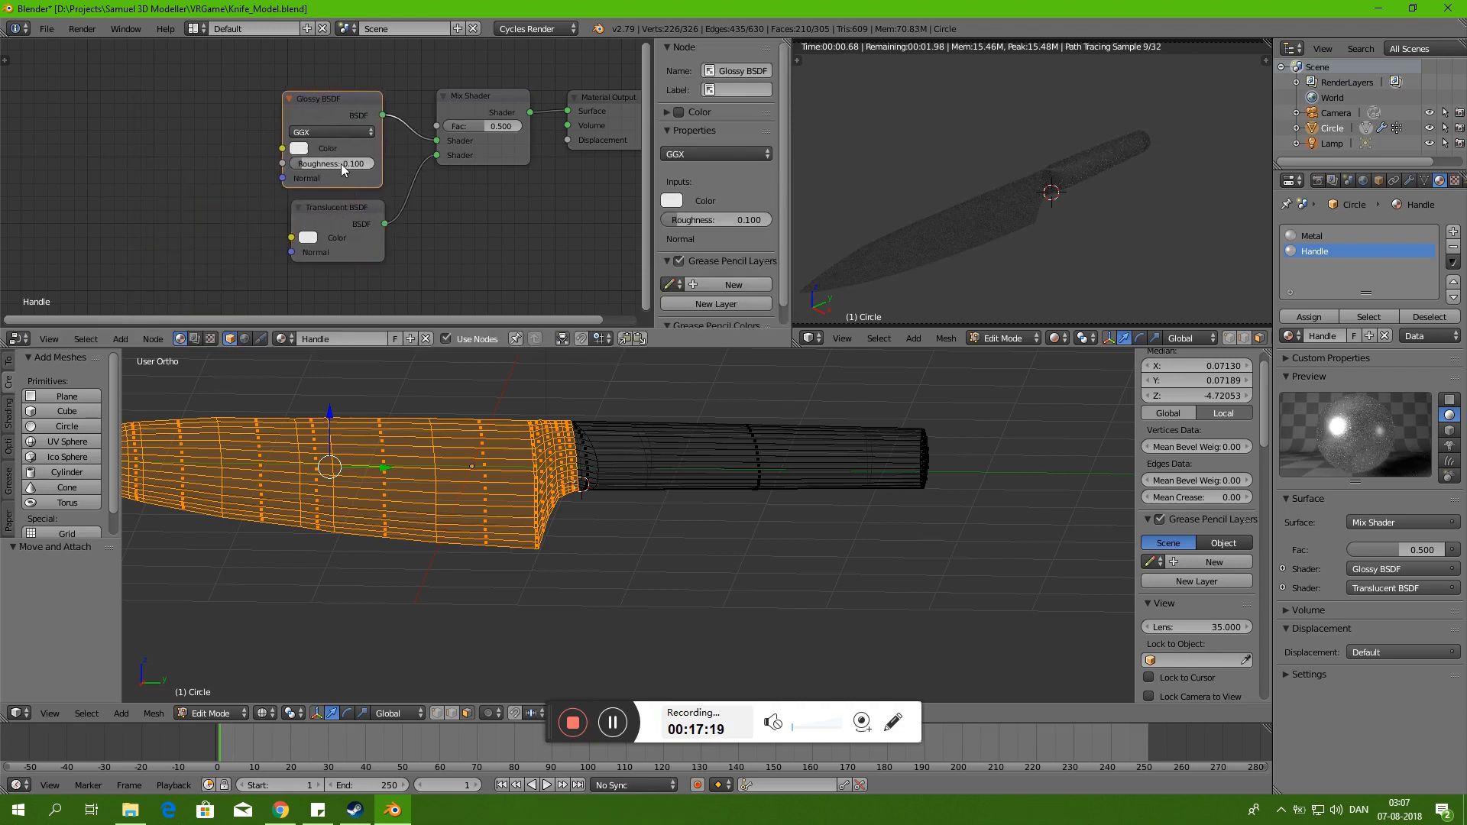
click(299, 148)
click(364, 295)
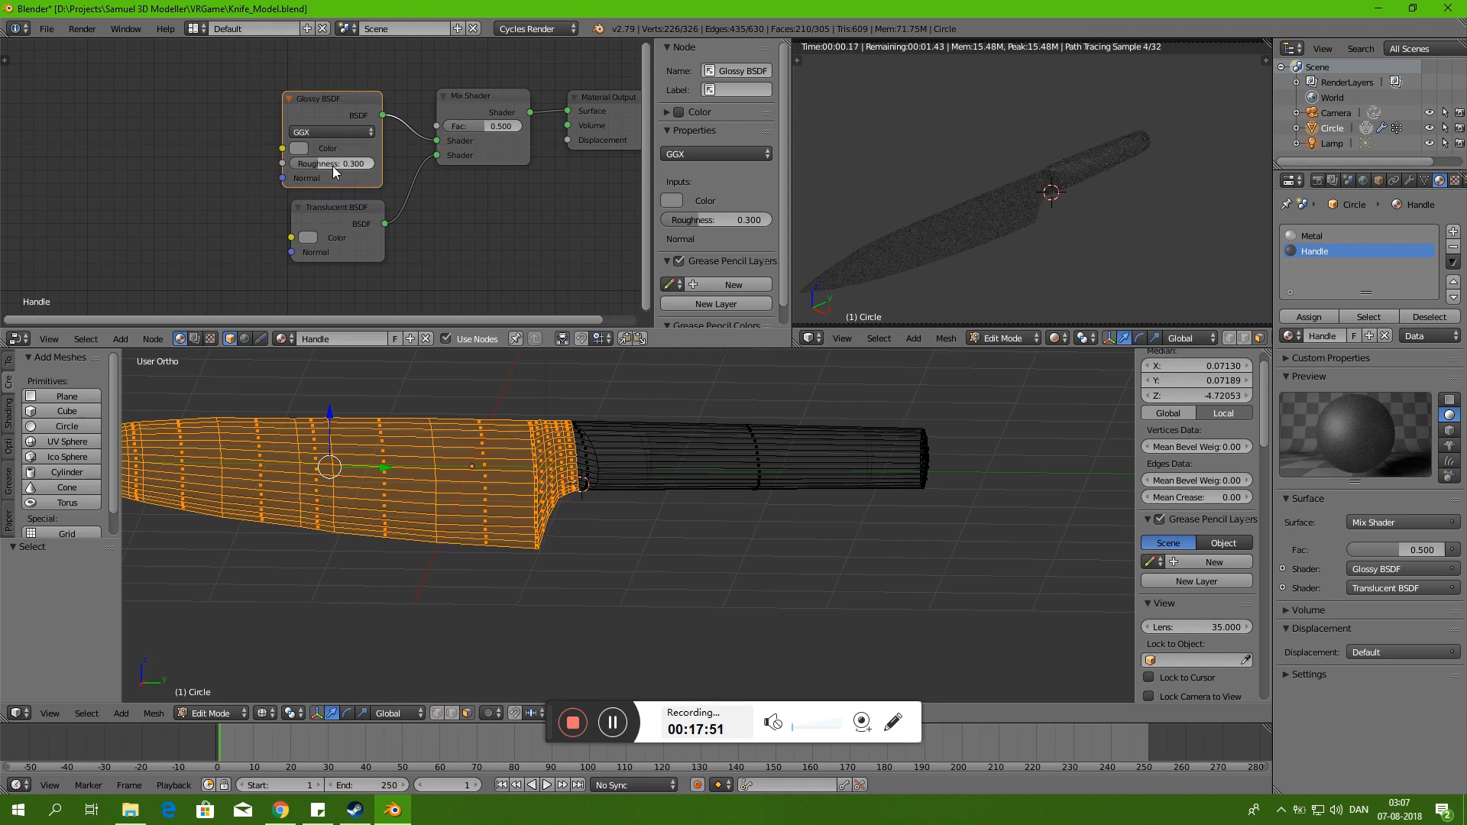
- Assign the Handle material to the handle vertices, excluding the Blade group
key(a)
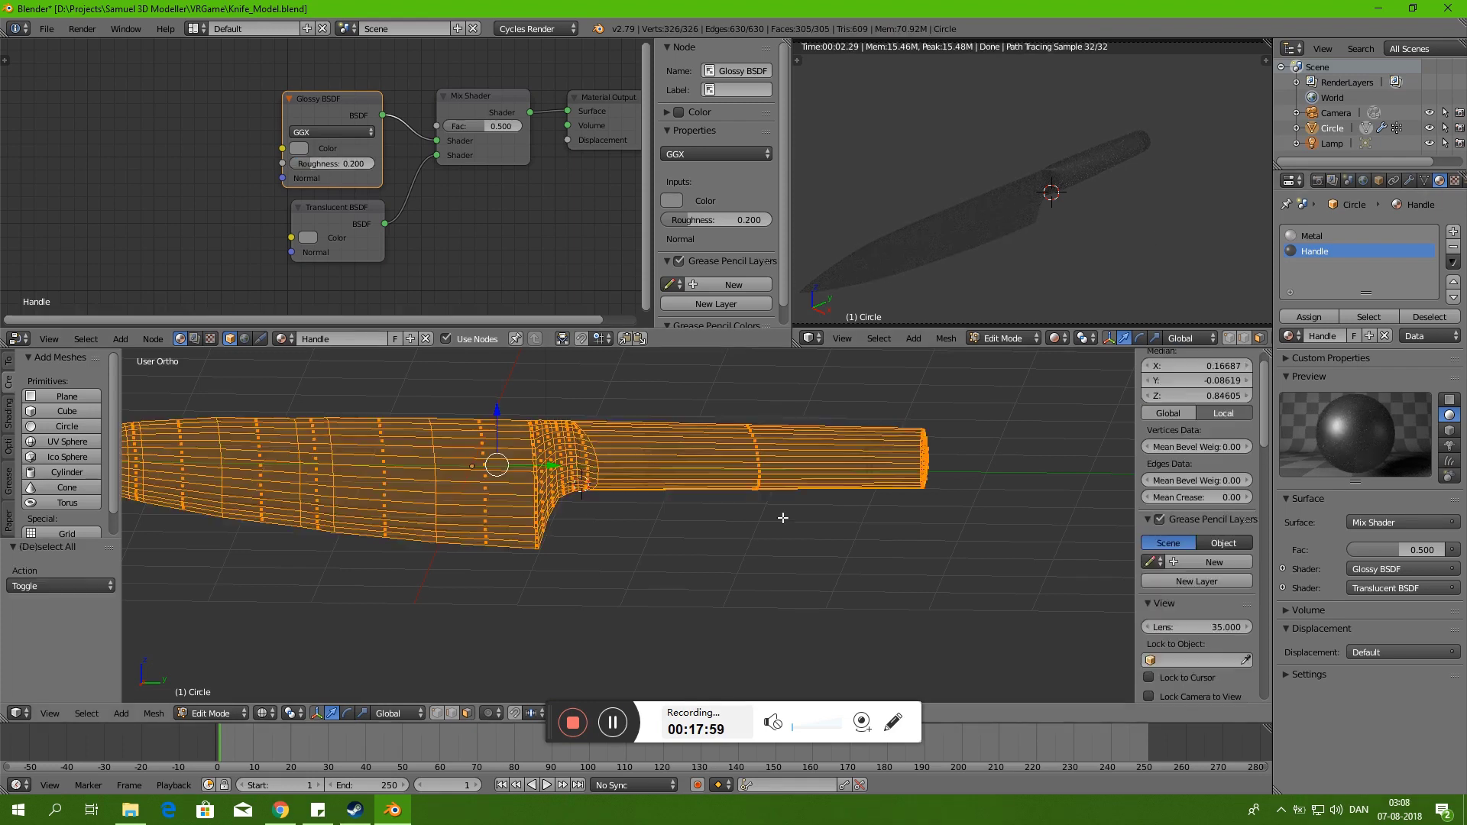
click(1424, 180)
click(1436, 444)
click(1440, 180)
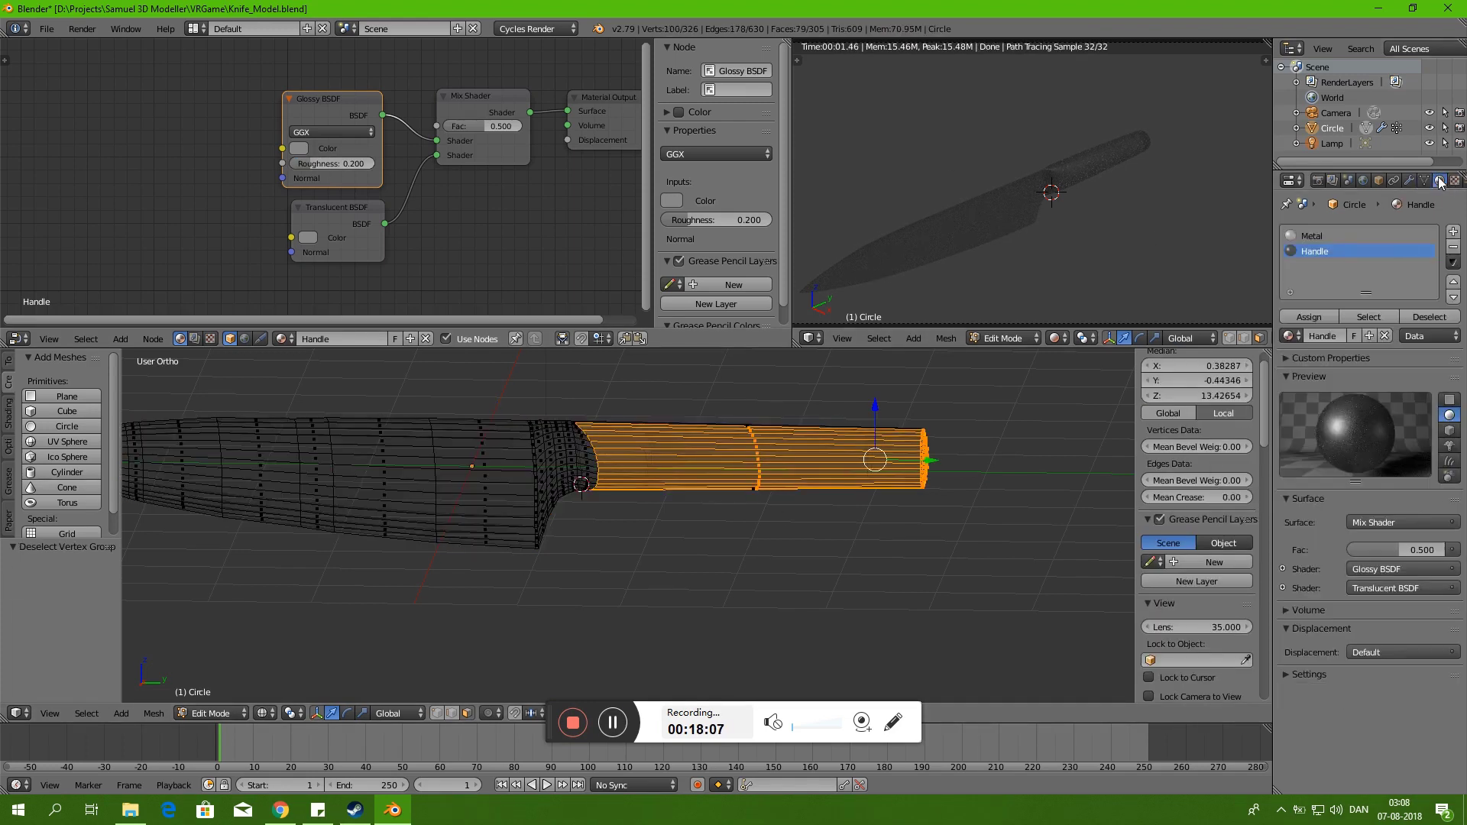
click(1309, 316)
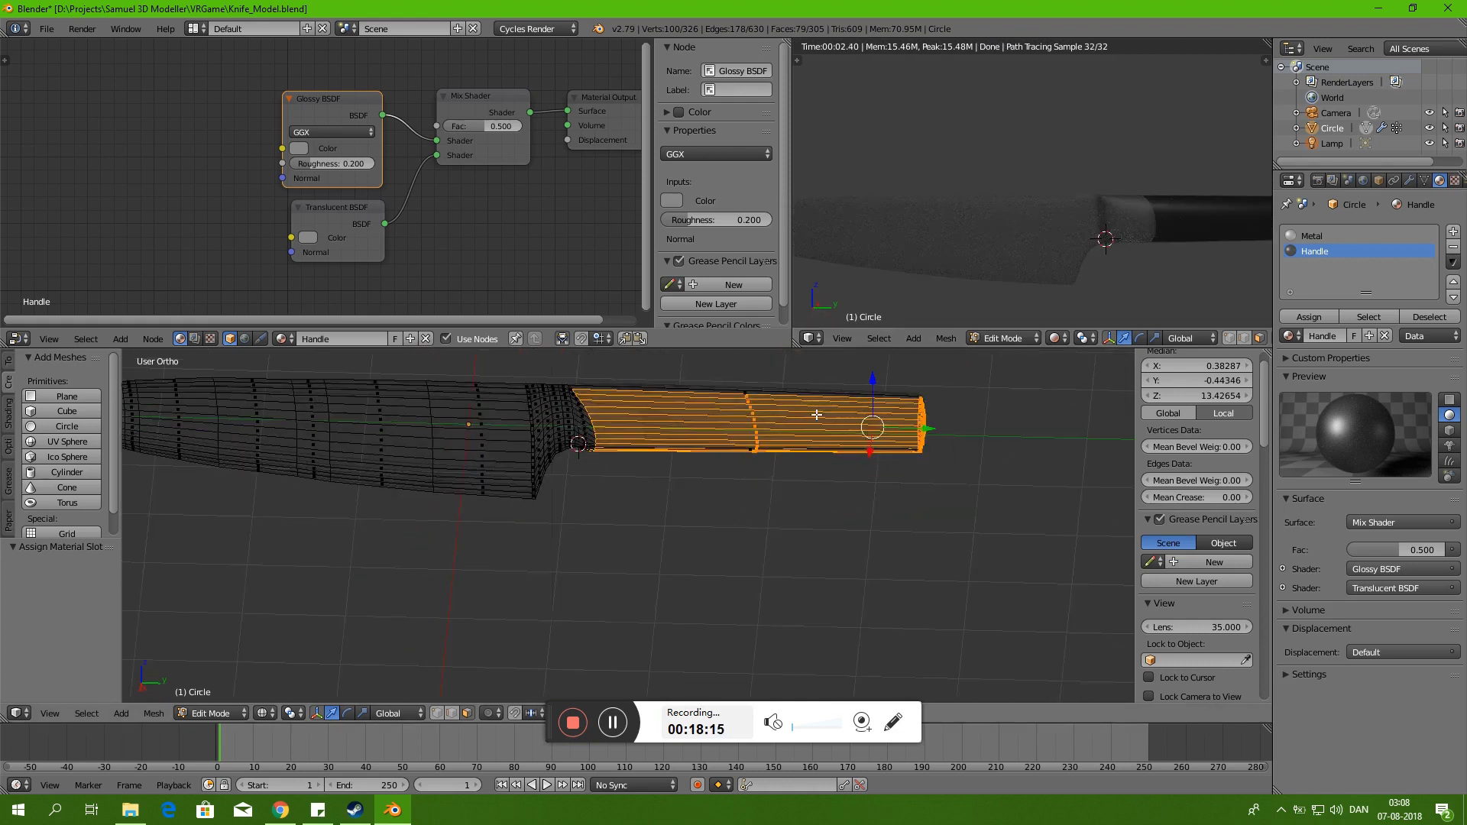
- Inspect the bolster and handle joint from the right side and check the Metal slot
key(KP_3)
scroll(554, 581, up, 4)
scroll(554, 581, up, 1)
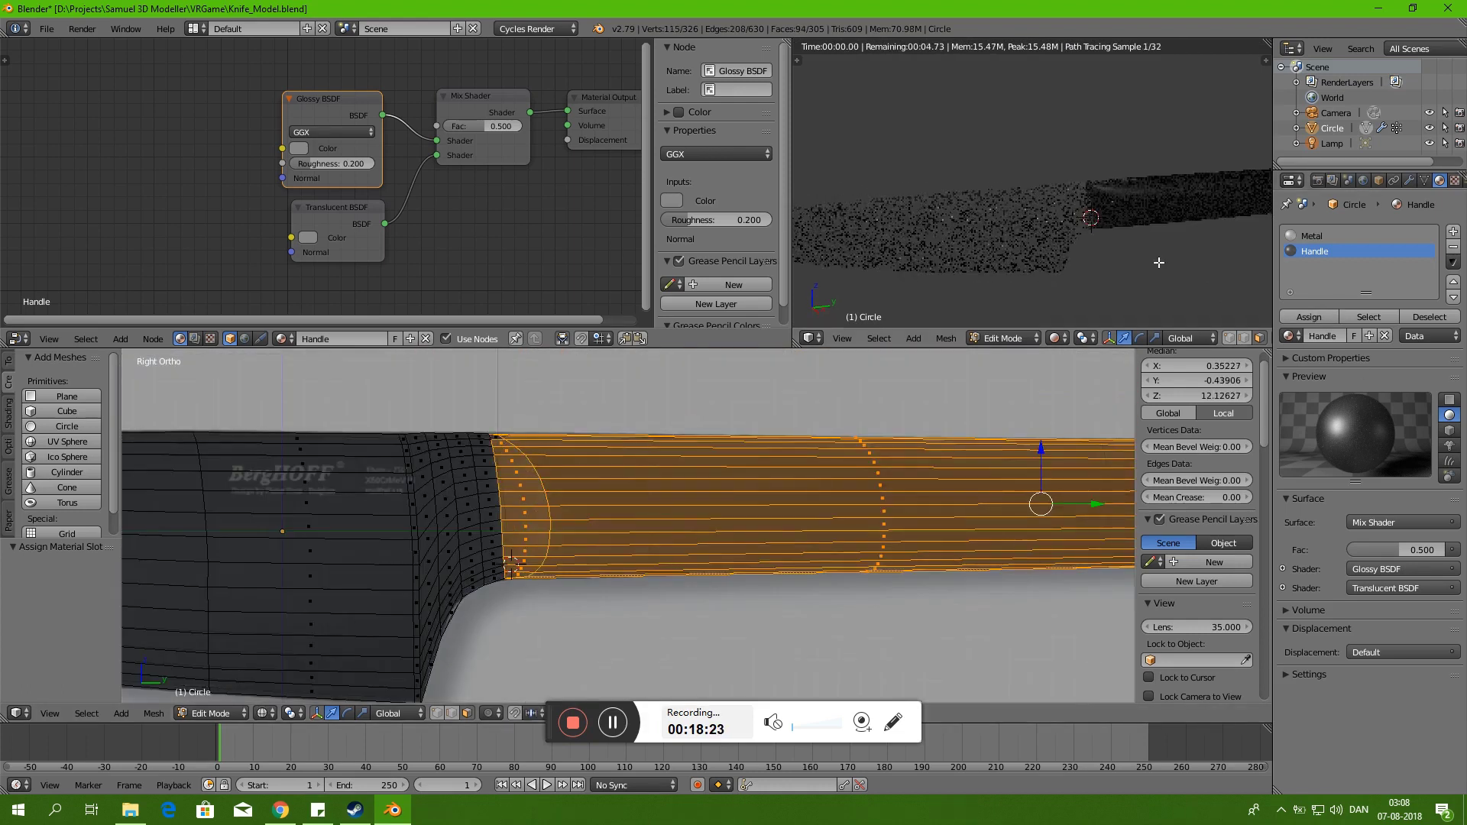
middle_drag(554, 581, 642, 498)
click(1312, 236)
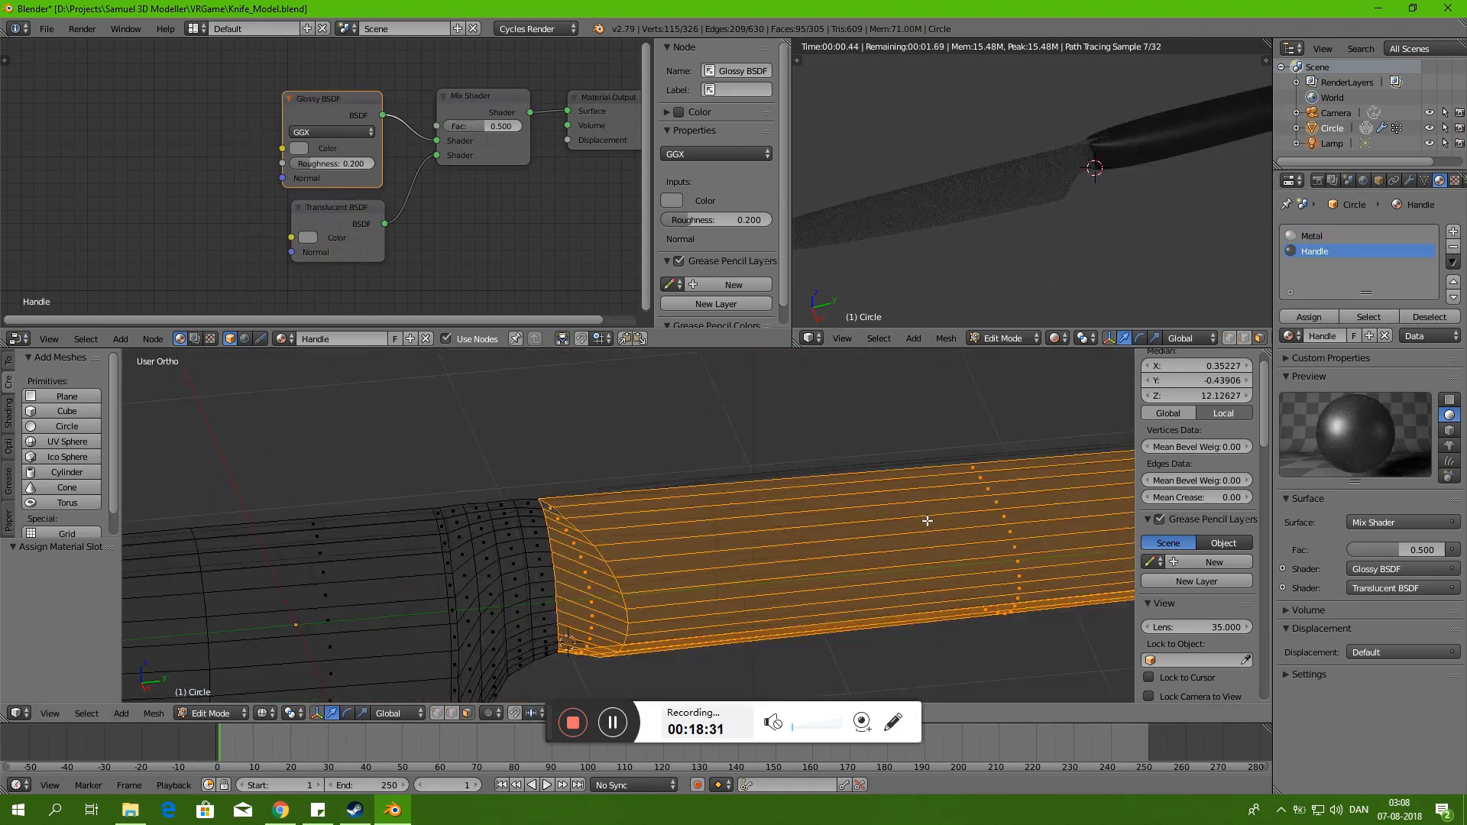
scroll(930, 517, down, 3)
middle_drag(930, 518, 806, 525)
key(ctrl+r)
- Add an edge loop near the knife's bolster and switch to solid shading
click(805, 525)
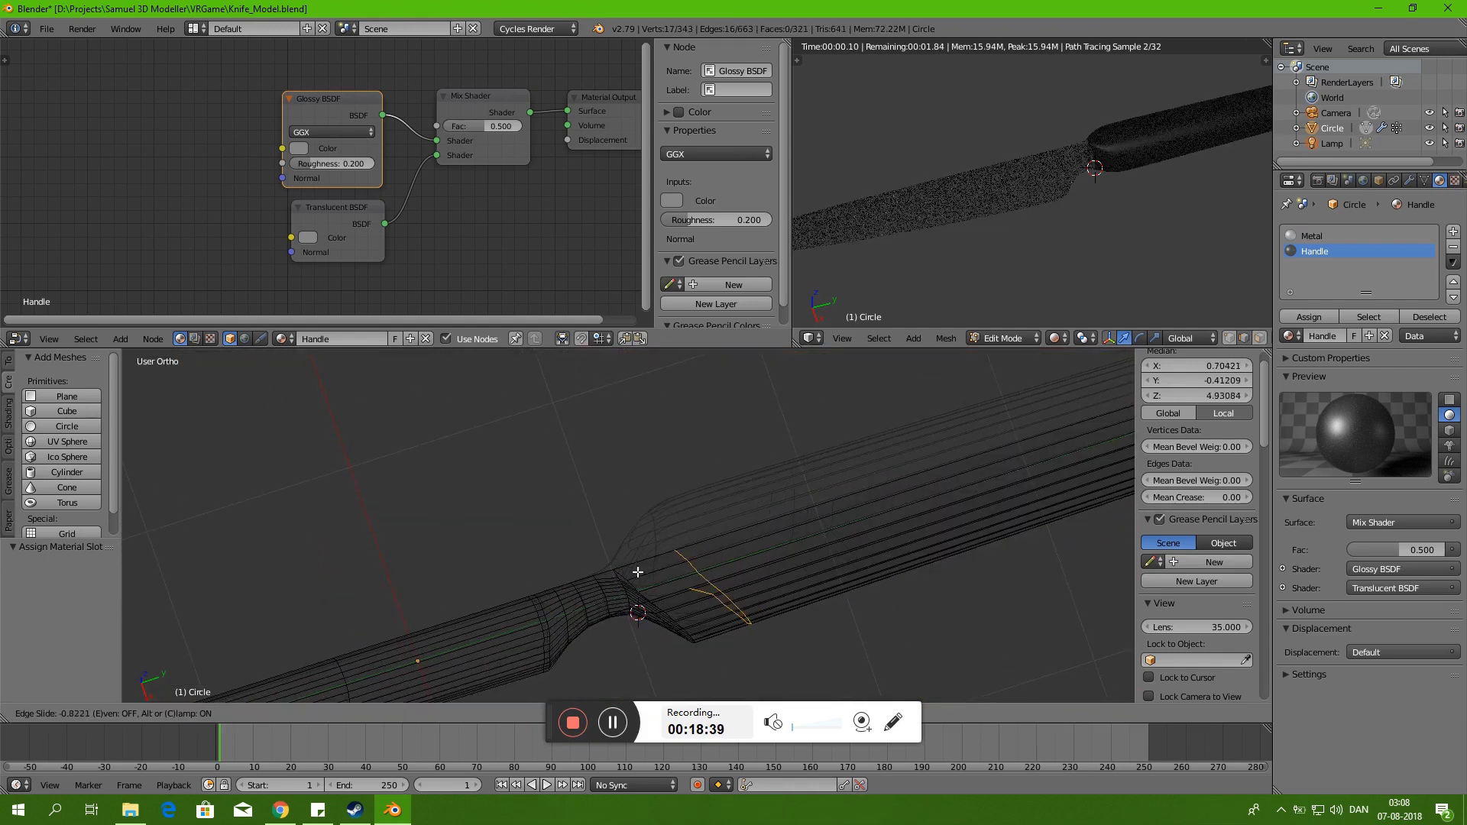
click(641, 570)
key(Tab)
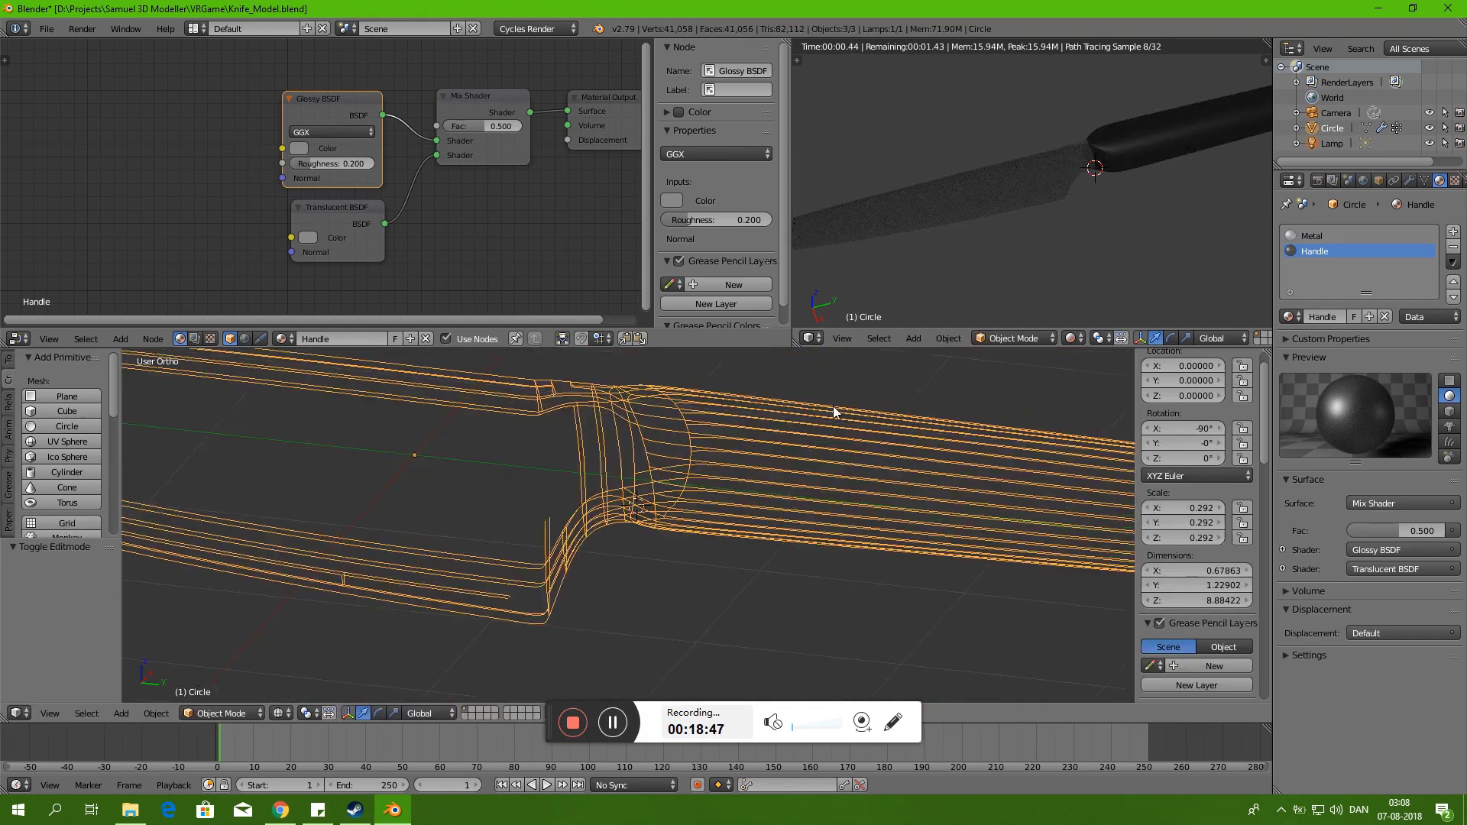
key(Tab)
key(z)
- Set Cycles render samples to 256 and view the scene through the camera
click(1317, 180)
scroll(1407, 402, down, 5)
click(1406, 612)
scroll(1404, 644, down, 2)
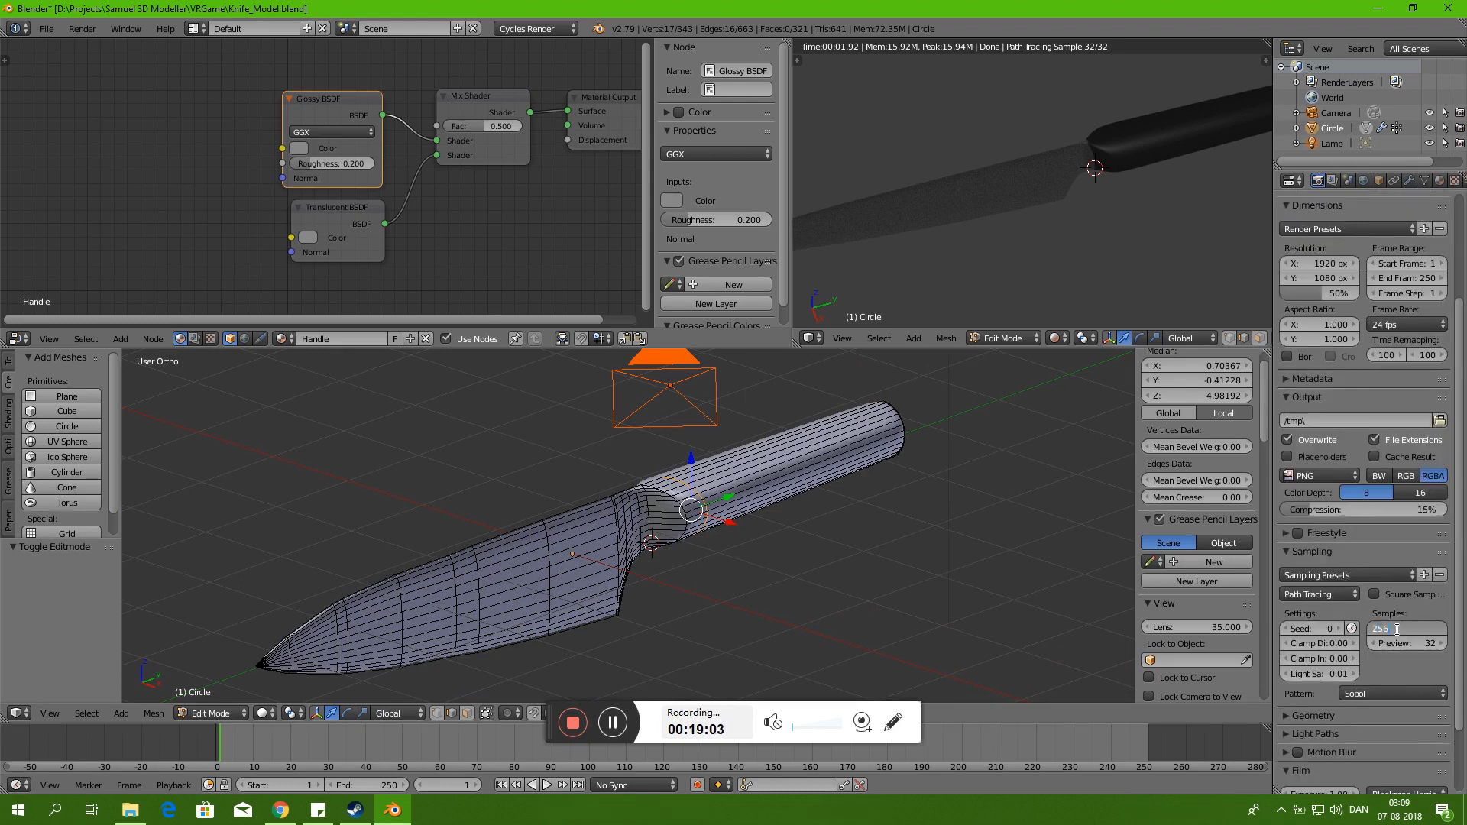
scroll(627, 527, down, 5)
key(KP_0)
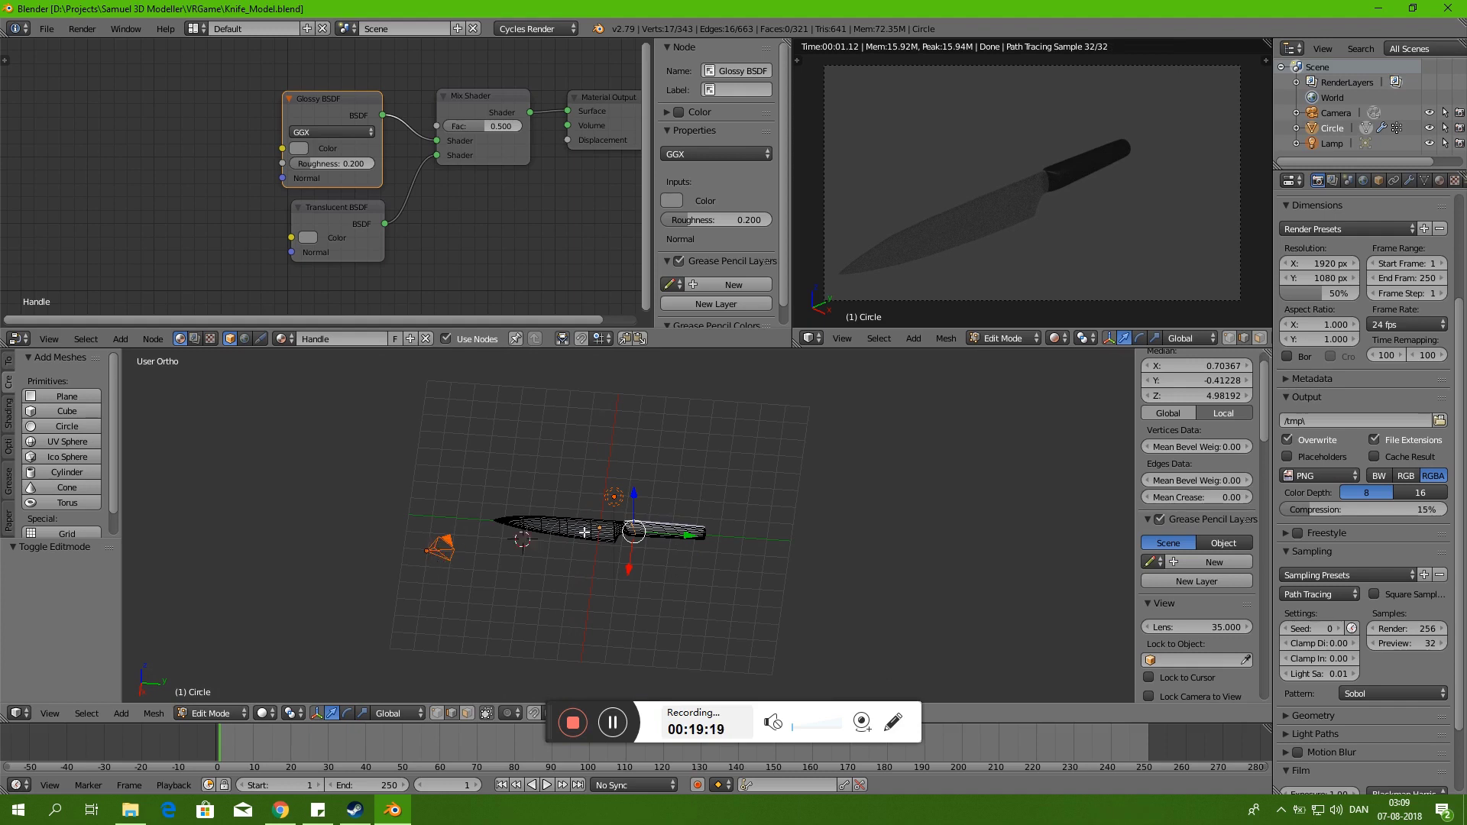
- In object mode, choose Images as Planes from the Add > Image menu
key(shift+a)
key(Escape)
key(Tab)
middle_drag(746, 508, 713, 484)
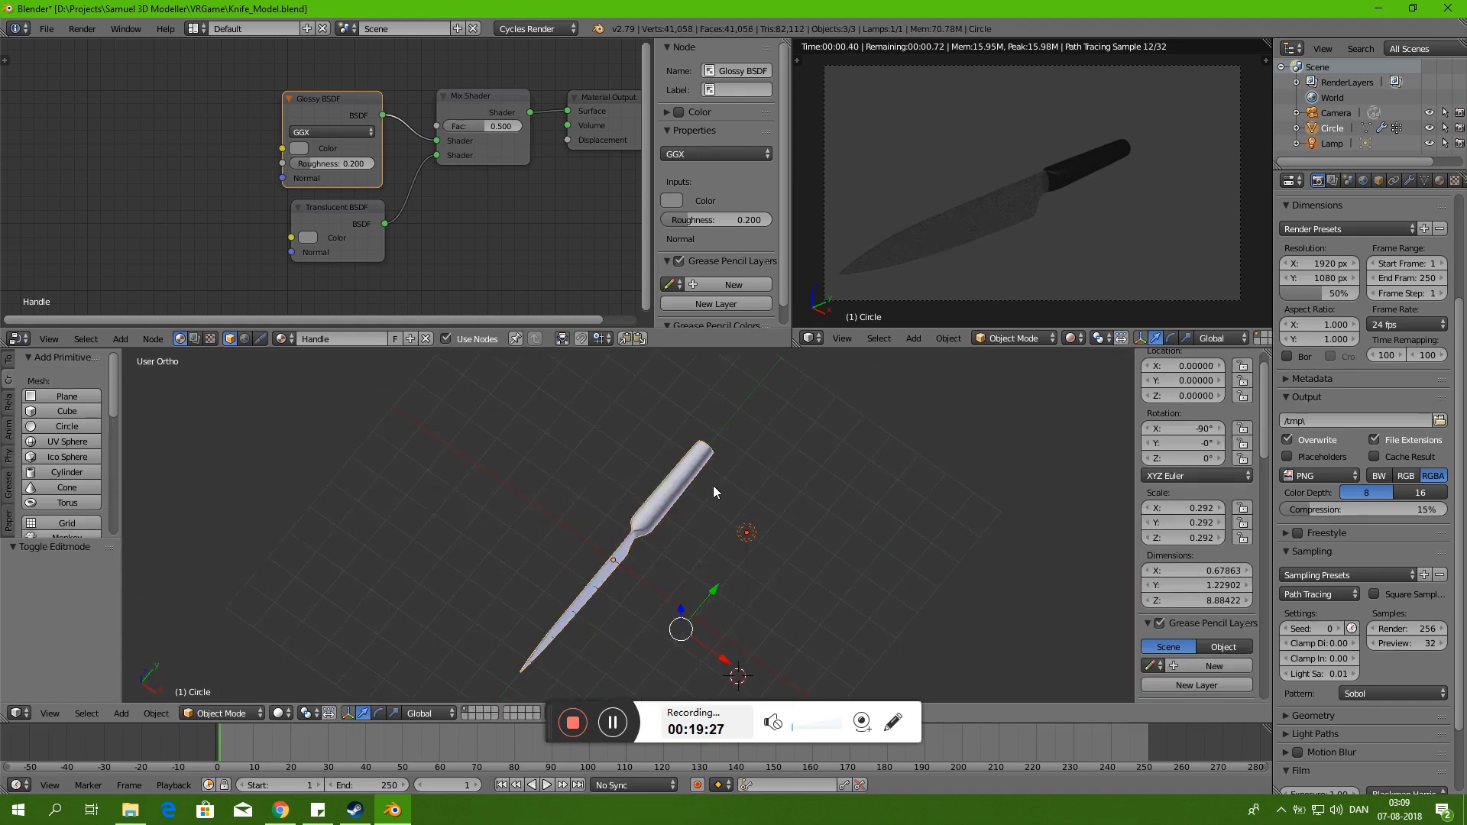
key(shift+a)
click(782, 643)
click(84, 323)
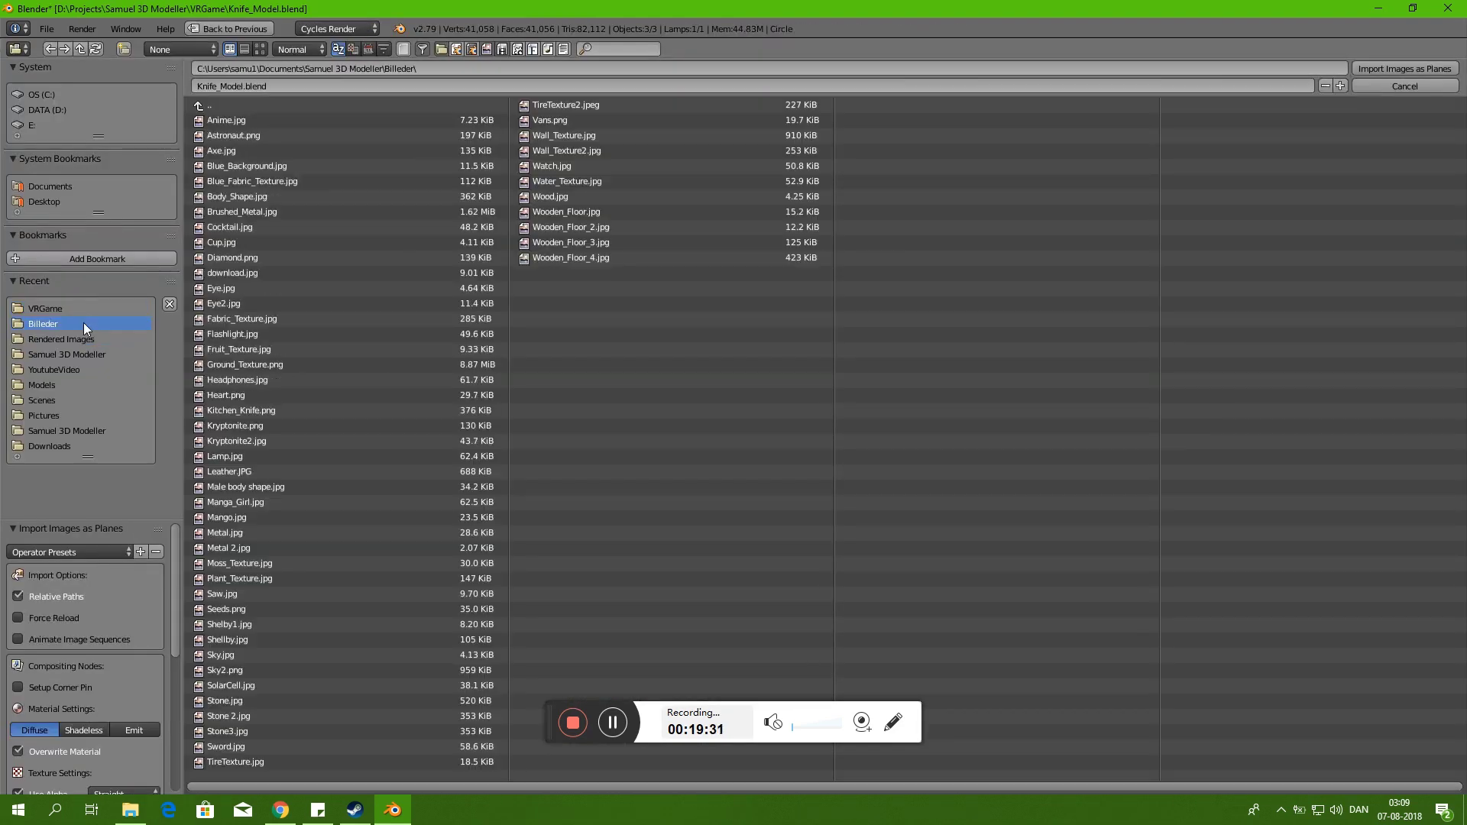
- Import Wooden_Floor_2 as a plane at the origin, rotated 90° on Y and scaled 7.868
double_click(594, 226)
key(alt+g)
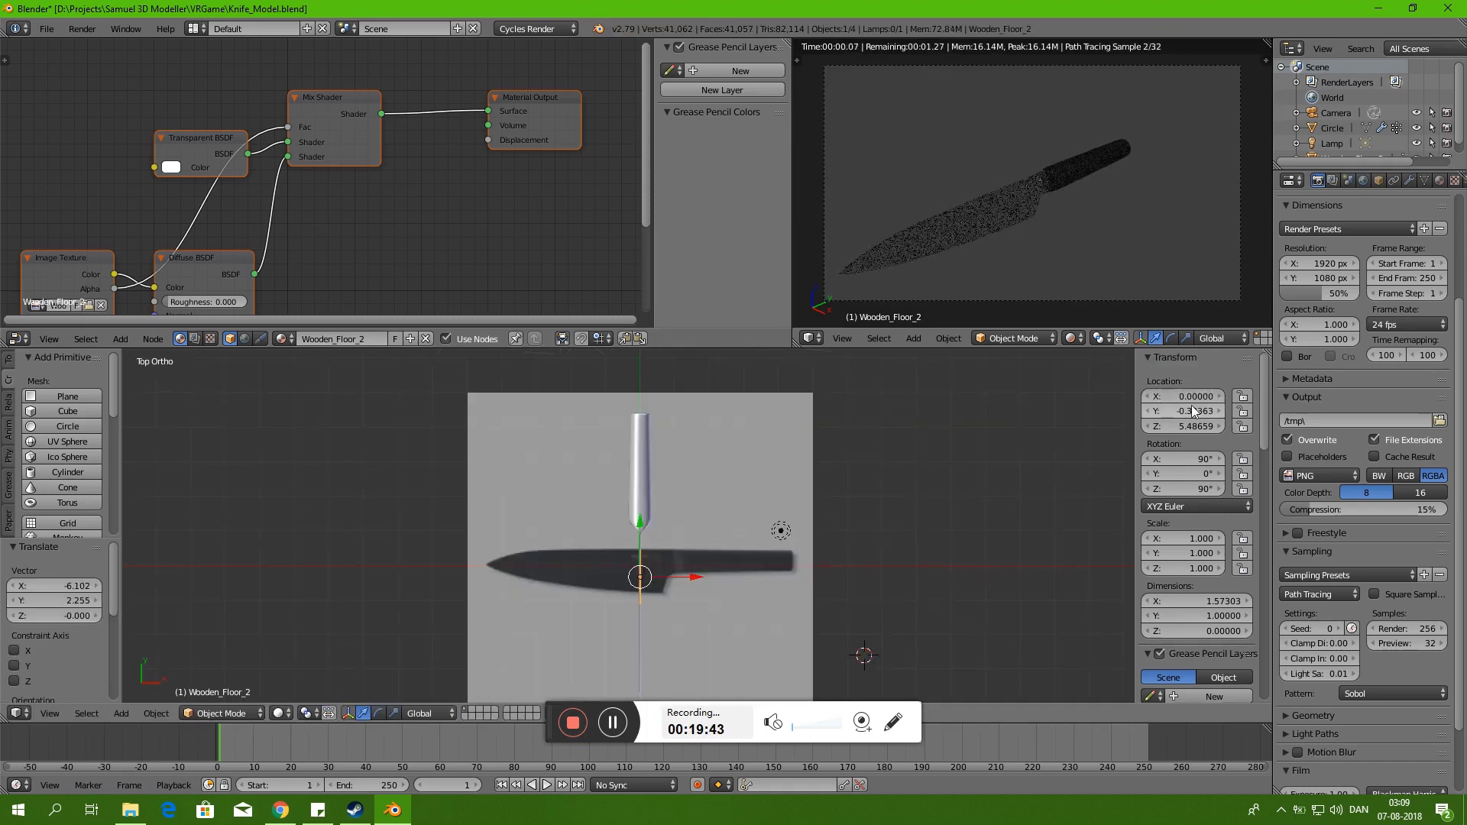
scroll(733, 544, up, 1)
key(r)
key(y)
click(529, 559)
key(Return)
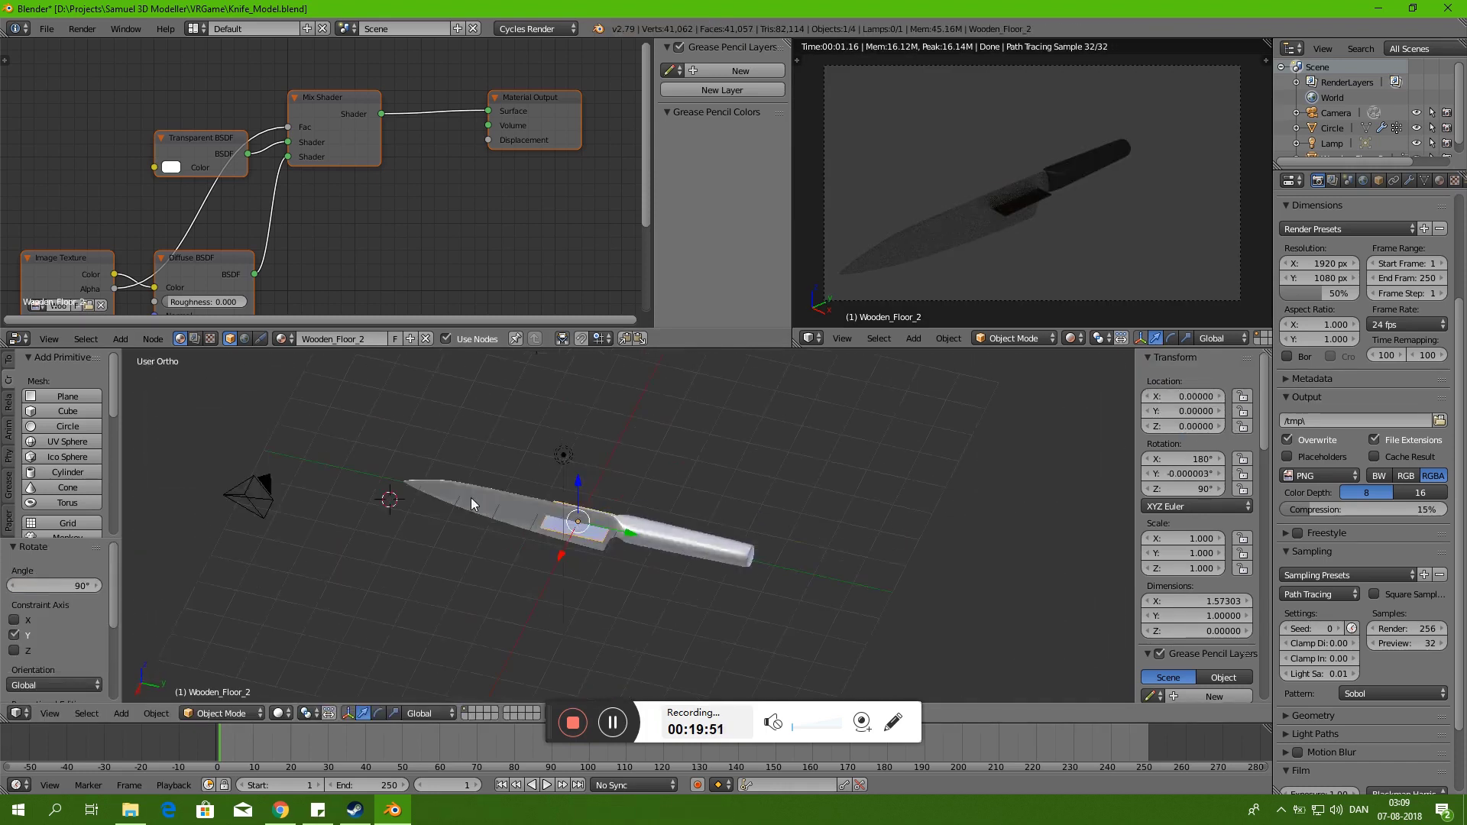
scroll(617, 581, down, 4)
key(s)
click(887, 616)
- Clear the camera's rotation, move it up and right, and turn it on Z and X
right_click(774, 599)
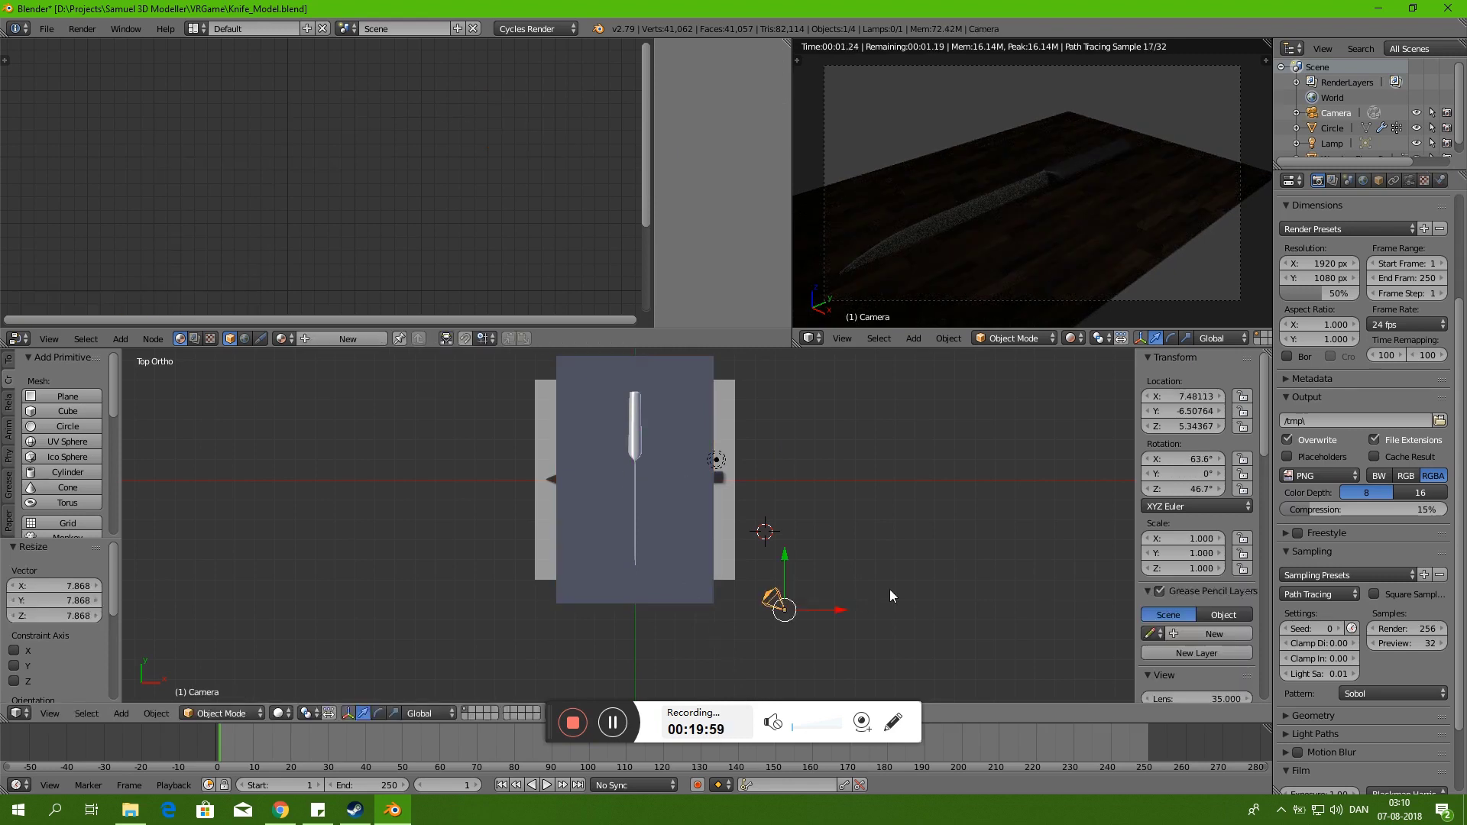
key(alt+r)
key(g)
click(942, 529)
key(r)
double_click(1196, 490)
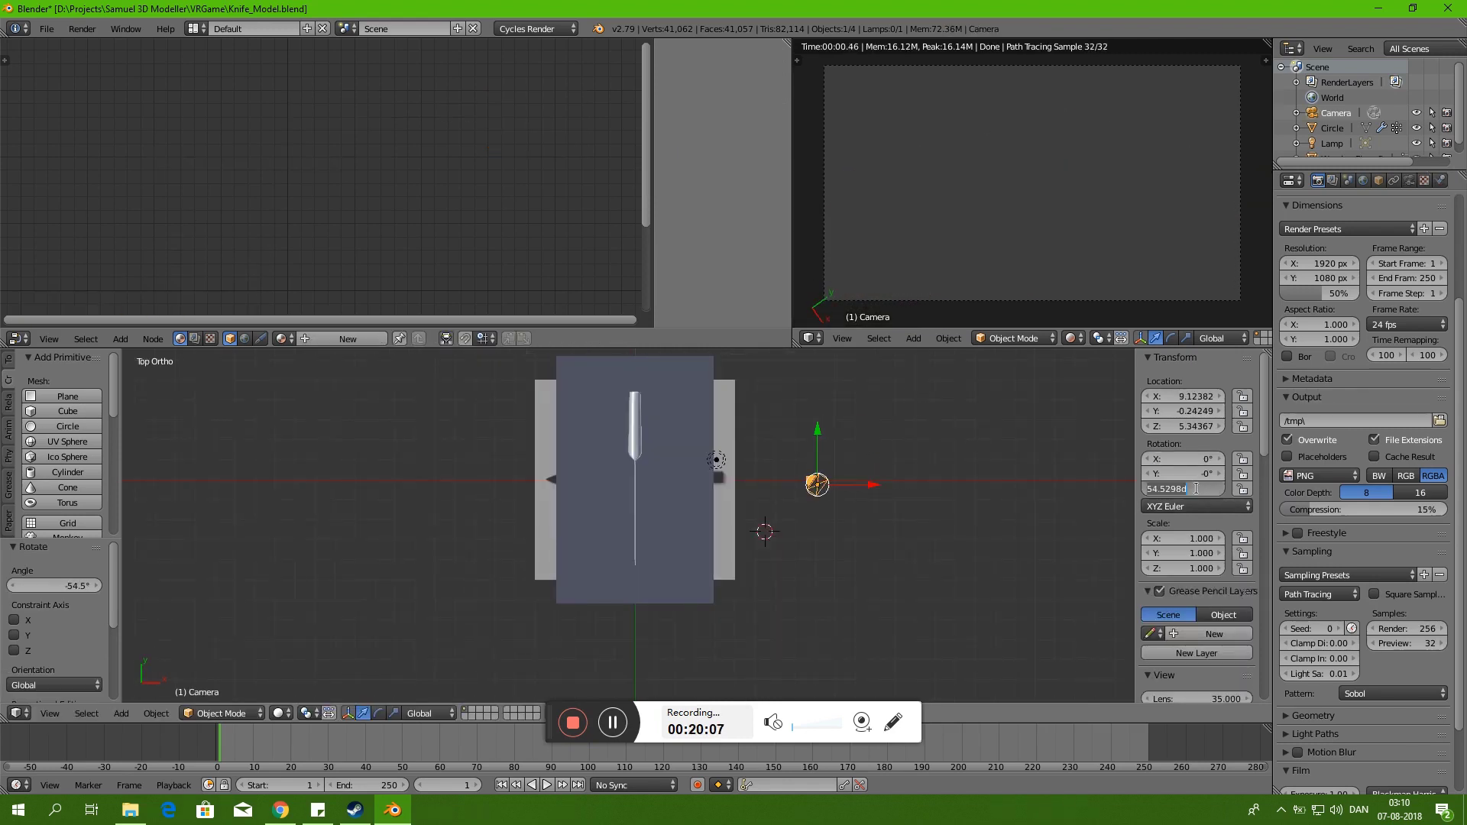
key(KP_1)
key(r)
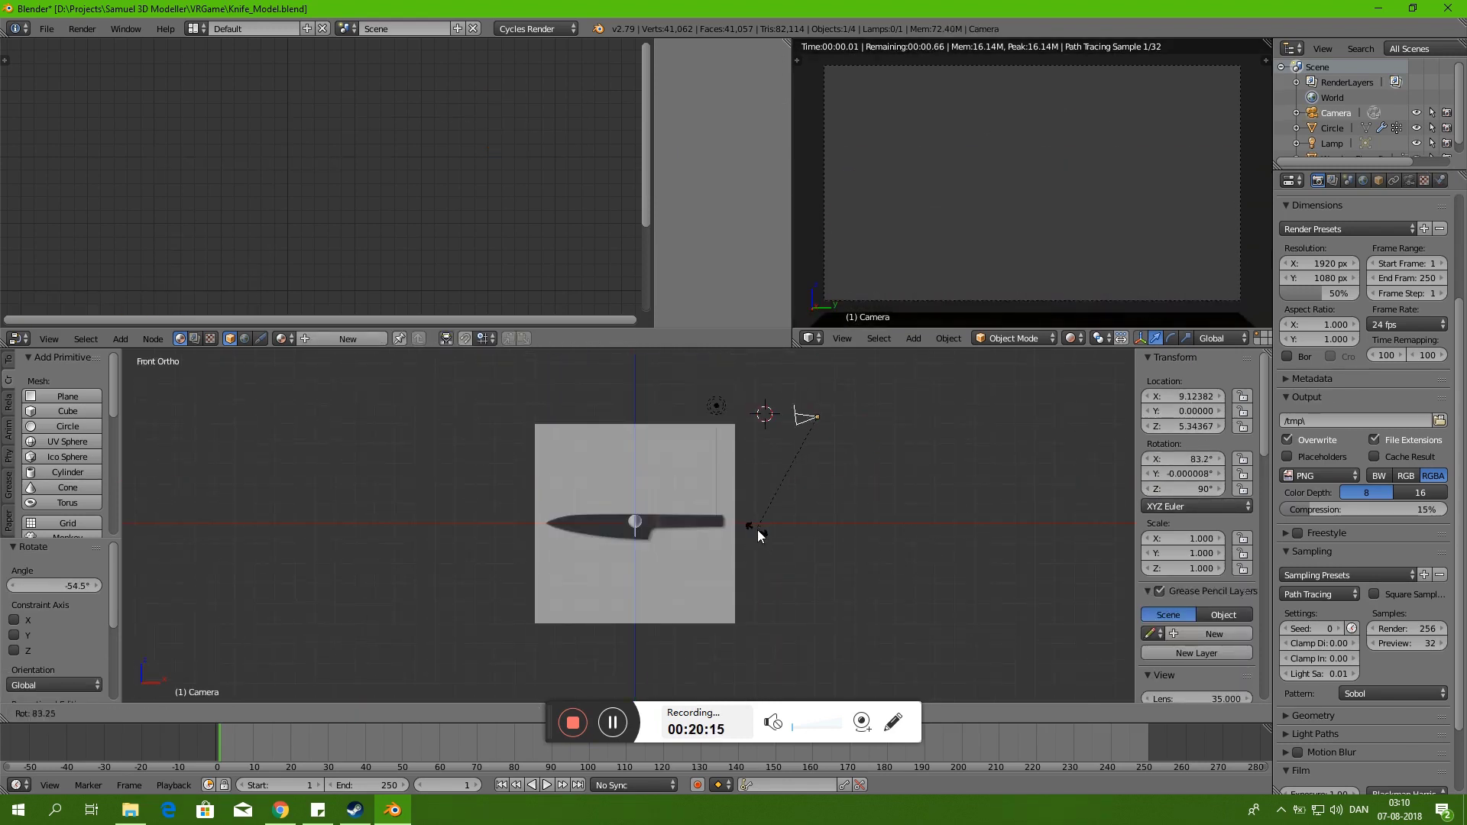
click(806, 566)
- Move the camera to a new position from the front view
mouse_move(795, 567)
middle_down()
mouse_move(580, 543)
mouse_move(549, 487)
middle_up()
key(KP_1)
key(g)
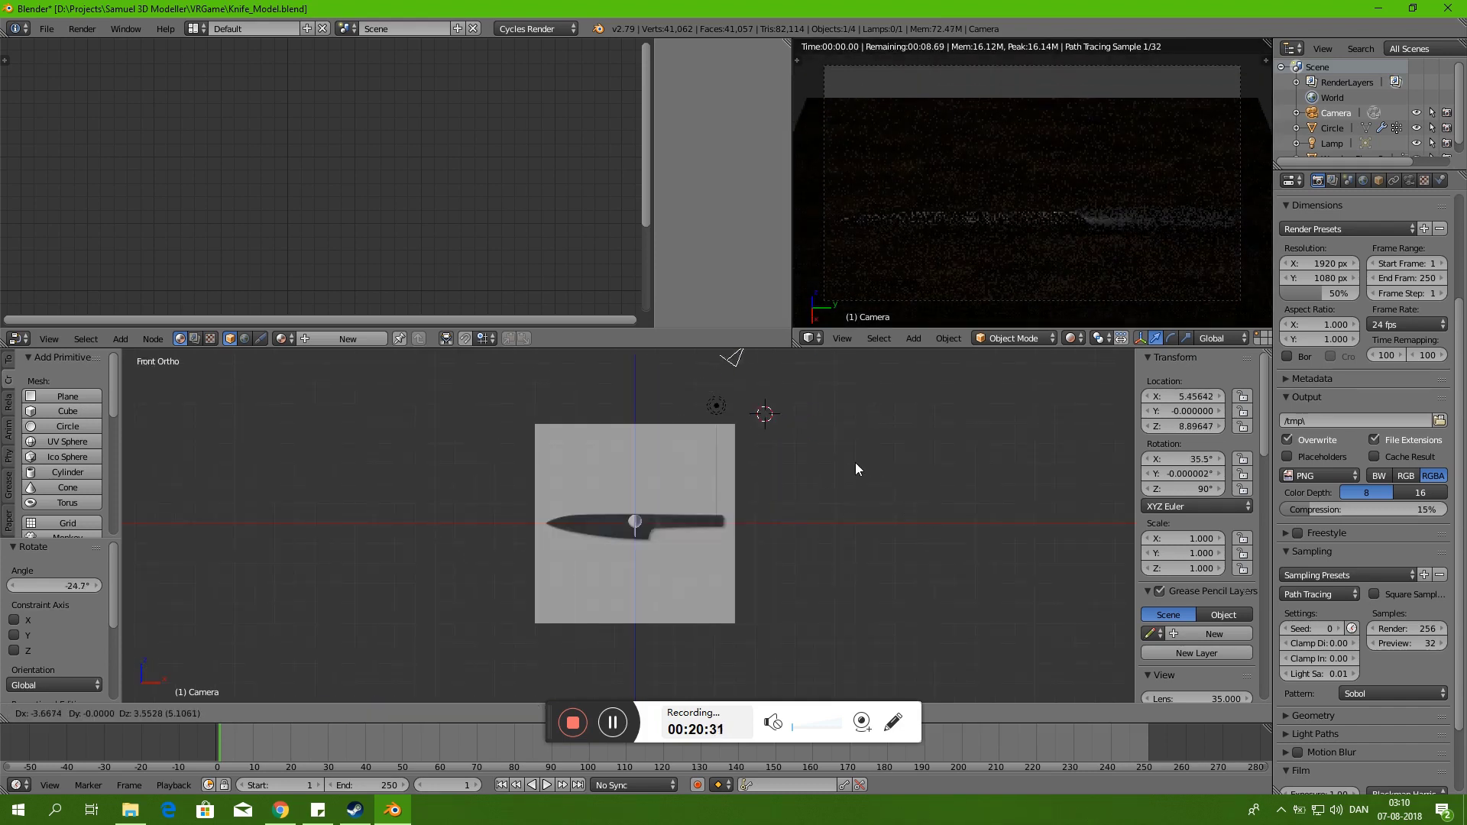
click(854, 461)
key(r)
key(Escape)
- Rotate the camera from the right-side view so it frames the knife on the floor
key(KP_3)
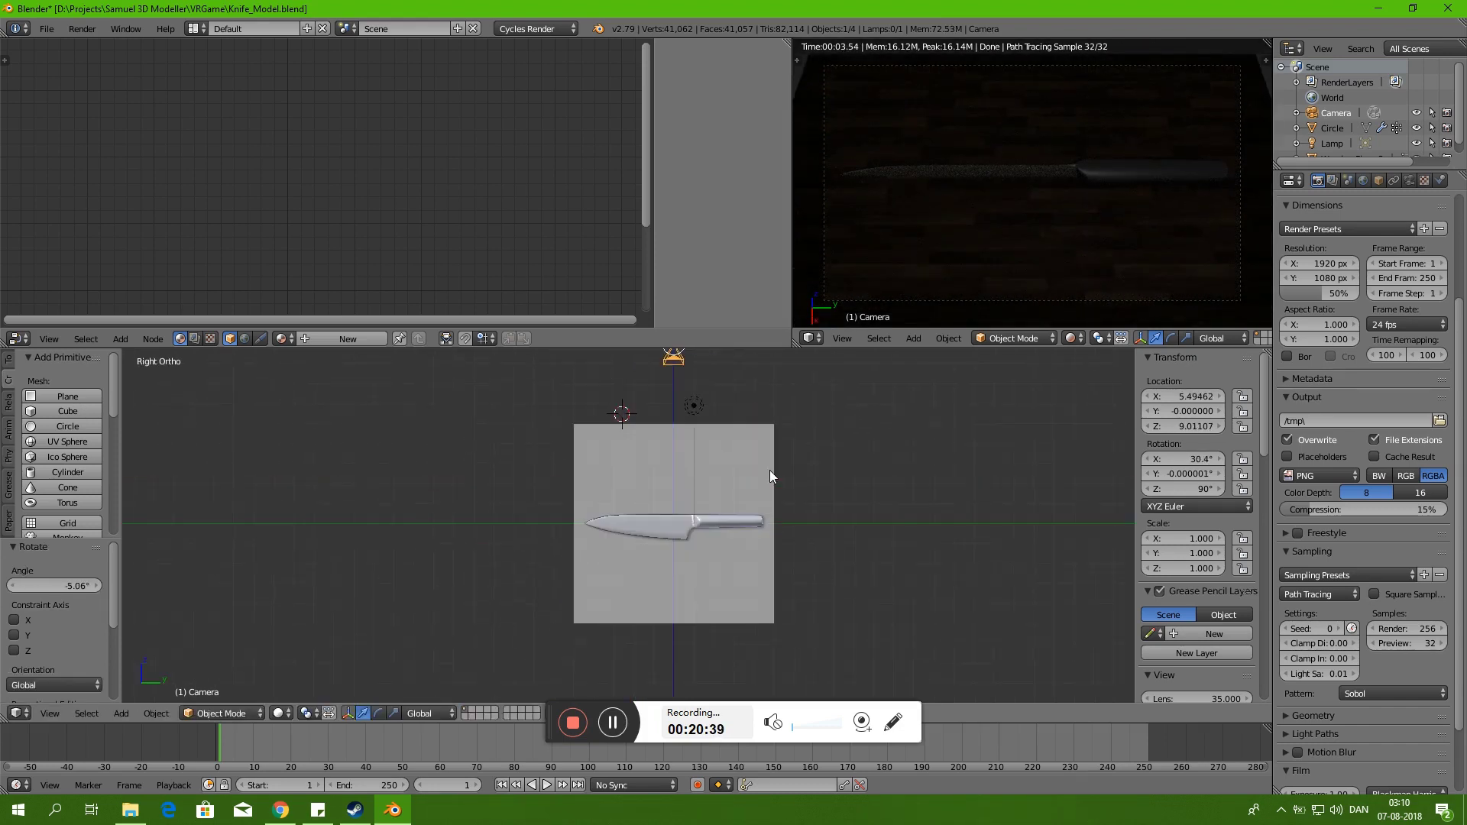
key(r)
click(776, 480)
mouse_move(776, 480)
middle_down()
mouse_move(796, 451)
mouse_move(723, 422)
middle_up()
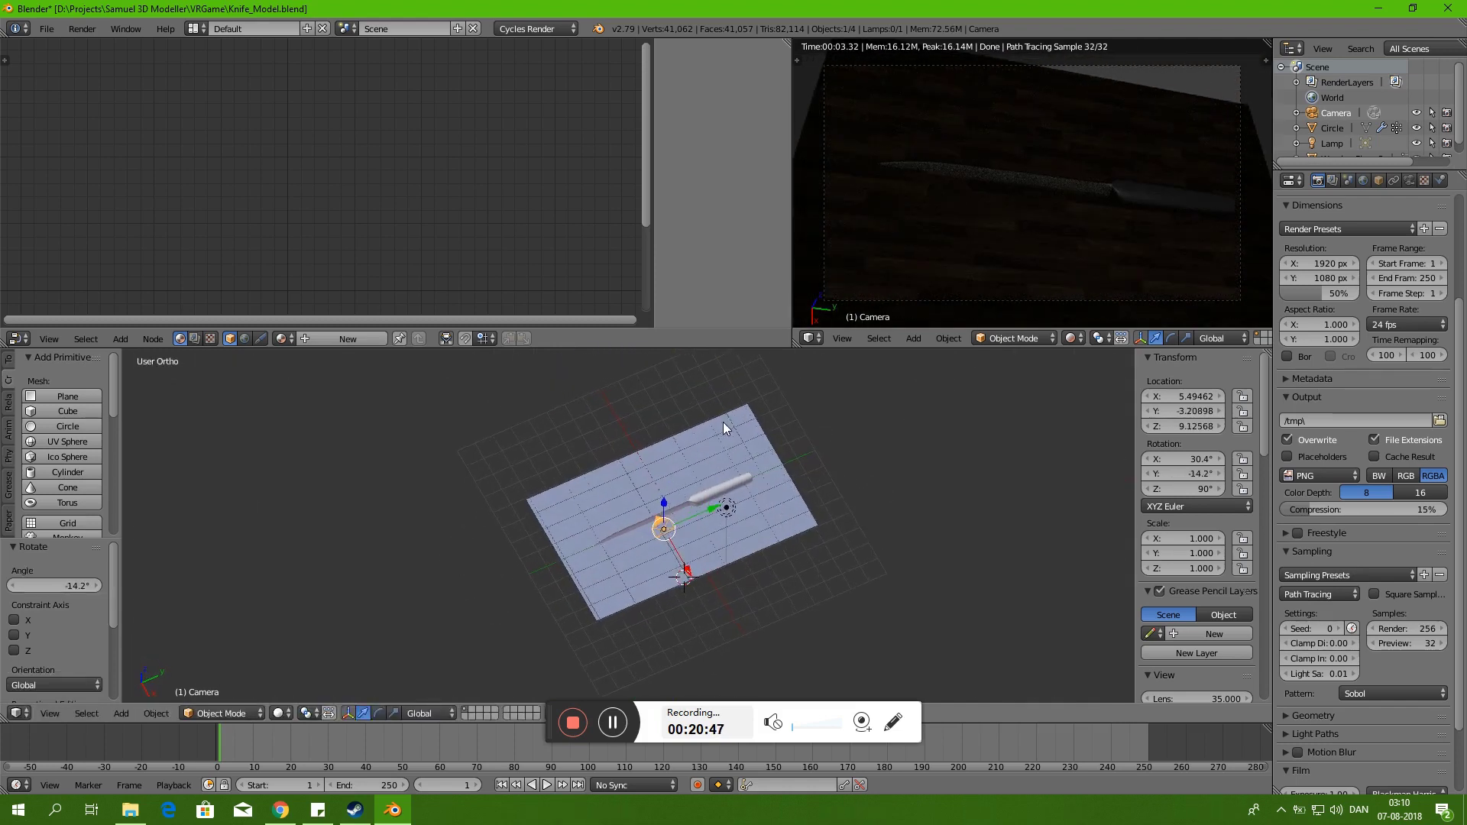
key(r)
key(Escape)
key(ctrl+z)
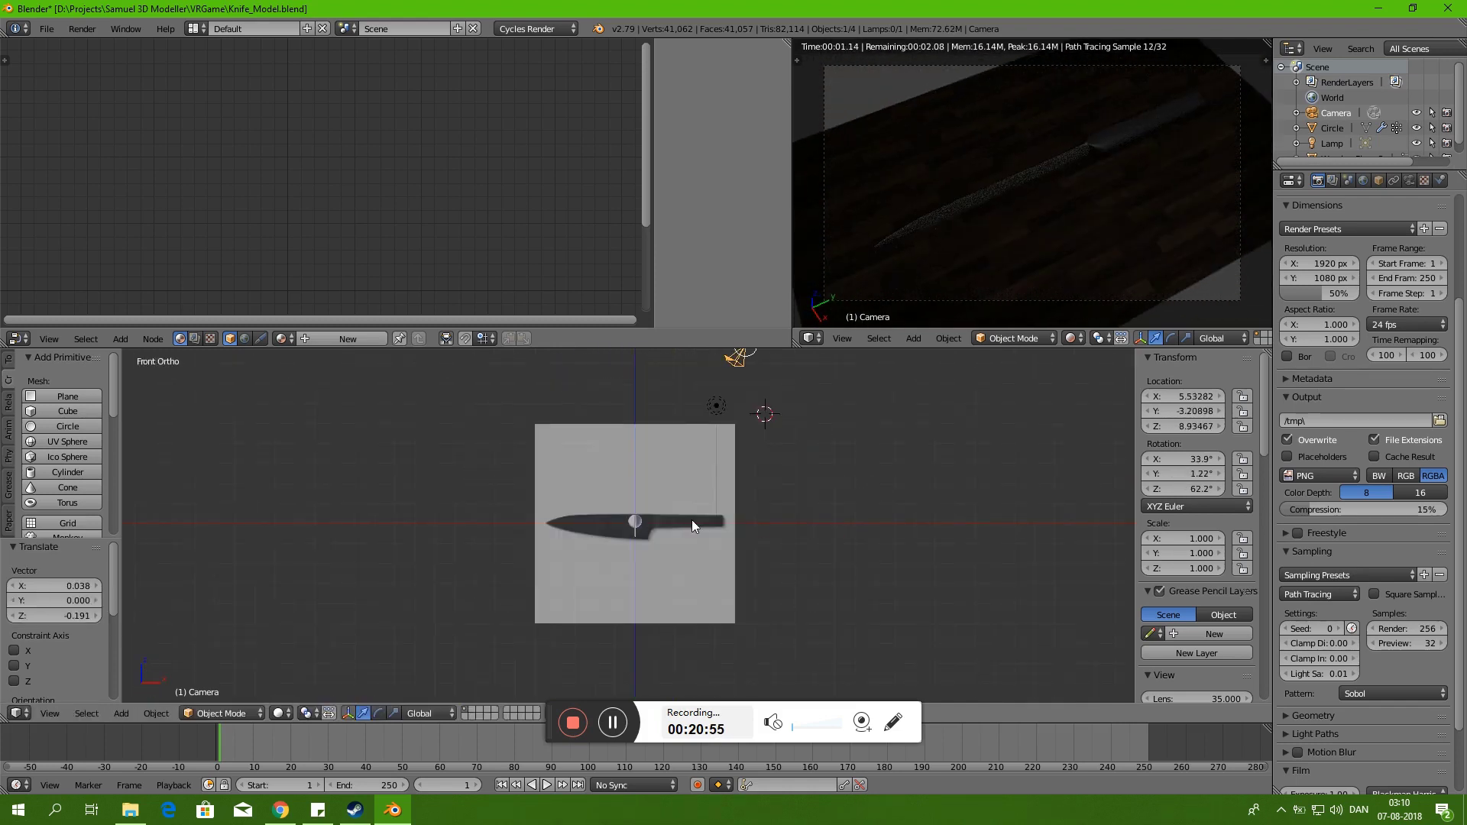
key(ctrl+z)
key(ctrl+z)
- Set the lamp's emission strength to 1000
middle_drag(738, 412, 765, 382)
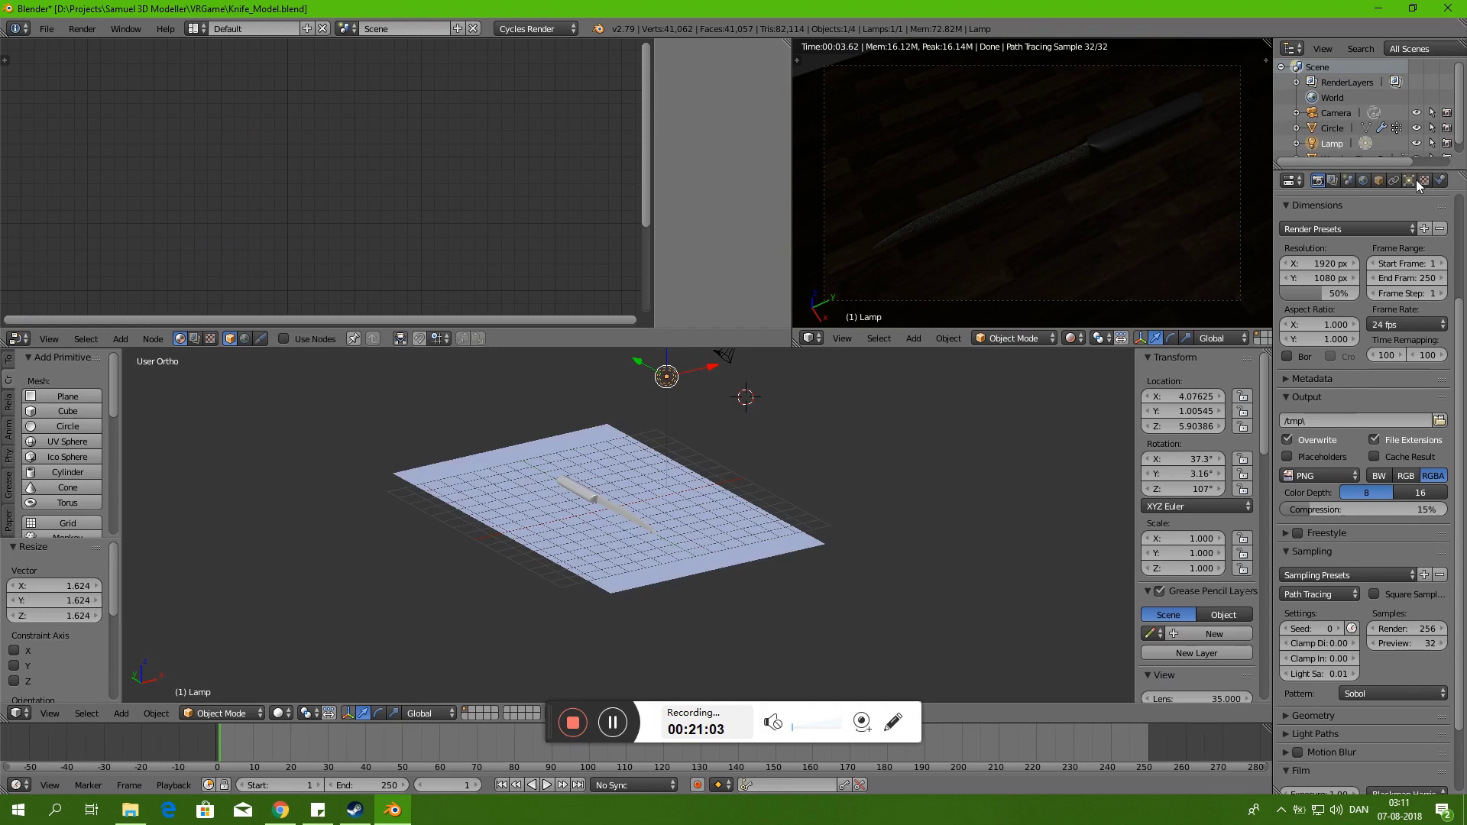
click(1409, 181)
key(Return)
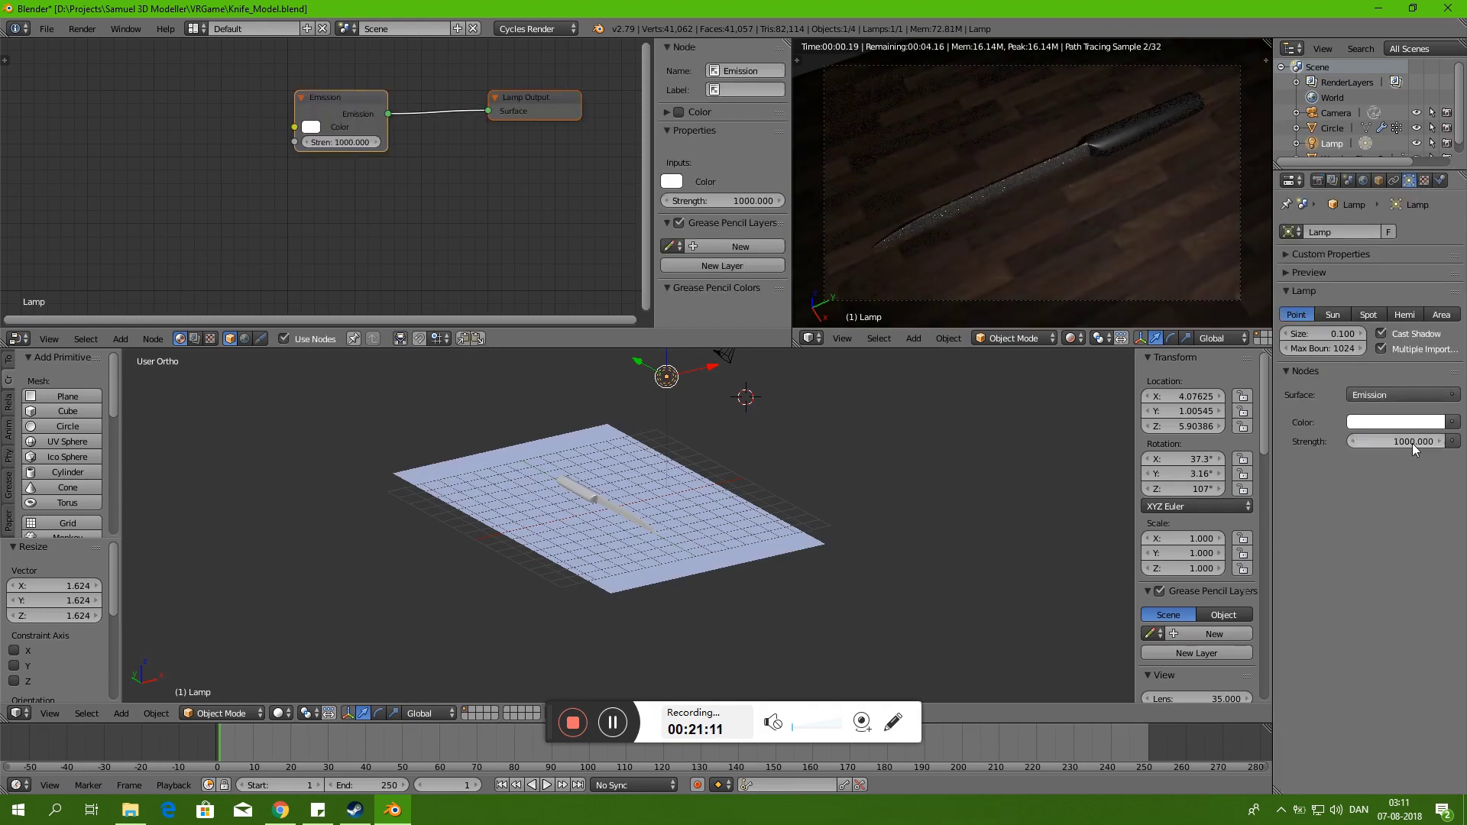
- Select the knife and, in front view, start rotating and repositioning it
middle_drag(657, 413, 653, 461)
right_click(672, 489)
key(KP_1)
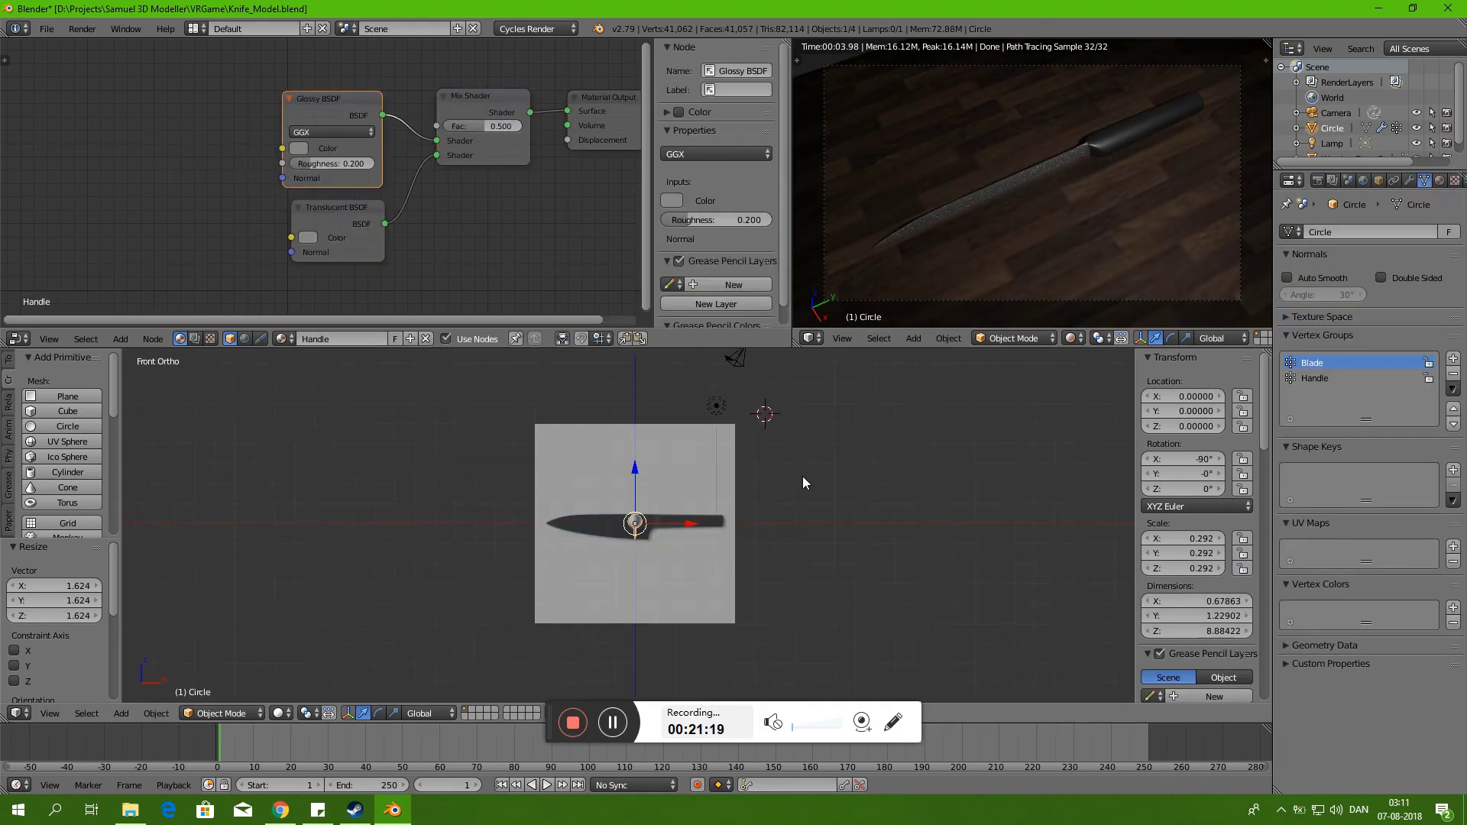
scroll(802, 475, up, 5)
key(g)
key(z)
click(708, 449)
key(r)
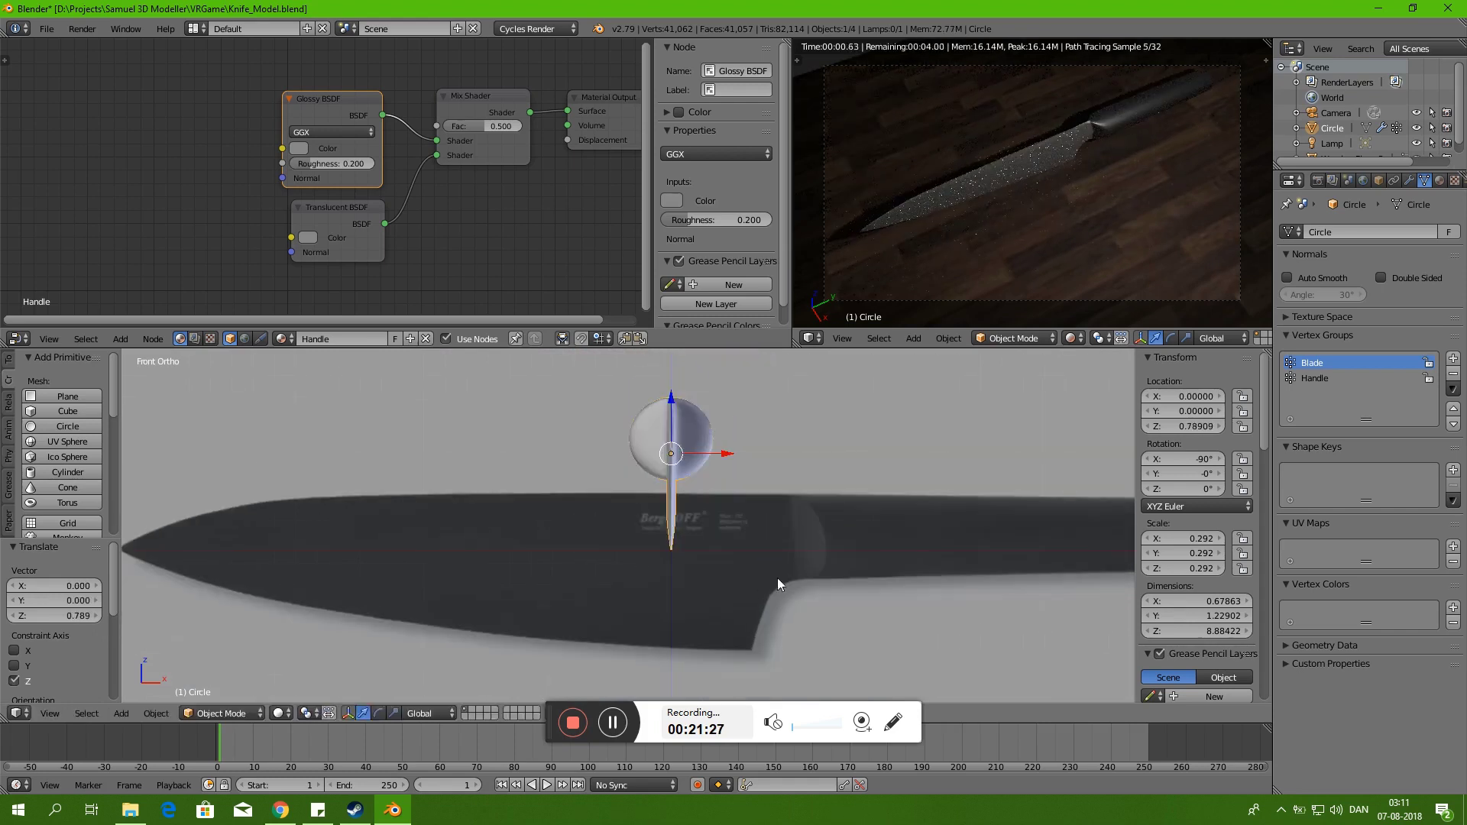
click(777, 578)
click(59, 585)
key(Escape)
- Tilt and lower the knife along Z until it rests on the floor
key(g)
key(z)
click(696, 474)
scroll(688, 474, up, 2)
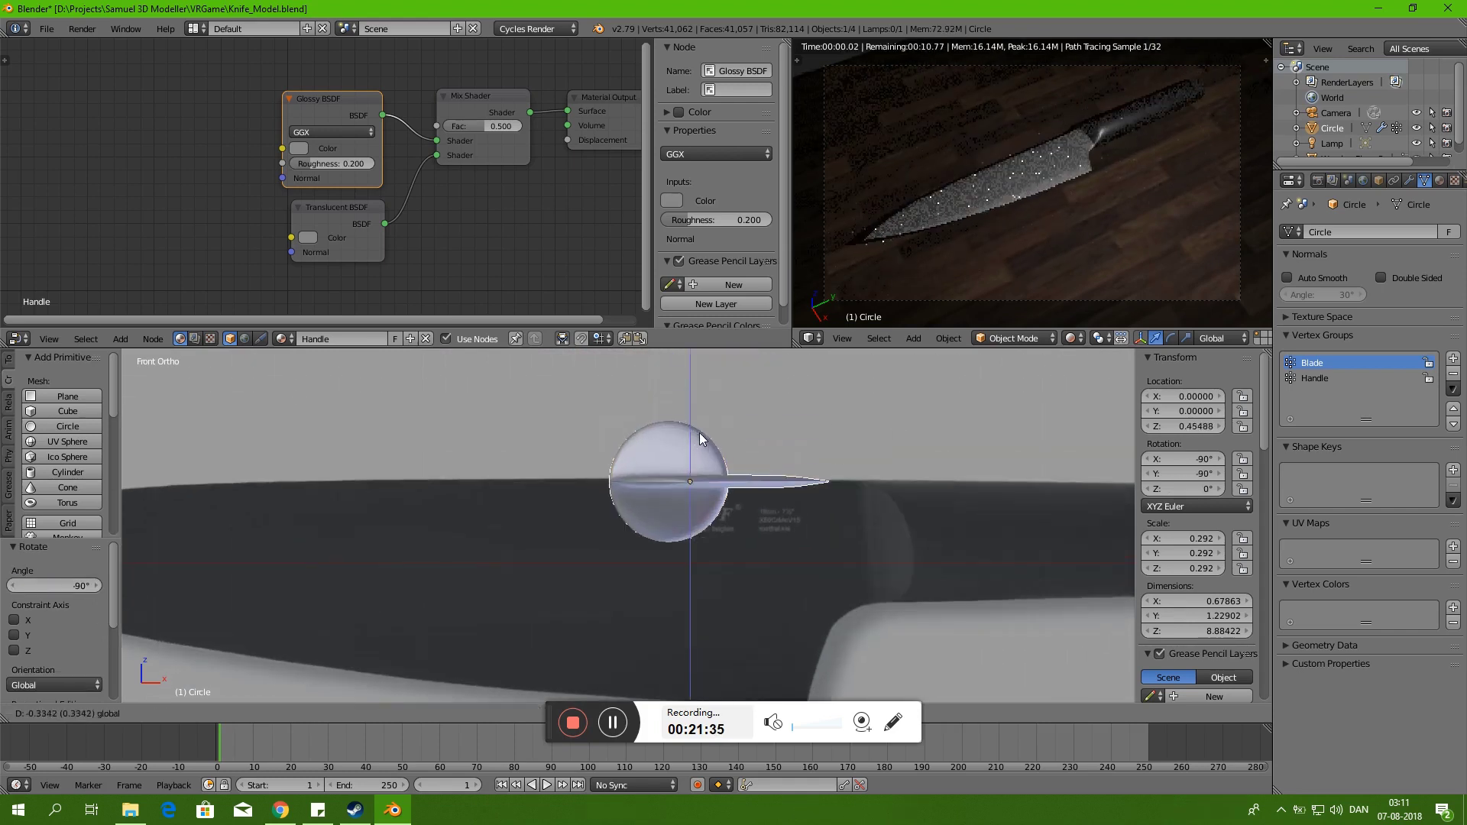
key(r)
click(719, 451)
key(g)
key(z)
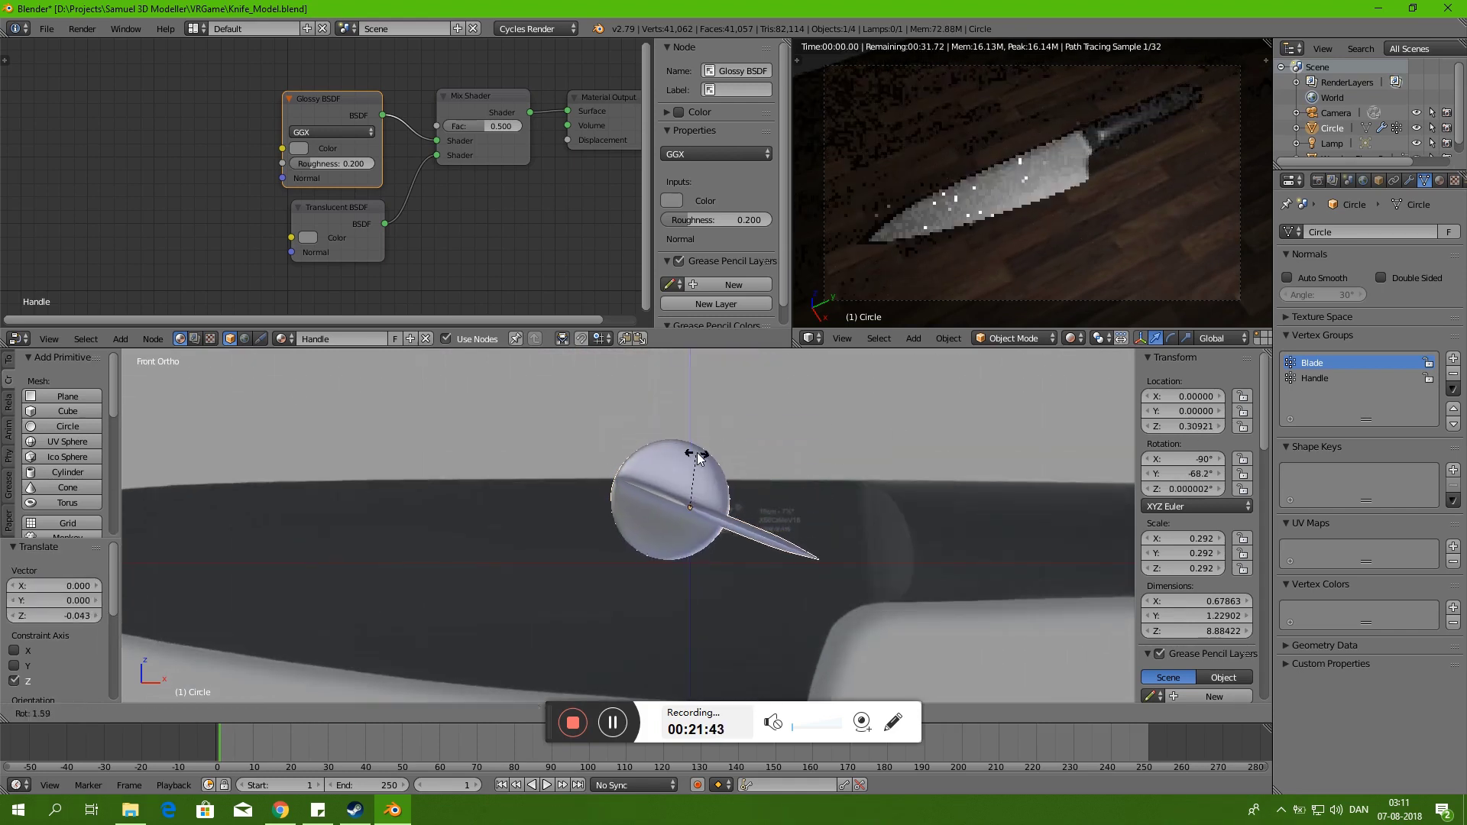
key(r)
click(693, 457)
key(g)
key(z)
key(r)
click(696, 461)
- Shift the wooden floor plane along X and scale it to 11.571
mouse_move(695, 460)
middle_down()
mouse_move(851, 501)
mouse_move(709, 566)
middle_up()
right_click(703, 489)
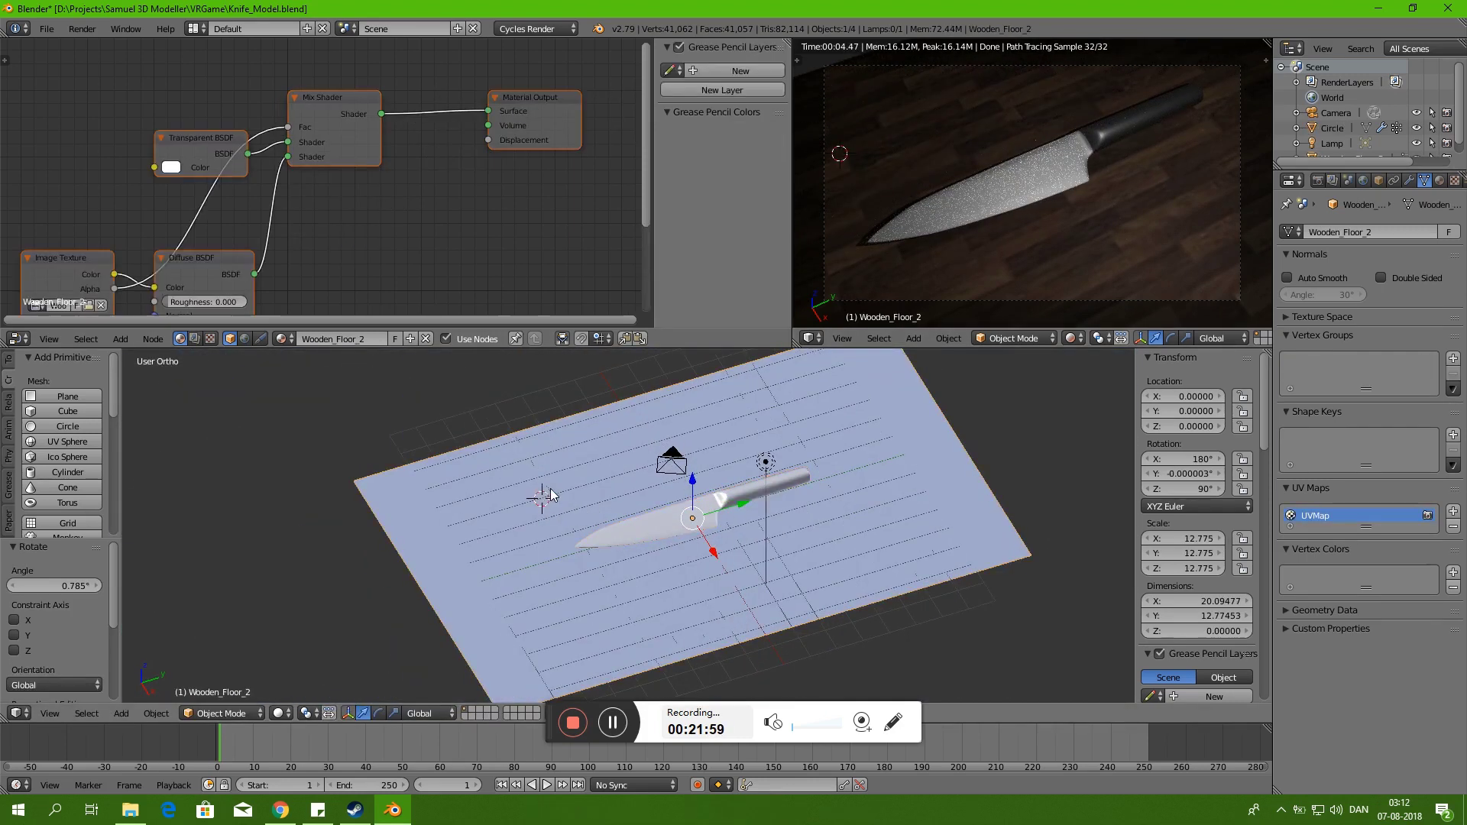
scroll(704, 489, up, 2)
key(g)
key(x)
click(691, 484)
key(s)
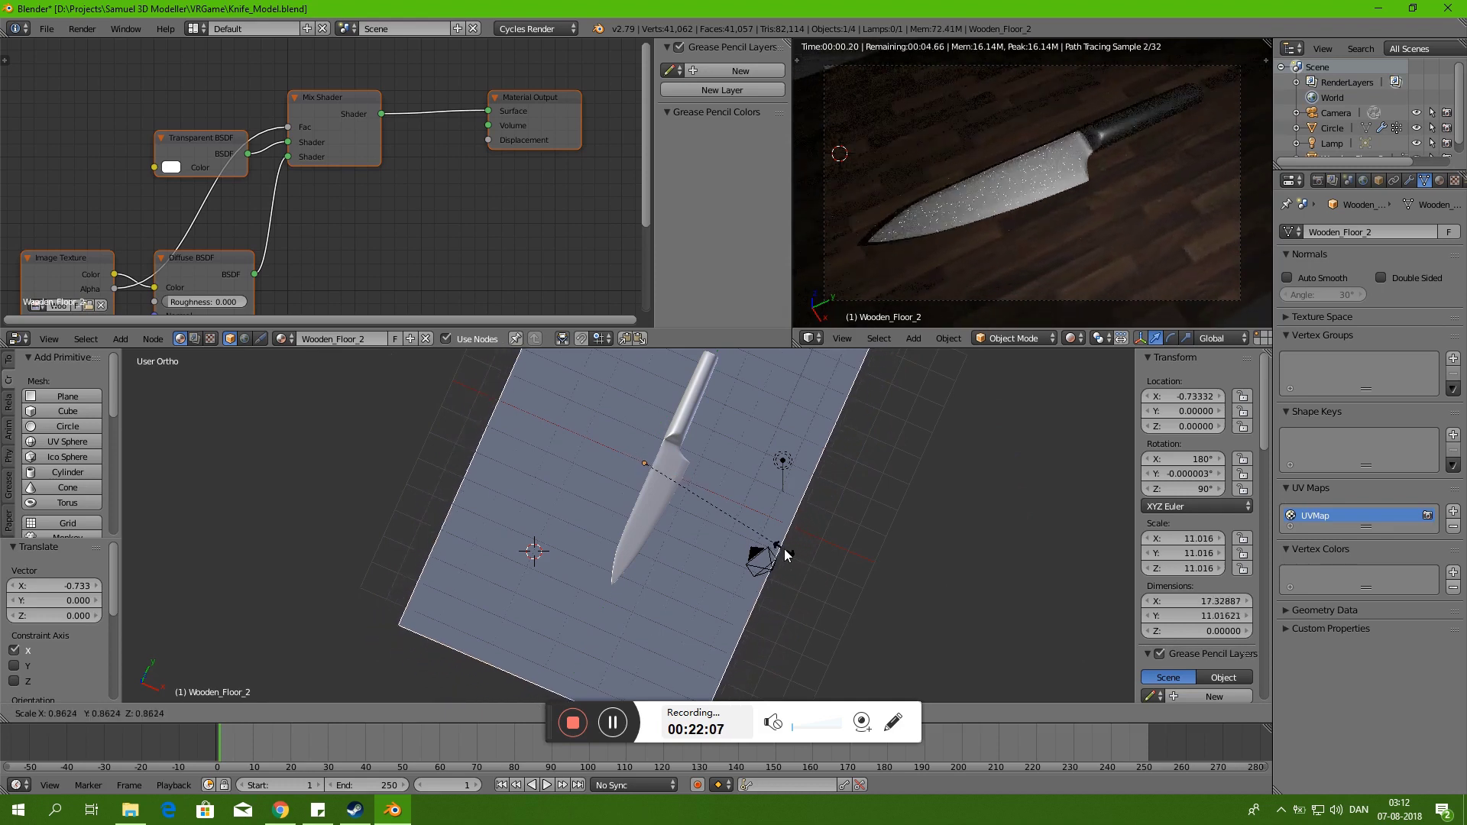
click(791, 553)
- Select the lamp and view the scene from the side orthographic view
click(488, 275)
mouse_move(581, 428)
middle_down()
mouse_move(692, 414)
mouse_move(795, 520)
middle_up()
right_click(795, 519)
key(KP_3)
- Move the lamp and raise its emission strength to 5000
key(g)
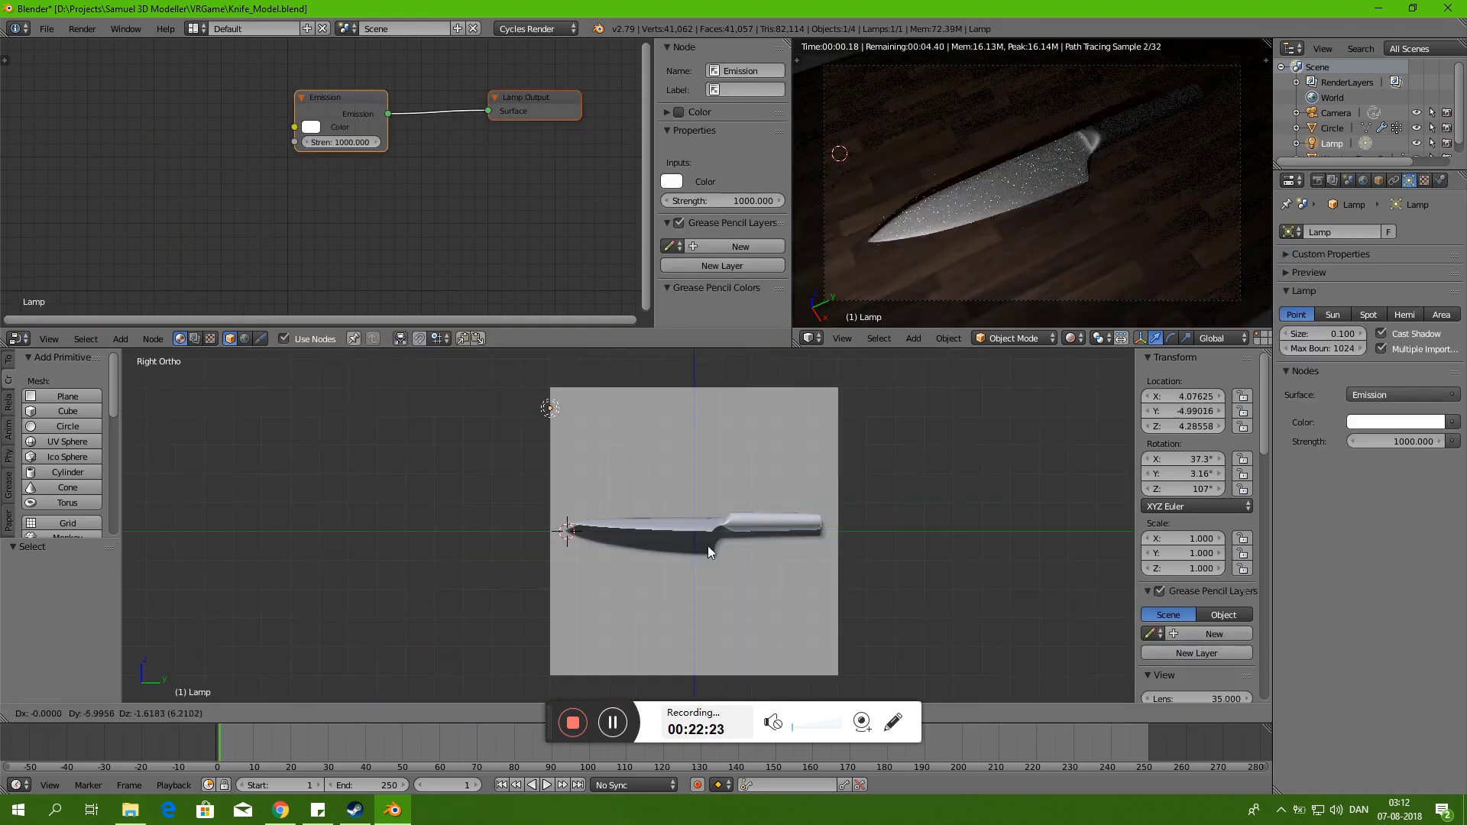
click(585, 412)
text(000)
key(Return)
key(g)
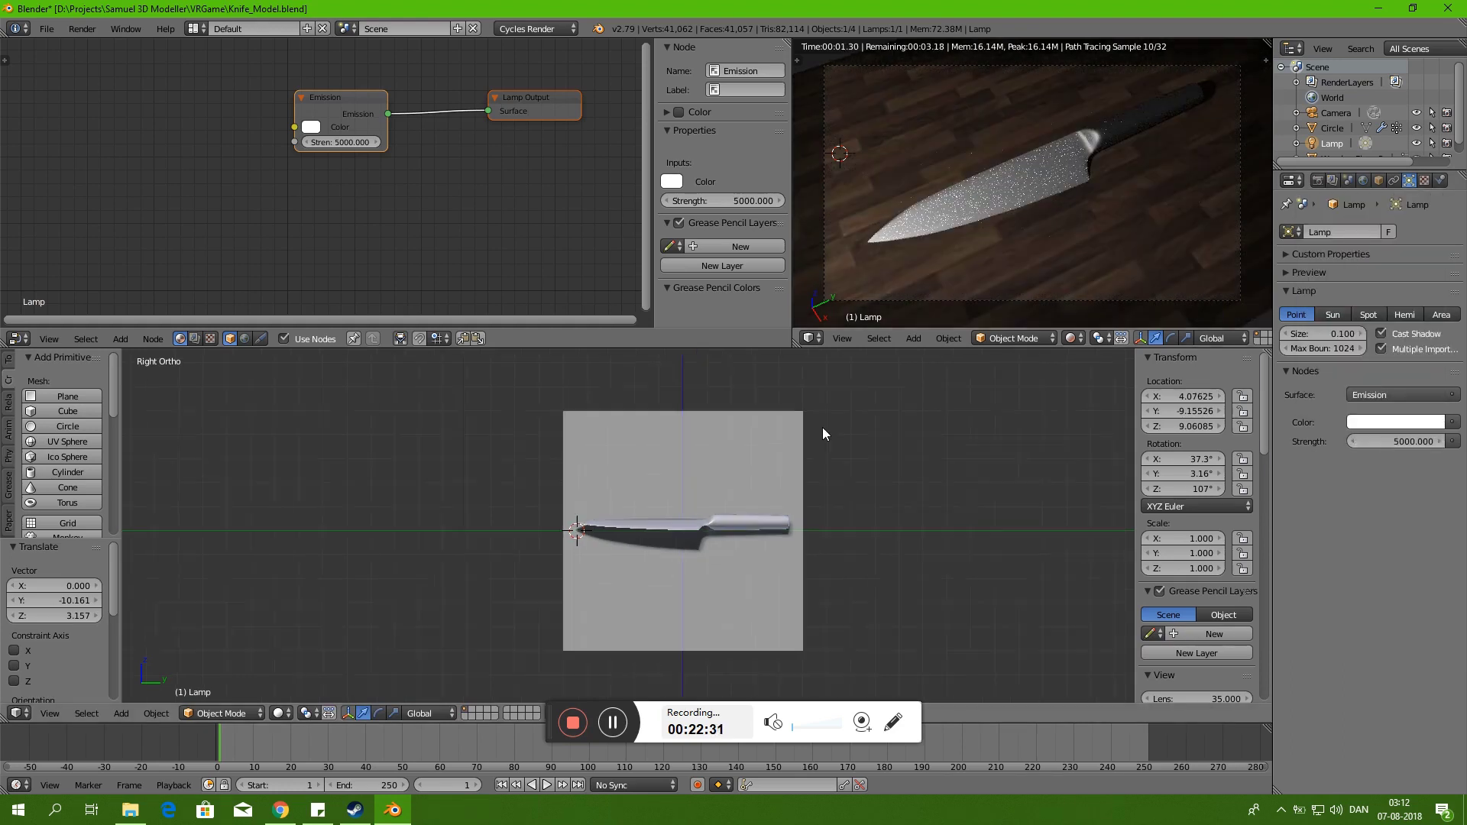
click(768, 460)
- Position the lamp above and behind the knife using front and side orthographic views
key(KP_1)
key(g)
click(888, 484)
key(KP_3)
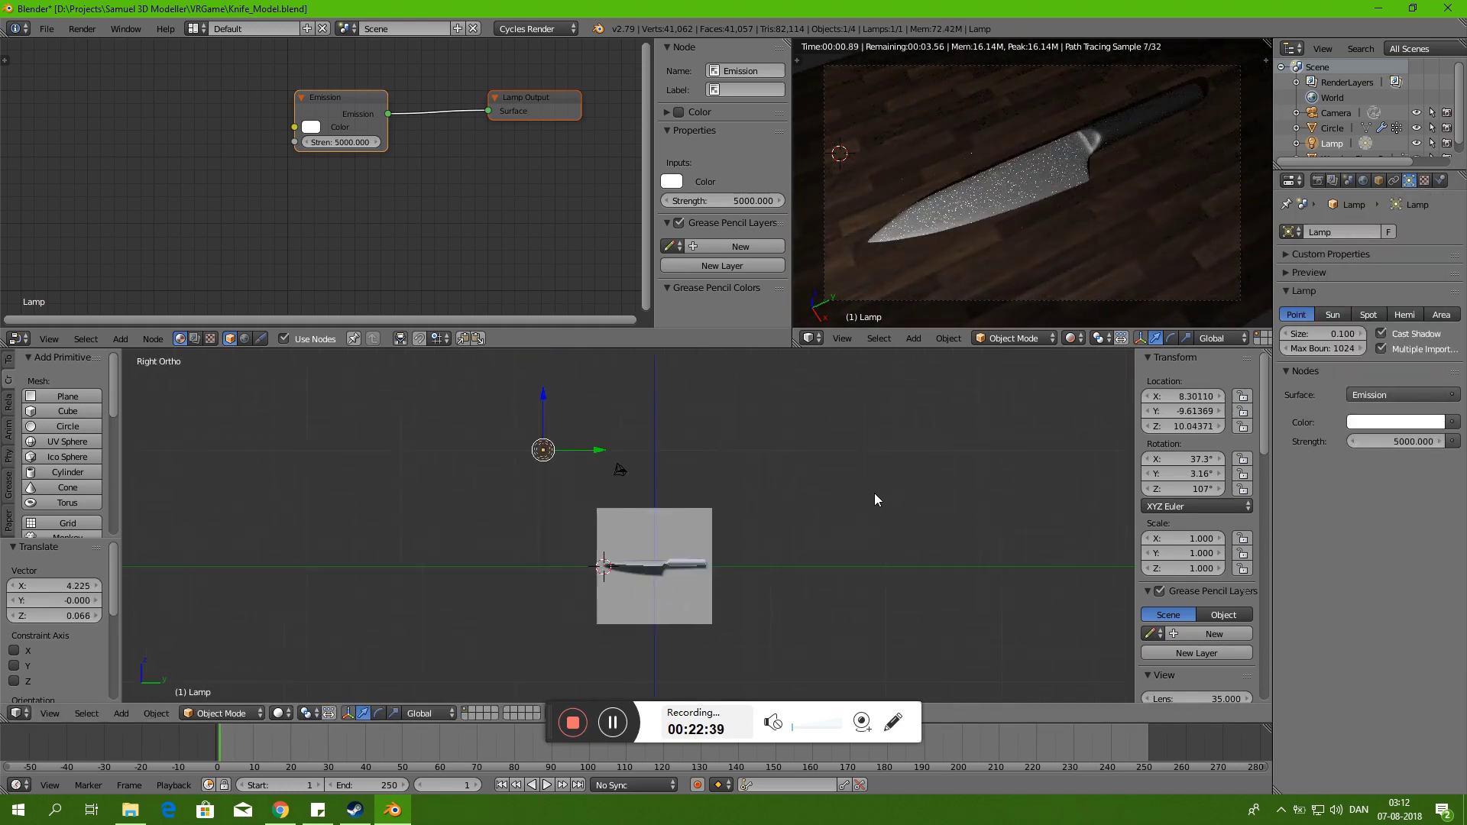
key(g)
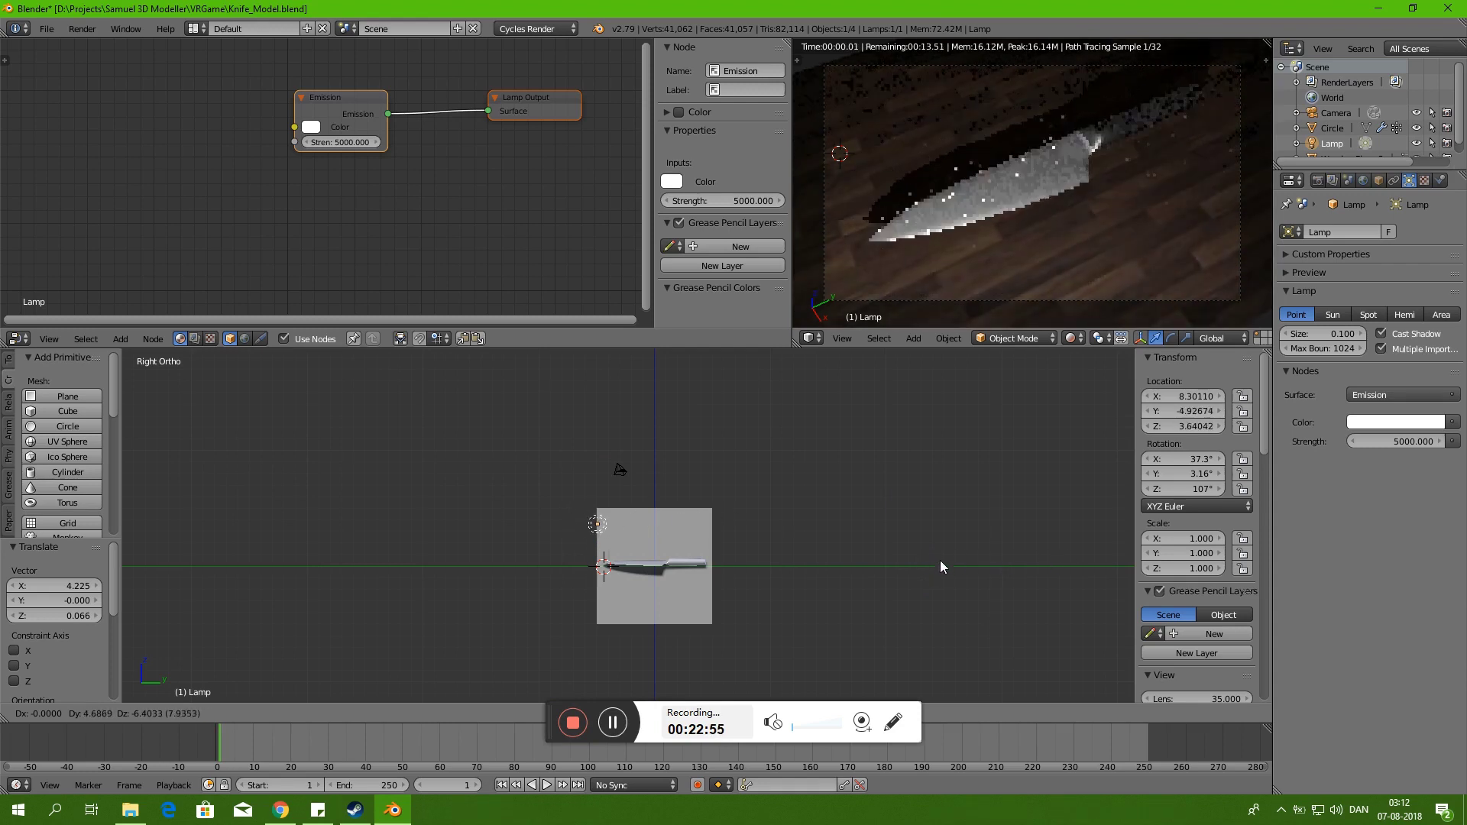
click(920, 557)
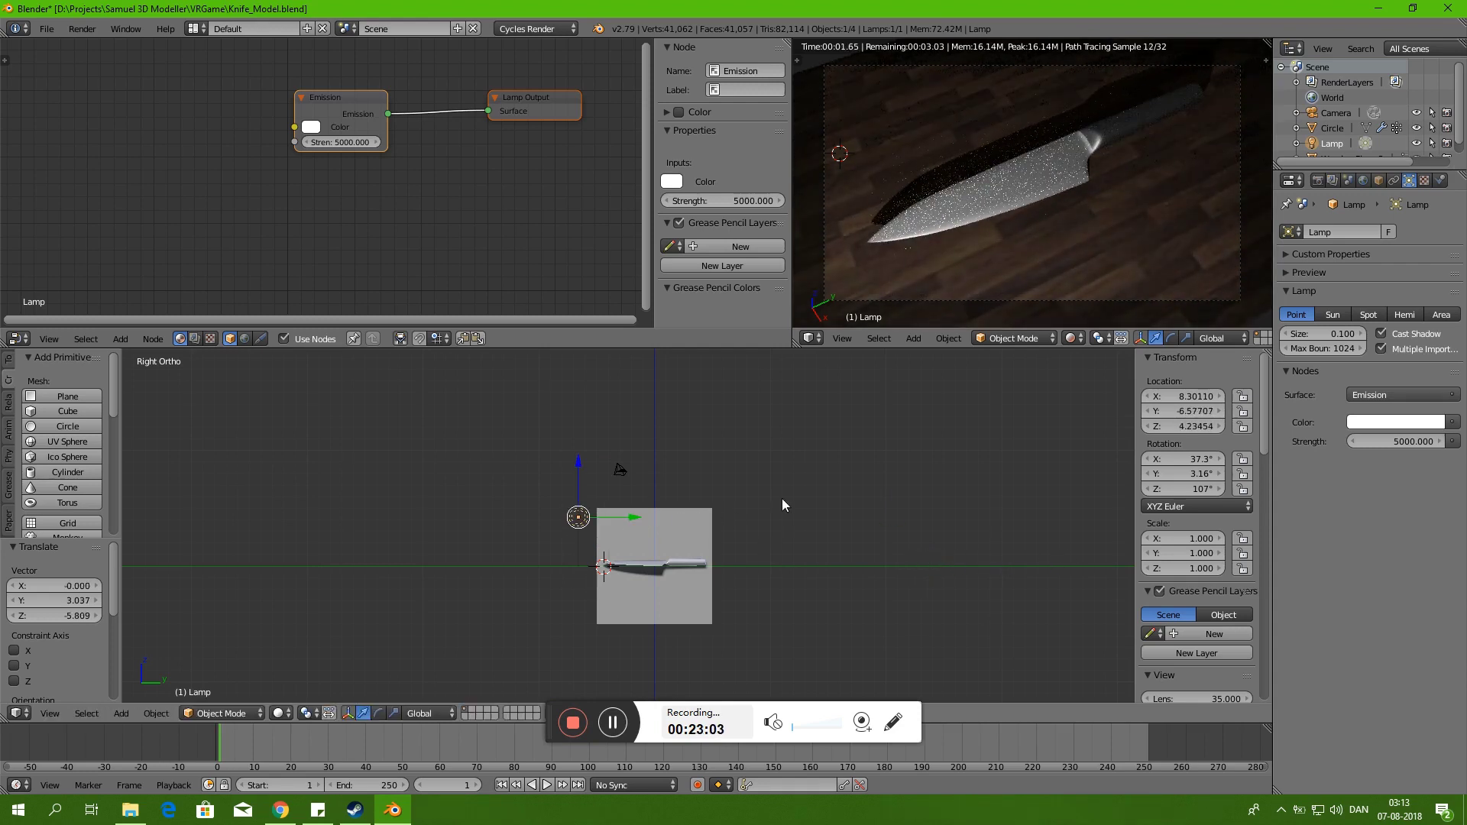
- Set the lamp colour's red value to 0.95 for near-white light, then enlarge the preview area
click(535, 102)
click(1395, 422)
mouse_move(1338, 283)
mouse_down()
mouse_move(1392, 260)
mouse_move(1366, 260)
mouse_up()
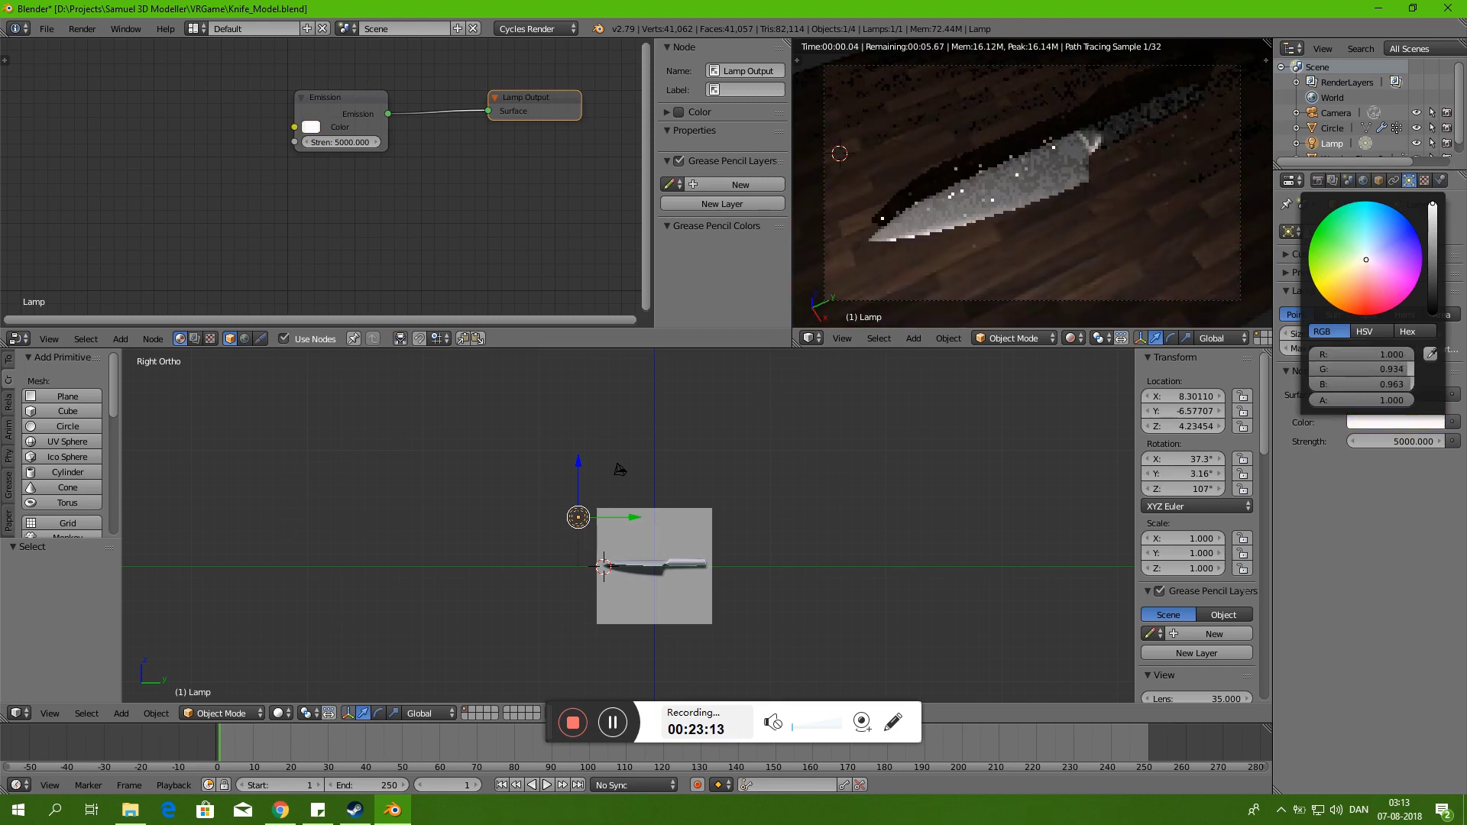
click(1367, 359)
text(0.1)
key(Return)
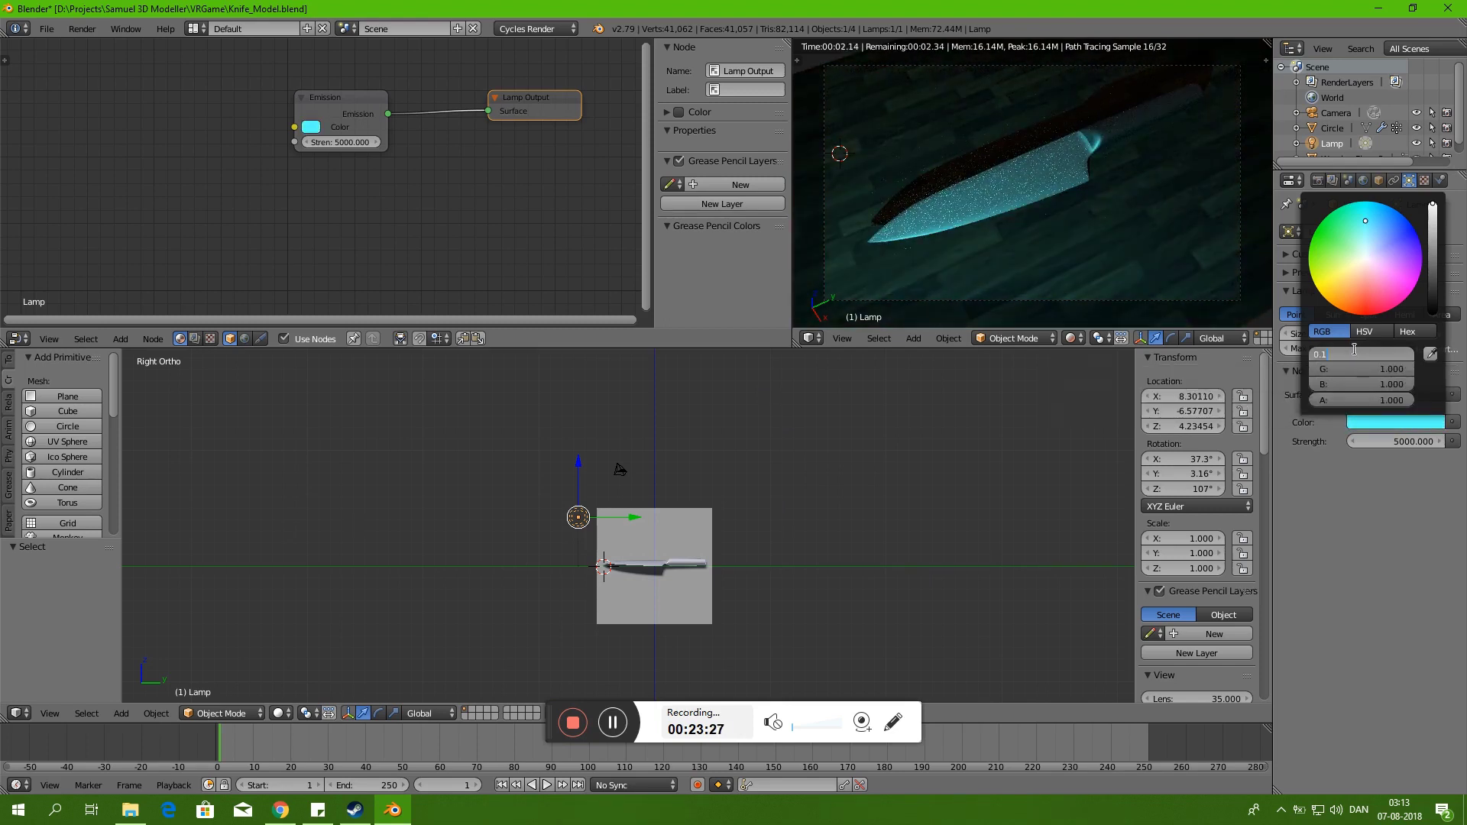
text(0.95)
key(Return)
key(Return)
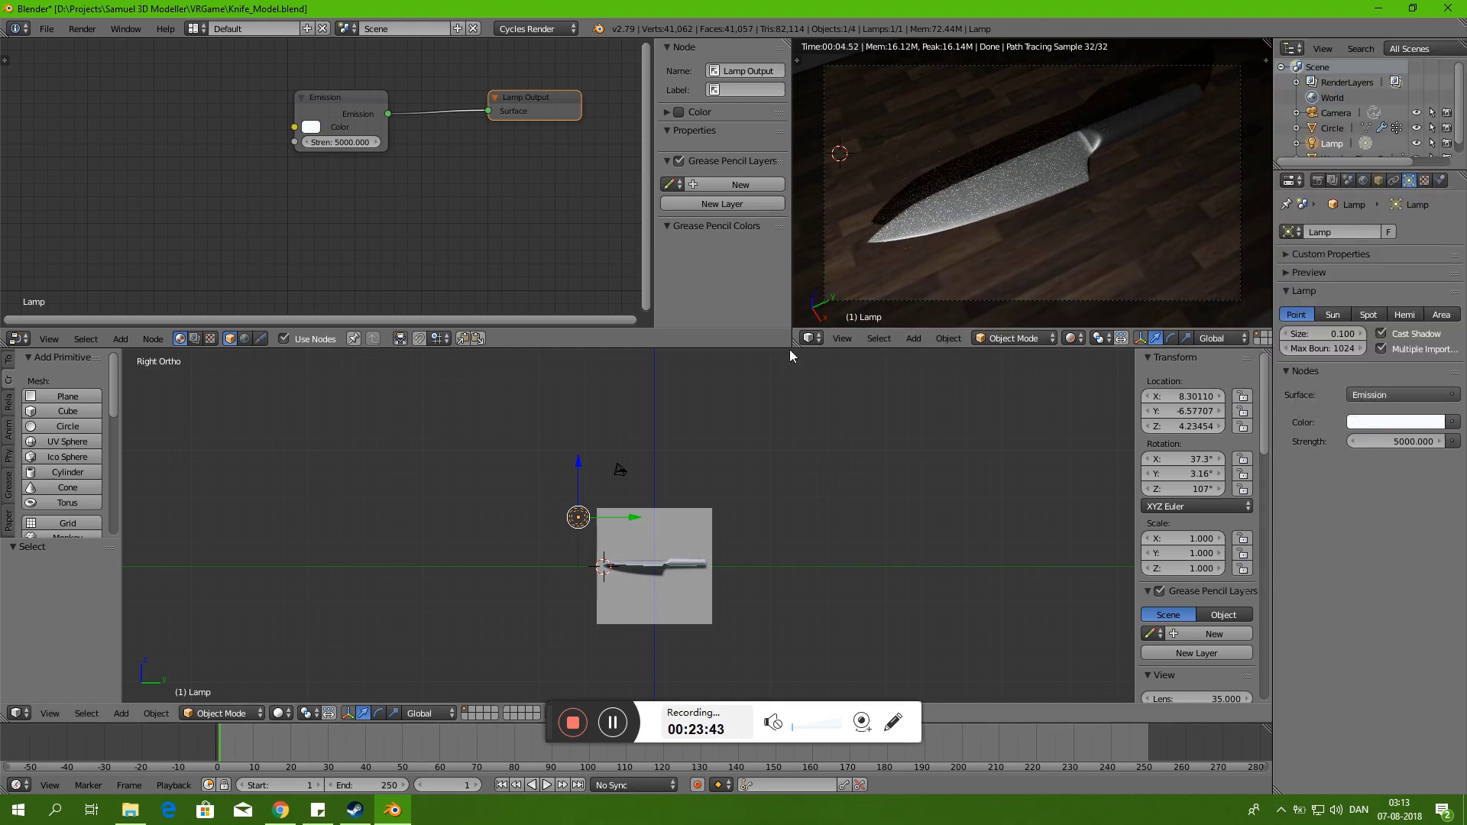
drag(791, 350, 790, 453)
drag(791, 397, 433, 398)
- Review the render settings without applying a preset, then render the image with F12
click(1321, 184)
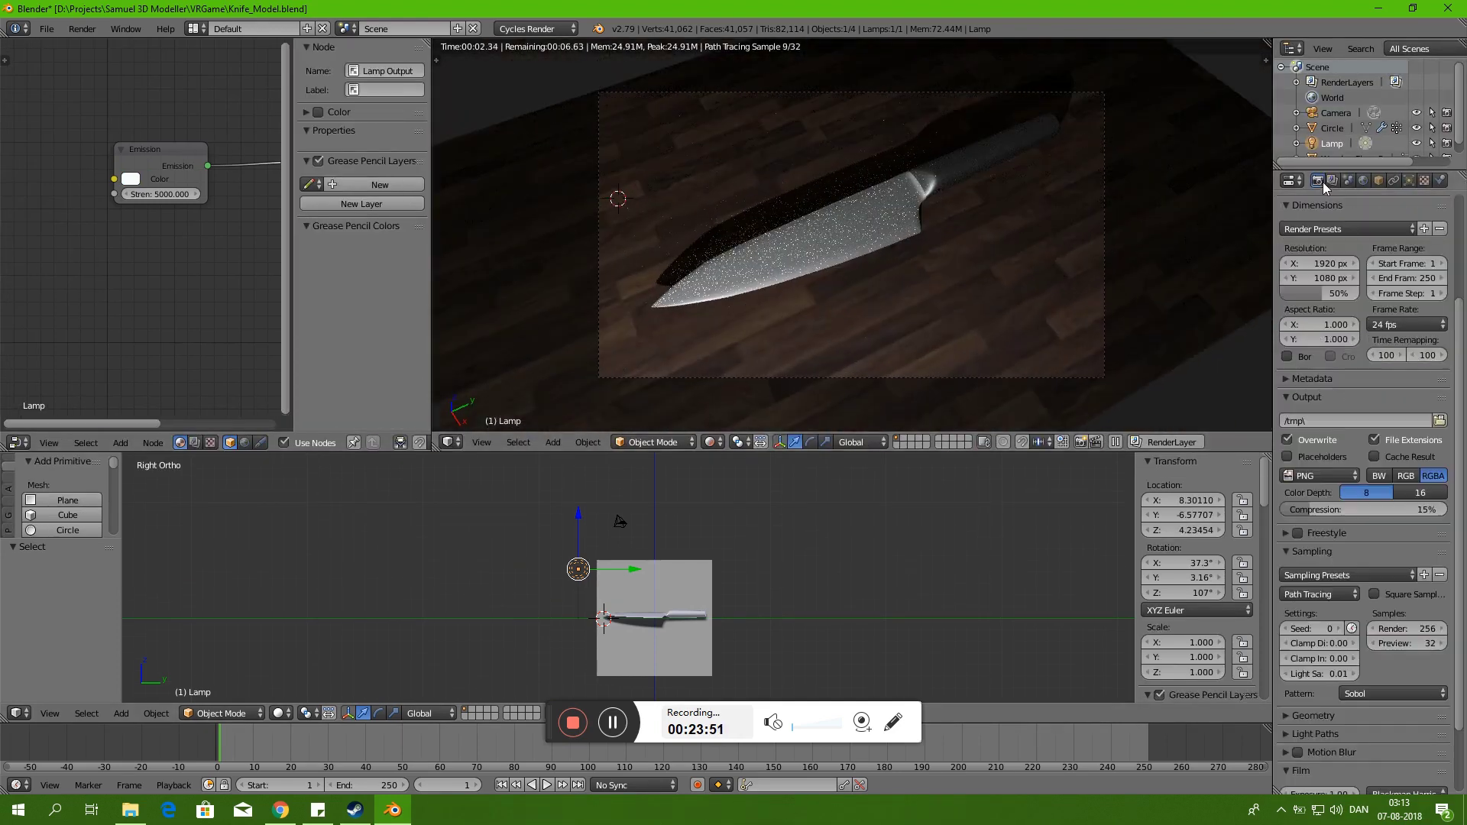
scroll(1421, 547, down, 3)
scroll(1308, 453, up, 4)
scroll(1352, 364, up, 3)
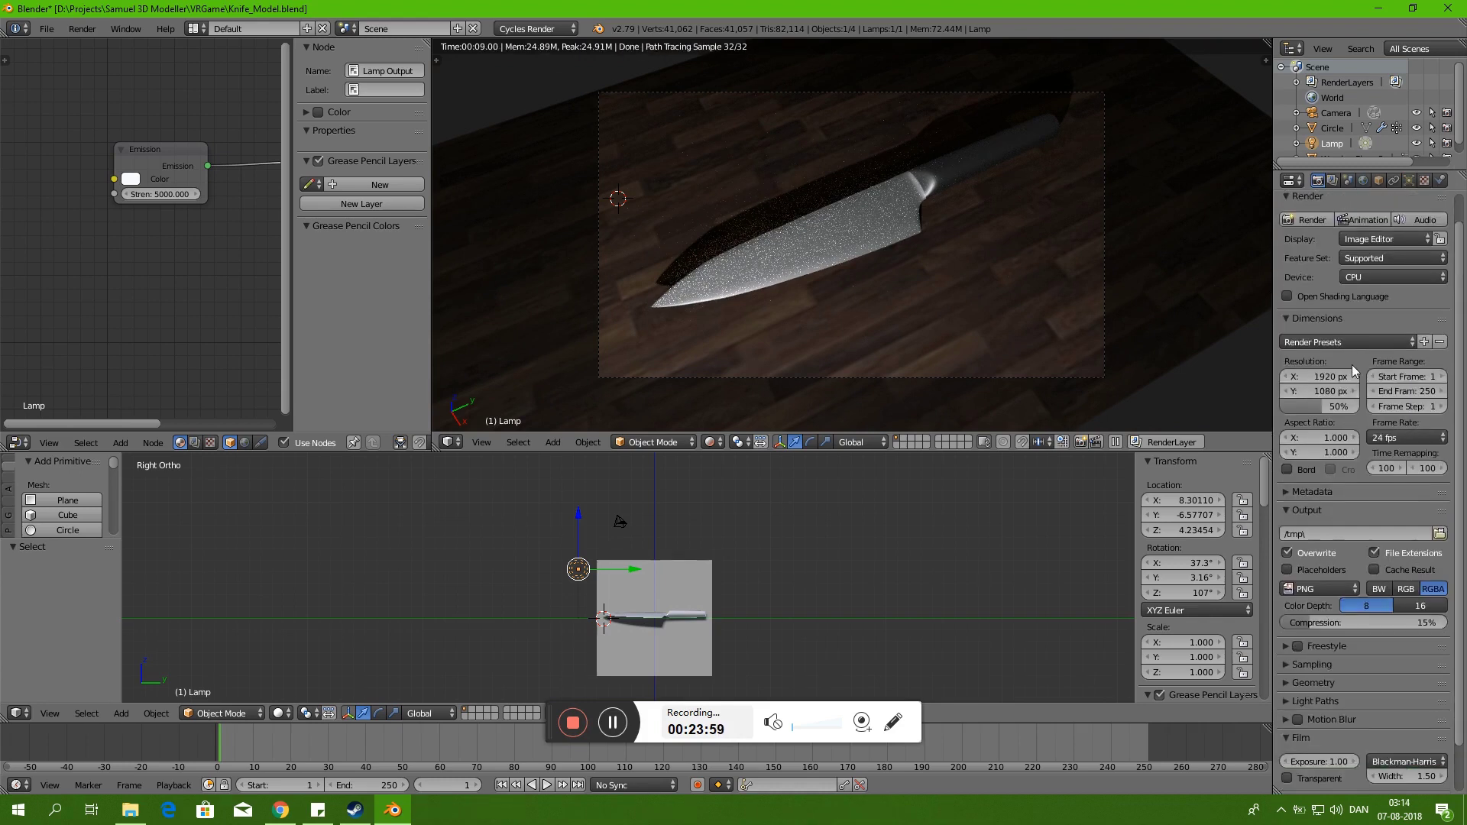
click(1349, 341)
key(Escape)
scroll(1388, 397, down, 2)
key(F12)
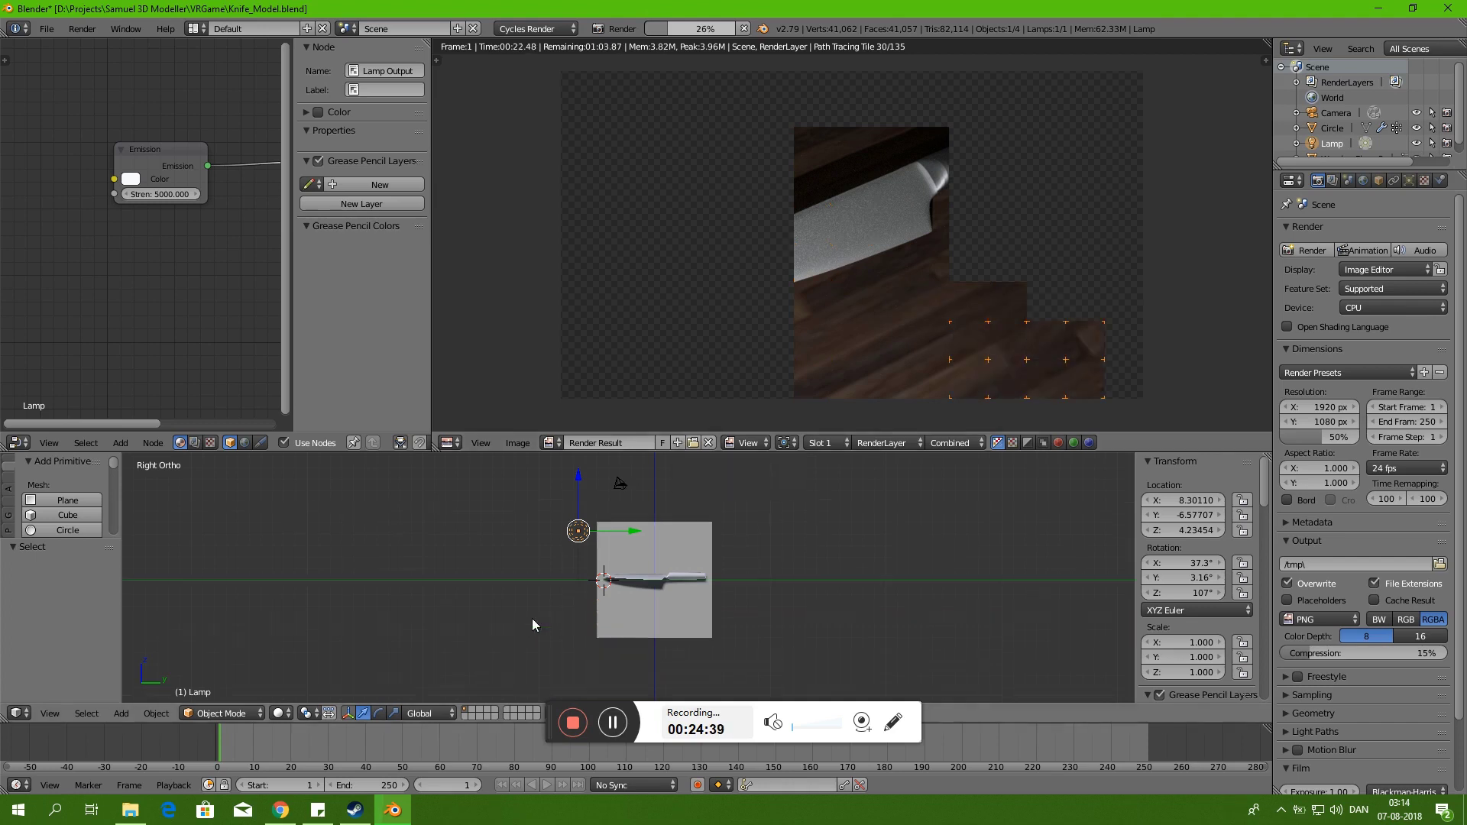
- Apply Shade Smooth to the knife mesh from the W specials menu
right_click(611, 620)
key(Tab)
scroll(611, 620, up, 4)
key(w)
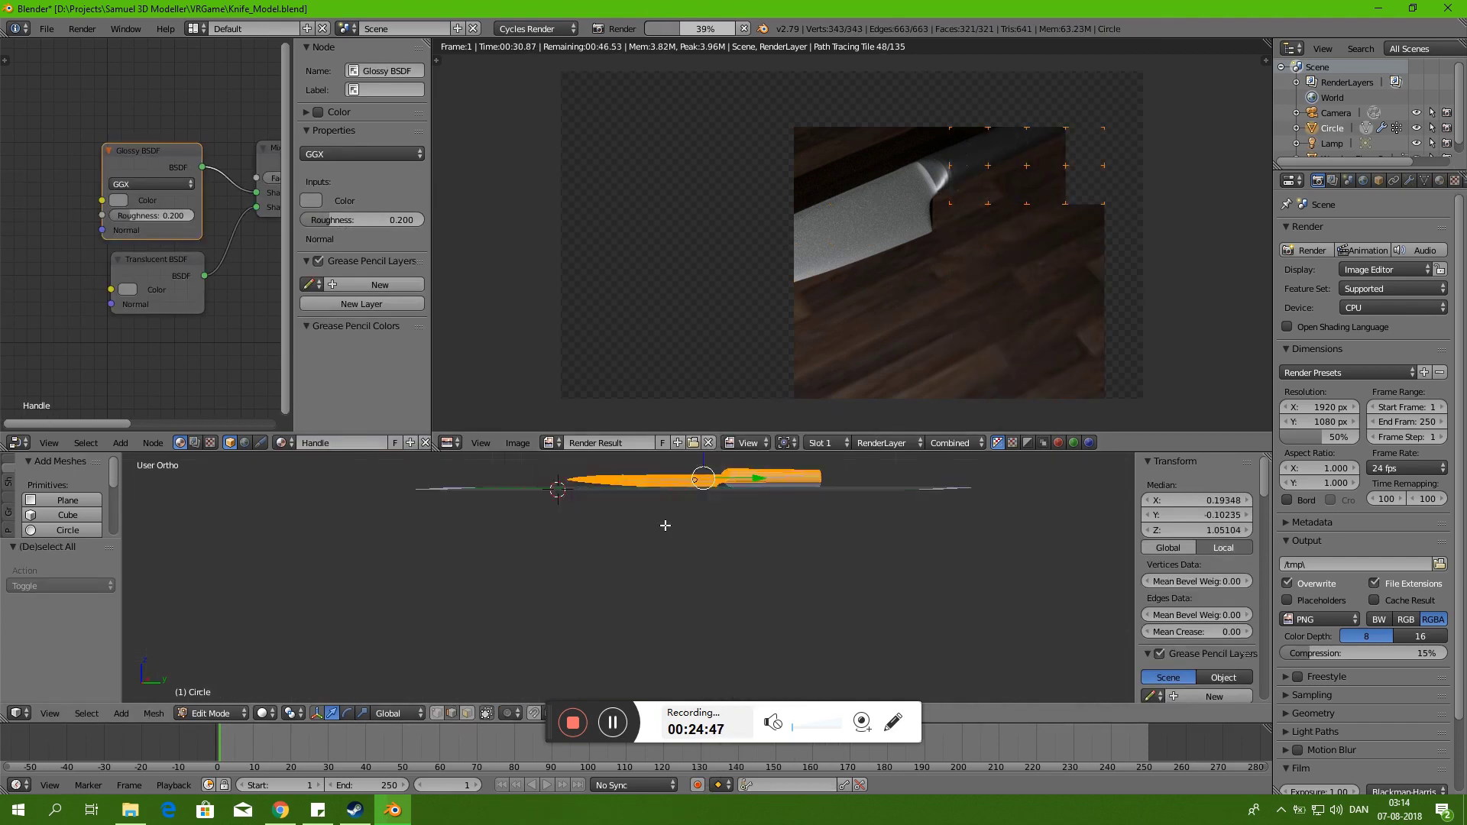
key(w)
mouse_move(772, 581)
middle_down()
mouse_move(795, 535)
mouse_move(892, 516)
middle_up()
click(746, 652)
key(Tab)
- Save the render as a PNG in Rendered Images and edit the knife's render subdivision level
scroll(772, 620, up, 4)
scroll(774, 515, up, 2)
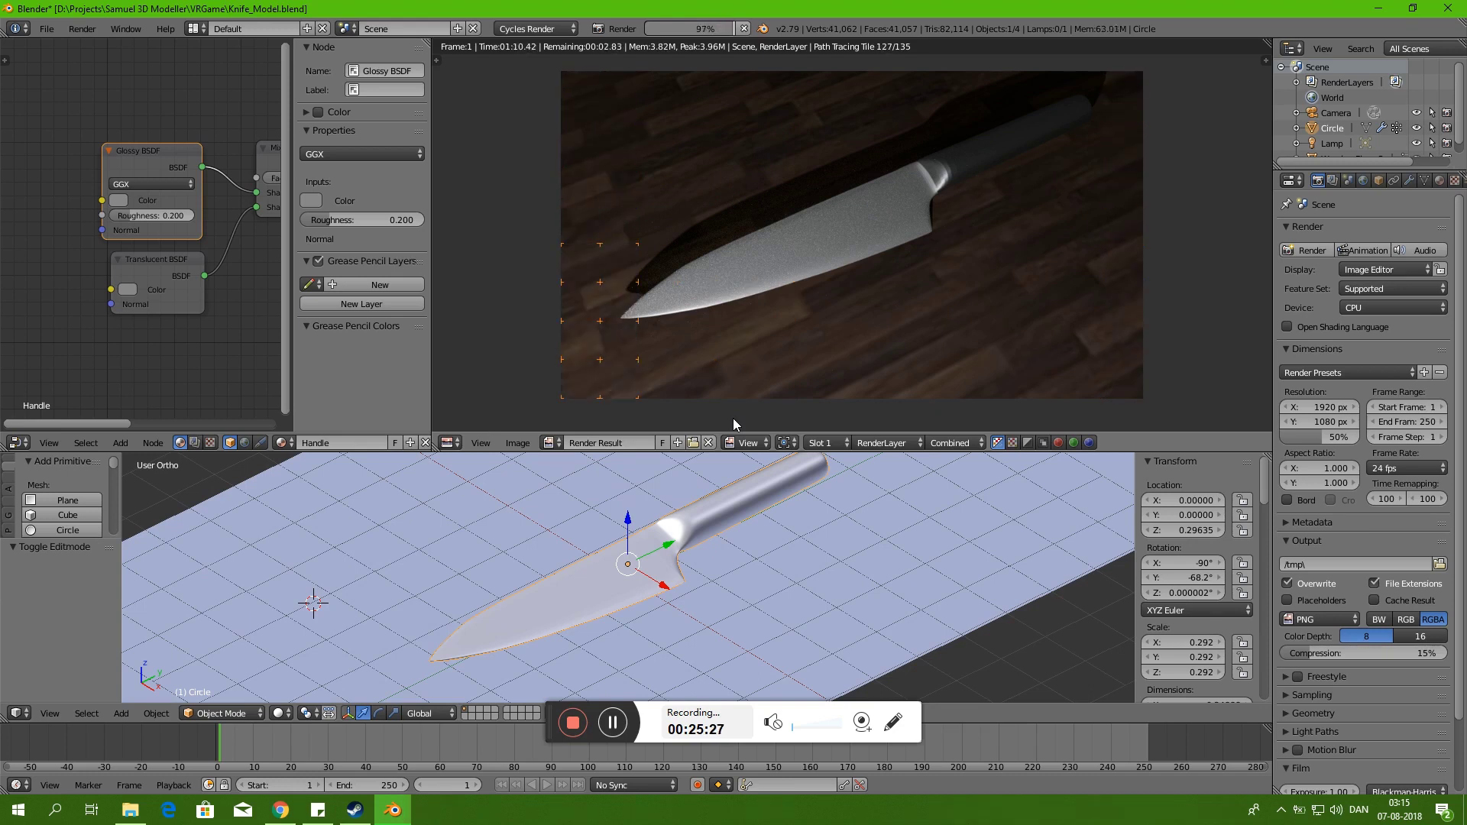
click(509, 443)
click(544, 376)
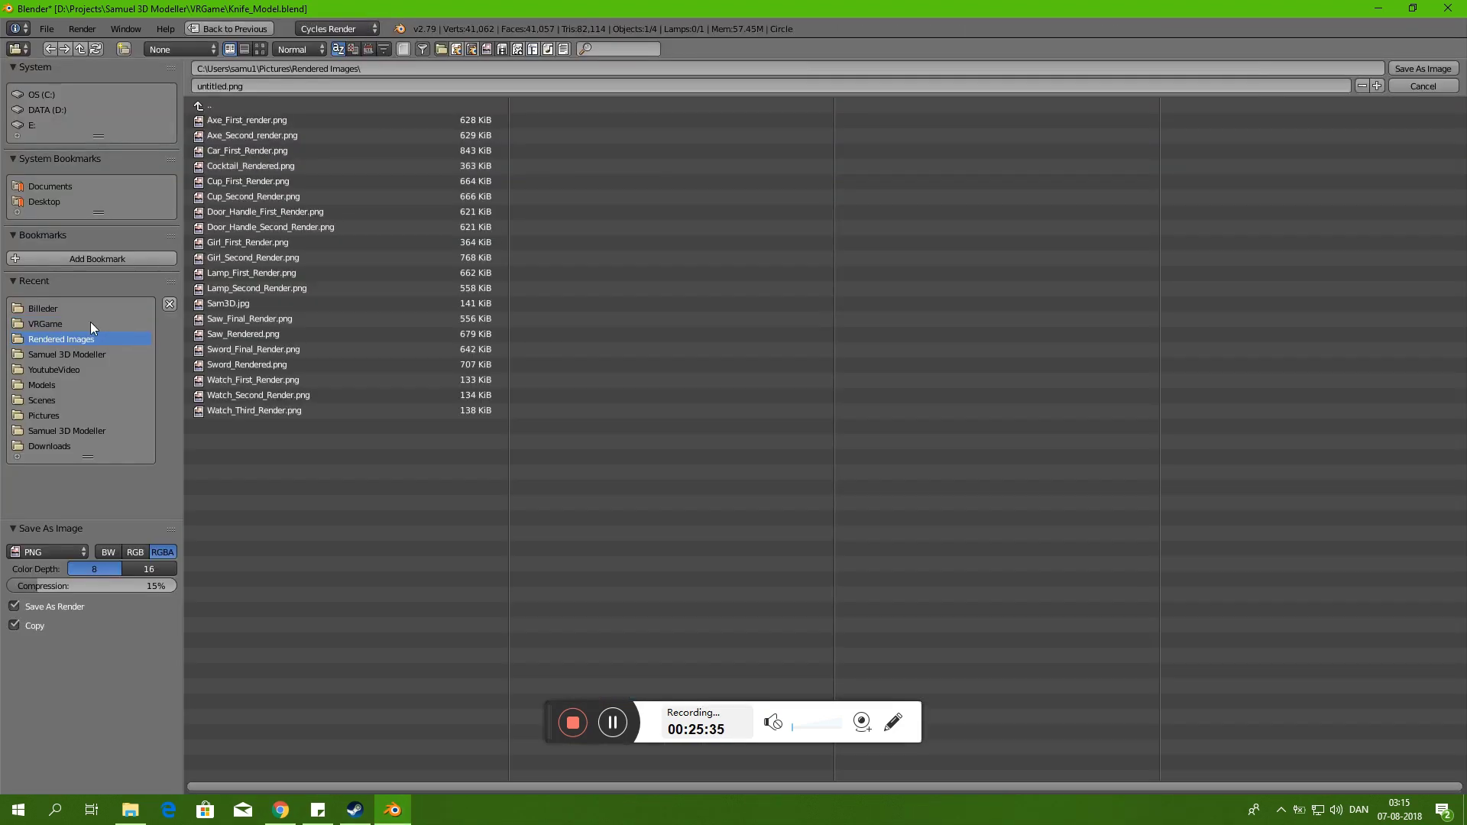
click(303, 87)
text(Kitchen_Knife_First_Re)
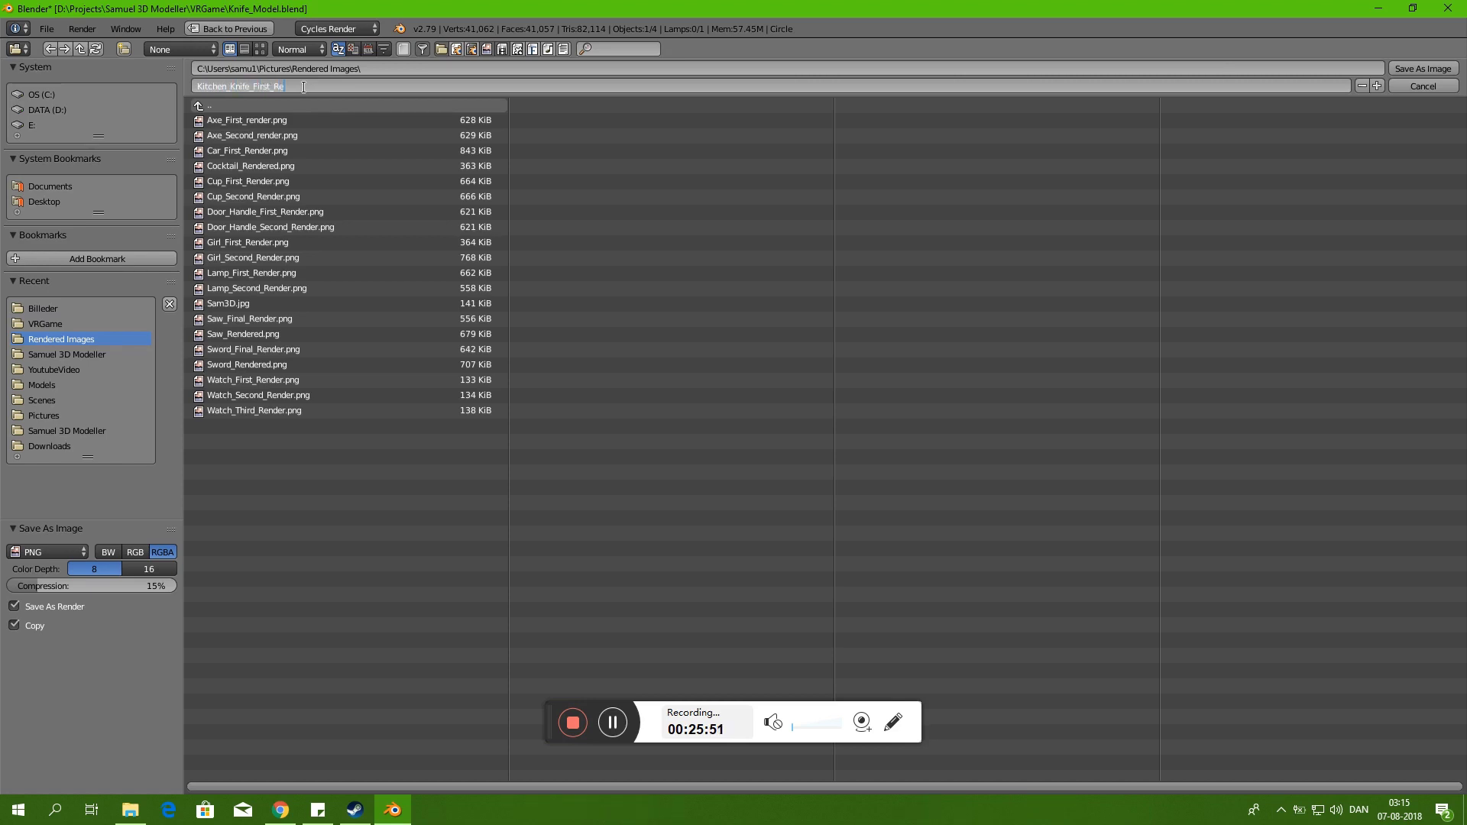
key(Return)
key(Return)
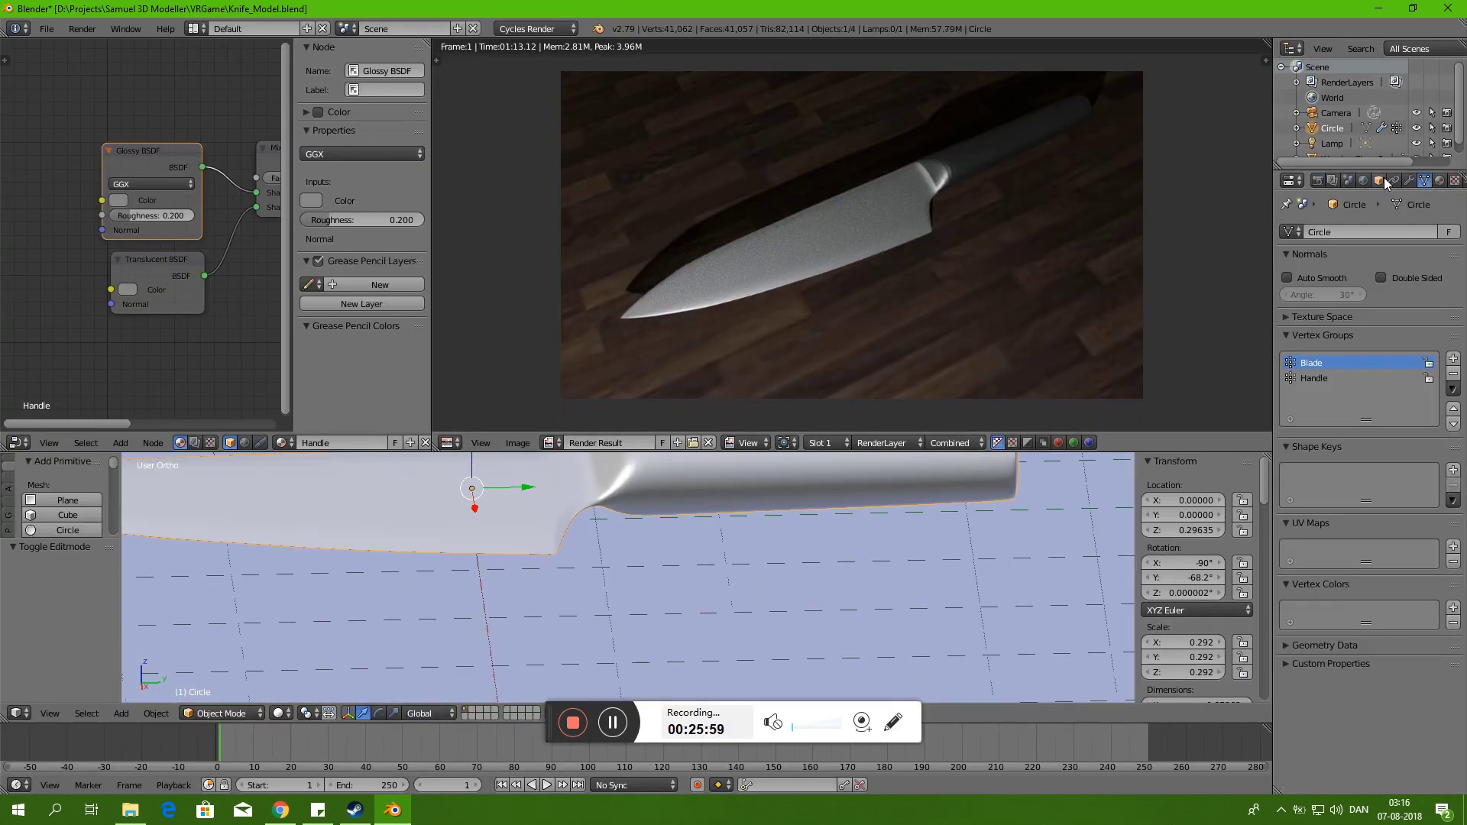
click(1410, 180)
click(1339, 527)
- Save the project, overwriting Knife_Model.blend
scroll(861, 529, down, 5)
key(ctrl+s)
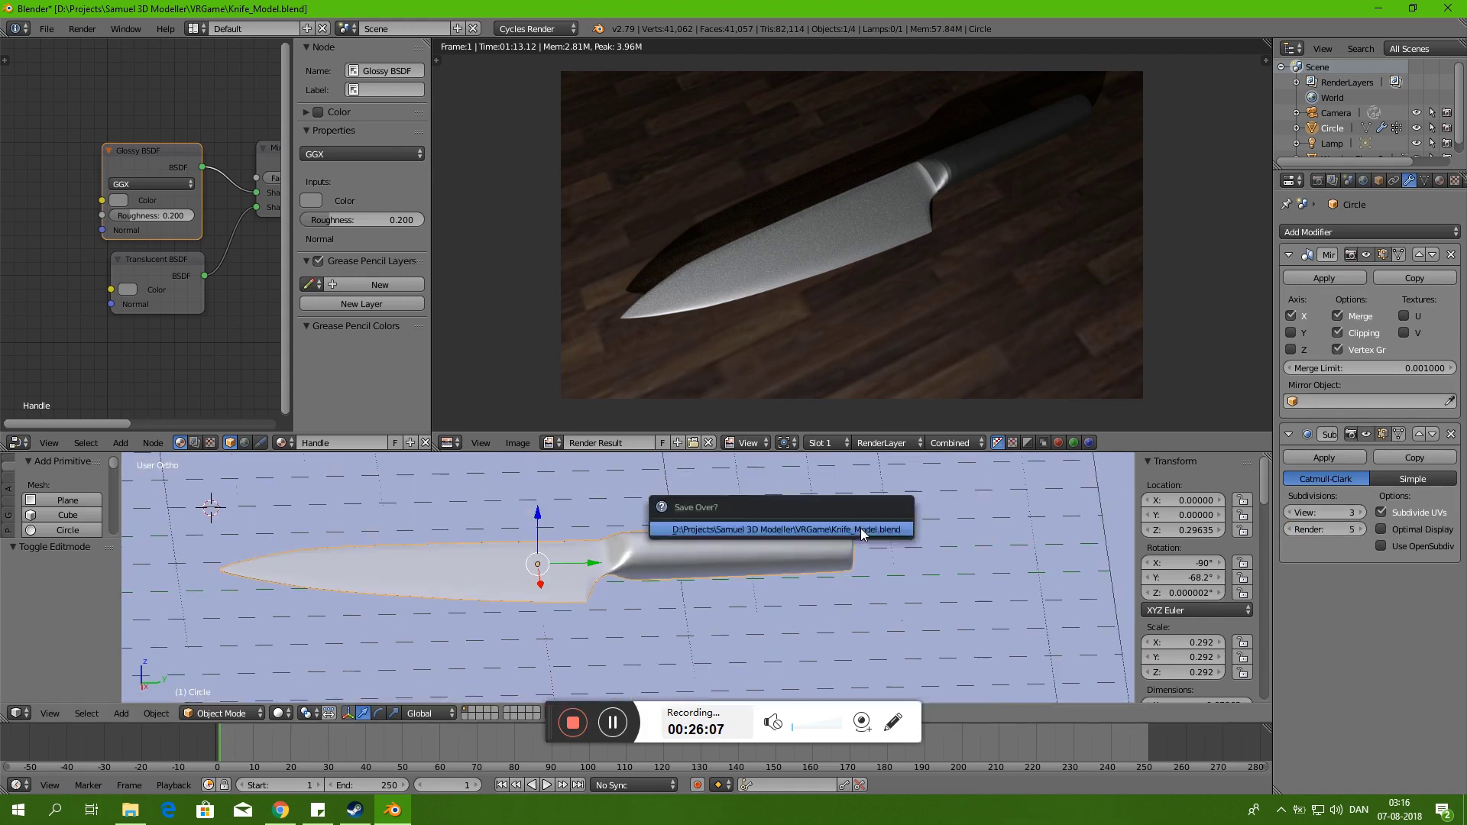
click(861, 529)
middle_drag(860, 528, 811, 509)
- Add Texture Coordinate and Mapping nodes to the wooden floor material
right_click(572, 574)
middle_drag(572, 573, 535, 580)
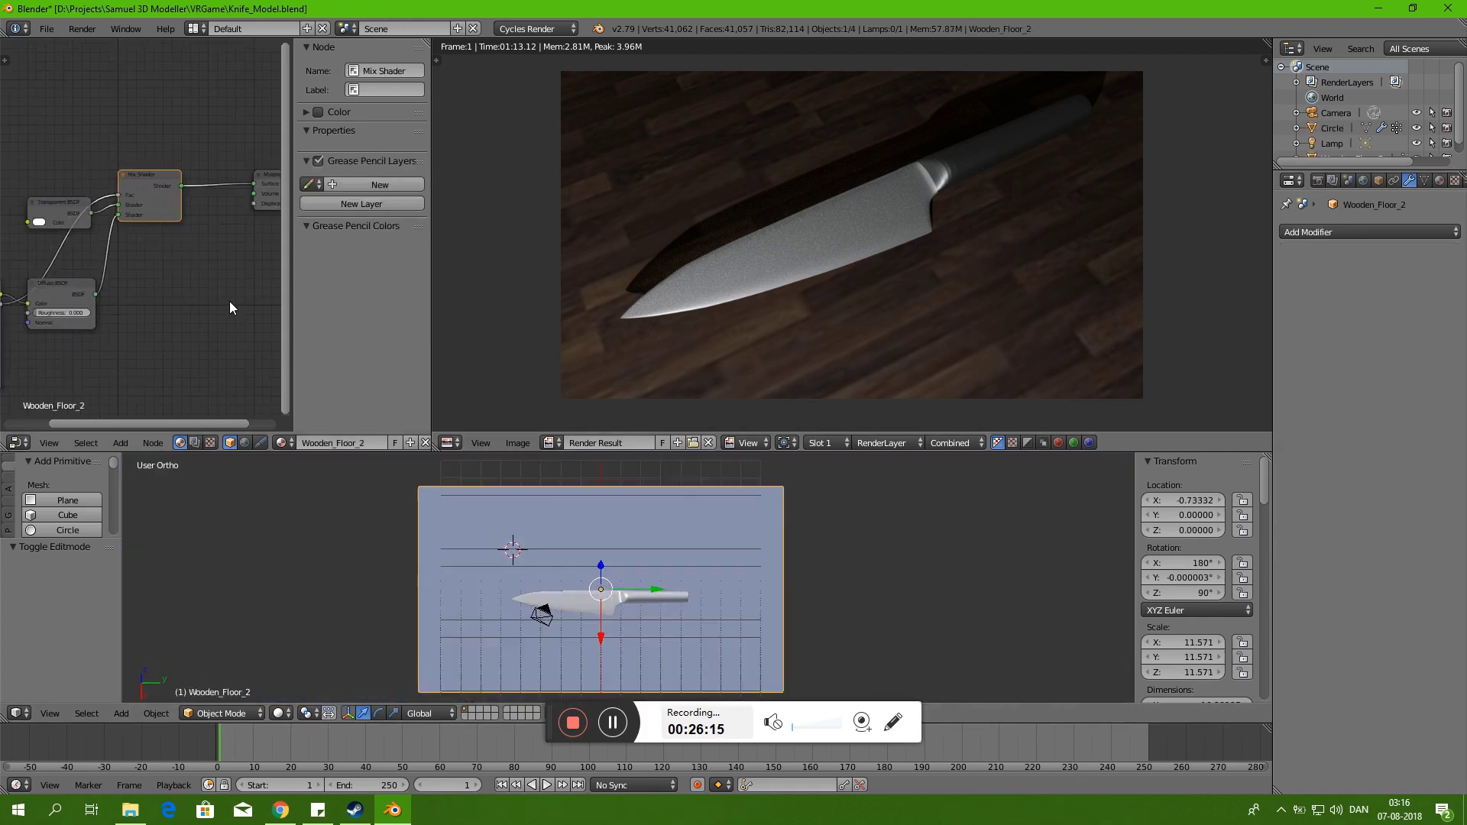
scroll(229, 301, up, 3)
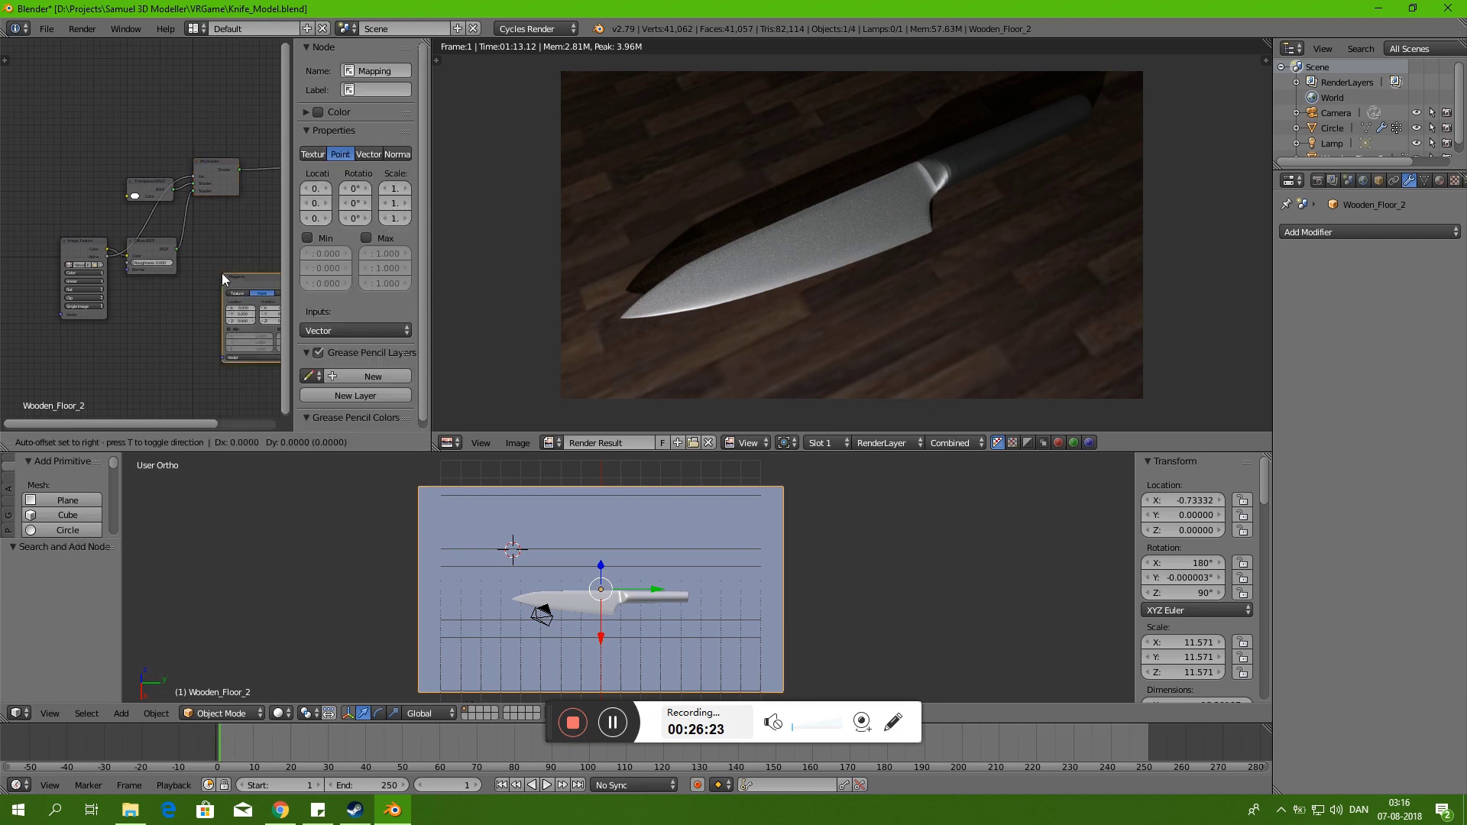
key(shift+a)
click(227, 234)
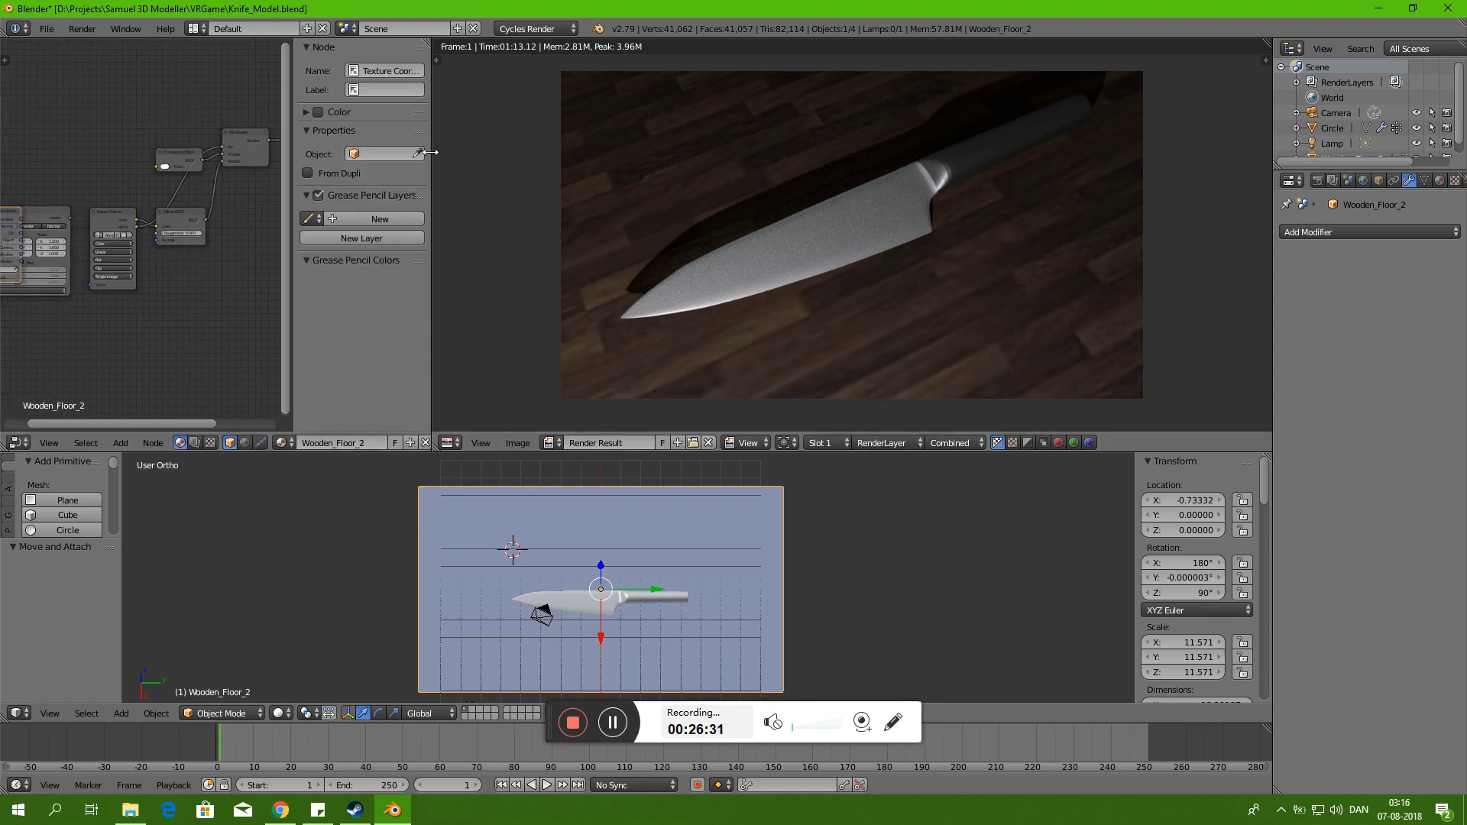
drag(433, 195, 725, 196)
mouse_move(98, 212)
mouse_down()
mouse_move(110, 202)
mouse_move(46, 218)
mouse_up()
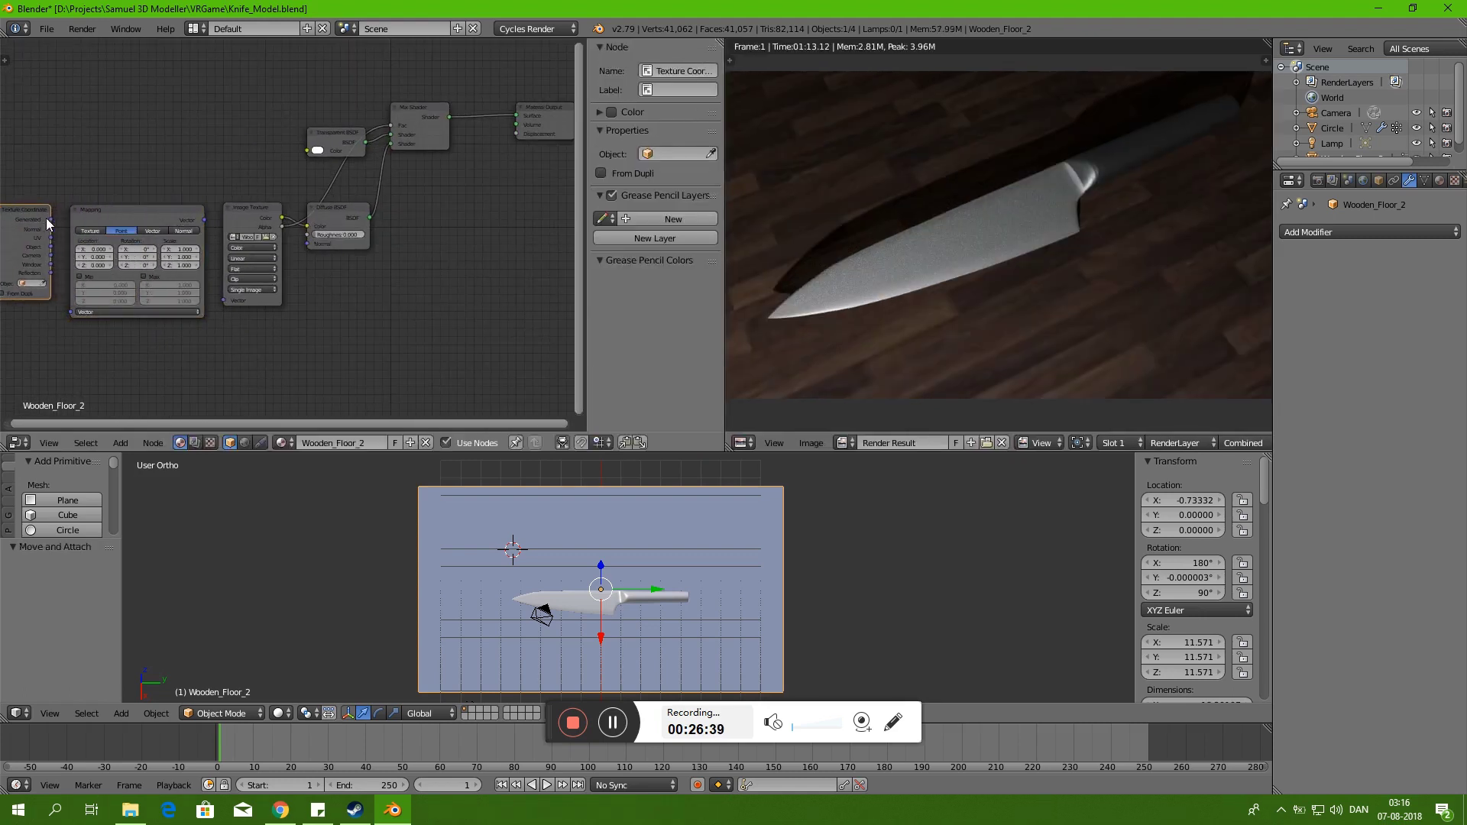
click(115, 230)
scroll(192, 229, up, 2)
scroll(255, 193, up, 1)
- Set the Mapping node scale to 2.0 and move Material Output beside Diffuse BSDF
click(256, 194)
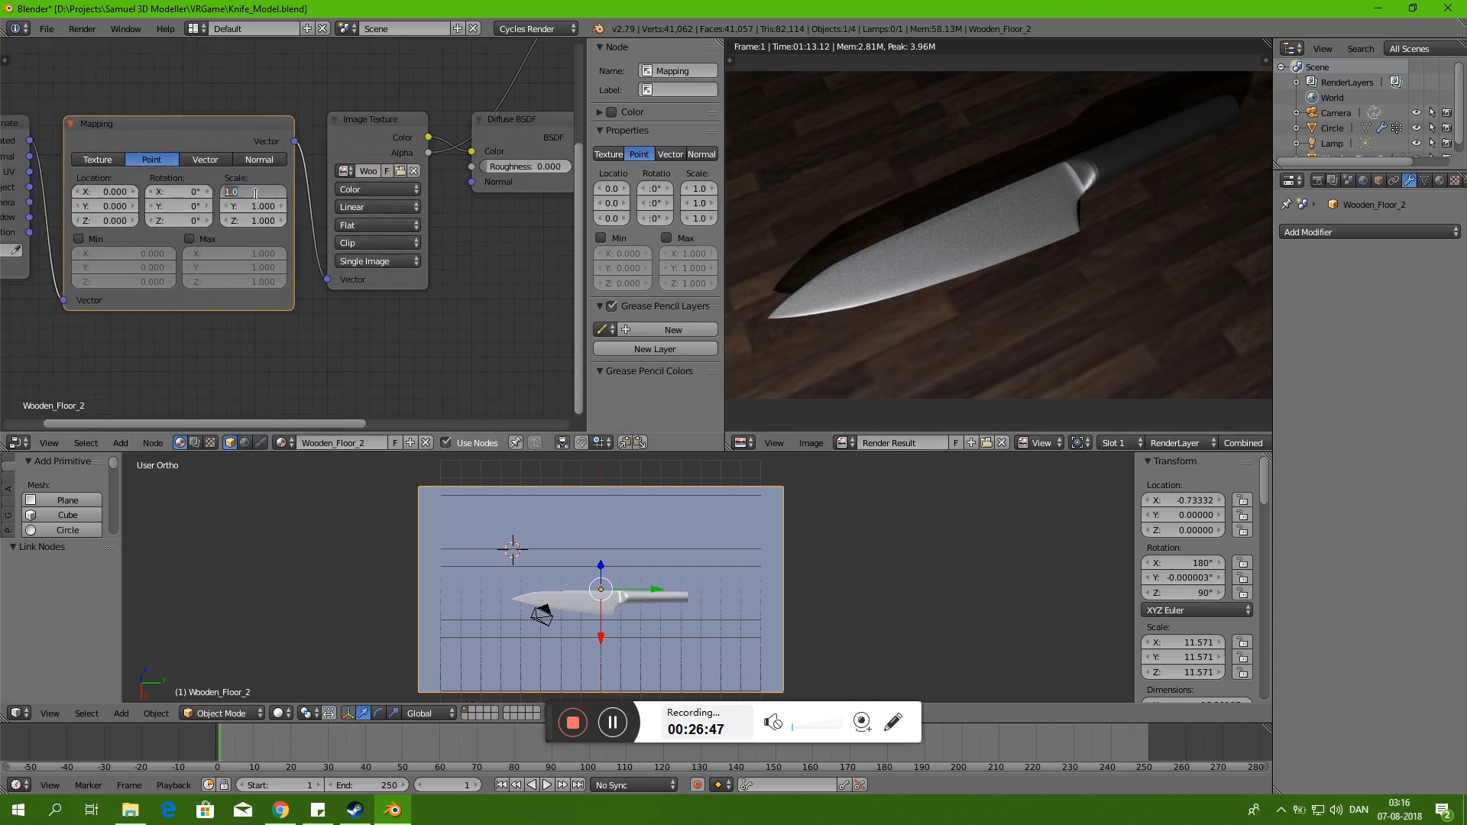
text(2)
key(Return)
scroll(240, 224, down, 2)
middle_drag(288, 317, 405, 180)
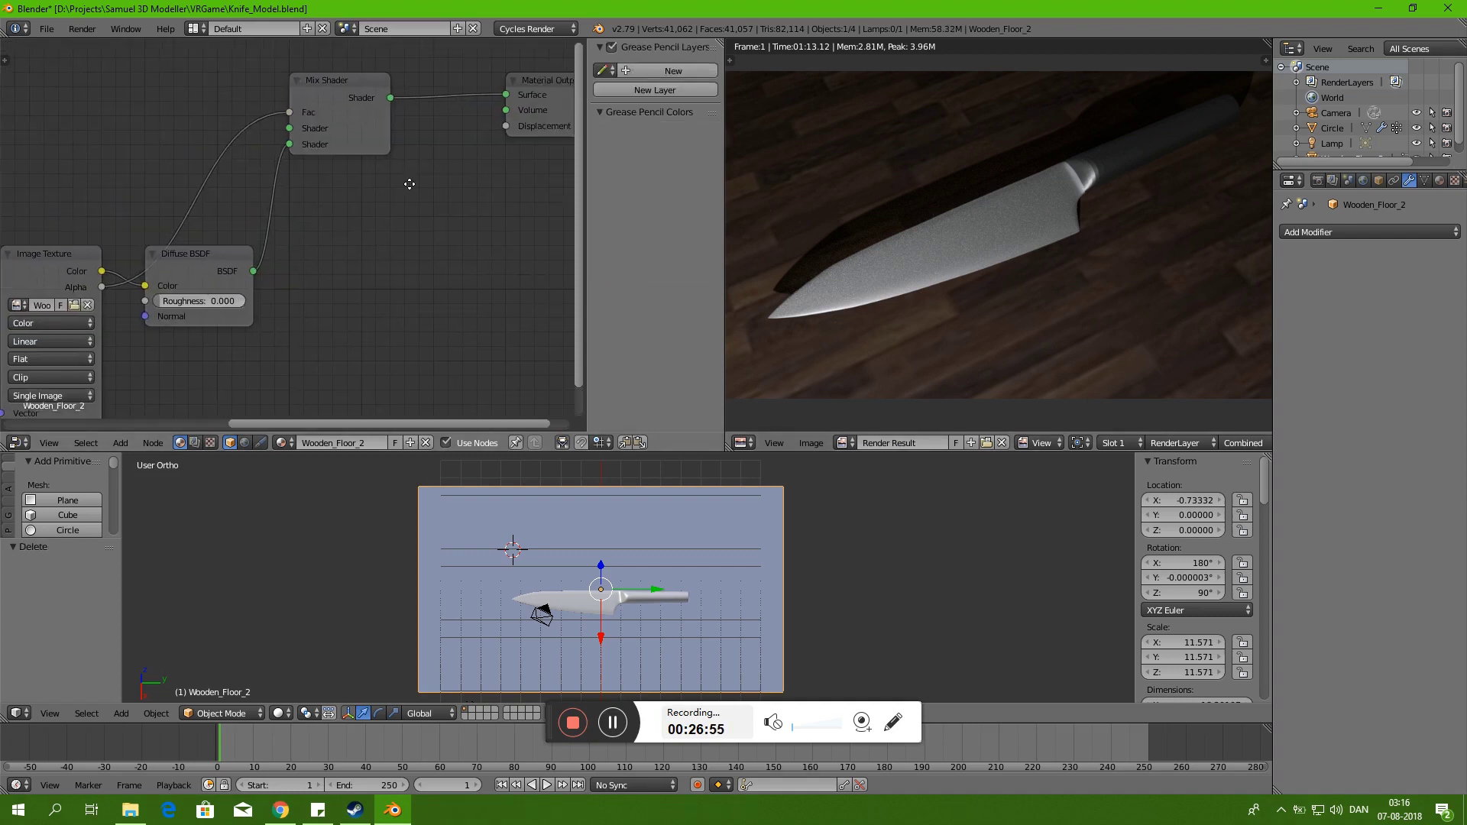
click(413, 197)
drag(412, 197, 227, 332)
scroll(234, 327, up, 1)
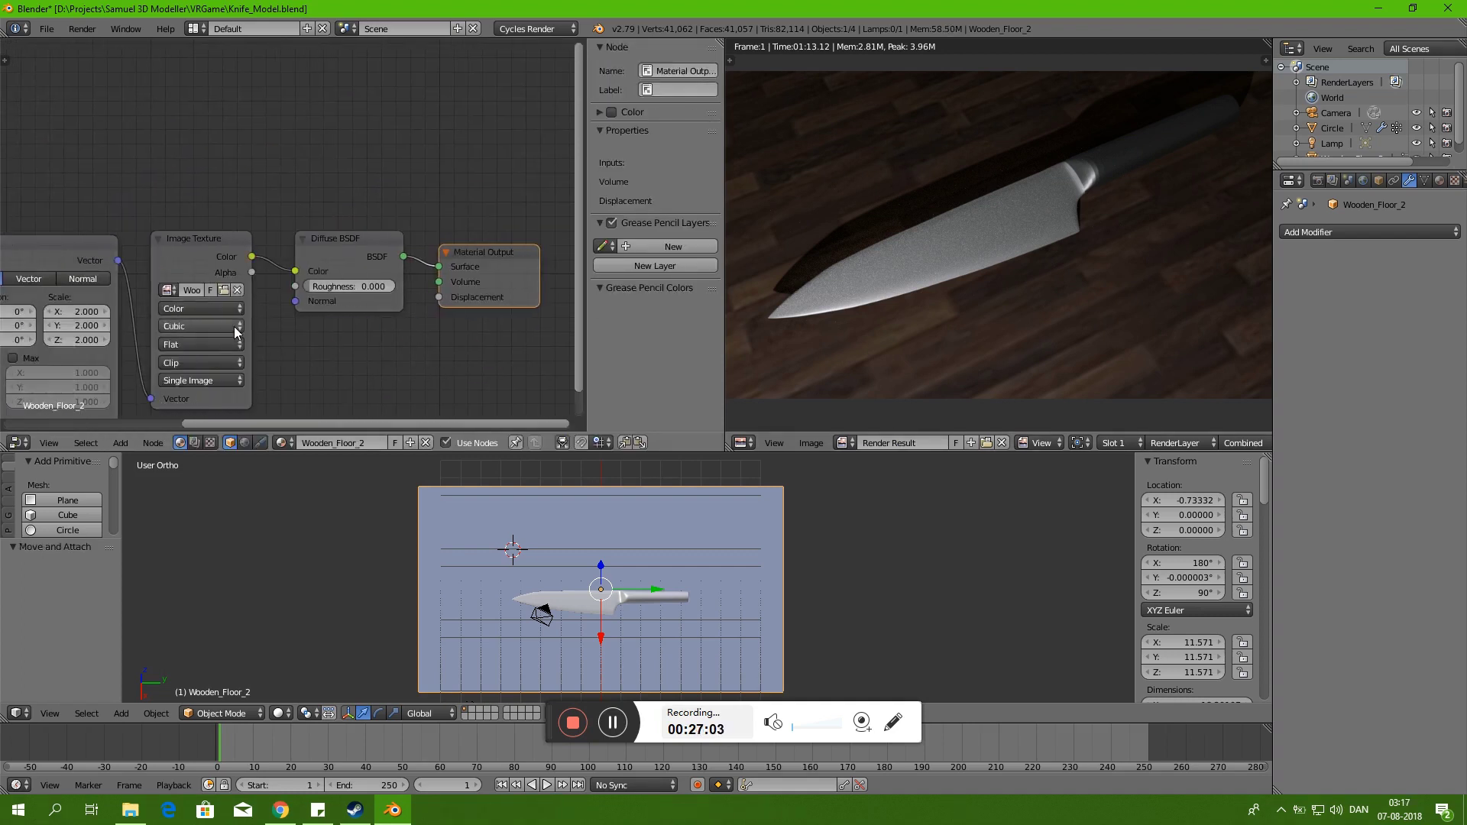
middle_drag(234, 327, 214, 333)
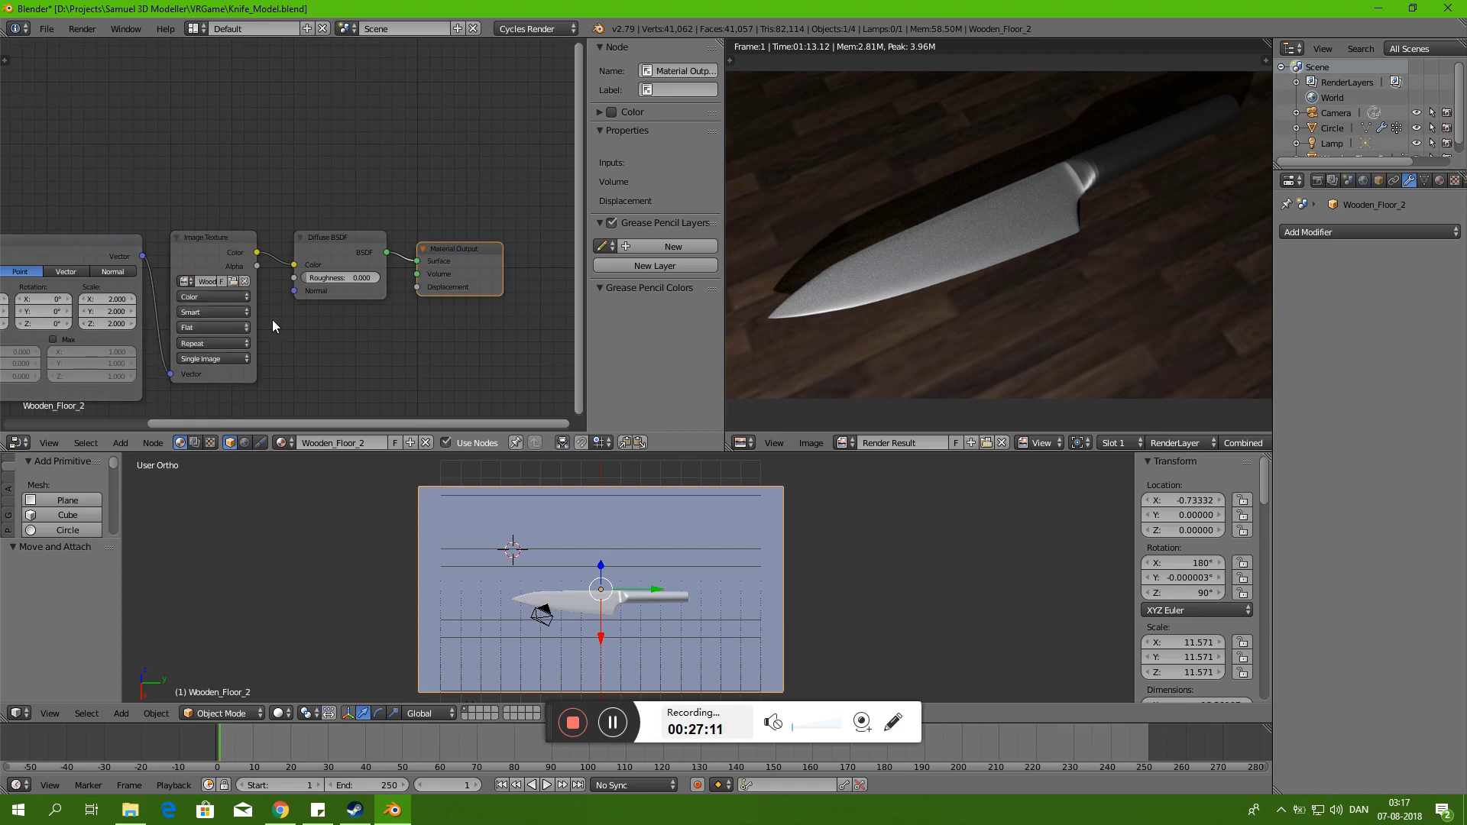
- Select the floor texture's Mapping node and orbit to see the floor at an angle
ctrl+scroll(272, 320, left, 3)
click(99, 271)
ctrl+scroll(356, 307, down, 3)
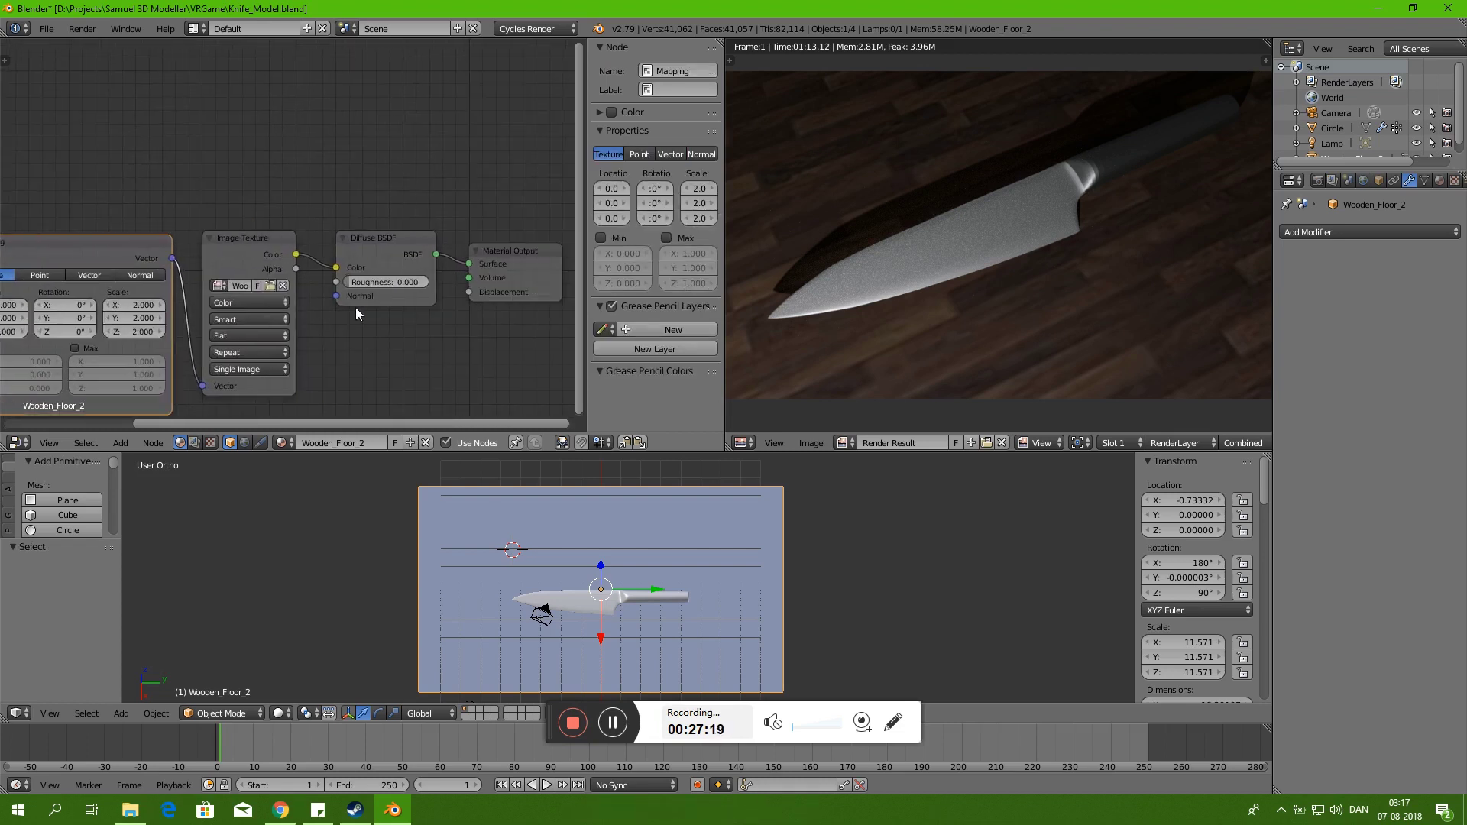
scroll(498, 348, up, 1)
middle_drag(756, 589, 805, 603)
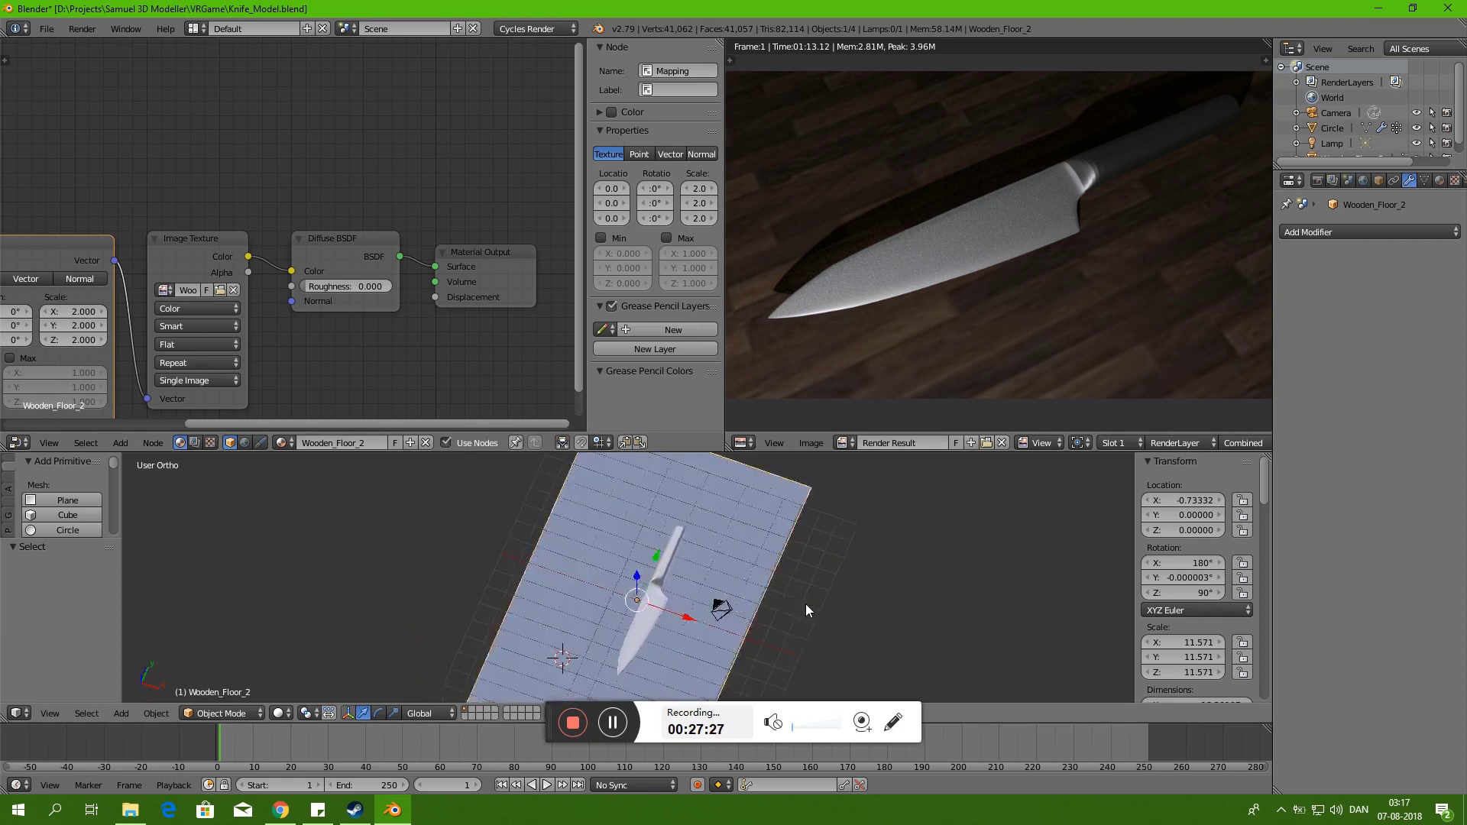
- Switch the top-right area to a live Rendered 3D viewport
key(s)
key(Escape)
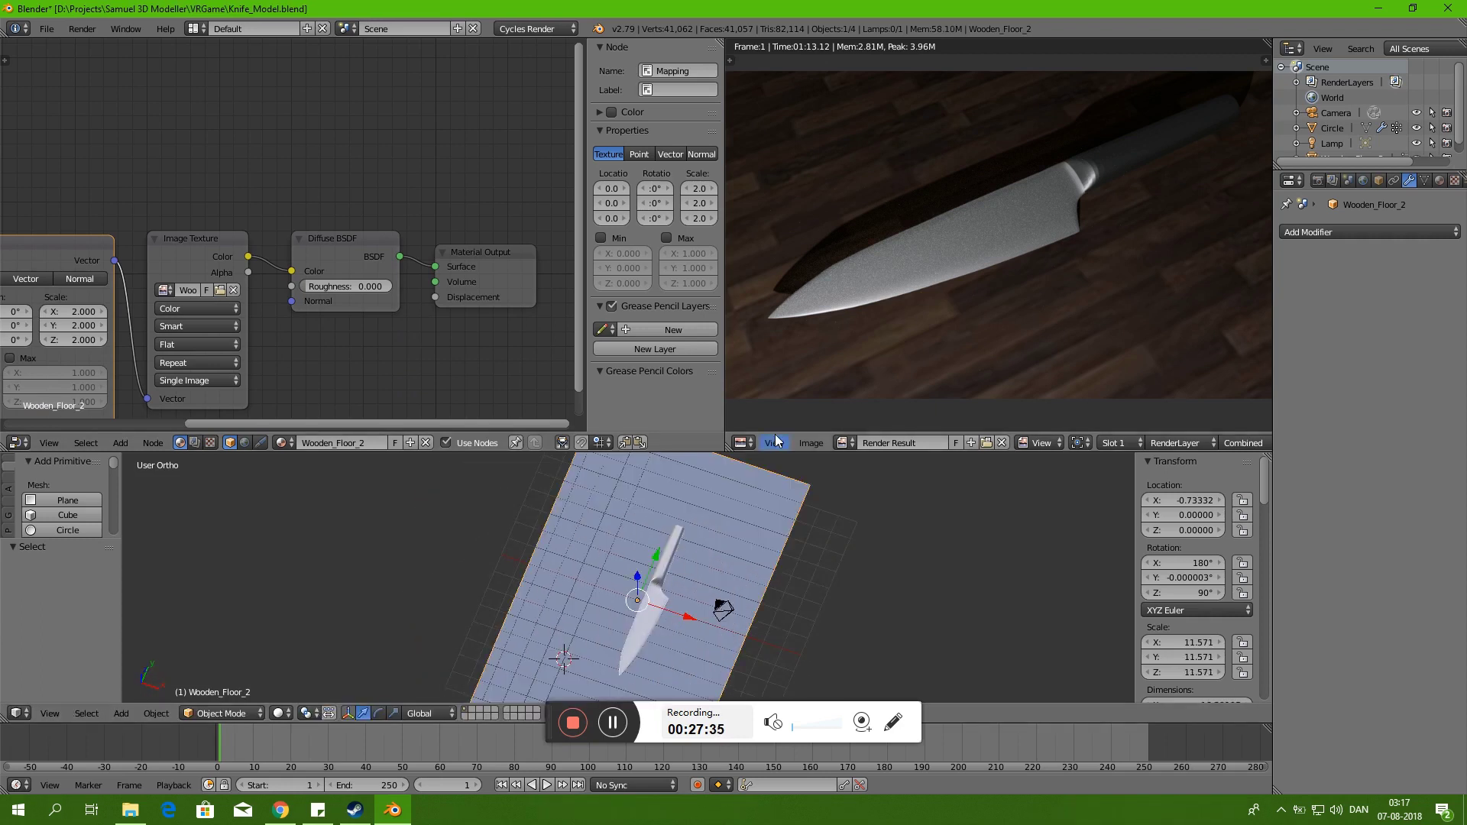
click(742, 442)
scroll(928, 314, up, 2)
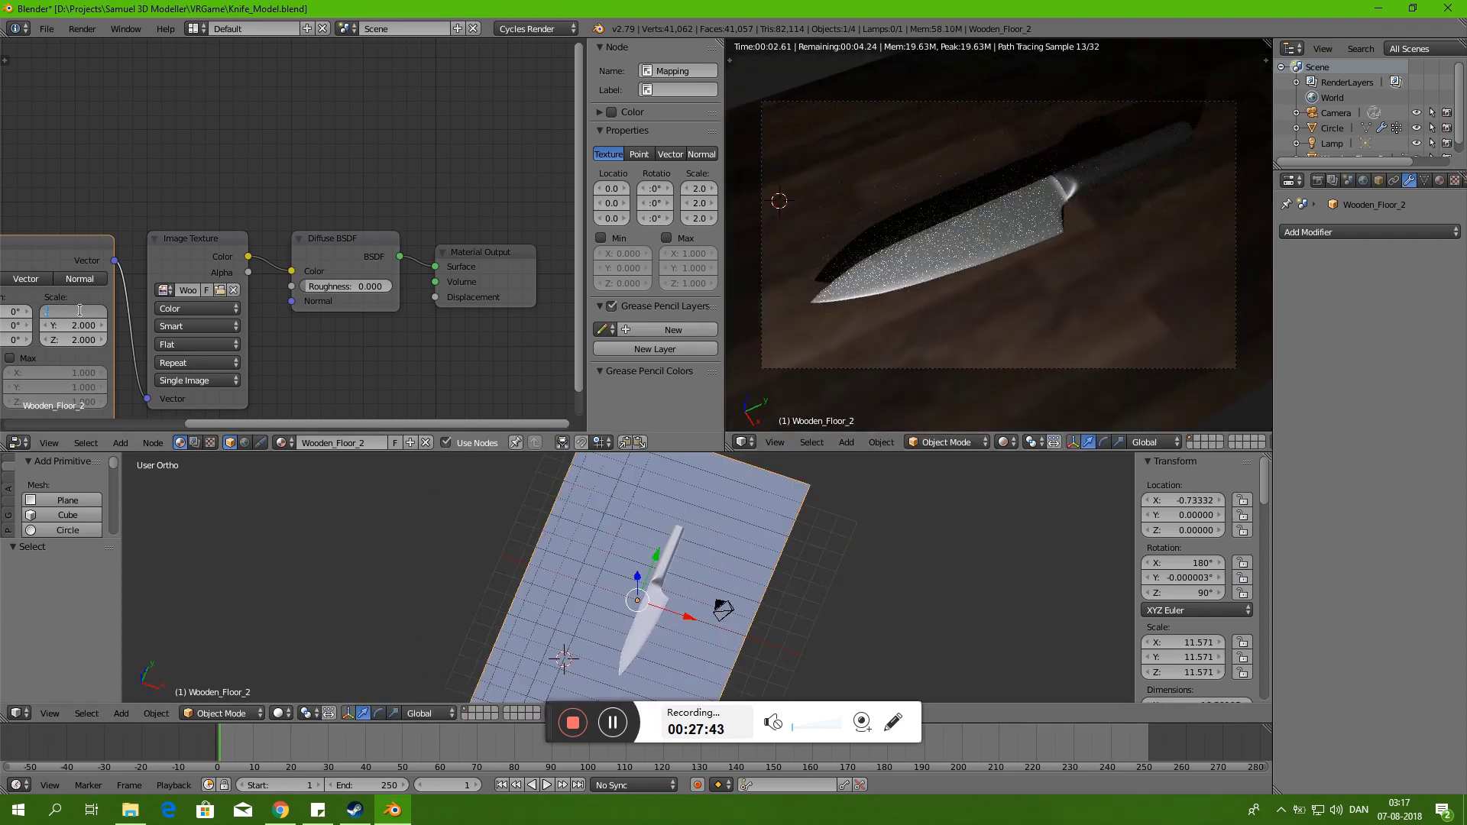
- Try floor mapping scales 0.5 and 0.75 and enlarge the floor plane slightly
text(0.5)
key(Return)
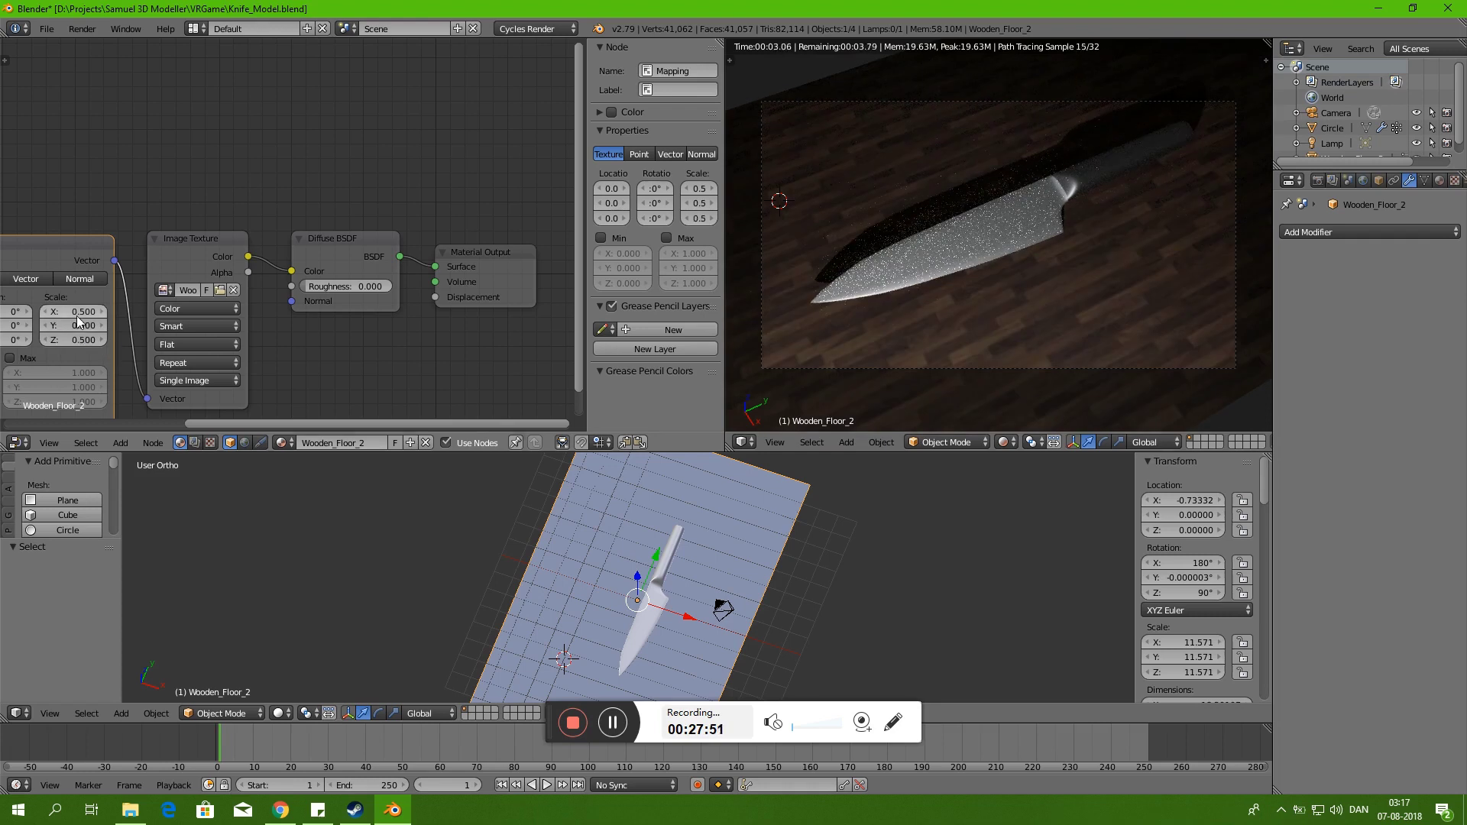
text(75)
key(Return)
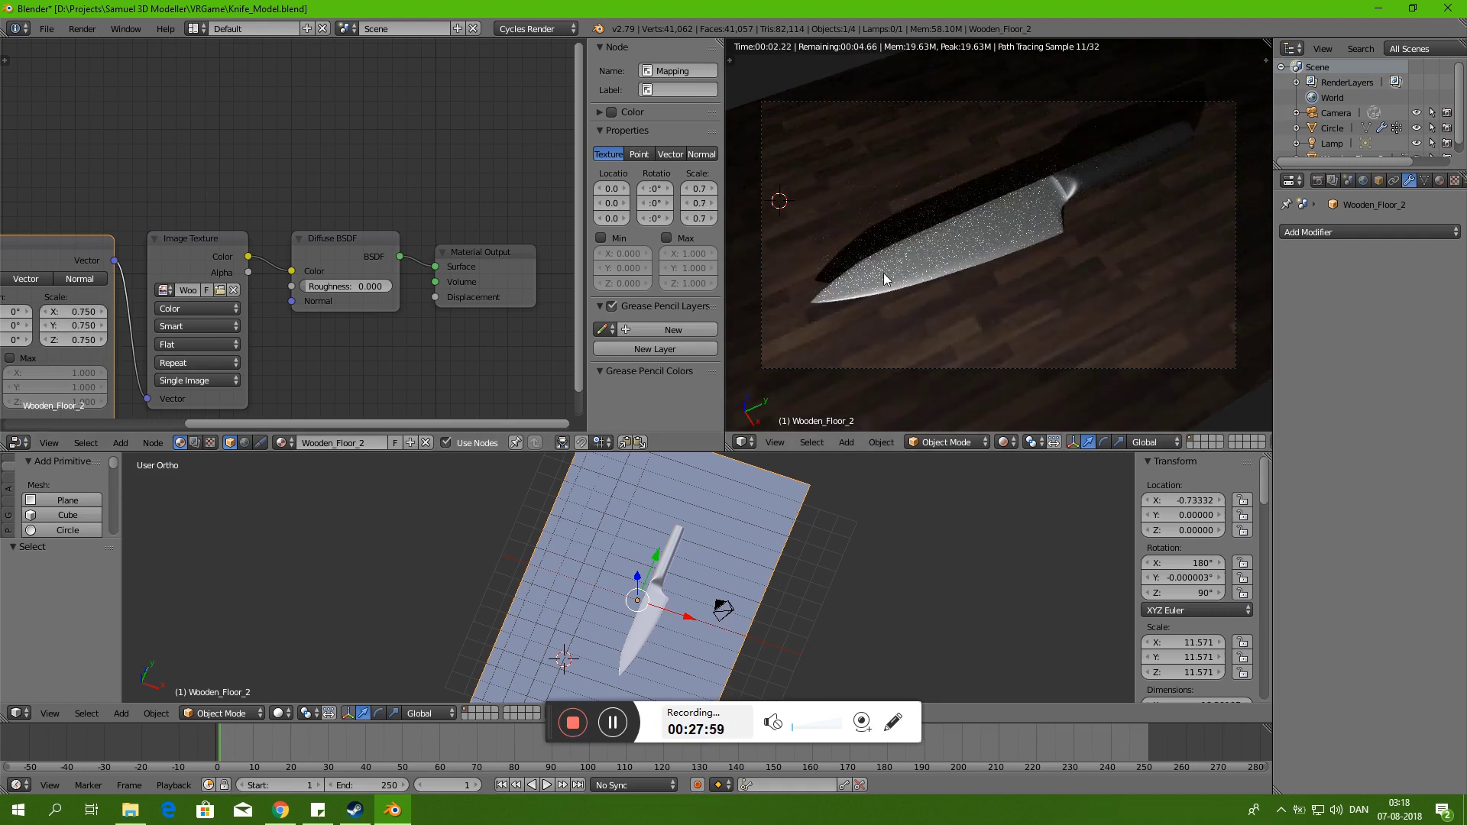
key(s)
click(709, 550)
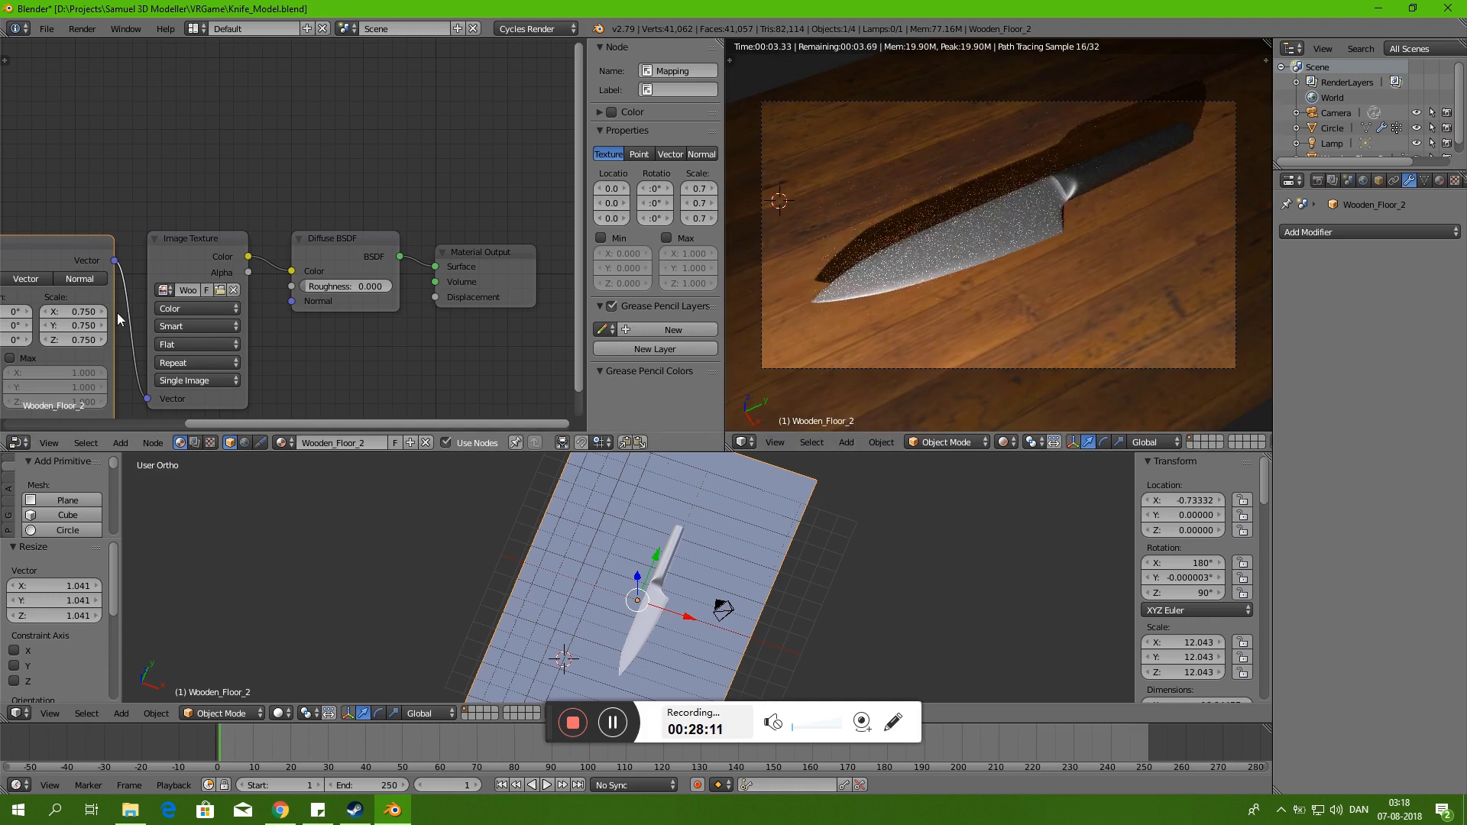
- Reset the floor texture Mapping scale to 1
click(76, 311)
text(1)
key(Tab)
text(1)
key(Tab)
text(1)
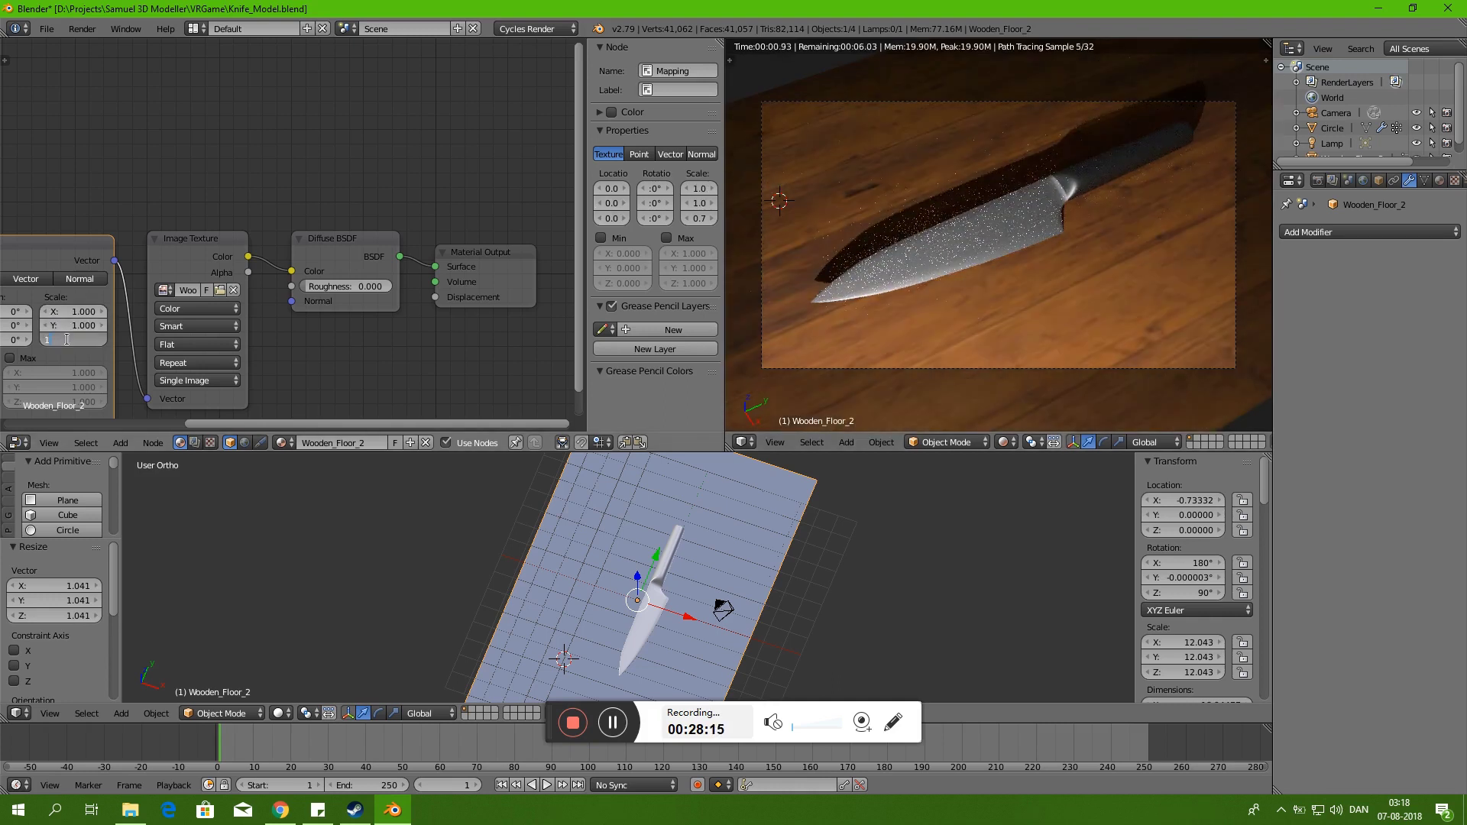
- Try out several wooden floor images as the Image Texture
click(220, 290)
double_click(629, 240)
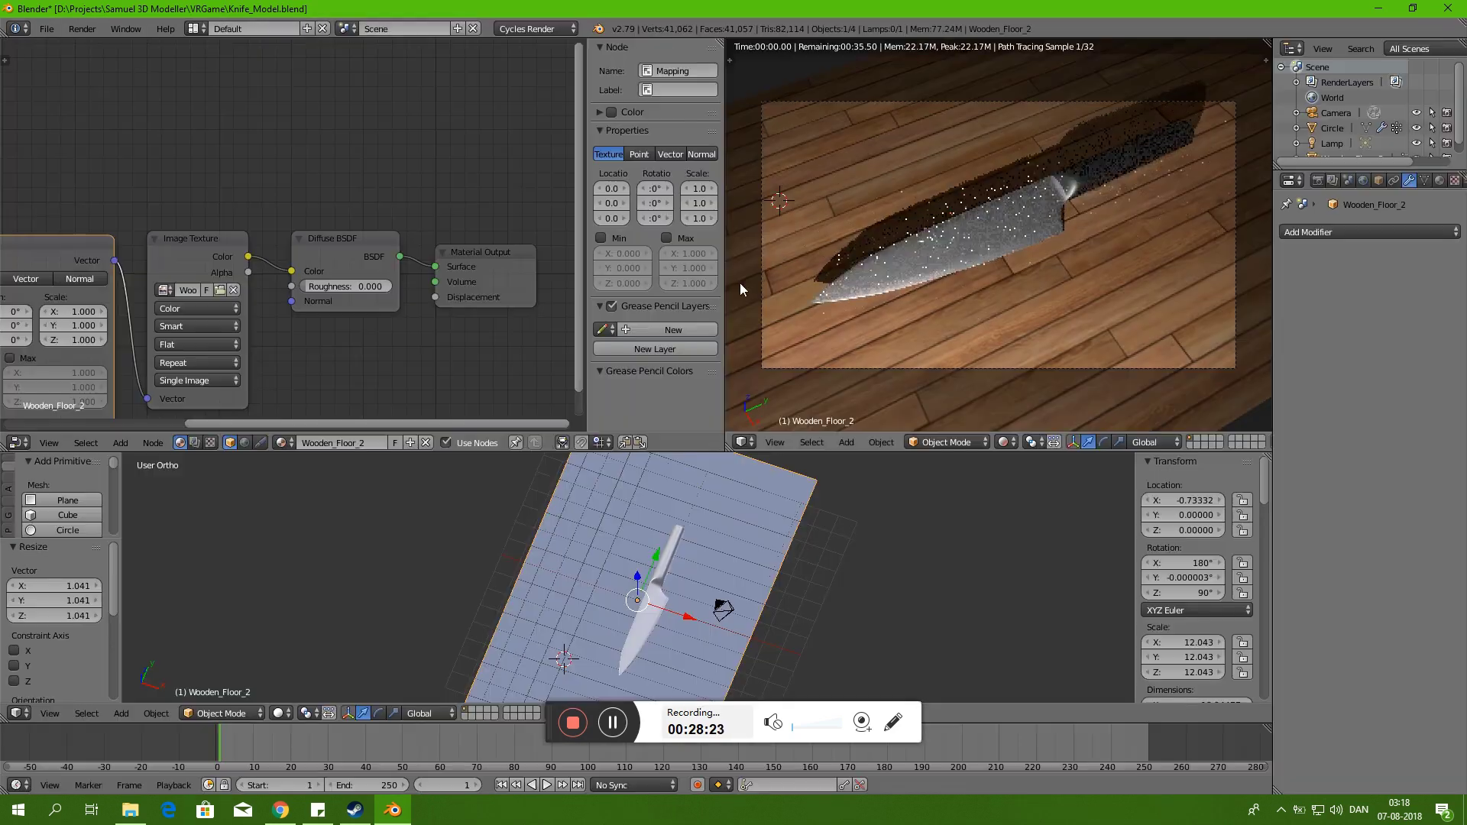
click(220, 289)
double_click(497, 262)
click(220, 290)
double_click(581, 211)
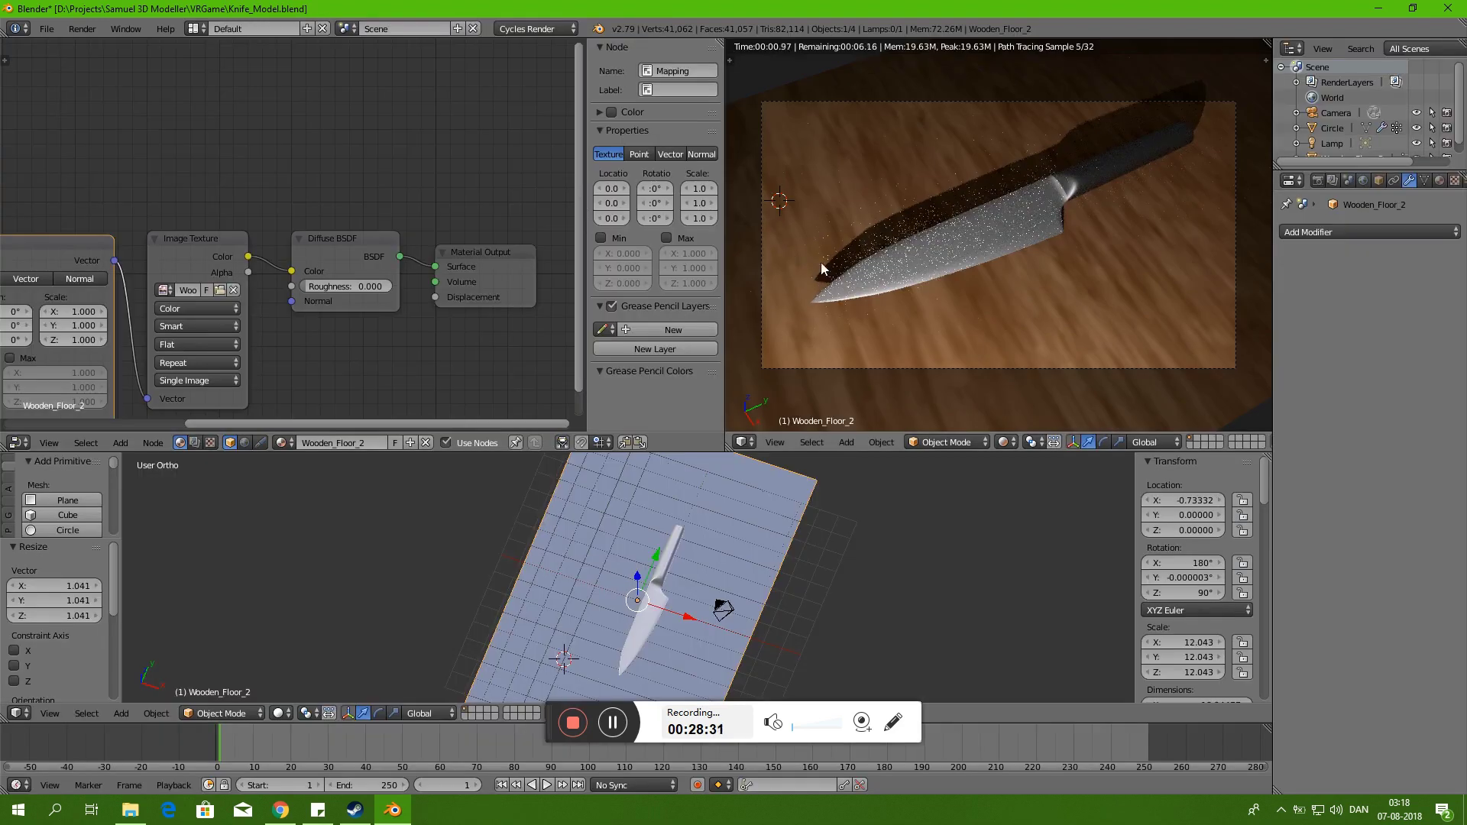
click(220, 289)
double_click(527, 258)
click(220, 290)
double_click(581, 227)
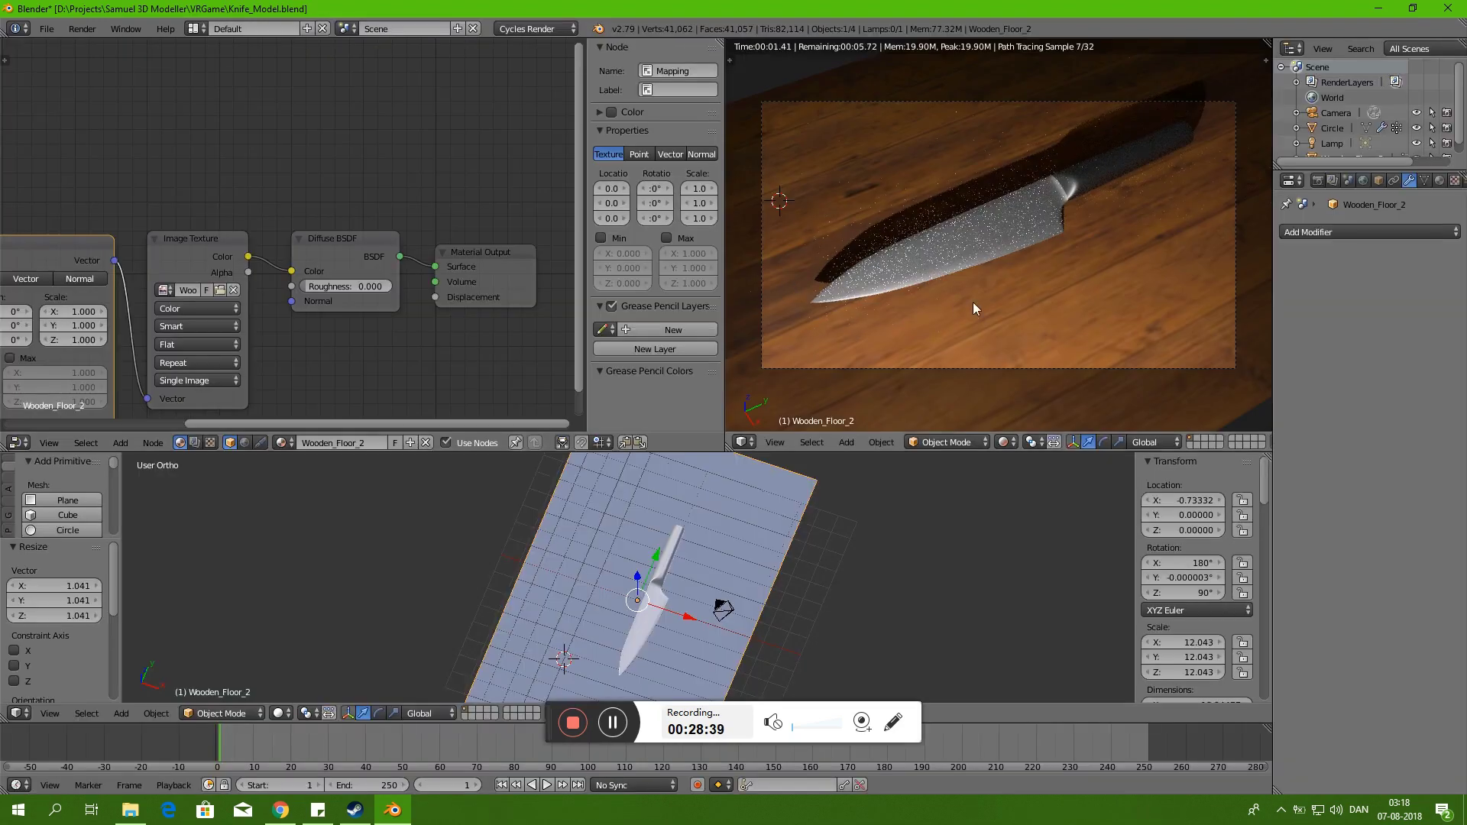
- Move the camera to a new position using the right-side view
scroll(785, 486, down, 3)
right_click(786, 486)
key(KP_3)
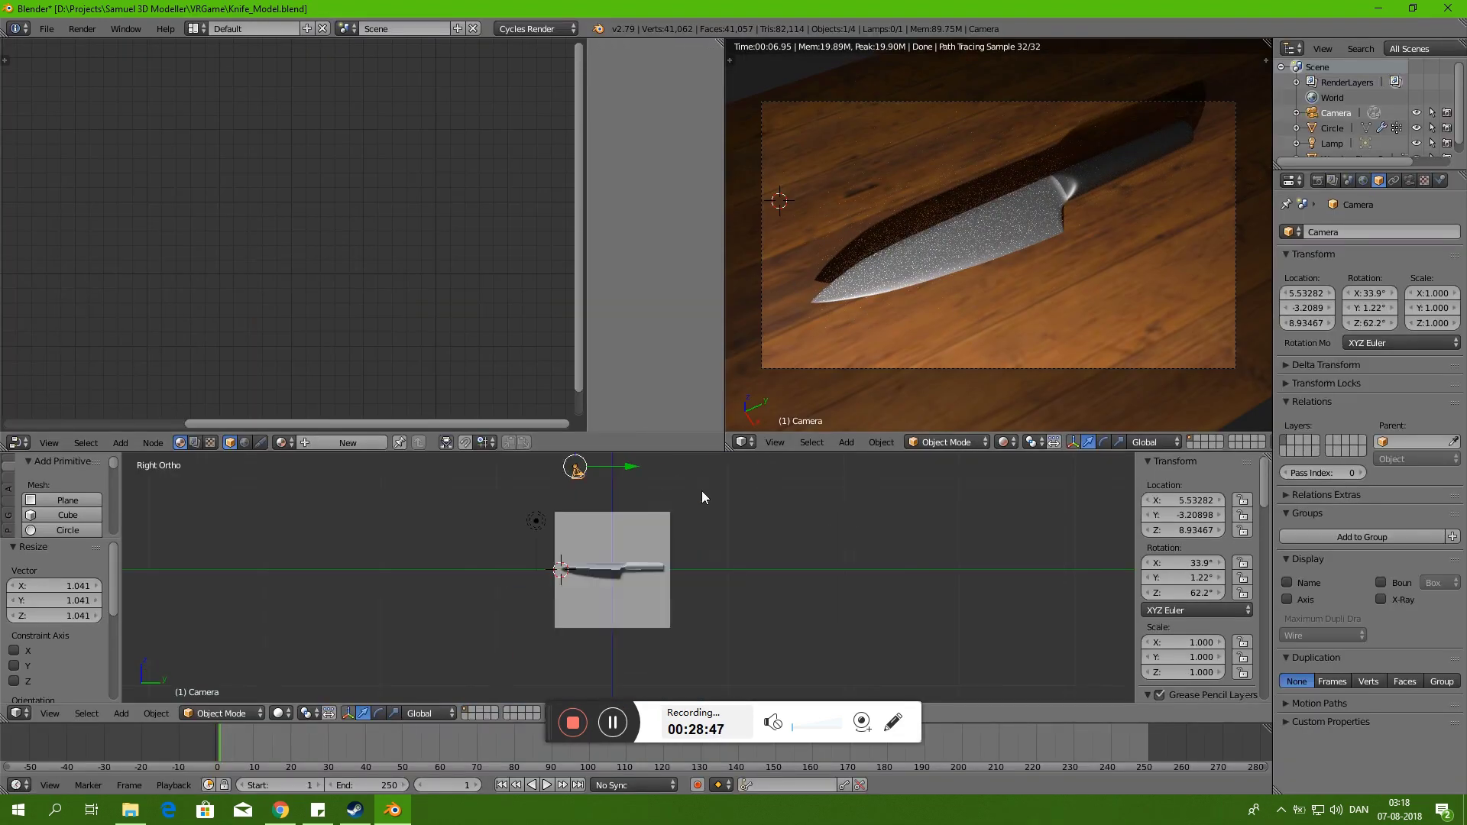
key(g)
click(710, 488)
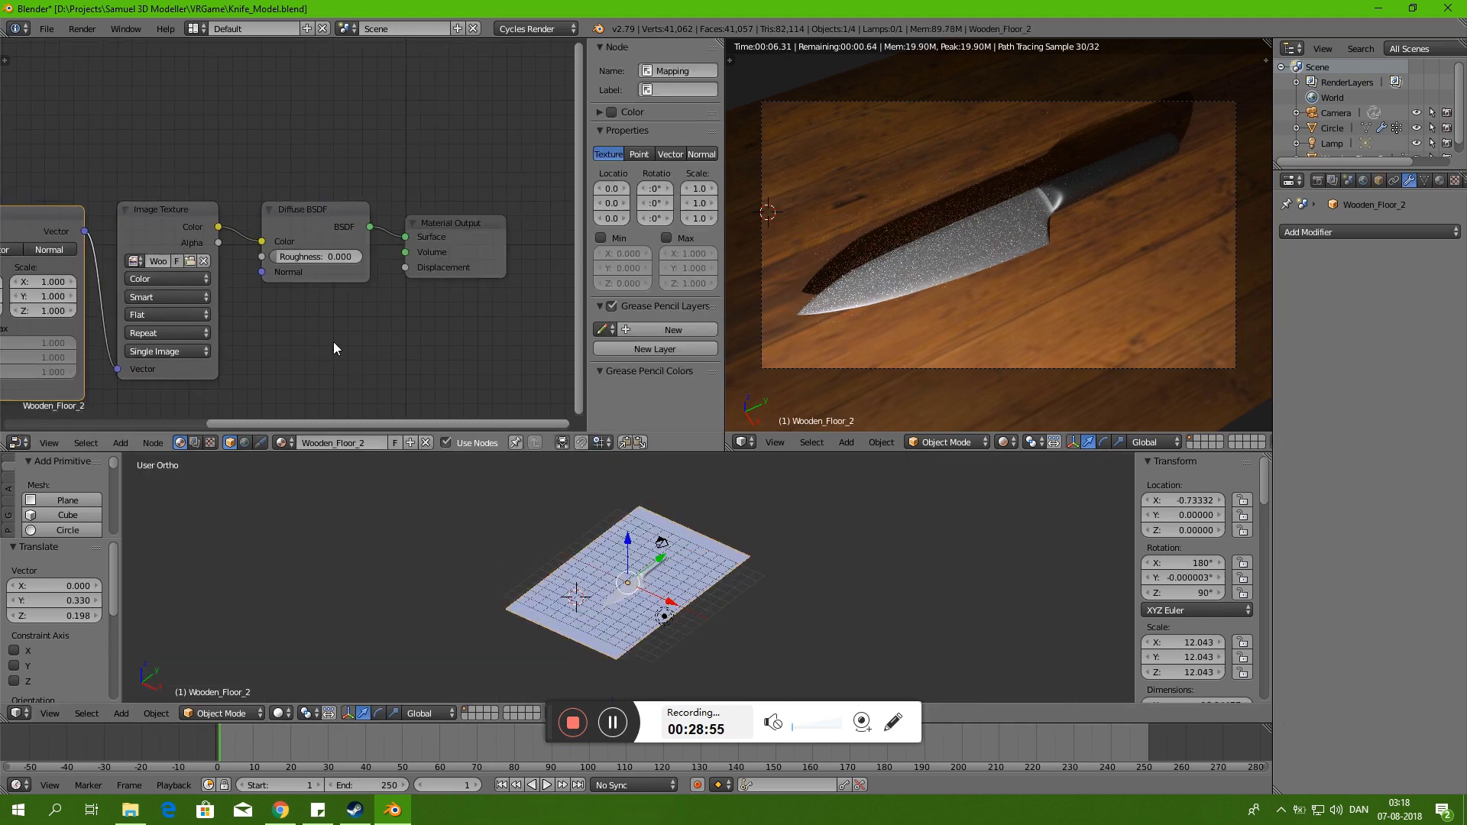
- Load Wooden_Floor_3.jpg as the floor texture with Mapping scale 0.8
click(153, 256)
double_click(590, 243)
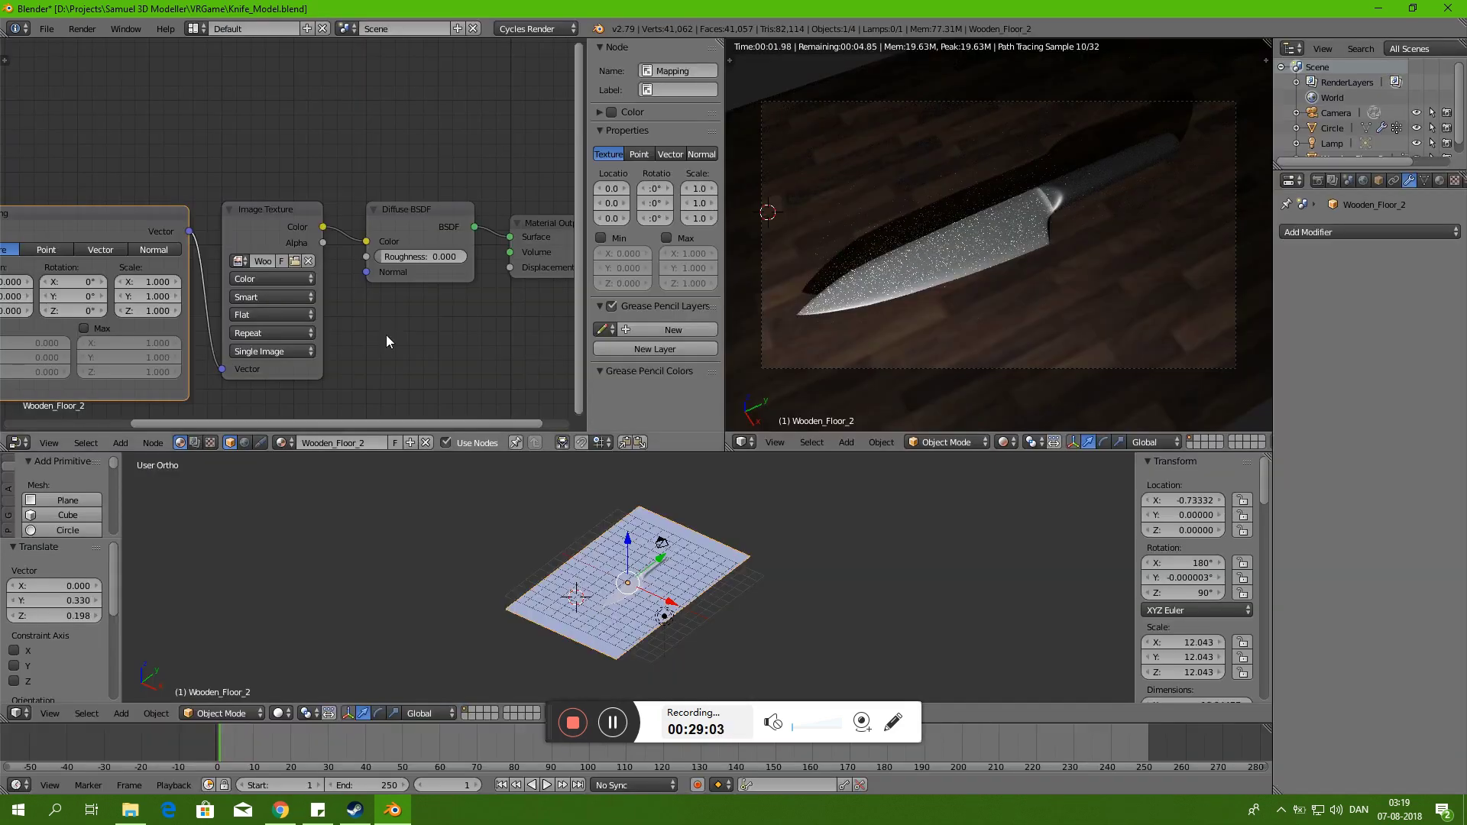
text(0.800)
key(Return)
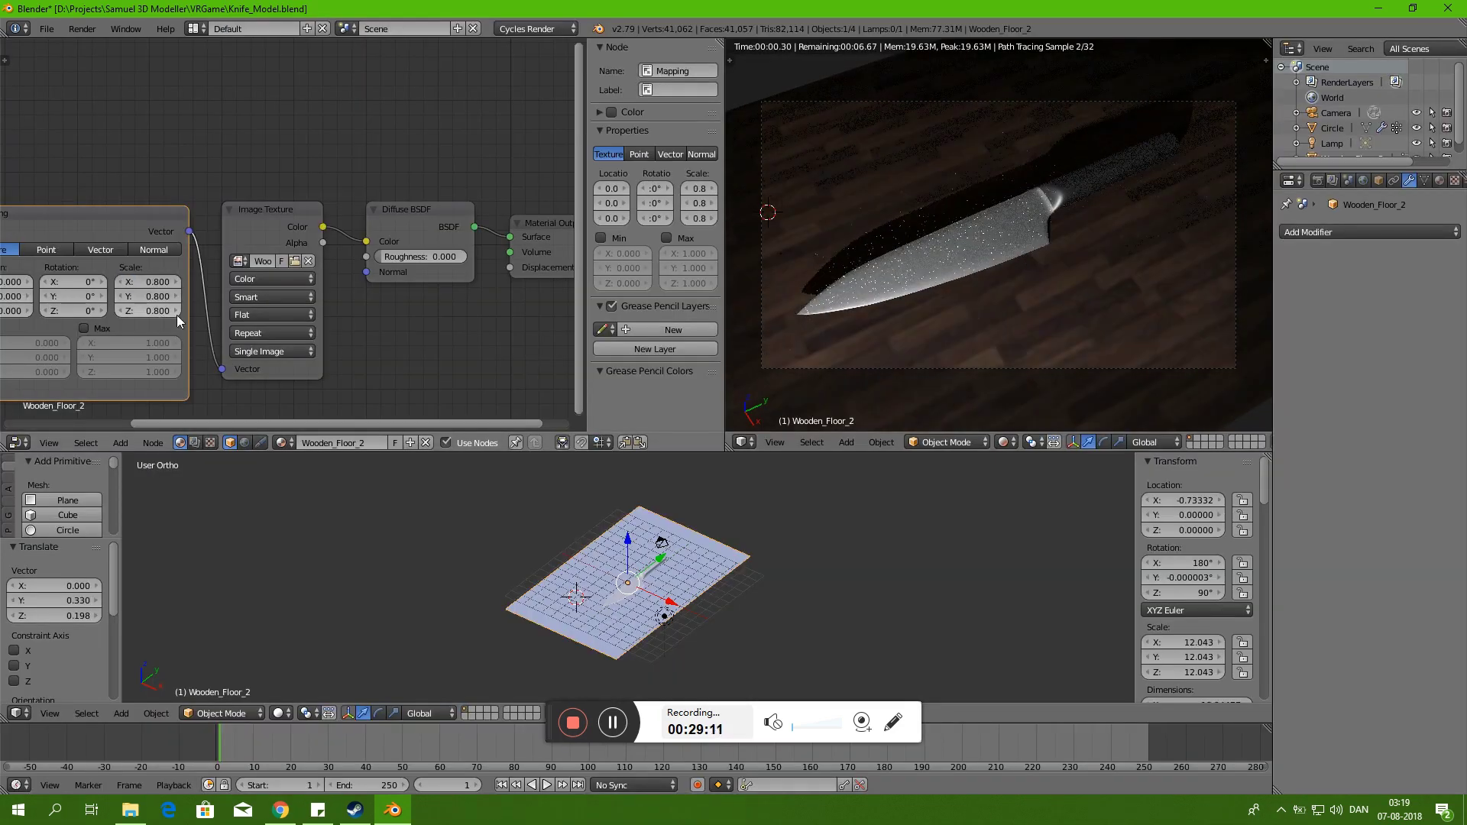
- Add a Volume Absorption node to the knife handle material, linked to the output's Volume
right_click(645, 577)
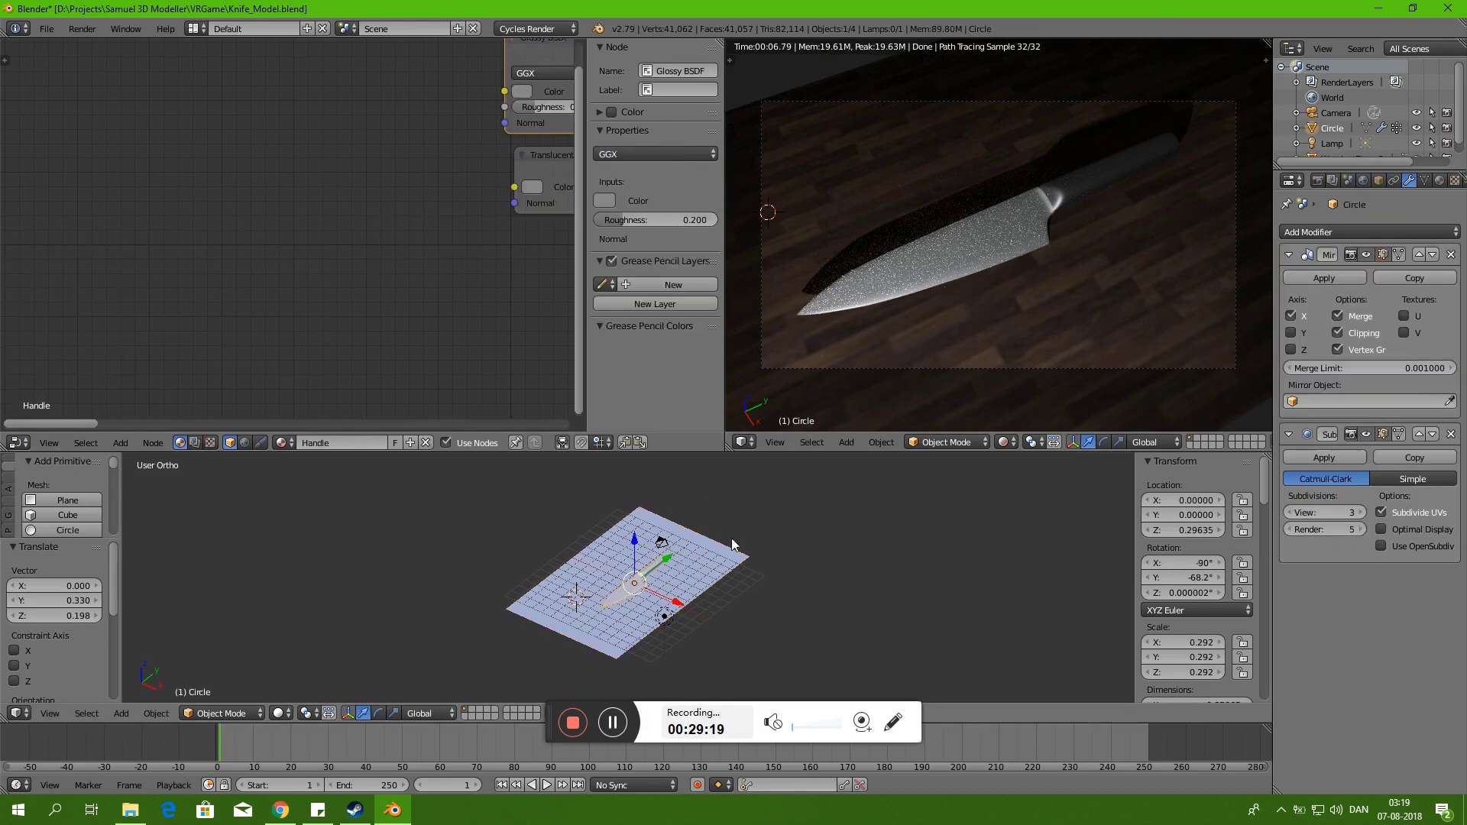
scroll(731, 538, up, 5)
key(Home)
key(shift+a)
click(389, 239)
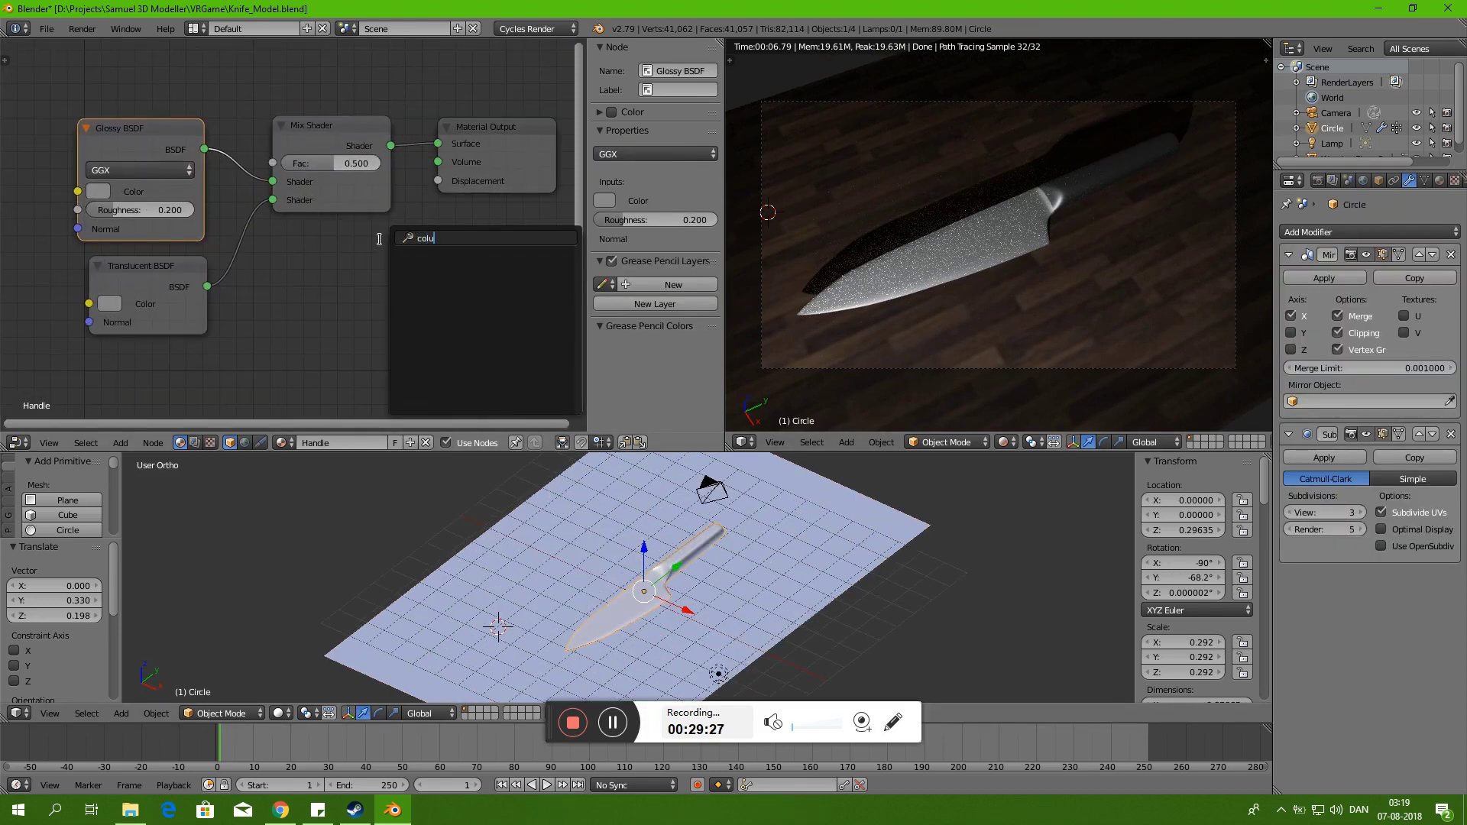
text(volume)
key(Return)
click(336, 260)
drag(387, 270, 438, 163)
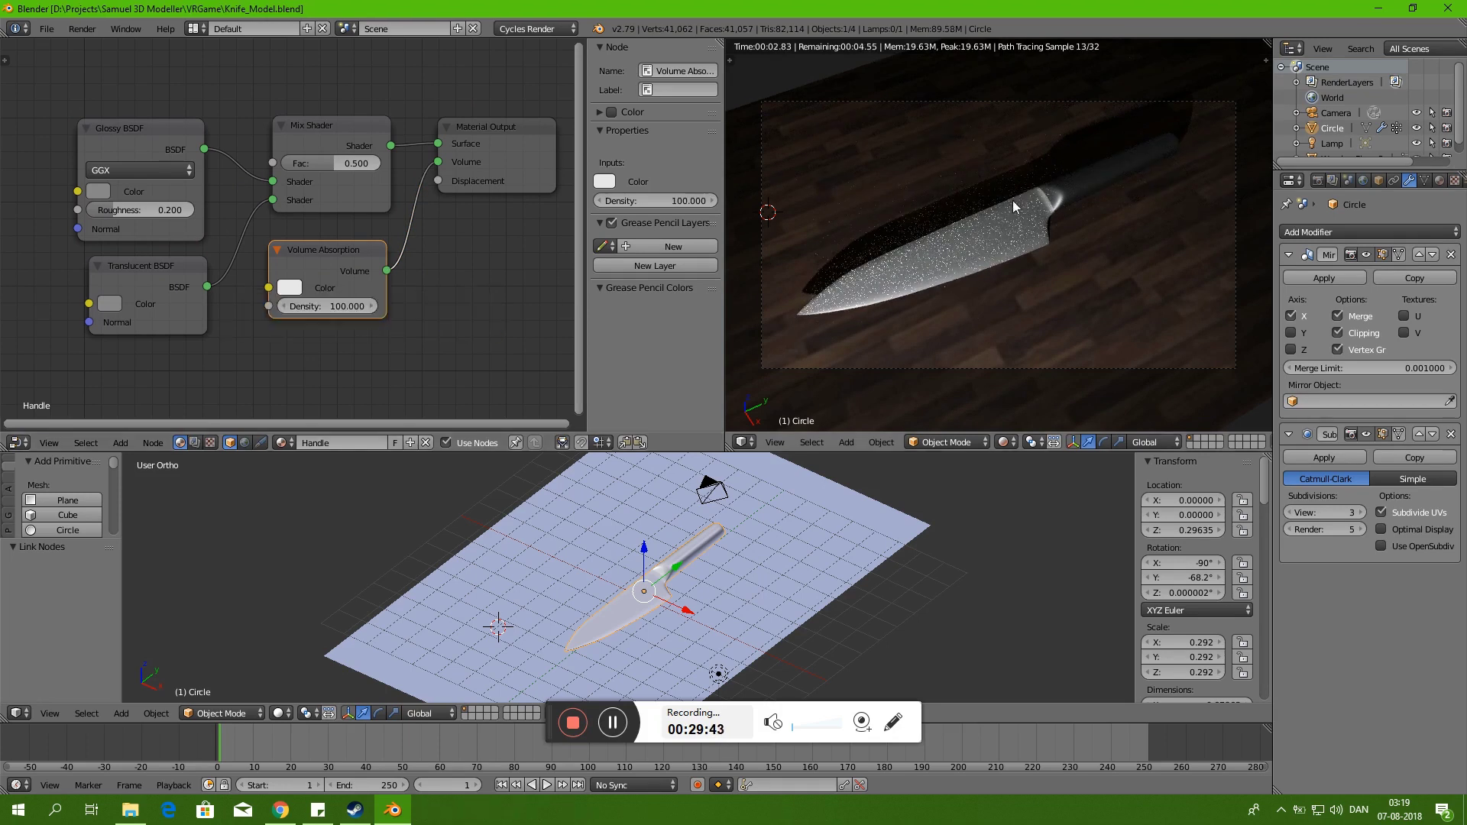
- Render the final image and enlarge the render area
click(1317, 181)
click(1312, 250)
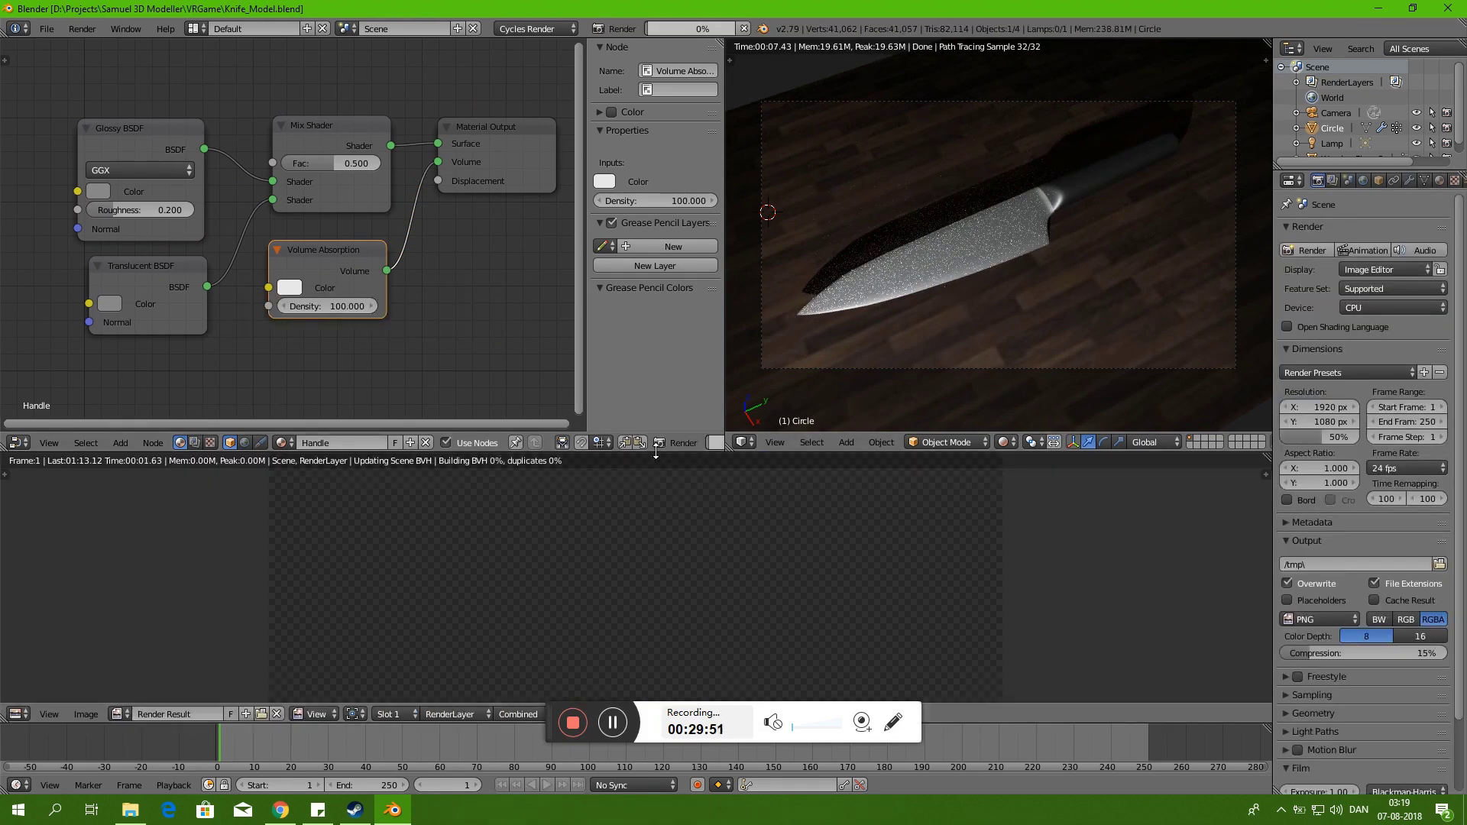
drag(655, 452, 656, 163)
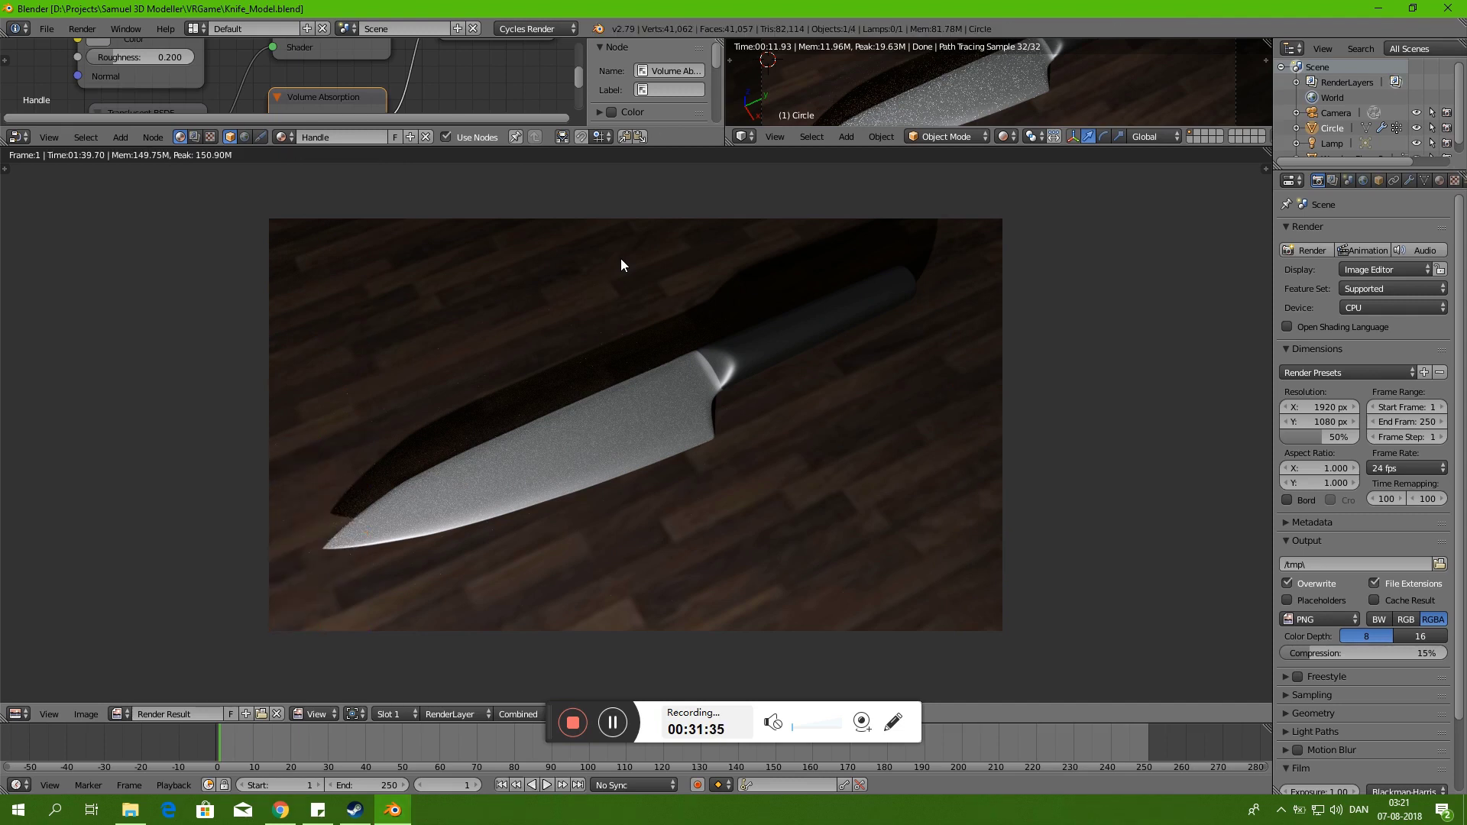
- Save the render as Kitchen_Knife_Second_Render.png and view it in the Rendered Images folder
click(85, 713)
click(114, 584)
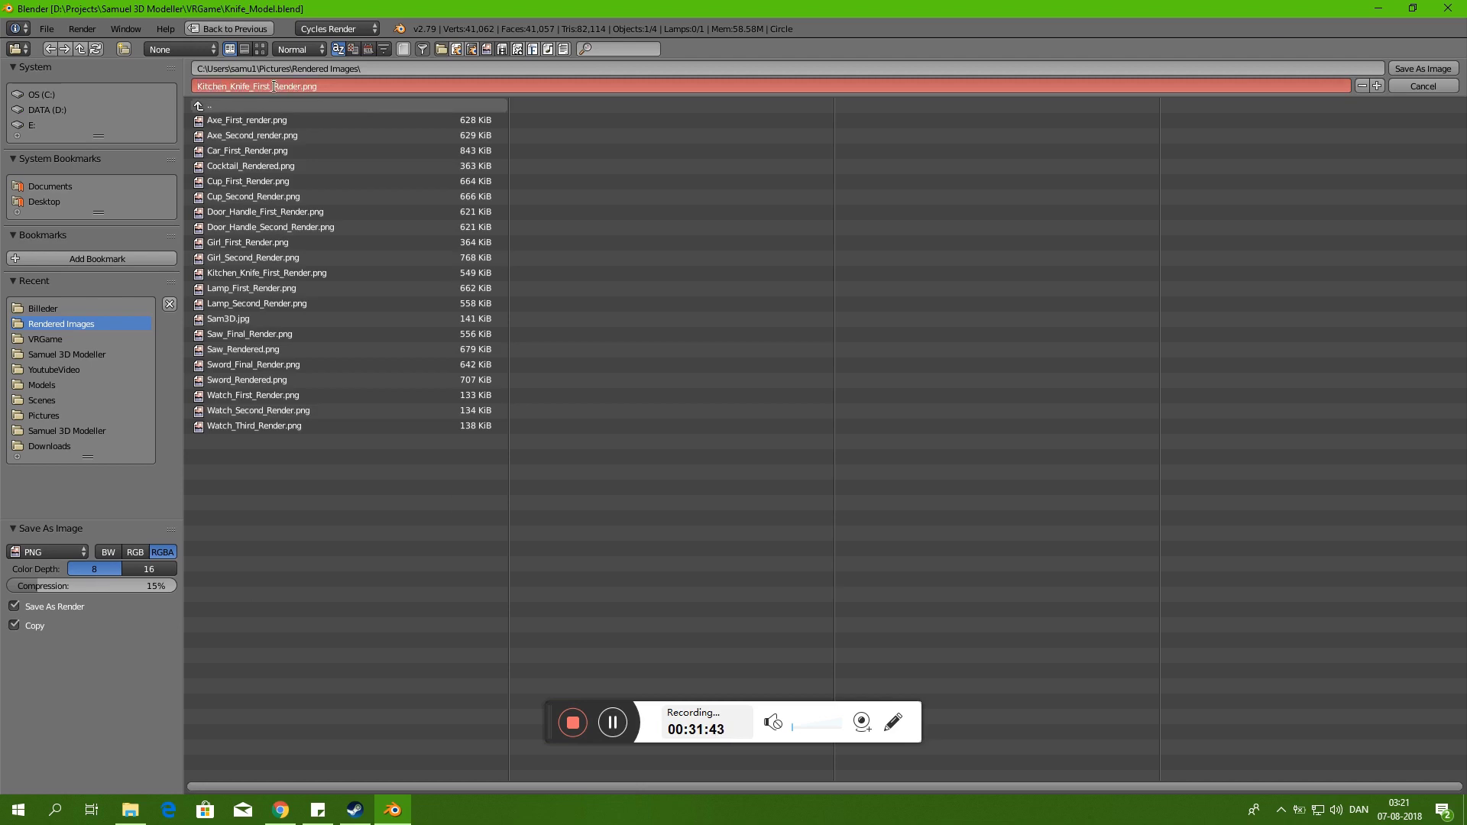
text(_)
key(Return)
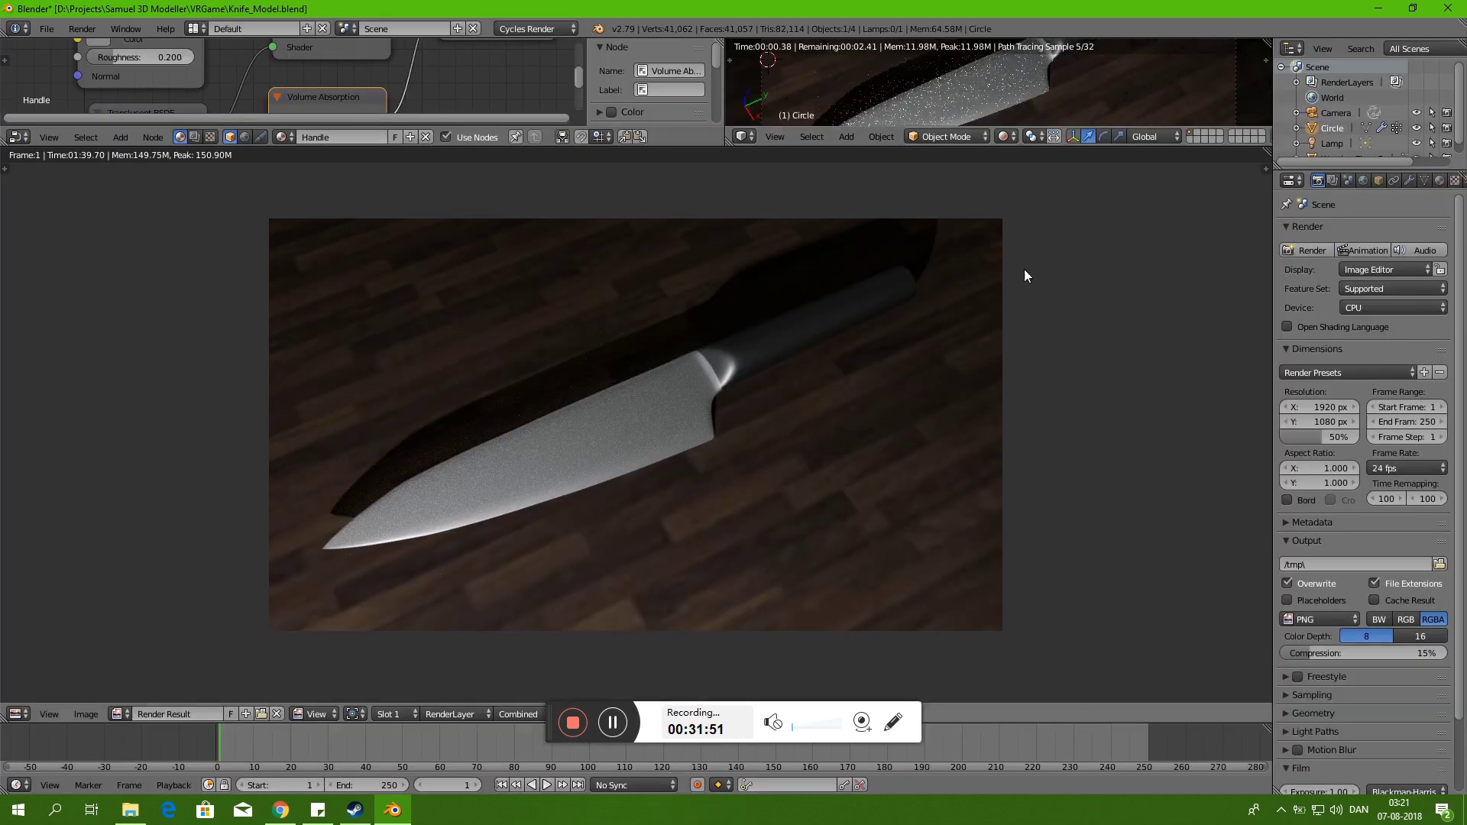
key(alt+Tab)
drag(1102, 50, 873, 60)
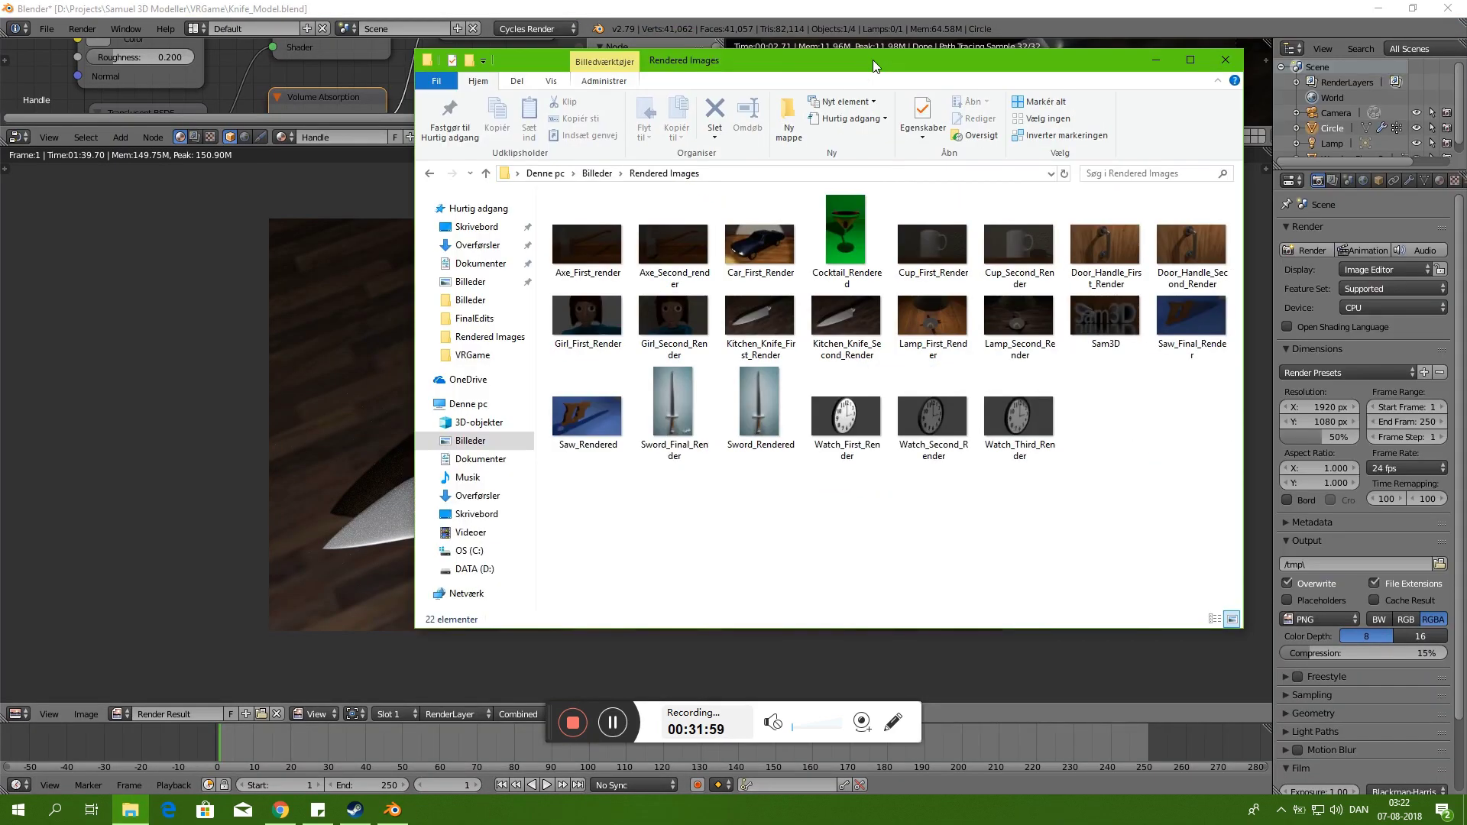
double_click(846, 321)
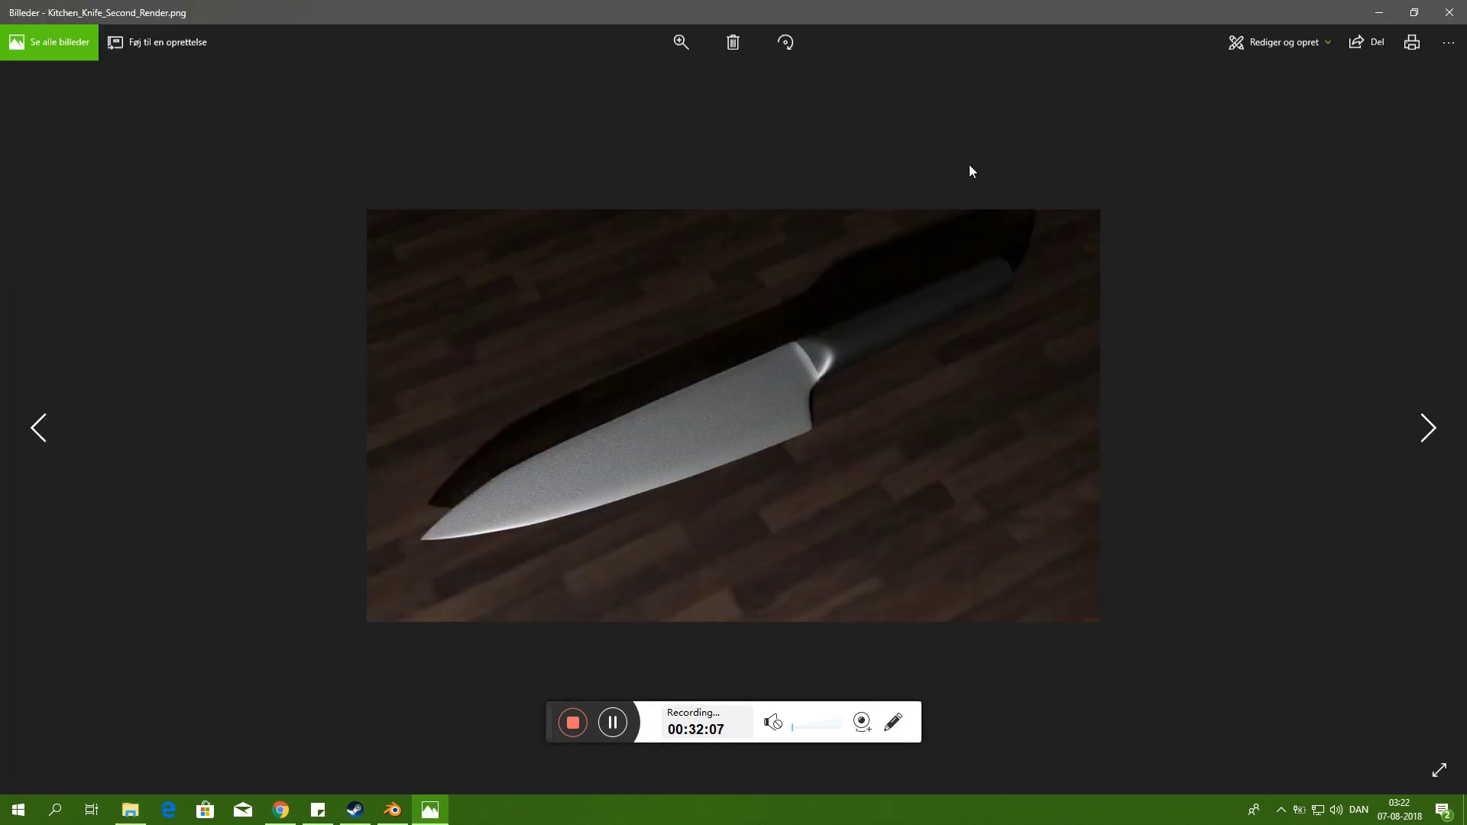